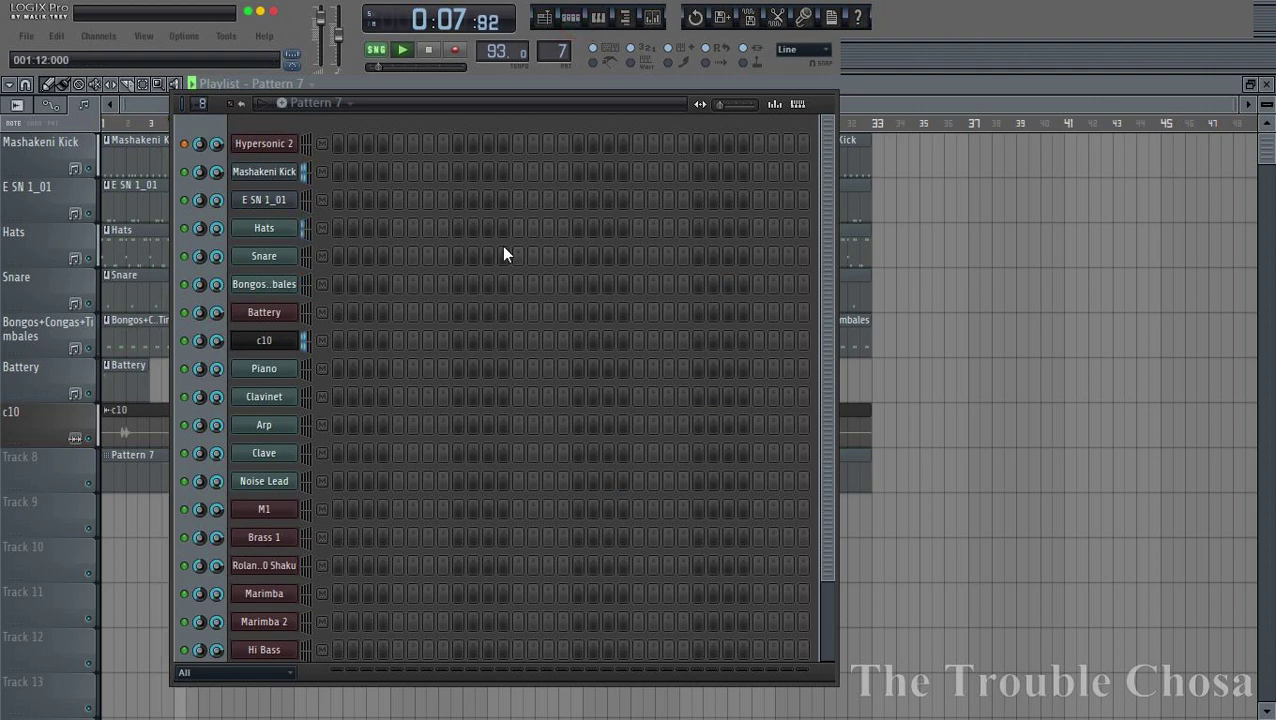
# Bring the channel list for Pattern 7 back into view and set the global snap to 1/6 beat
pyautogui.scroll(-3, 440, 290)
pyautogui.click(136, 477)
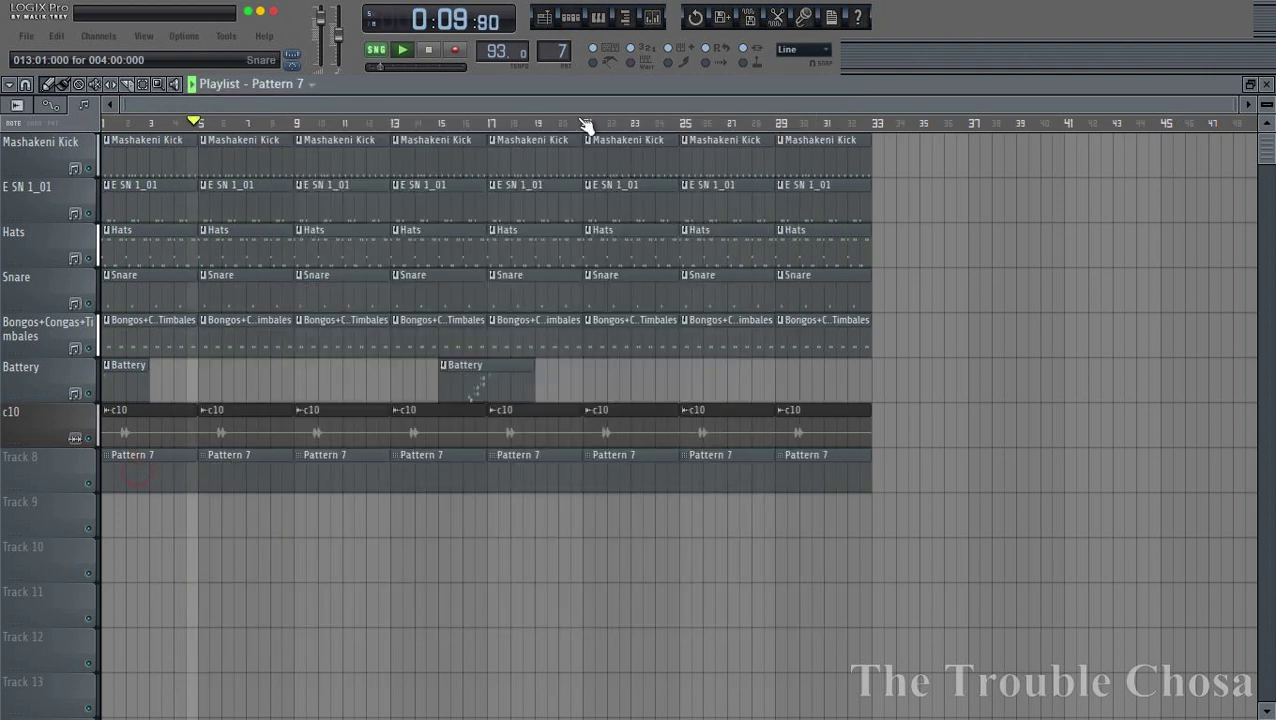
pyautogui.click(570, 17)
pyautogui.click(800, 50)
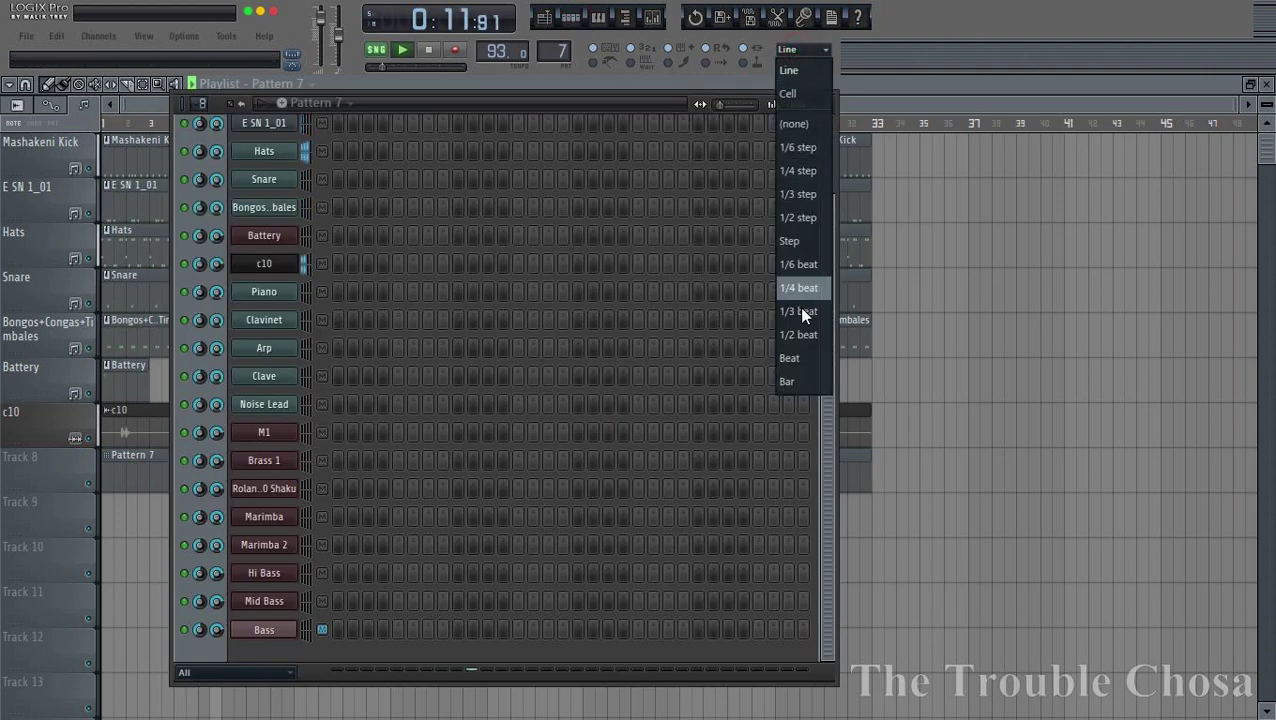
pyautogui.click(799, 264)
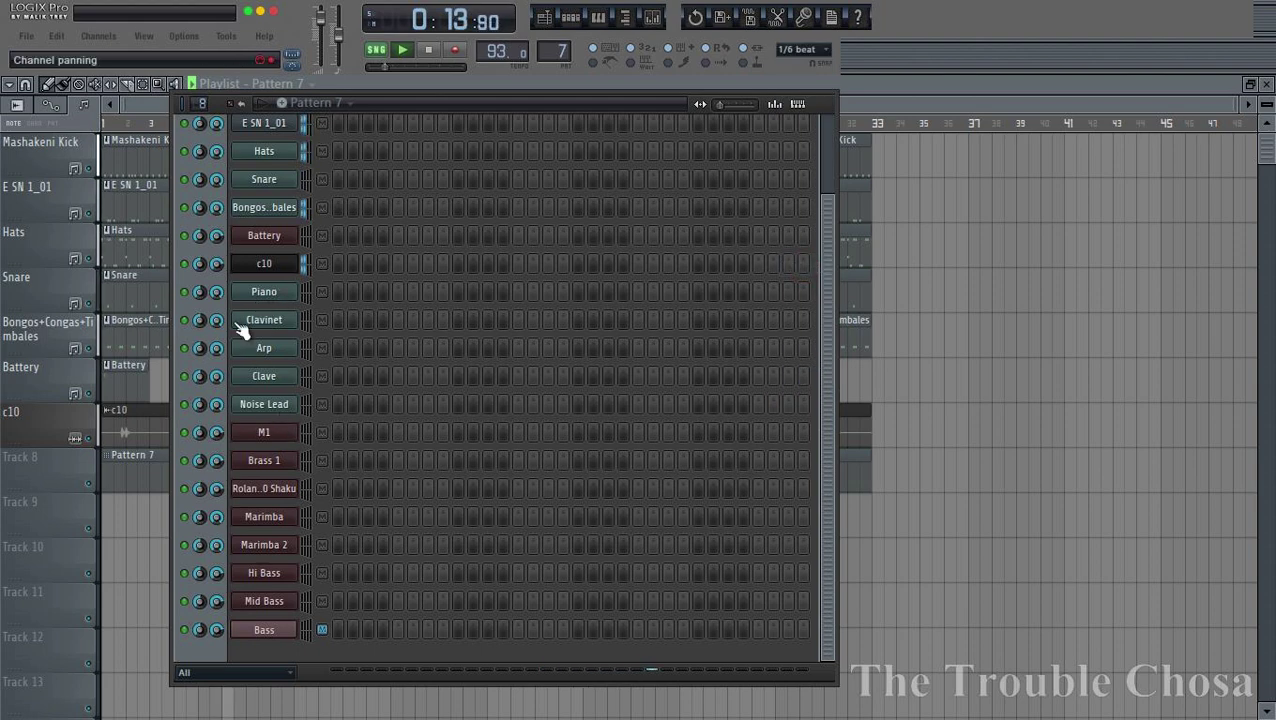
# Open the piano roll of the Piano channel with bars 1 and 2 in view
pyautogui.rightClick(280, 292)
pyautogui.click(335, 297)
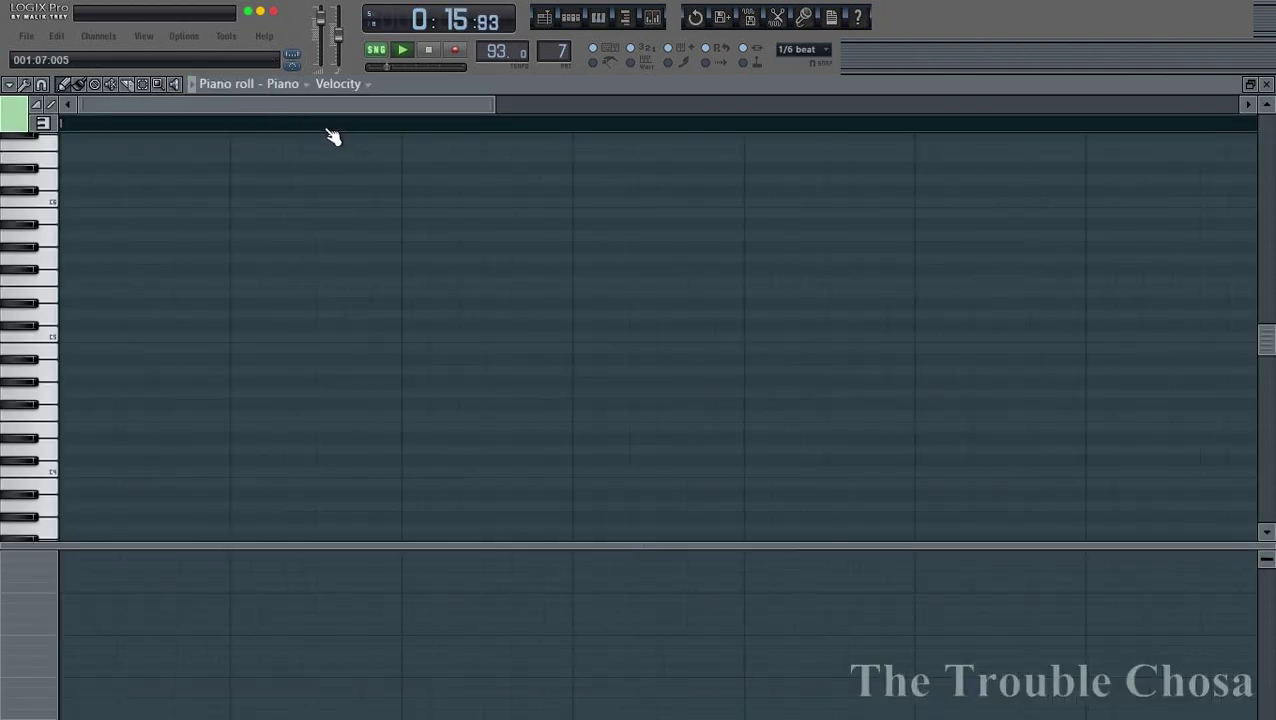
pyautogui.scroll(-2, 335, 135)
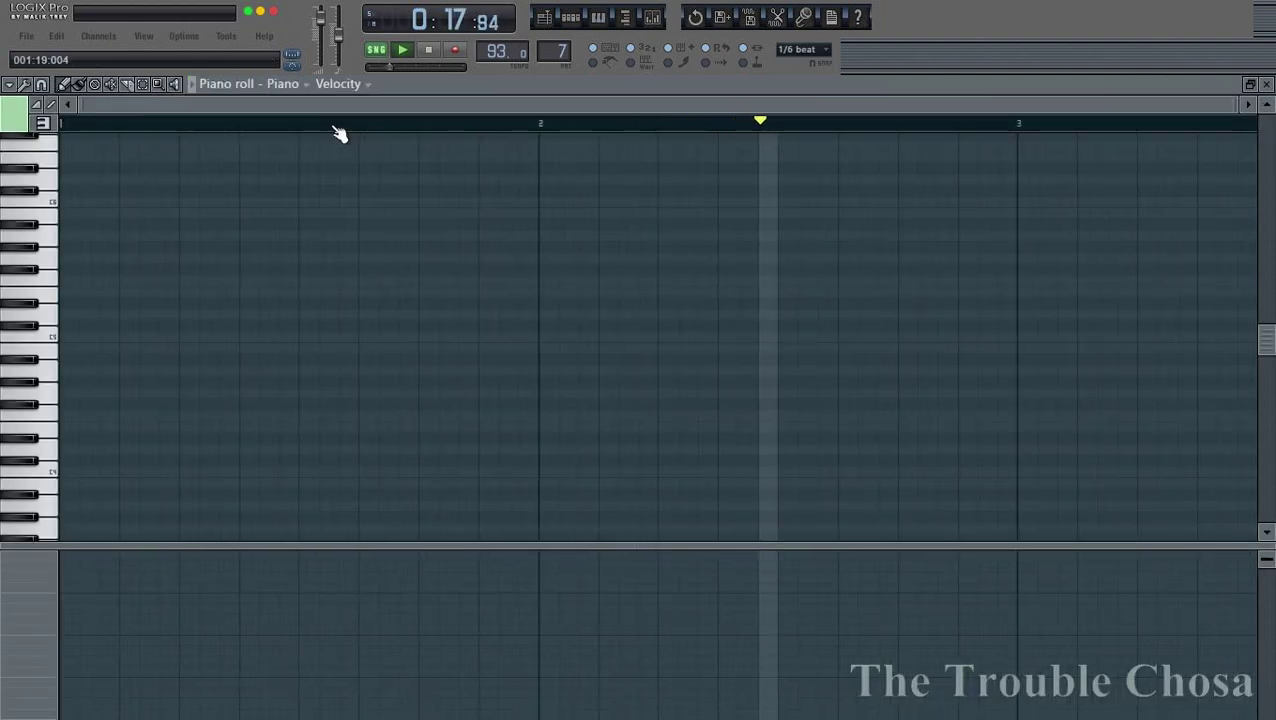
pyautogui.scroll(3, 339, 134)
pyautogui.scroll(-2, 340, 134)
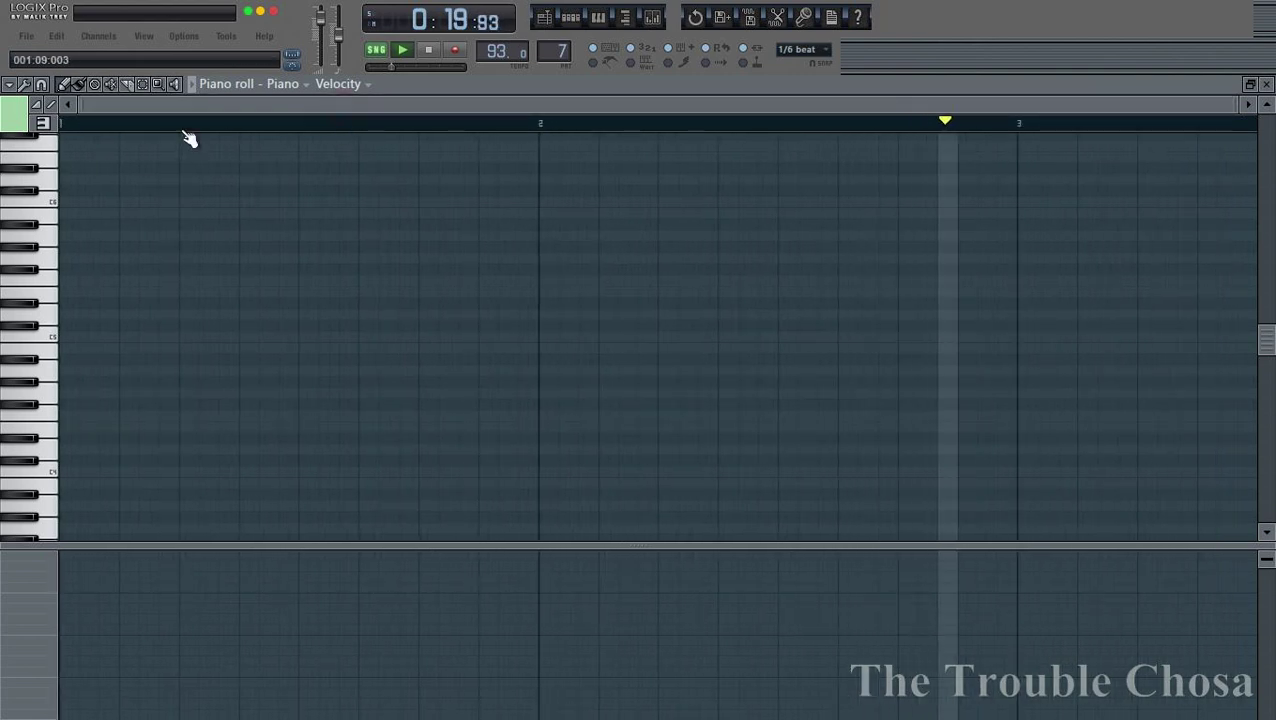
# Place two F#4 and C#5 chords near the start of bar 1 and shorten their notes
pyautogui.moveTo(217, 107); pyautogui.dragTo(3, 168)
pyautogui.scroll(-2, 490, 134)
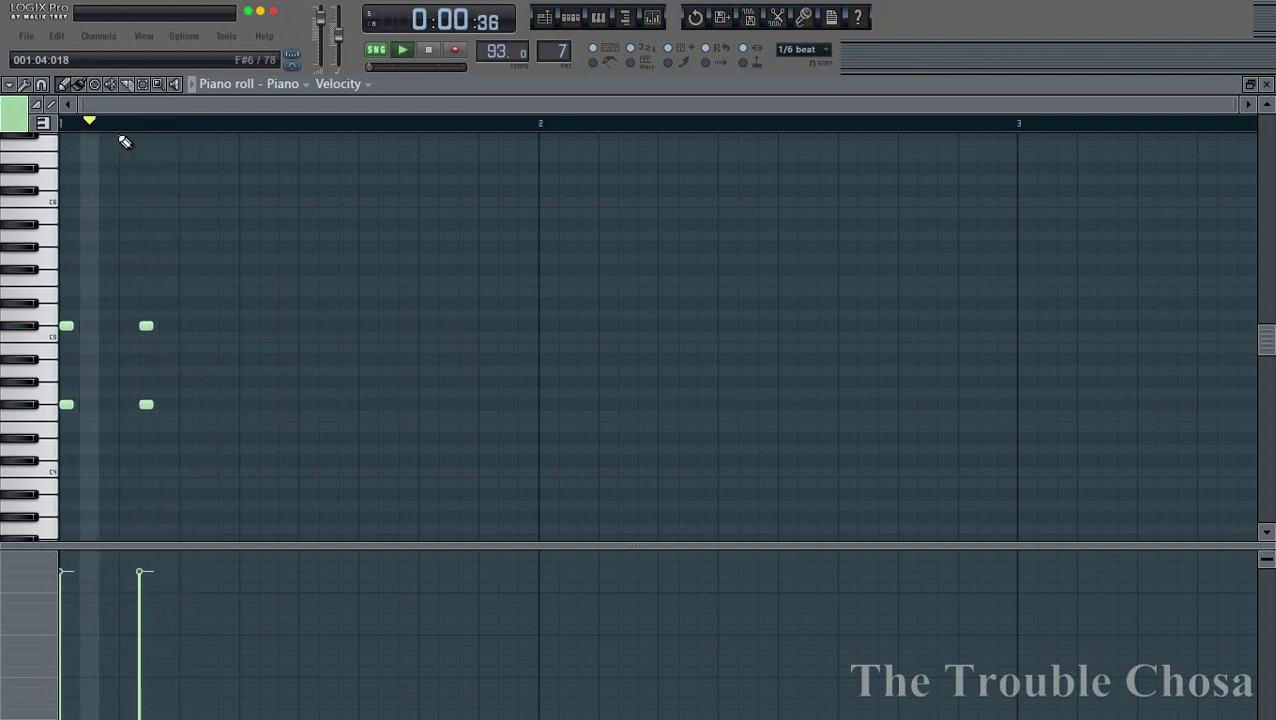
pyautogui.scroll(1, 124, 141)
pyautogui.keyDown('ctrl'); pyautogui.scroll(3, 162, 120); pyautogui.keyUp('ctrl')
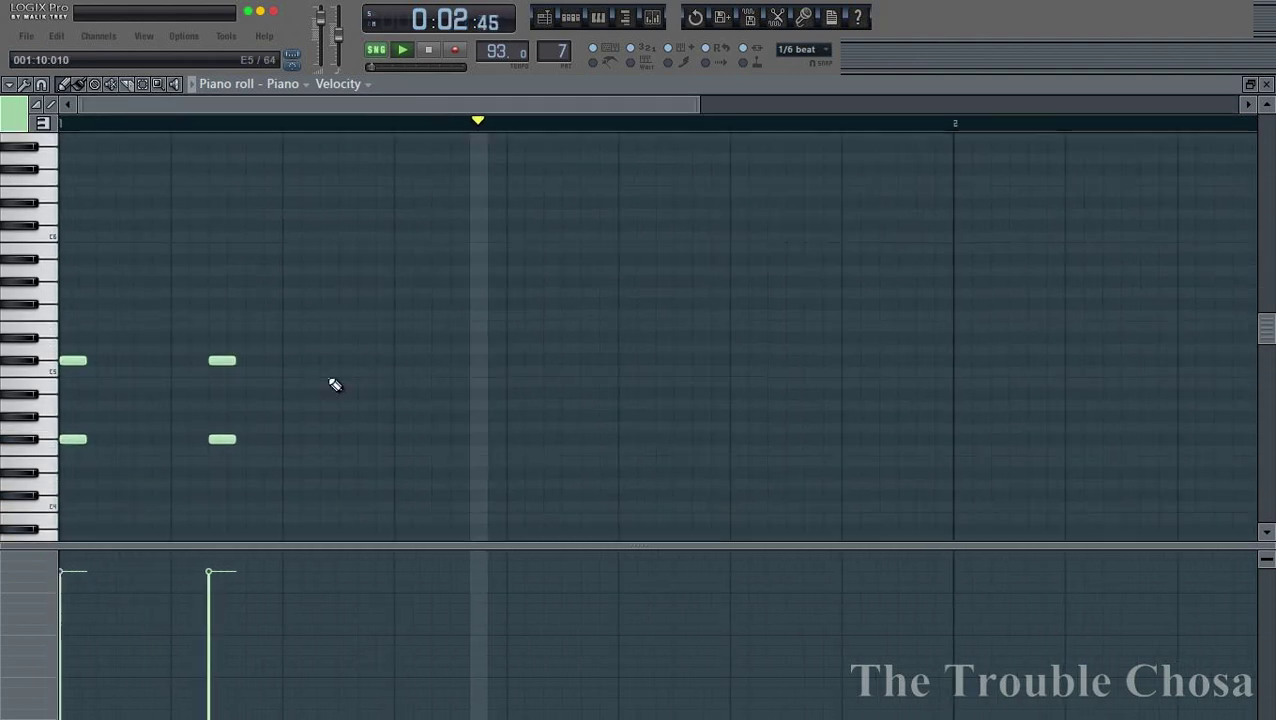
pyautogui.hotkey('alt', 'q')
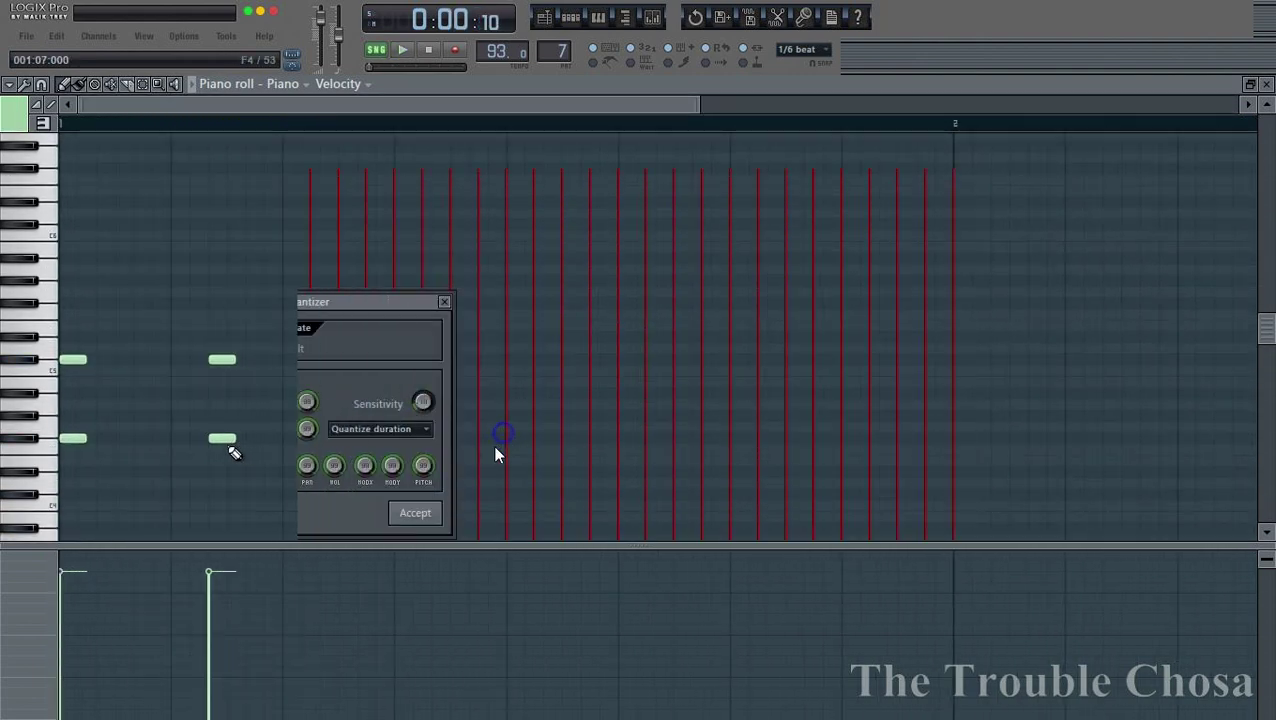
pyautogui.click(444, 301)
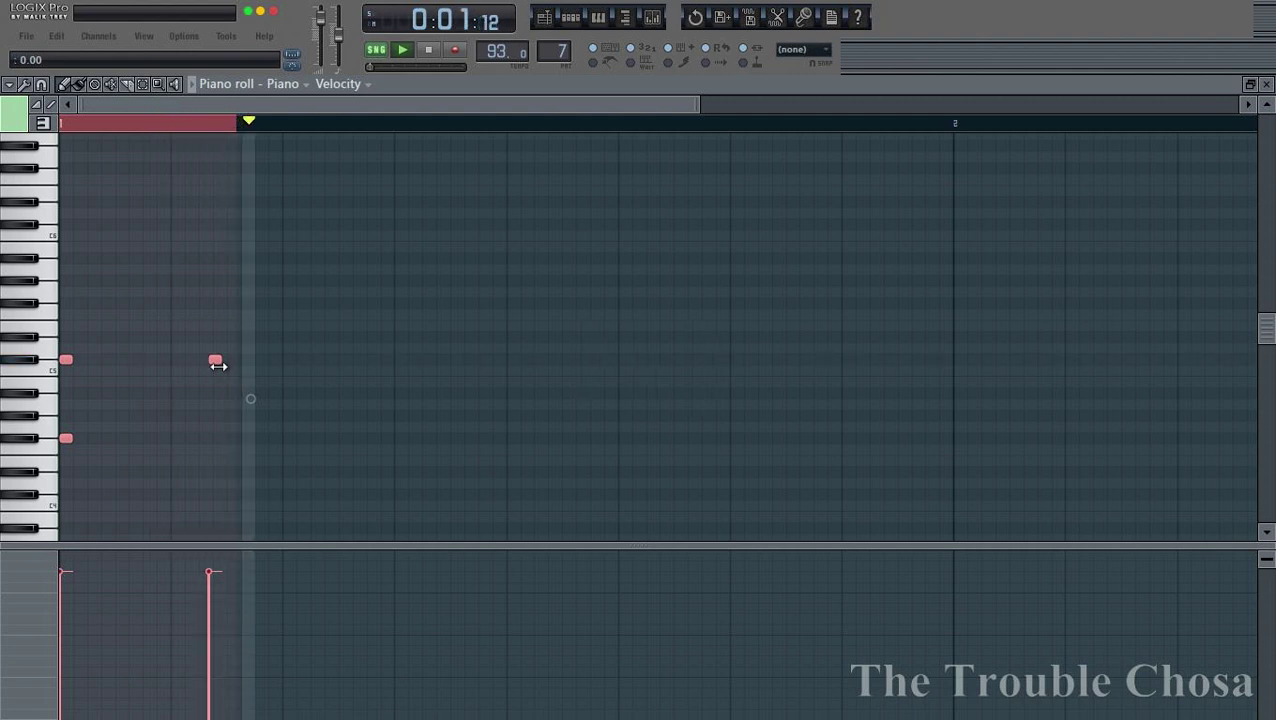
# Rework bar 1 with F#4 and A#4 chords at steps 1 and 17 and an A#4, D#5 and F#5 chord at step 9
pyautogui.hotkey('ctrl', 'd')
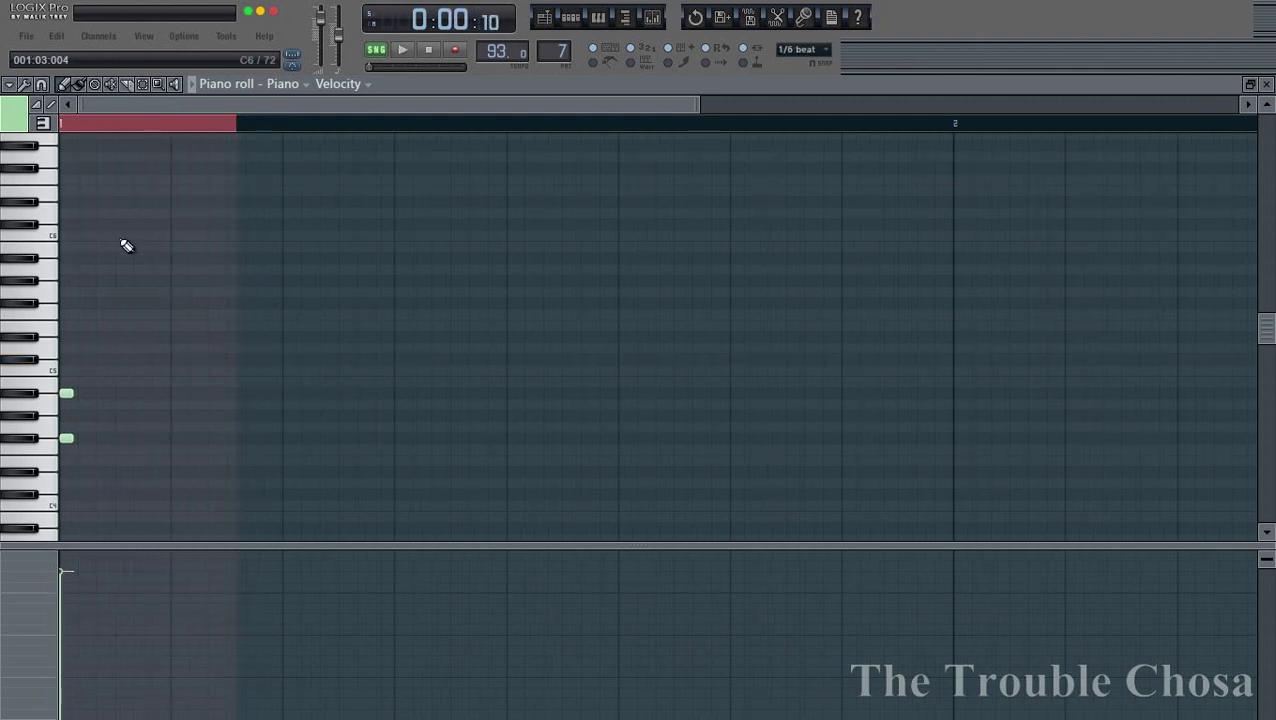
pyautogui.press('space')
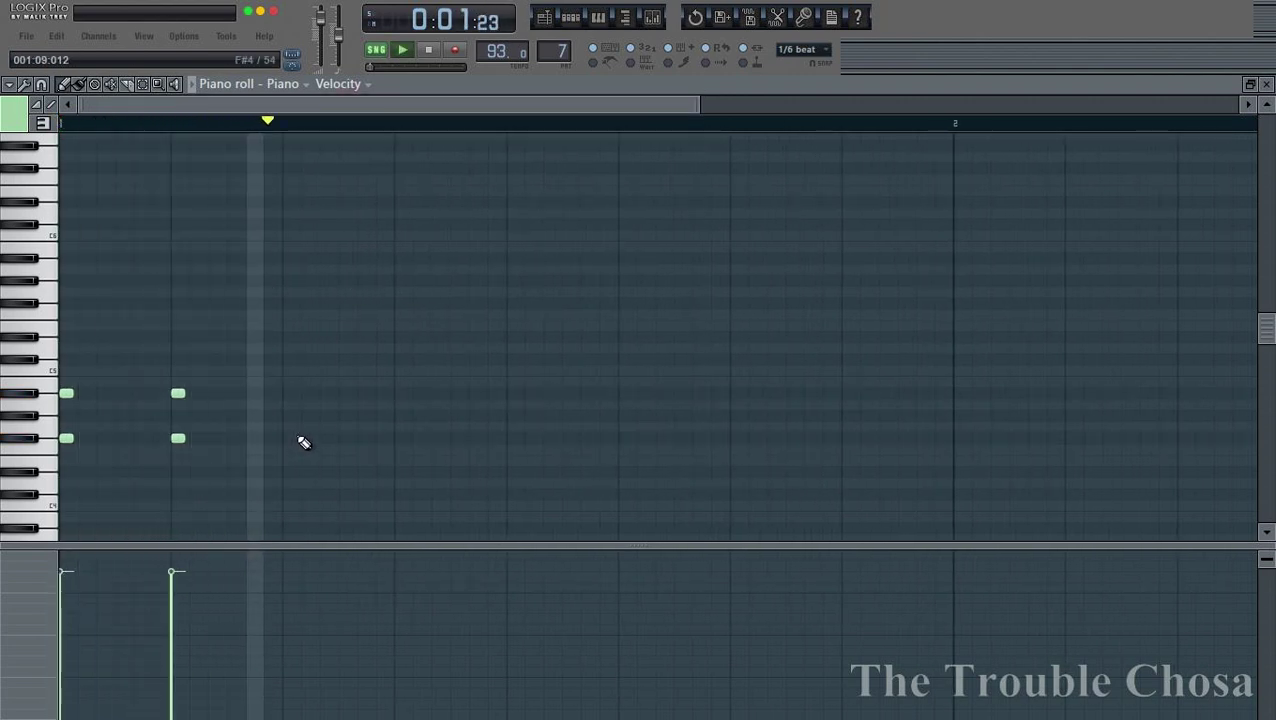
pyautogui.press('space')
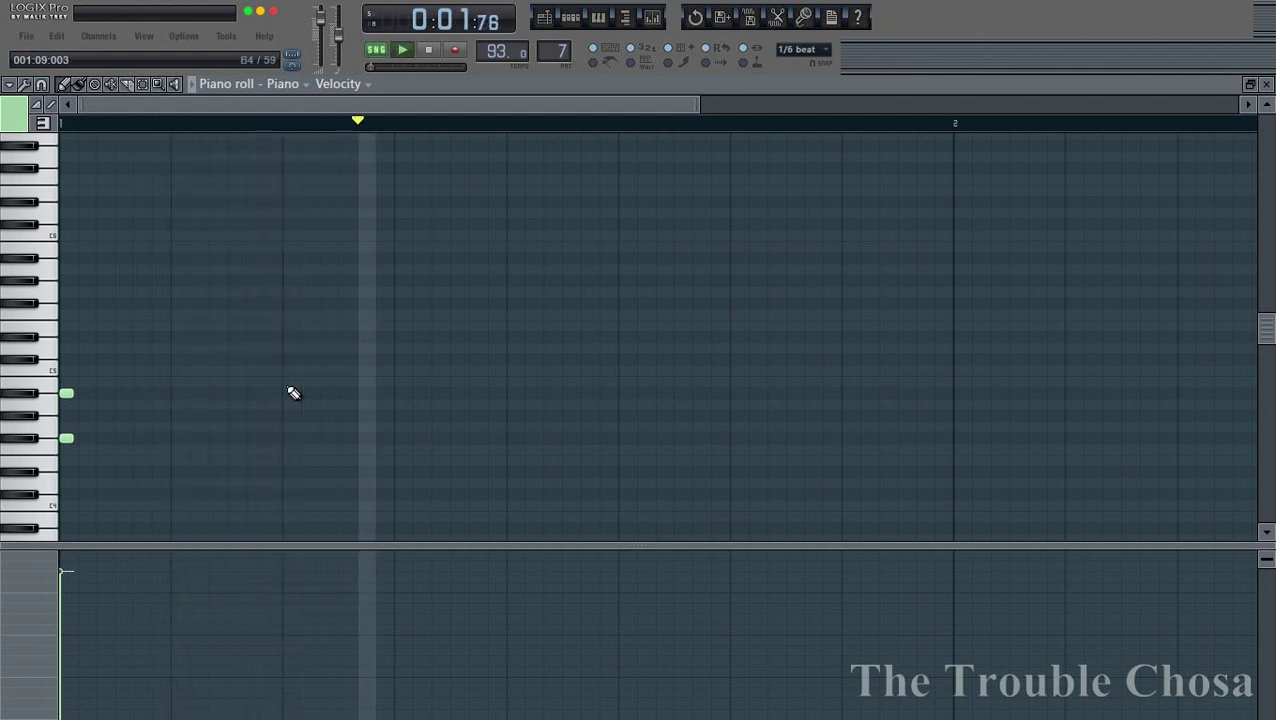
pyautogui.press('space')
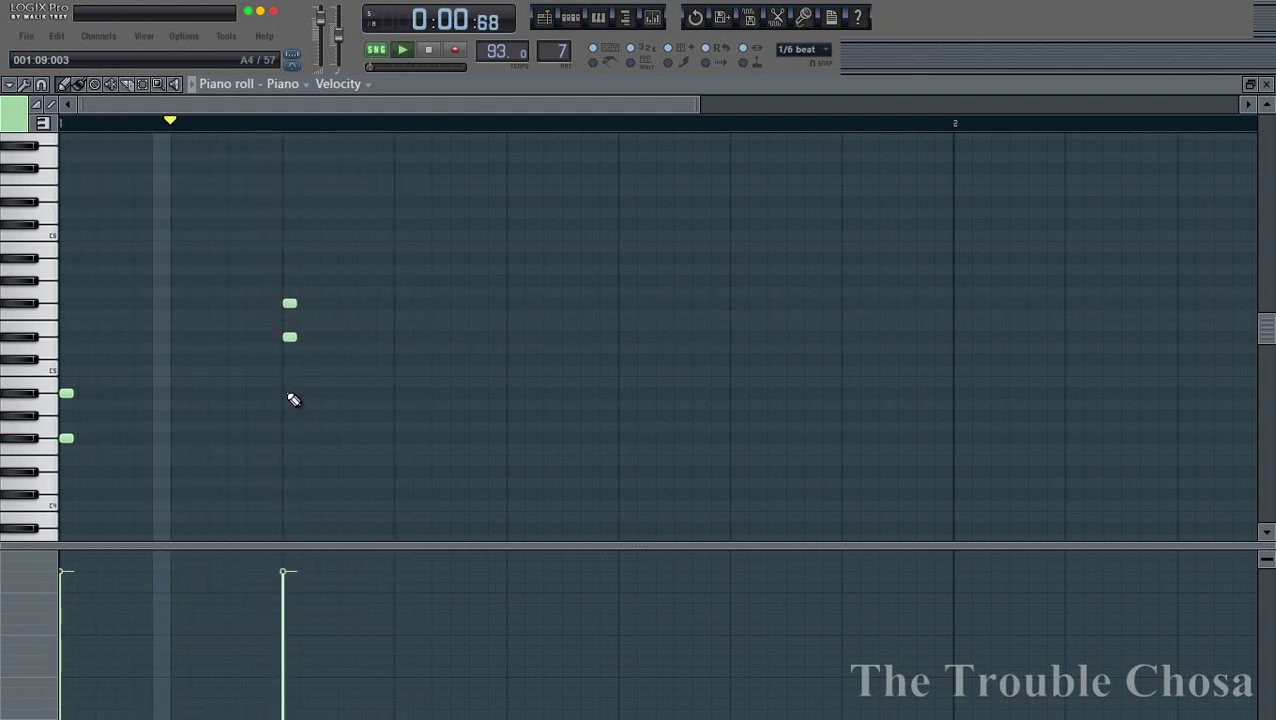
pyautogui.click(290, 394)
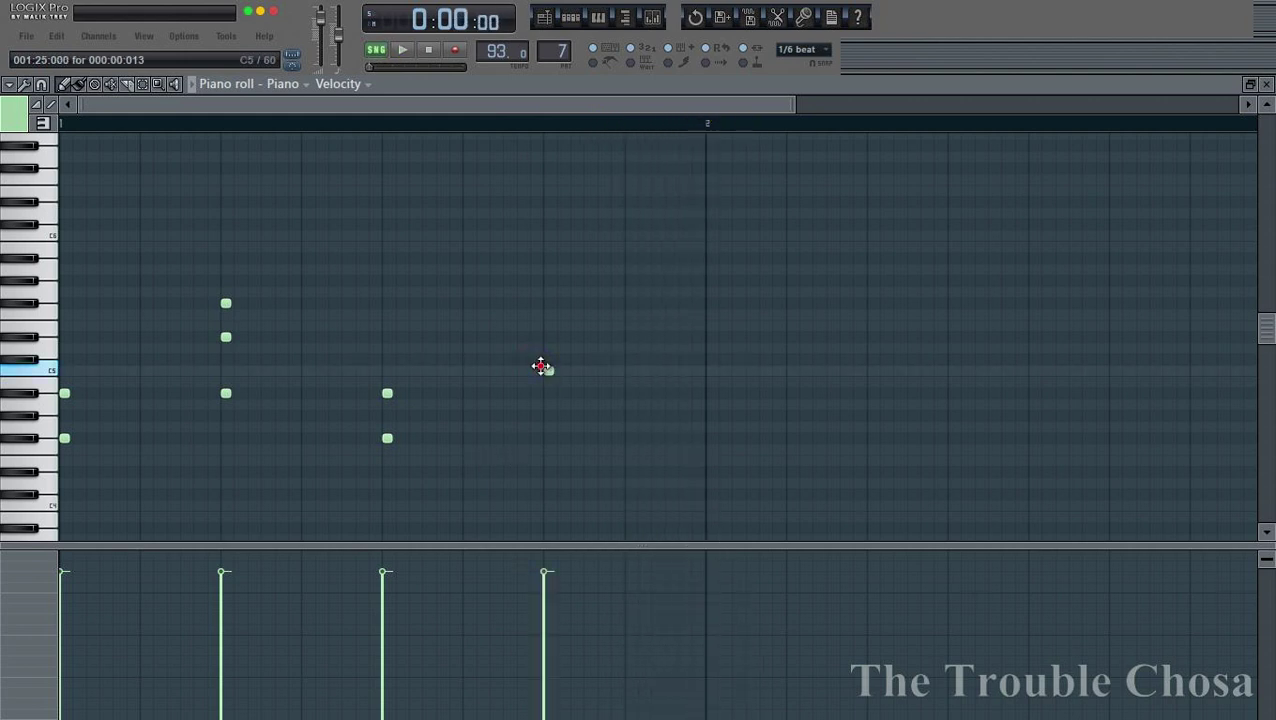
# Add a G#4 and C#5 chord at step 25 of bar 1 and change the opening chord to A#4 and D#5
pyautogui.click(548, 359)
pyautogui.click(548, 415)
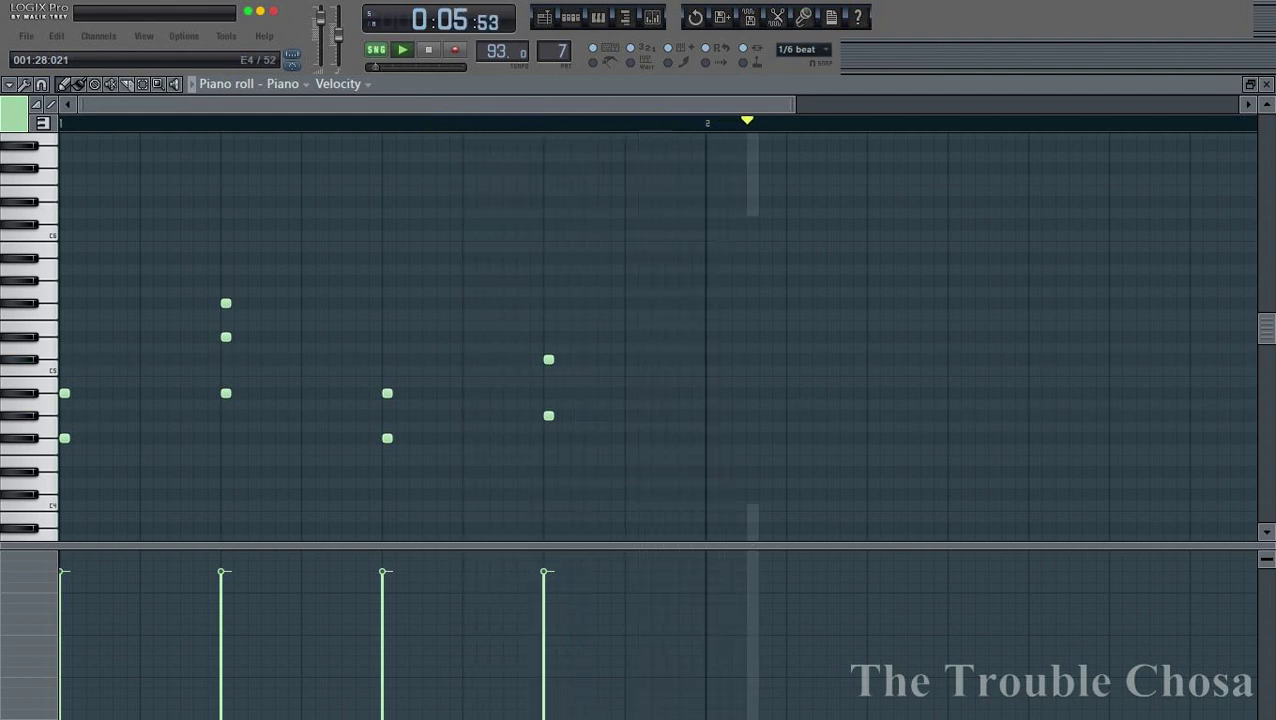
pyautogui.scroll(-2, 568, 138)
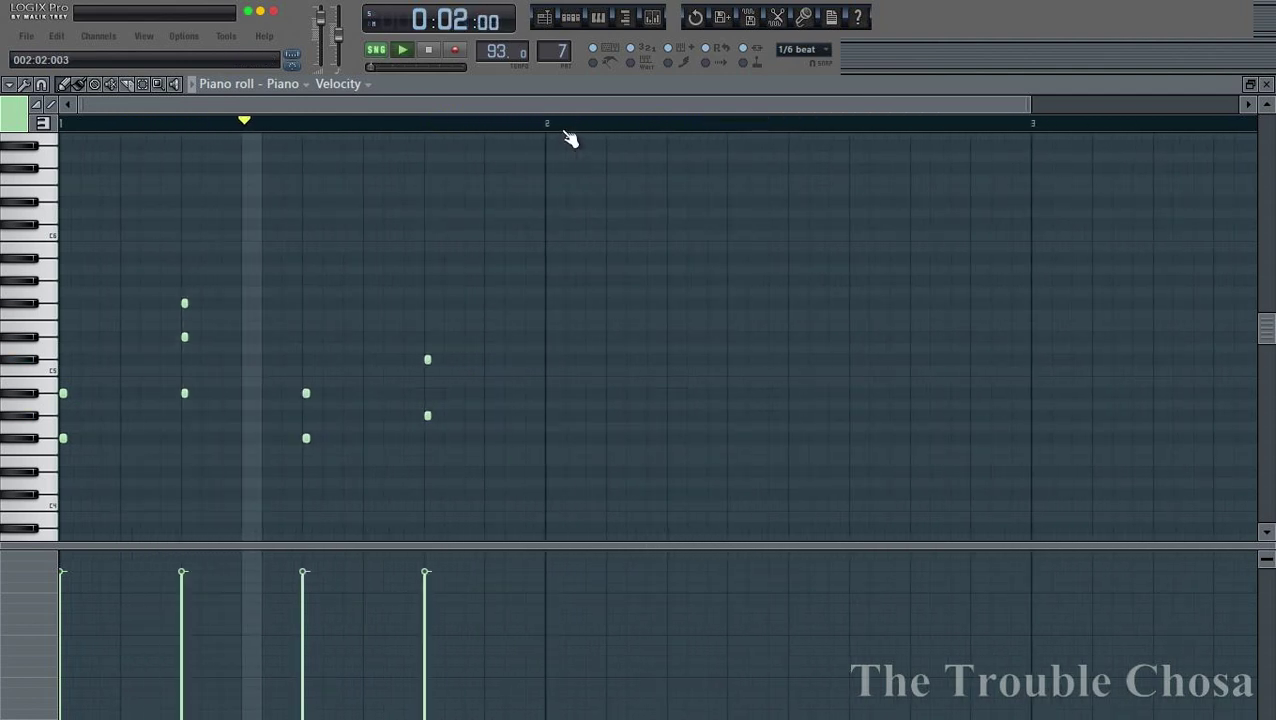
pyautogui.scroll(2, 568, 138)
pyautogui.scroll(-1, 568, 138)
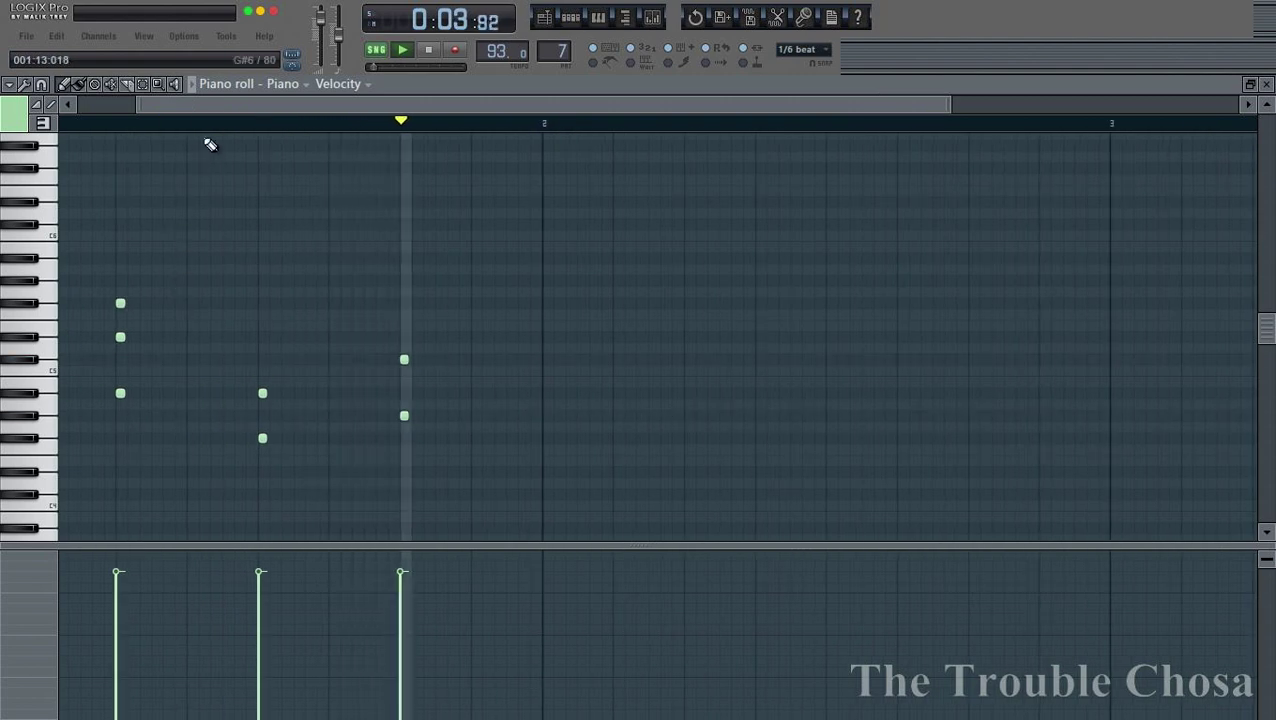
pyautogui.hscroll(-2, 461, 440)
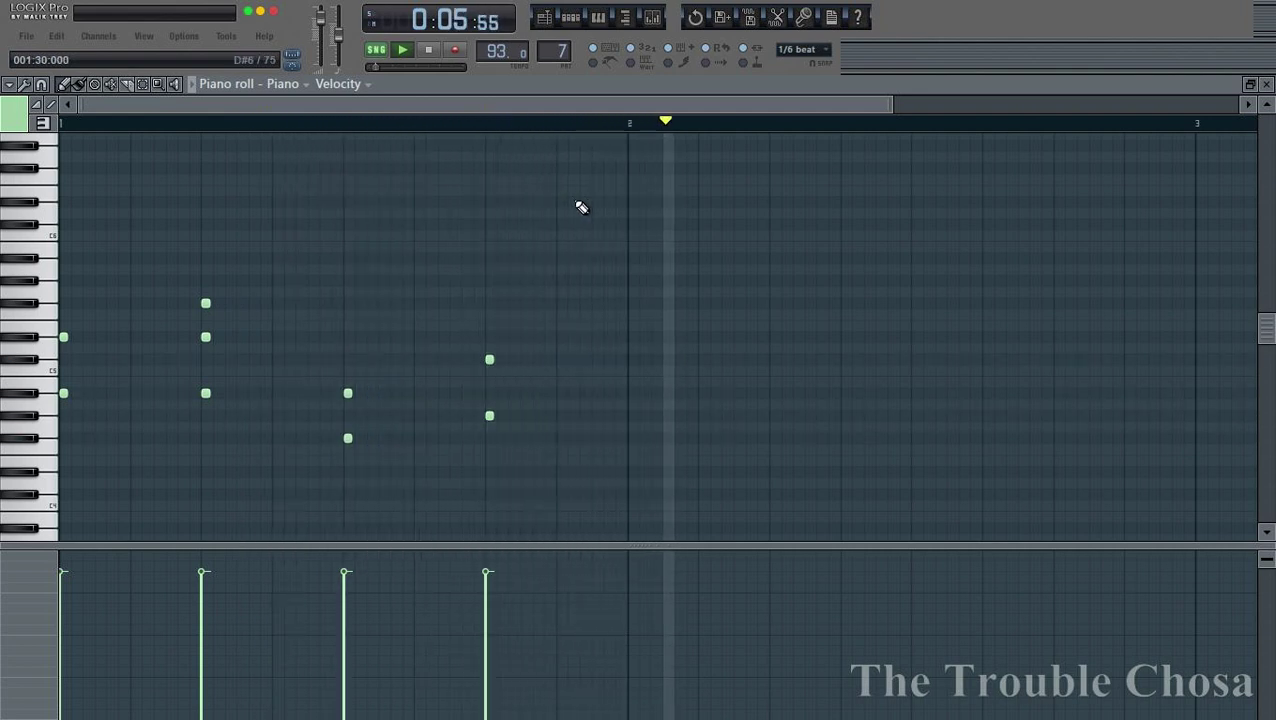
# Duplicate all of bar 1's chords into bar 2 with the snap set to Line, and close the piano roll
pyautogui.scroll(-2, 525, 128)
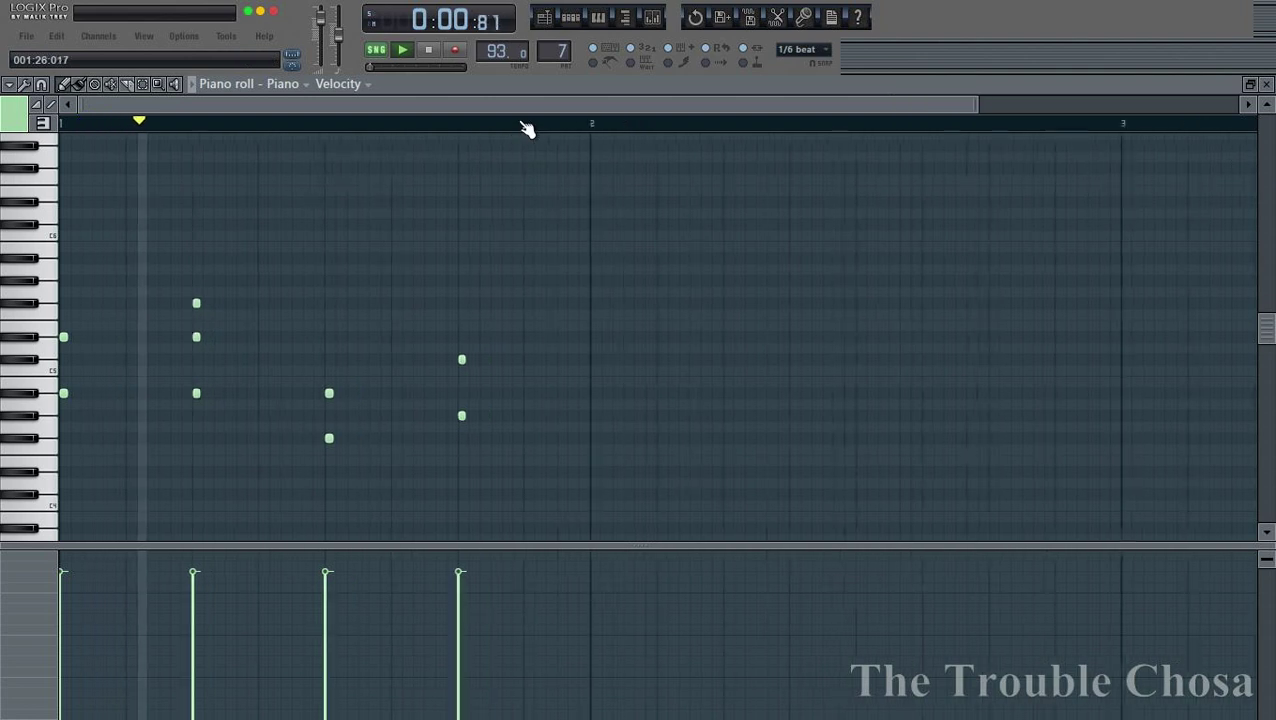
pyautogui.click(795, 49)
pyautogui.click(788, 72)
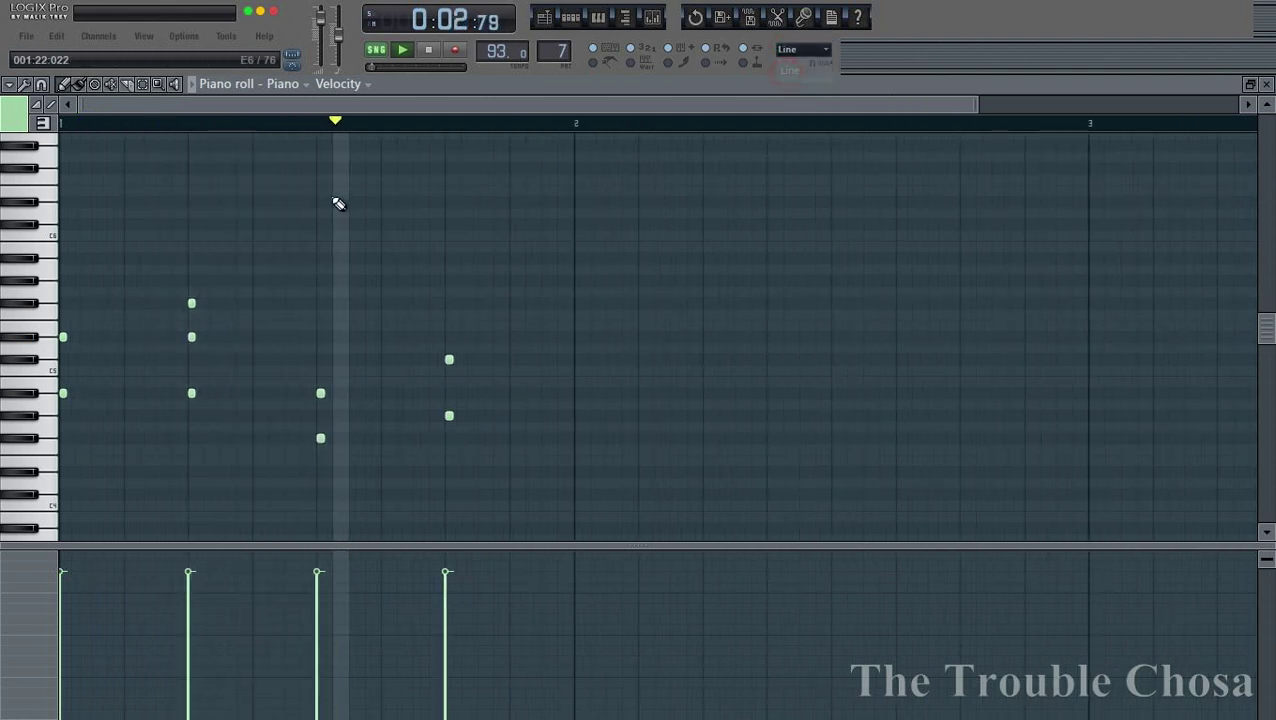
pyautogui.hotkey('ctrl', 'a')
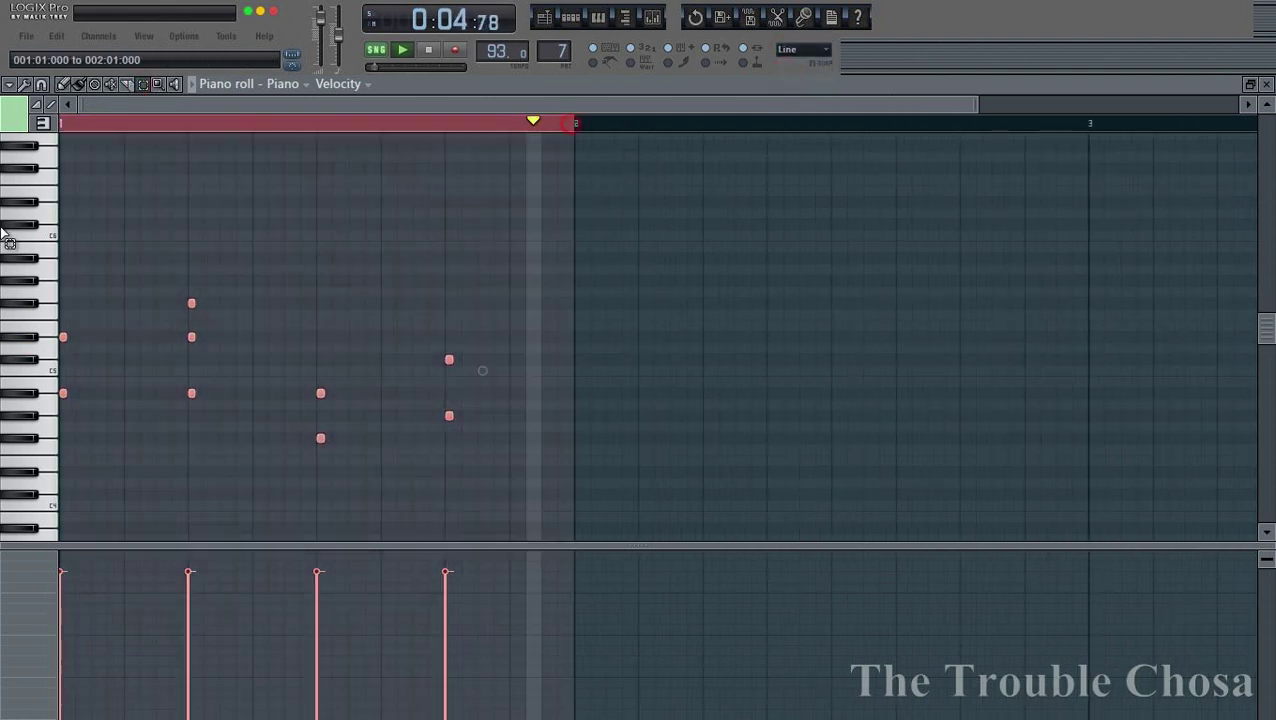
pyautogui.hotkey('ctrl', 'b')
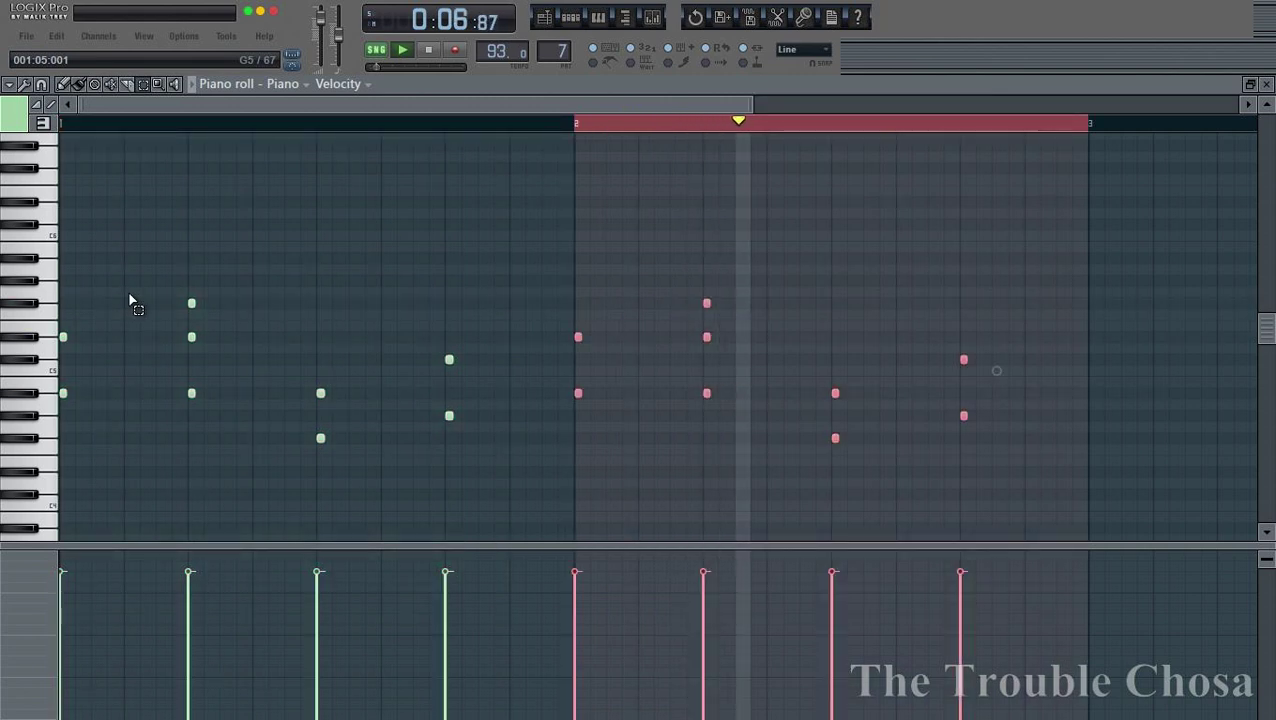
pyautogui.click(1267, 84)
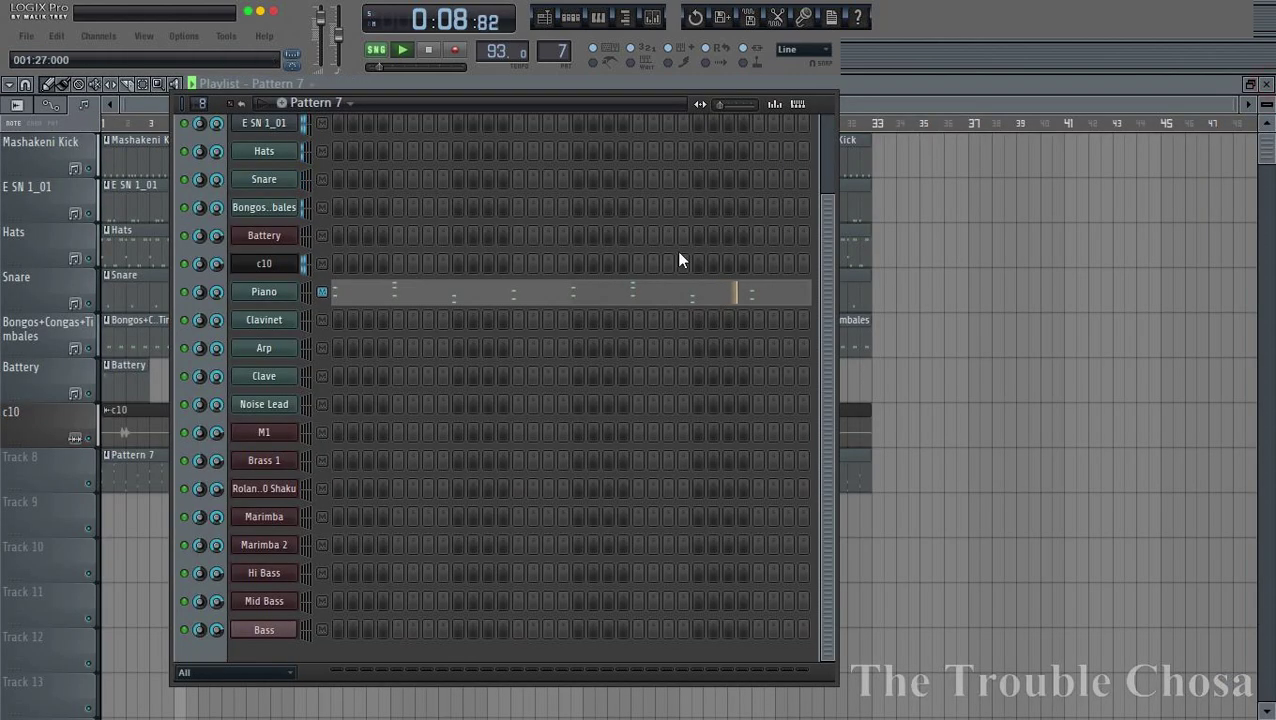
# Copy the Piano channel's notes and paste them into the Clavinet channel
pyautogui.rightClick(294, 291)
pyautogui.moveTo(373, 402)
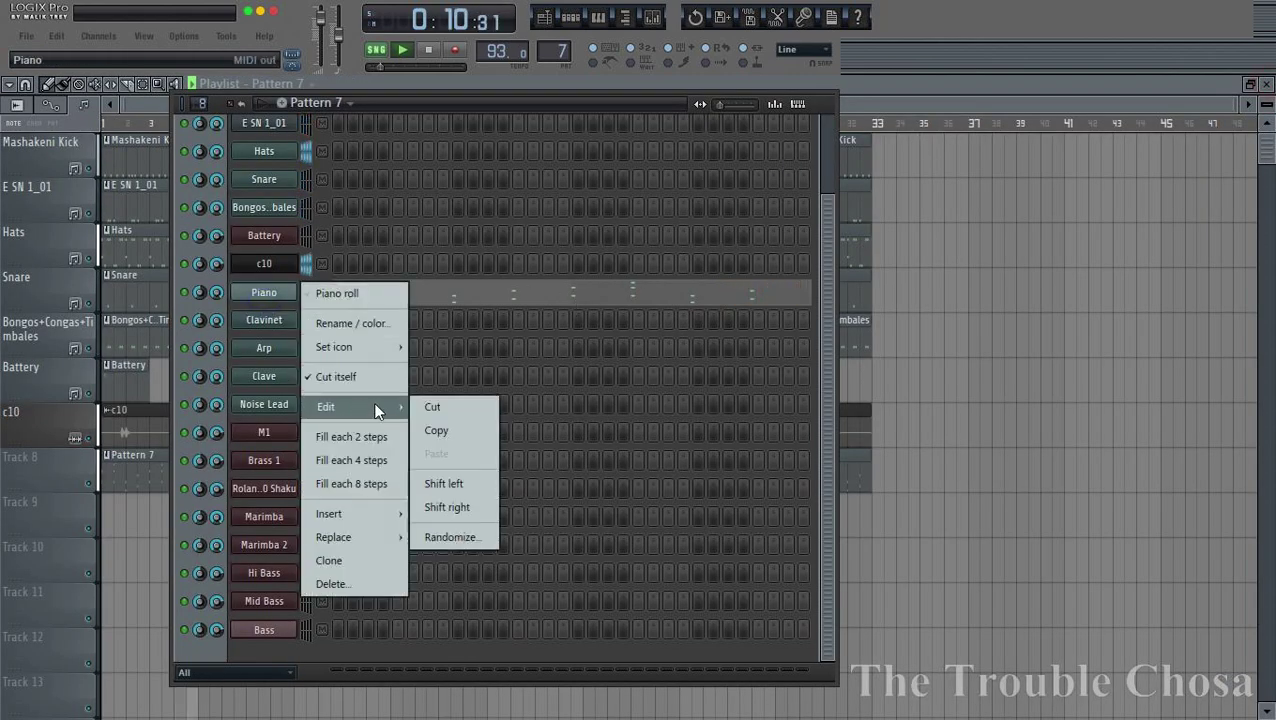
pyautogui.click(434, 432)
pyautogui.rightClick(285, 321)
pyautogui.moveTo(397, 436)
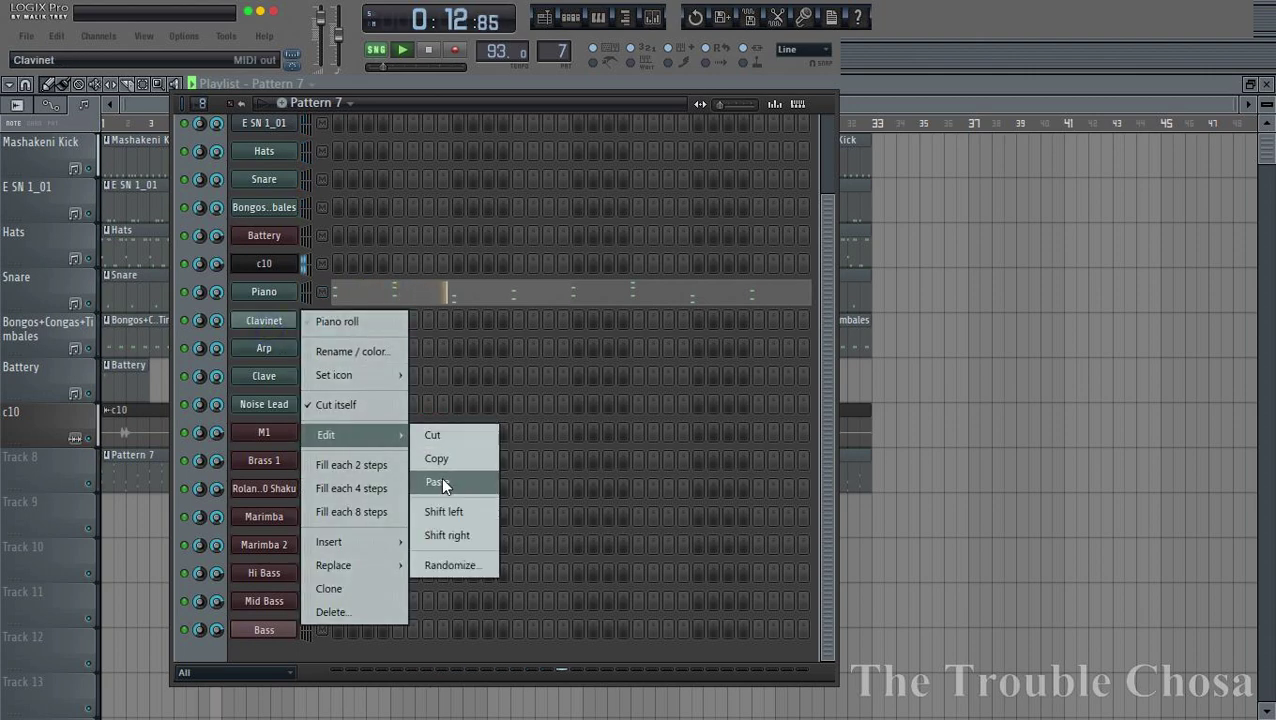
pyautogui.click(441, 483)
# Set the snap to 1/6 beat and add a D#4 note just before the second chord of bar 1 in the Clavinet piano roll
pyautogui.click(805, 50)
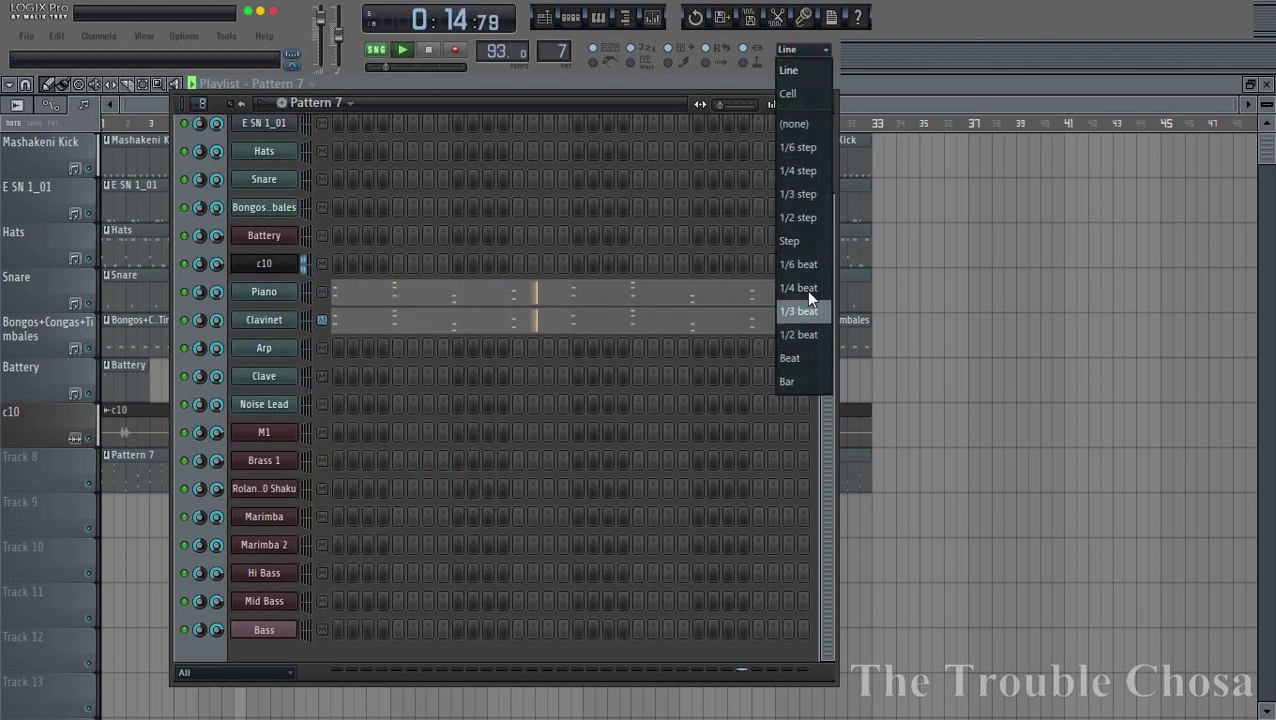
pyautogui.click(798, 264)
pyautogui.click(460, 319)
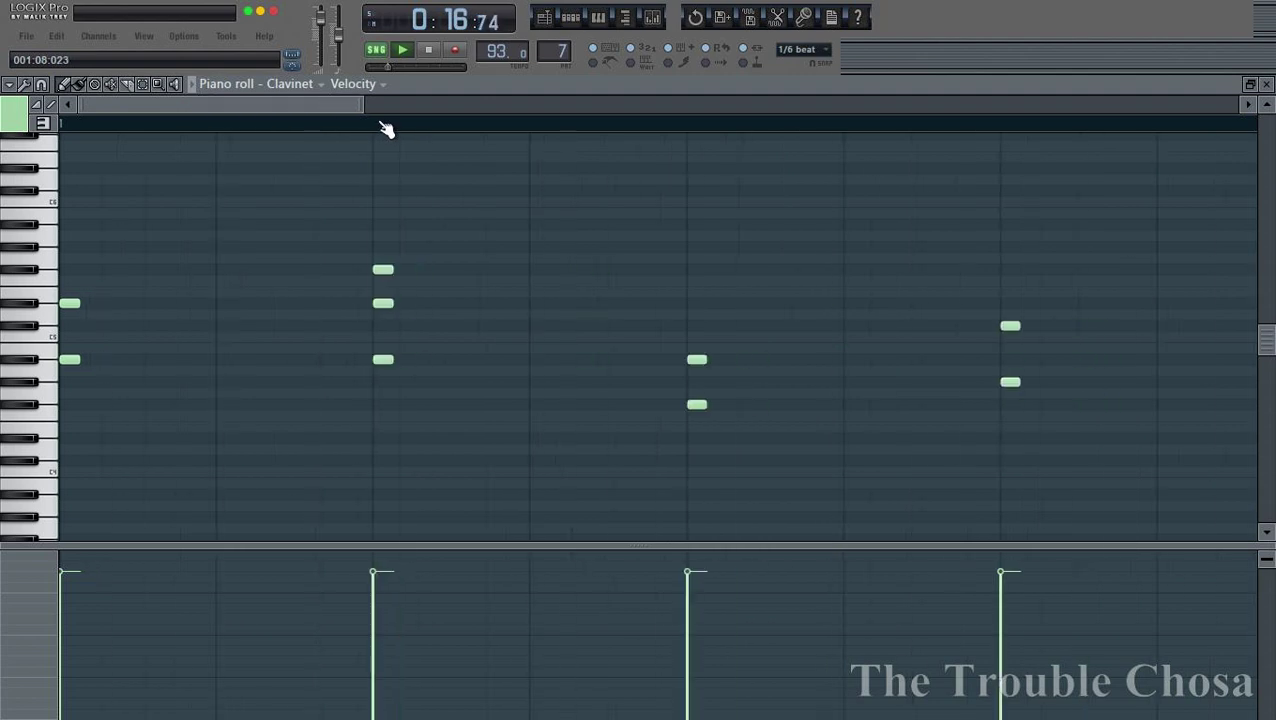
pyautogui.scroll(-3, 386, 125)
pyautogui.click(145, 405)
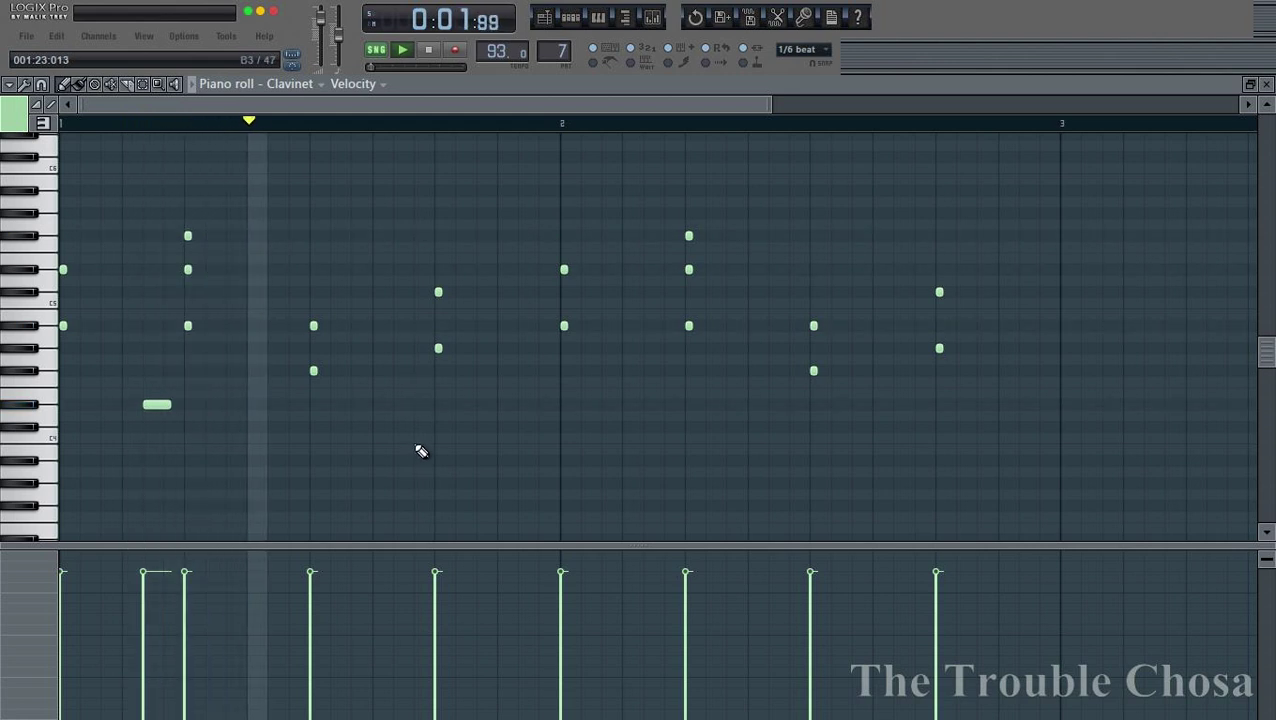
# Add an F#4 note just before the fourth chord of bar 1 in the Clavinet part, checking it by playback
pyautogui.press('space')
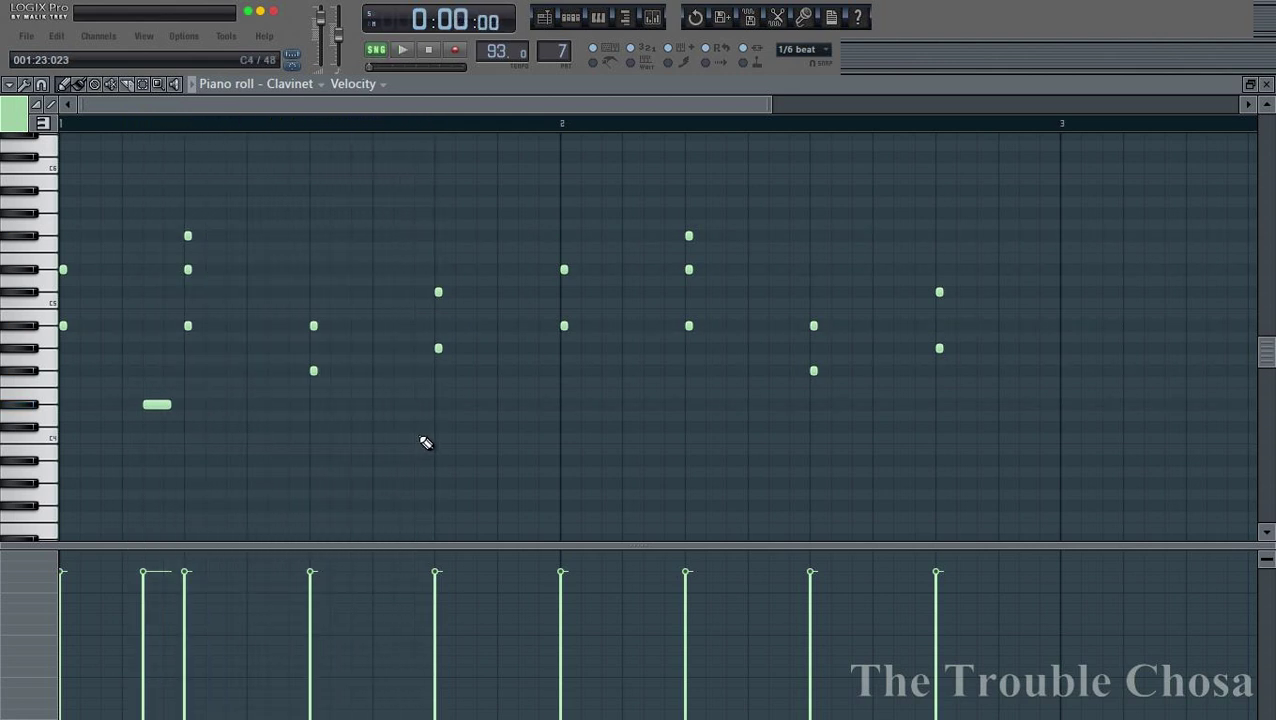
pyautogui.press('space')
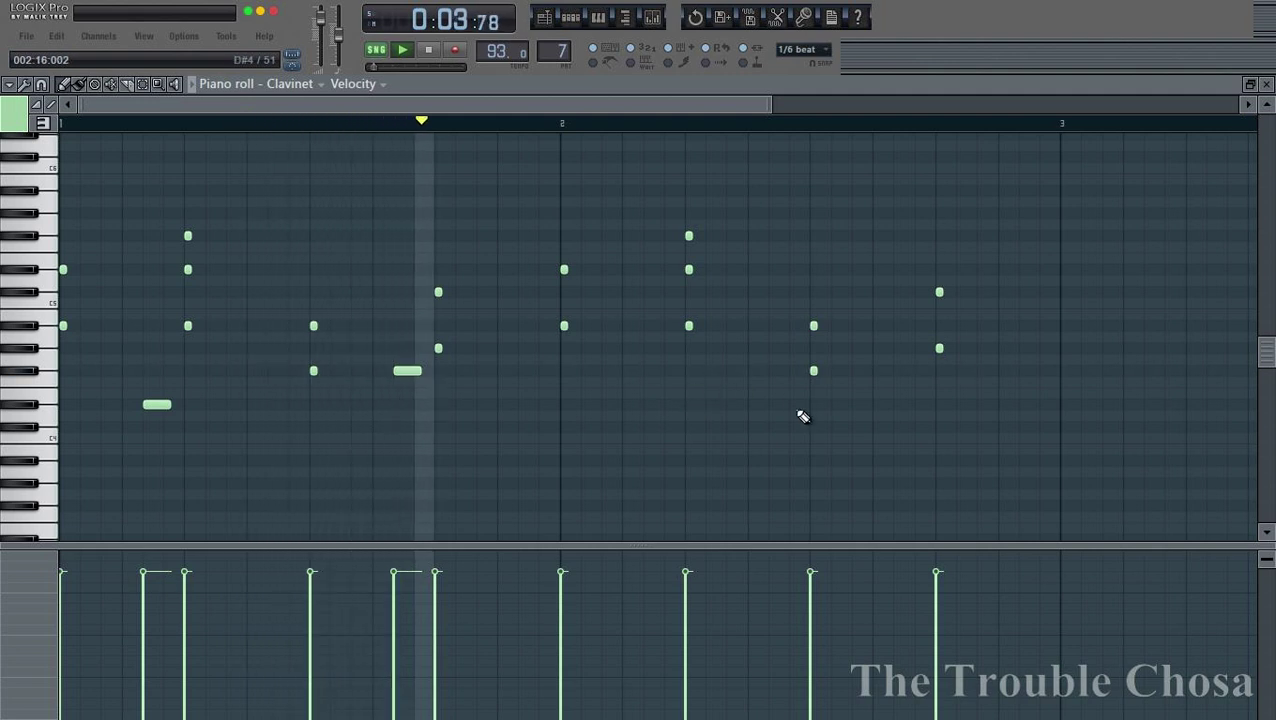
pyautogui.press('space')
# Revoice the third chord of bar 2 in the Clavinet part as A#4, C#5 and F#5, and play the song back
pyautogui.moveTo(813, 371); pyautogui.dragTo(801, 258)
pyautogui.press('space')
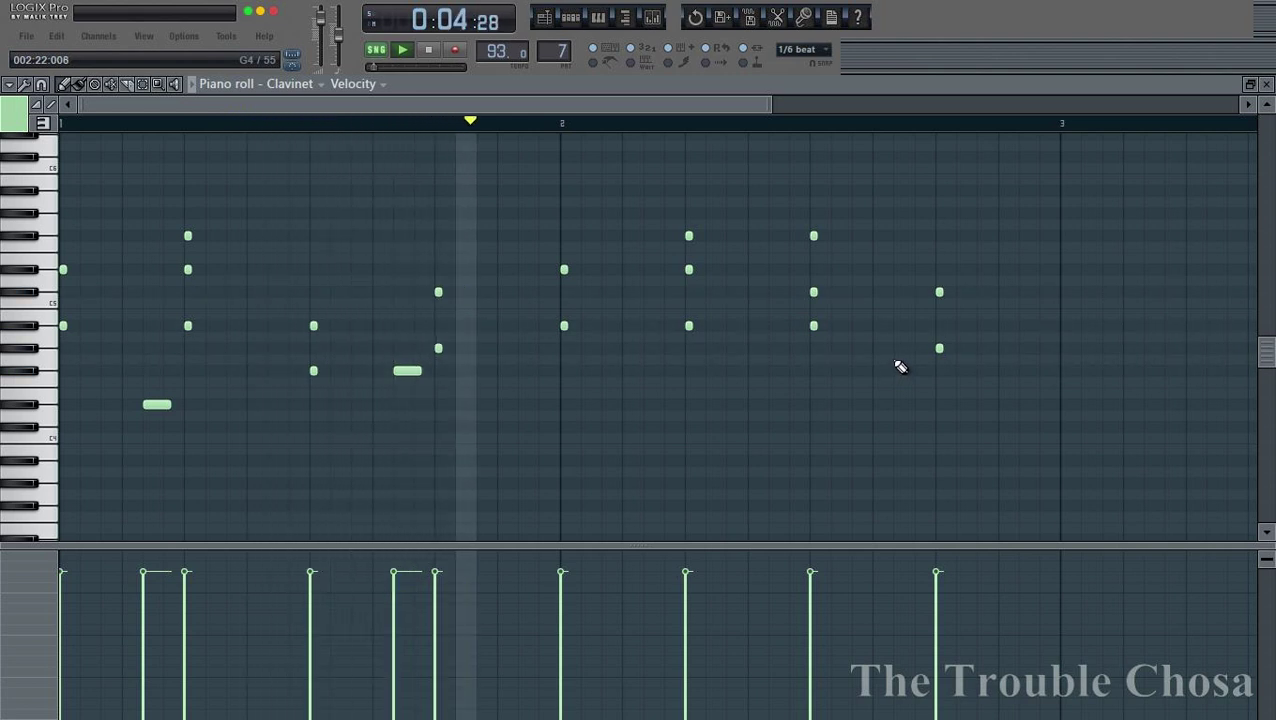
pyautogui.press('space')
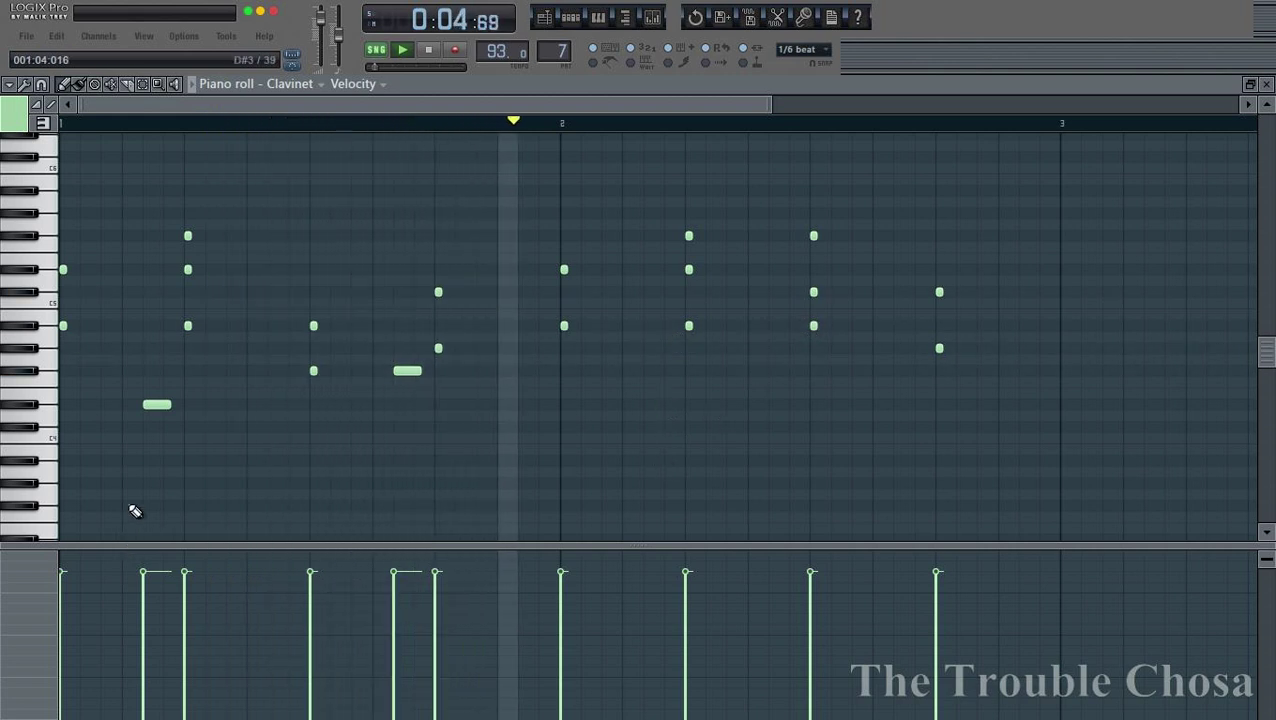
pyautogui.press('space')
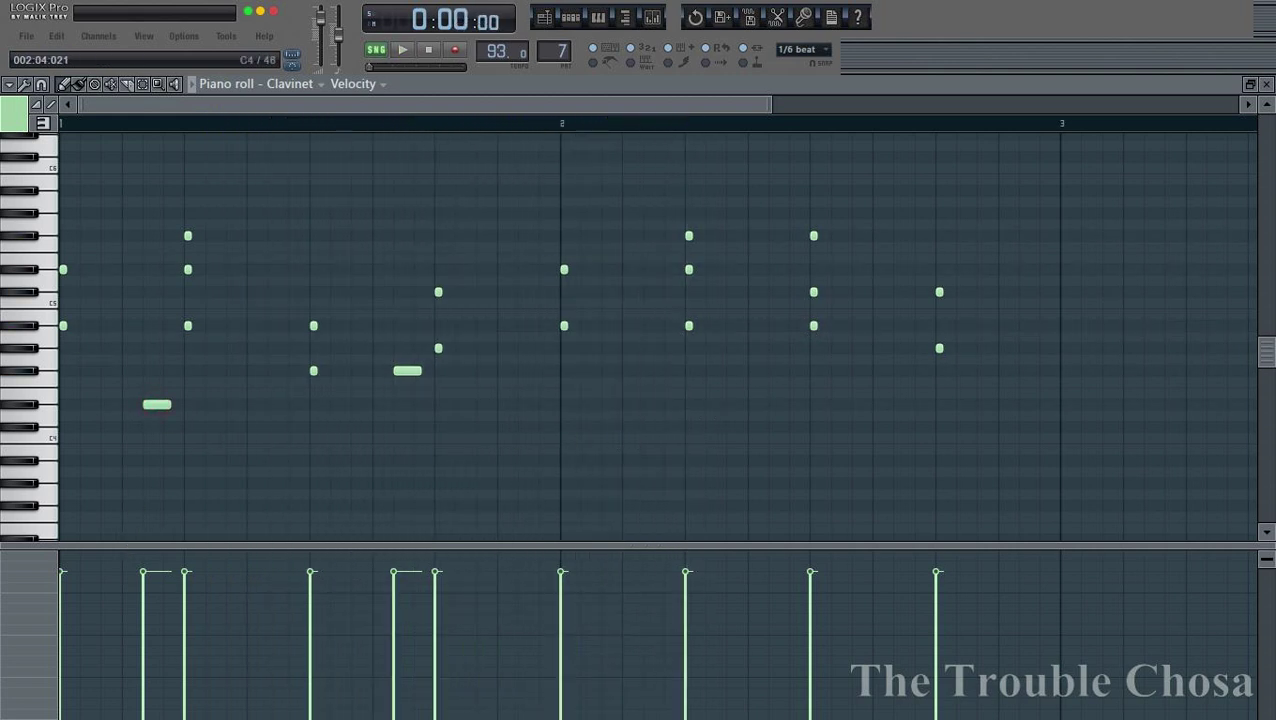
pyautogui.press('space')
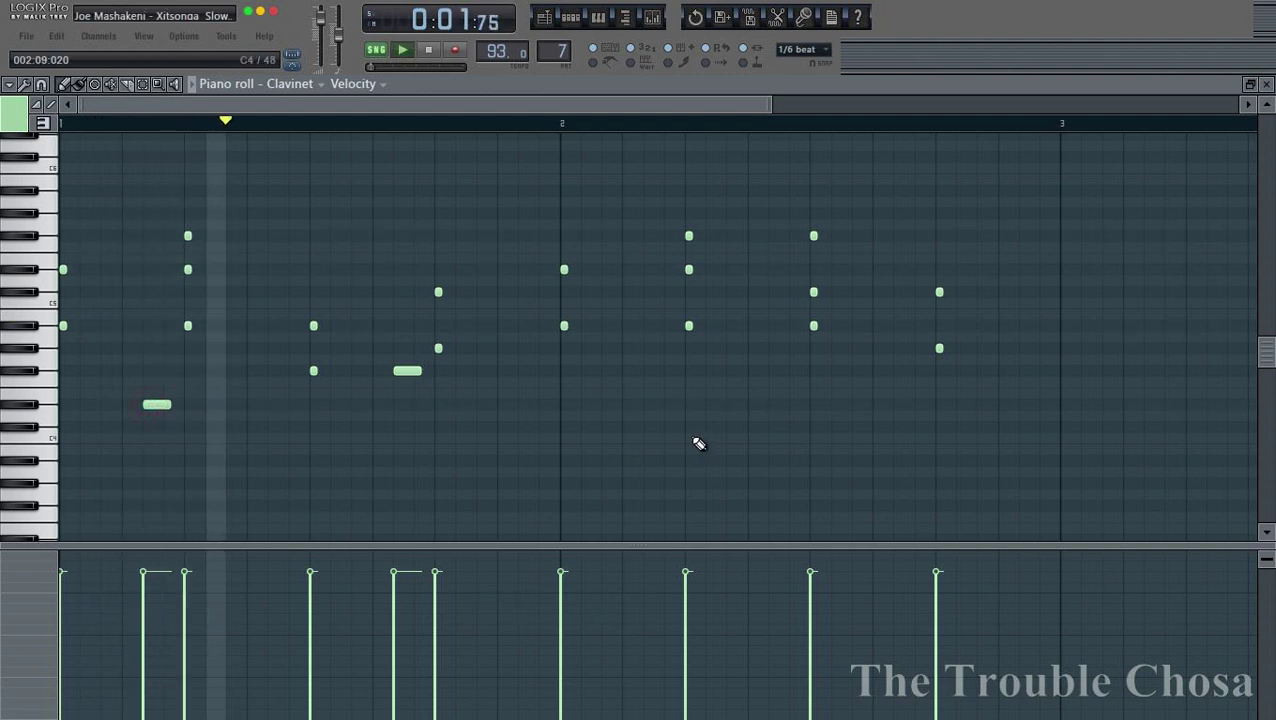
# Add a D#4 note before the second chord and an F#4 note before the fourth chord of bar 2 in the Clavinet part
pyautogui.click(645, 391)
pyautogui.moveTo(641, 397); pyautogui.dragTo(644, 404)
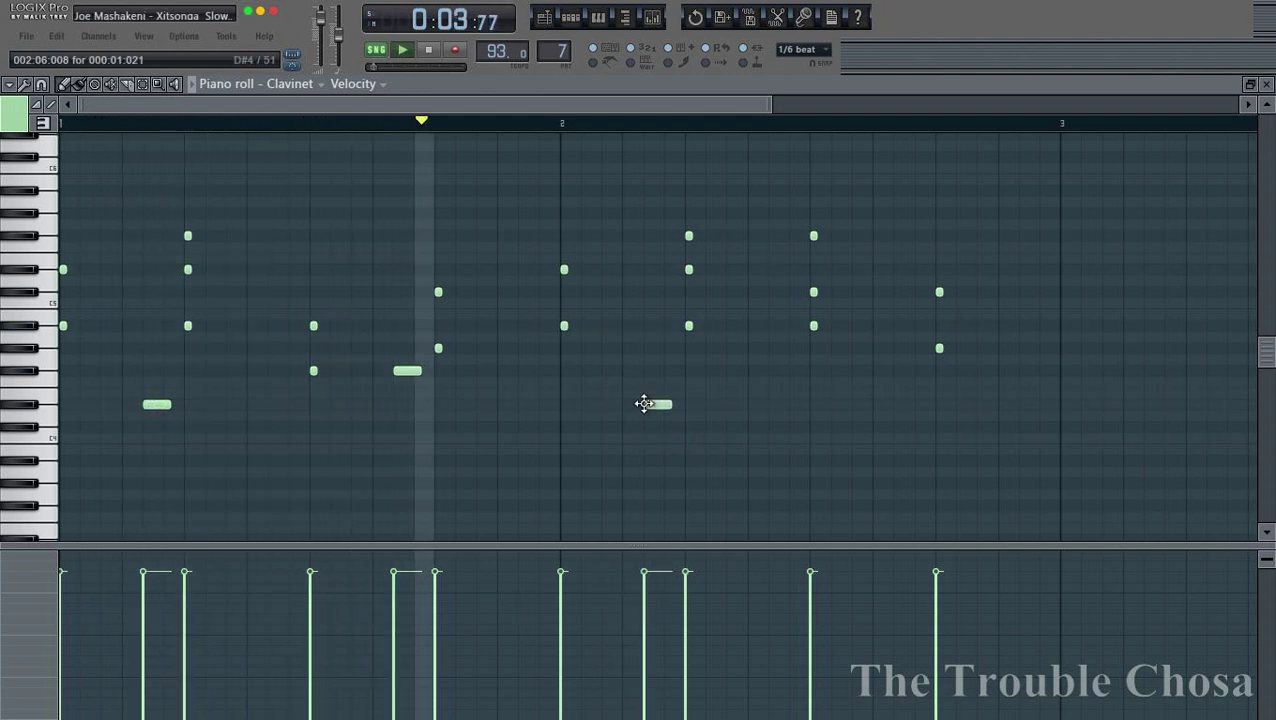
pyautogui.click(783, 410)
pyautogui.moveTo(783, 407); pyautogui.dragTo(775, 362)
pyautogui.rightClick(775, 362)
pyautogui.press('space')
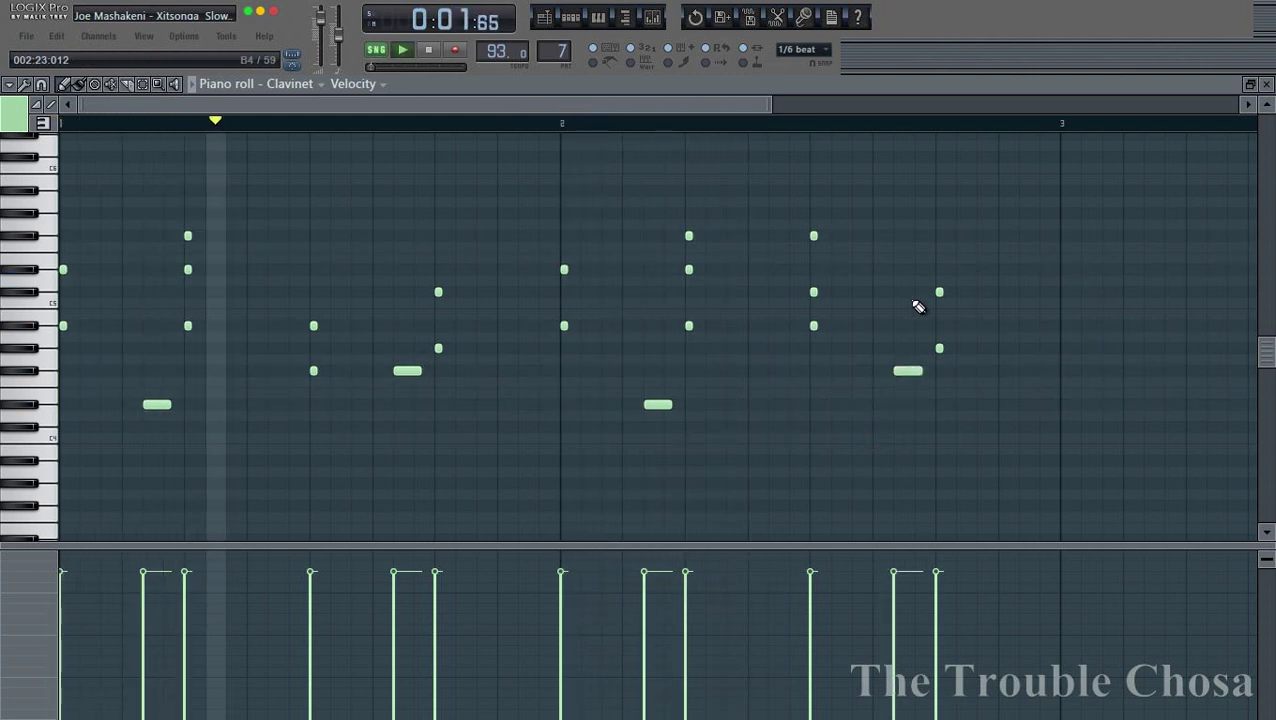
pyautogui.click(1266, 85)
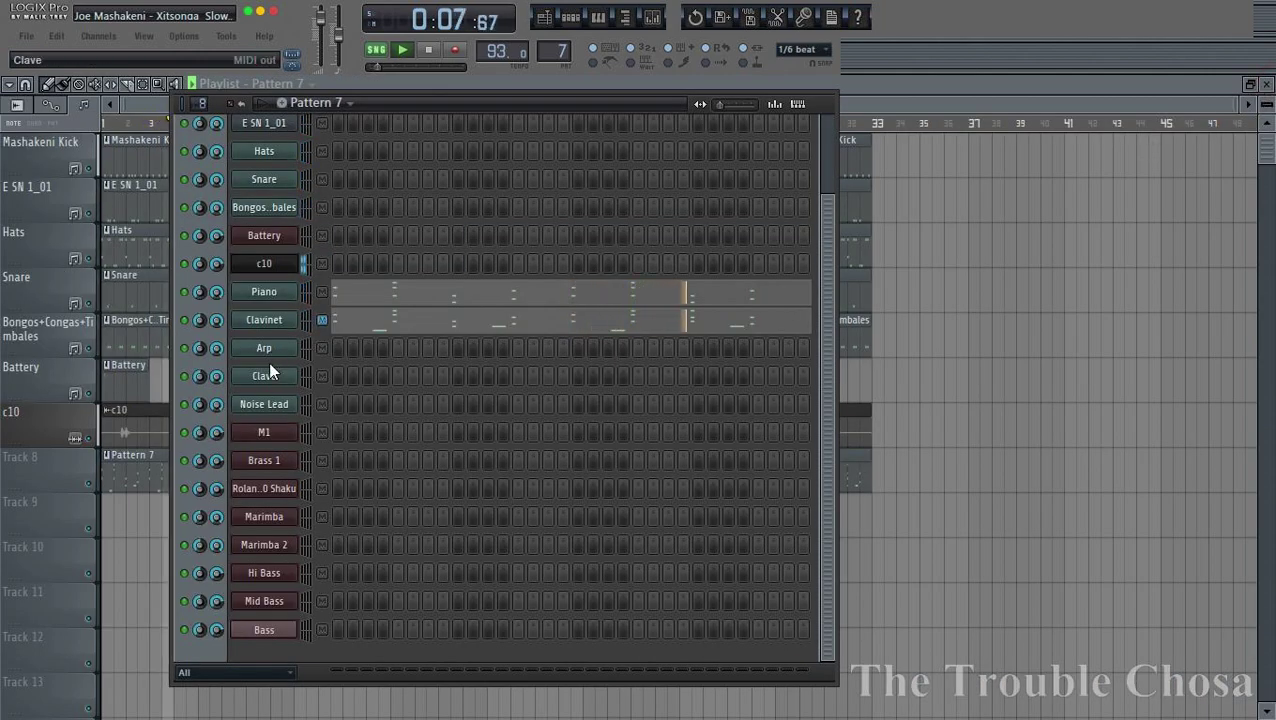
# Save the project over the existing Xitsonga Slow Beat file in the Xitsonga folder
pyautogui.click(25, 36)
pyautogui.click(45, 157)
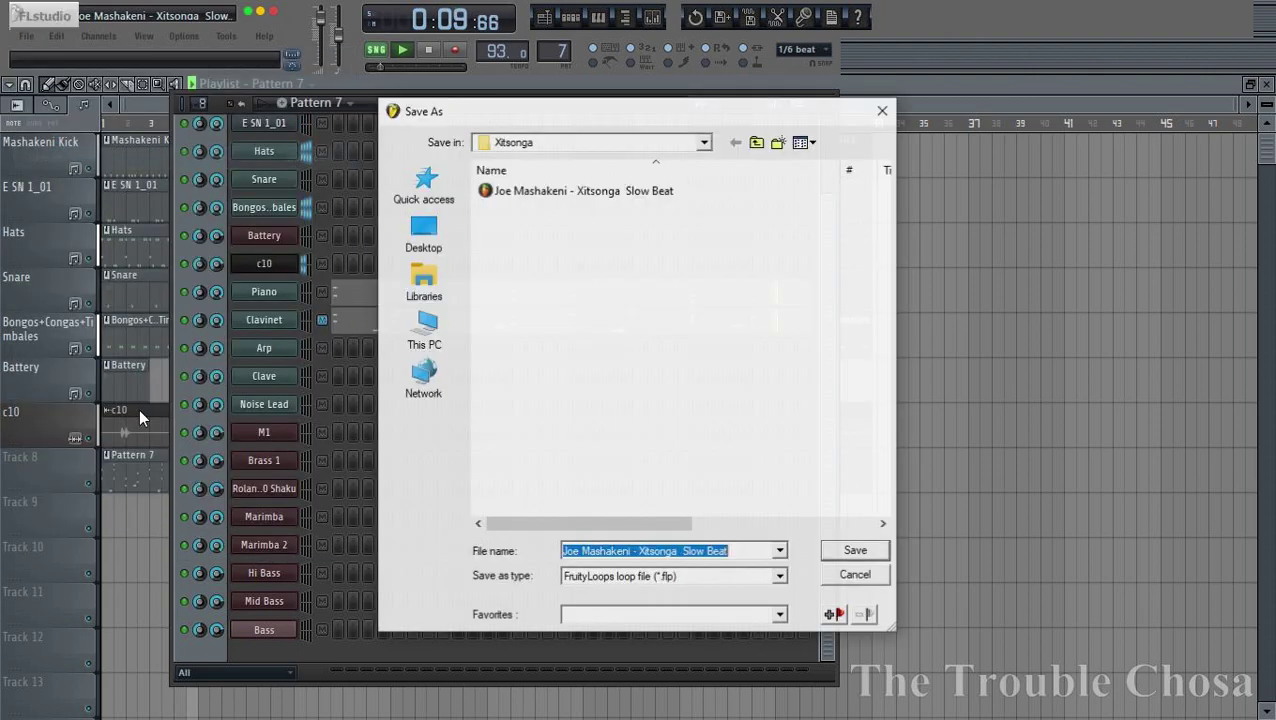
pyautogui.press('Return')
pyautogui.press('Return')
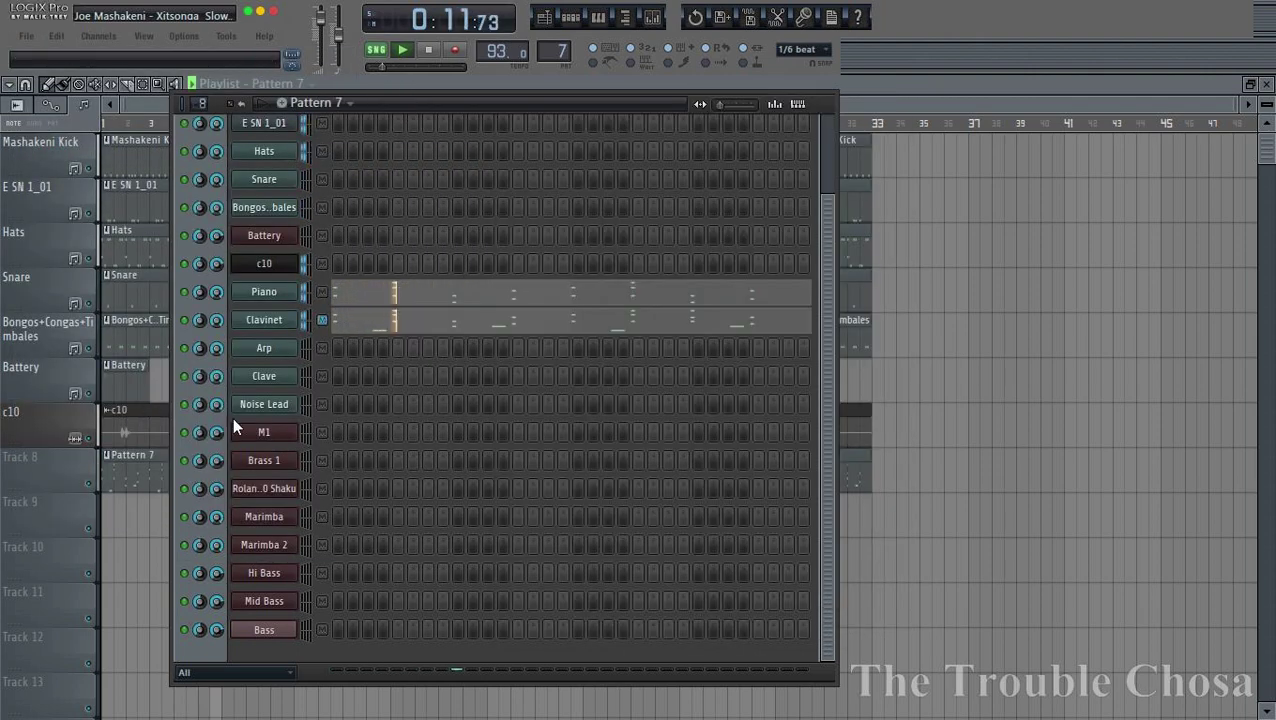
# Place a D#5 note at the start of bar 1 in the Hi Bass piano roll
pyautogui.rightClick(292, 580)
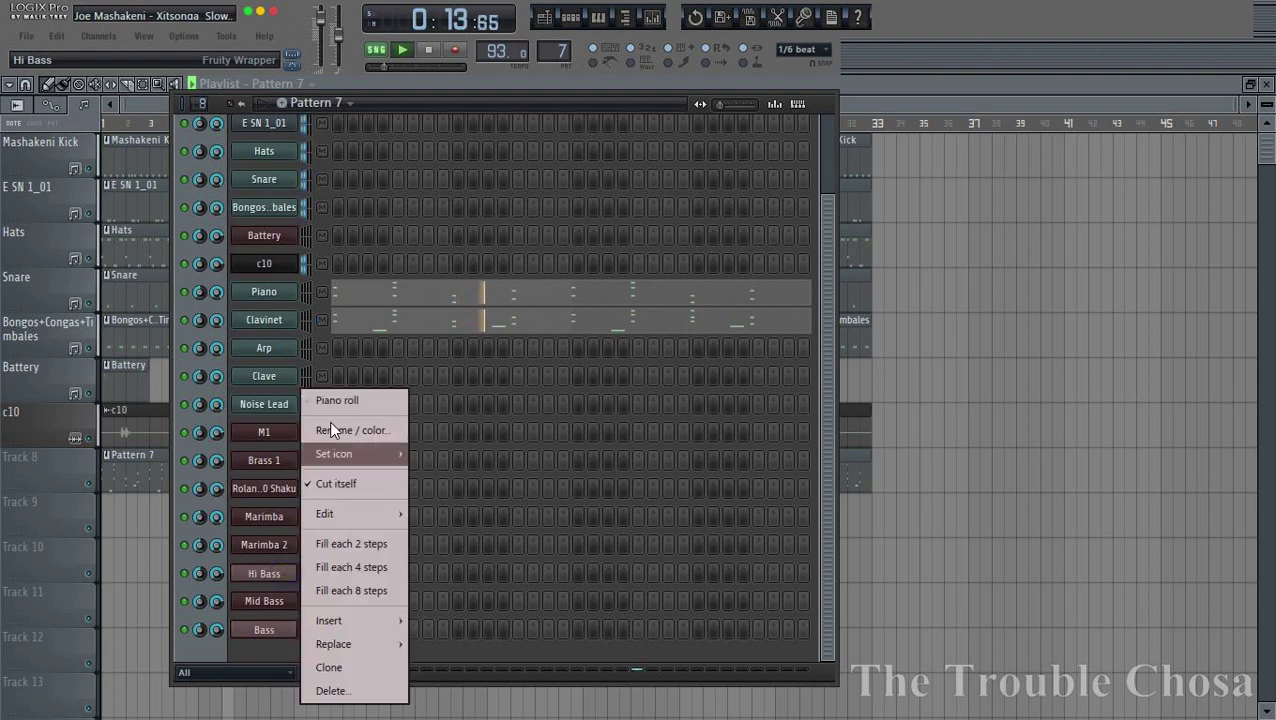
pyautogui.click(342, 395)
pyautogui.scroll(-3, 352, 130)
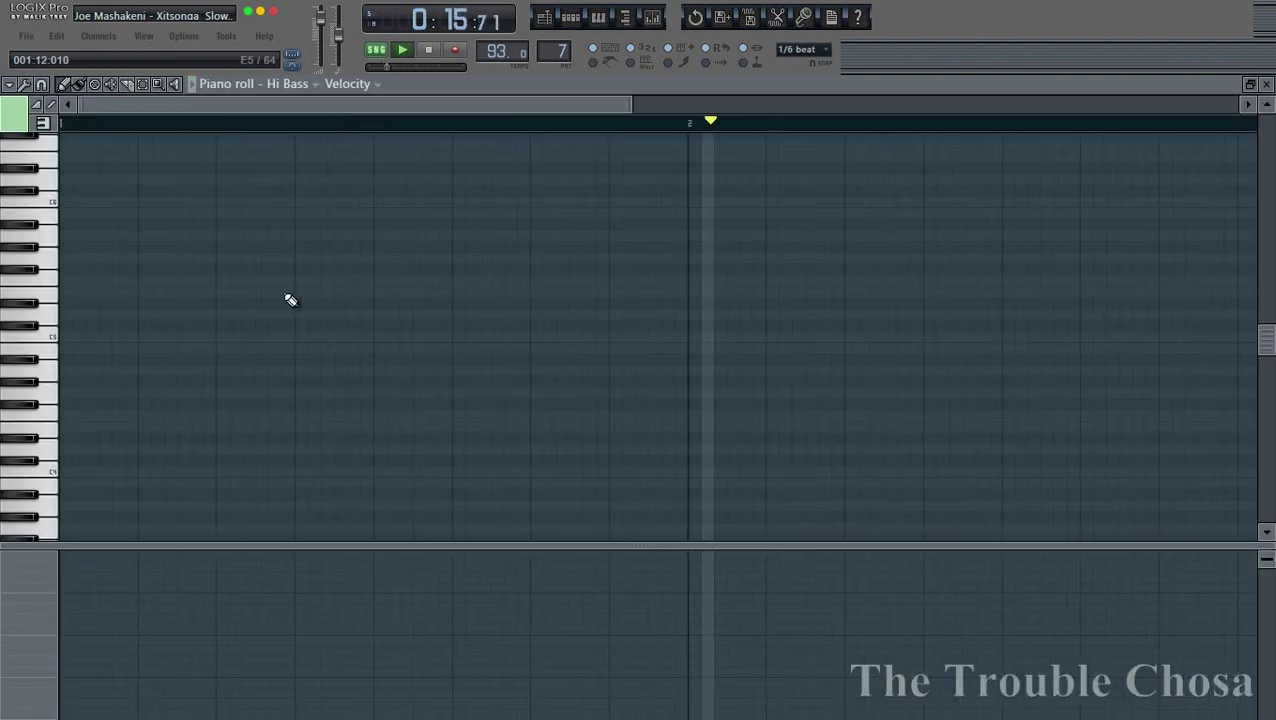
pyautogui.moveTo(78, 279)
pyautogui.mouseDown()
pyautogui.moveTo(78, 256)
pyautogui.moveTo(78, 303)
pyautogui.mouseUp()
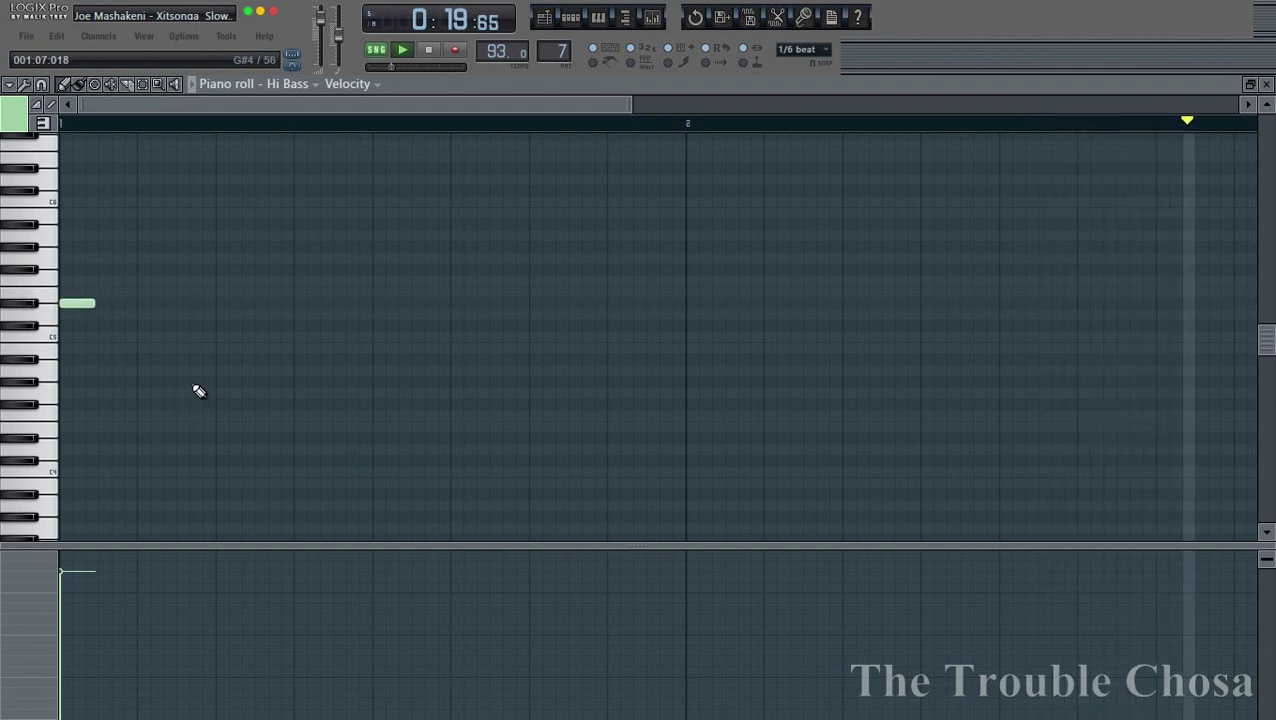
# Shorten the D#5 note with the snap set to none, and set the snap back to 1/6 beat
pyautogui.hotkey('alt', 'q')
pyautogui.click(415, 513)
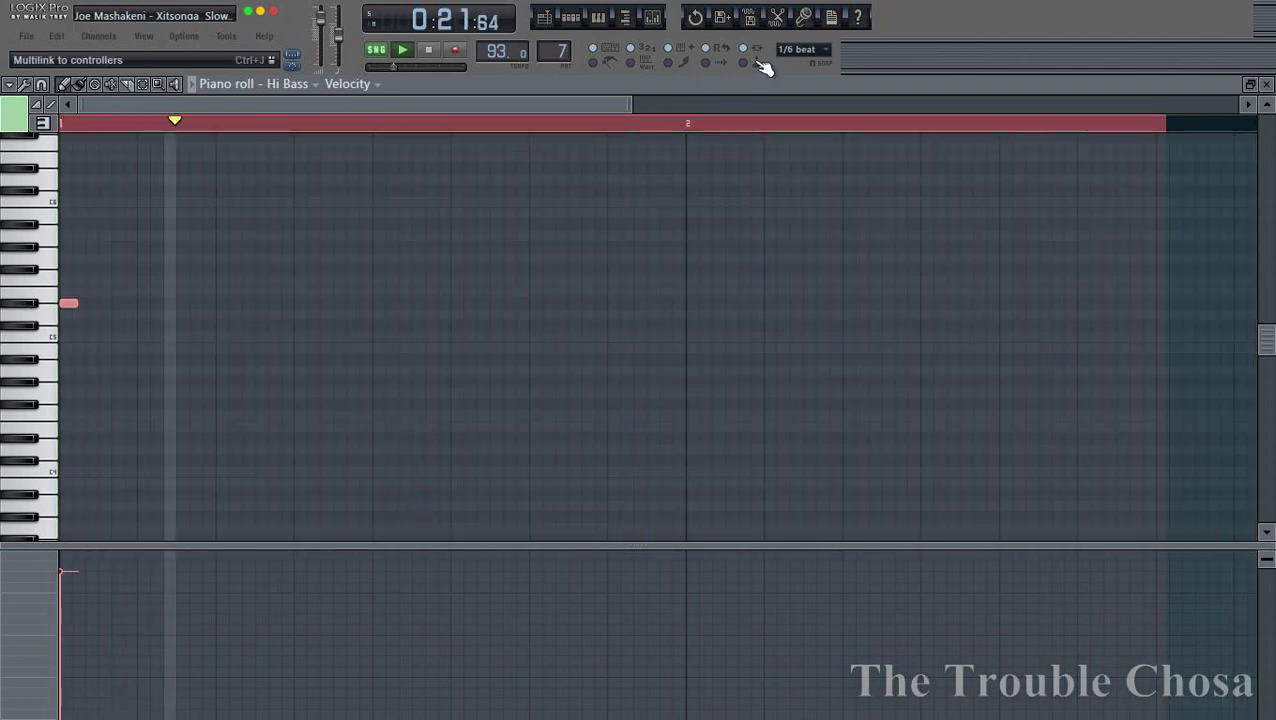
pyautogui.click(802, 49)
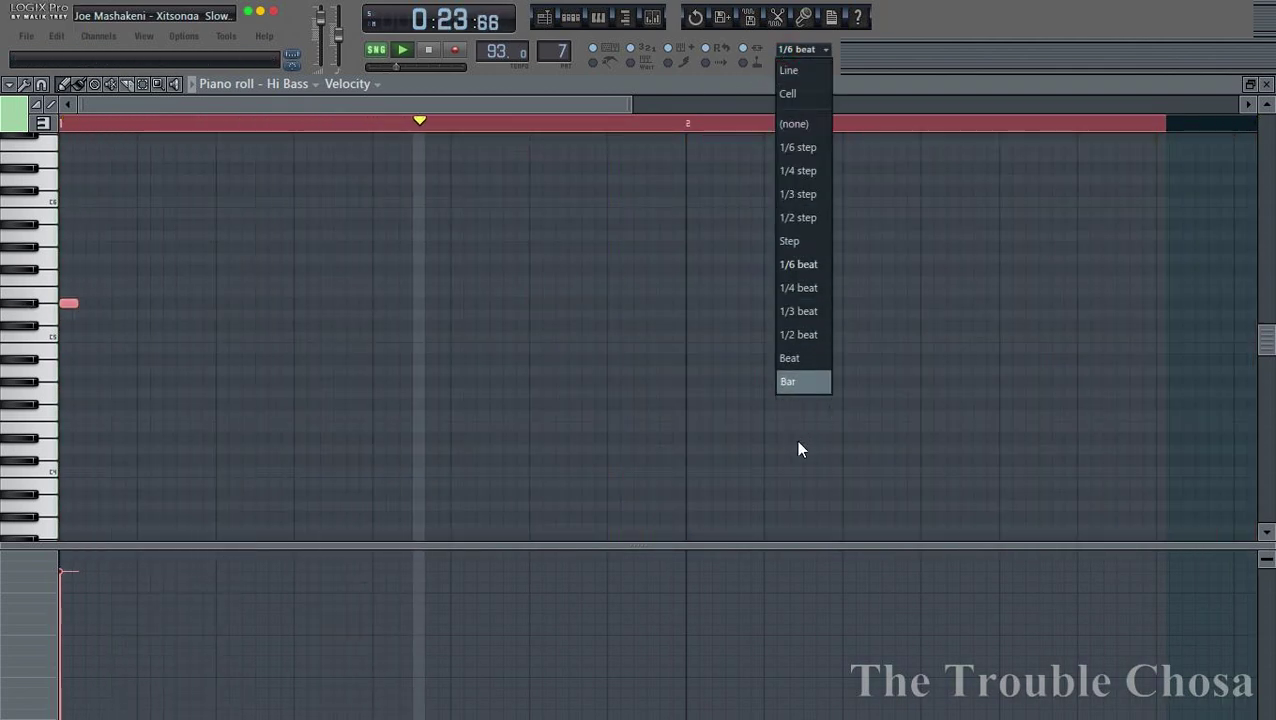
pyautogui.click(796, 124)
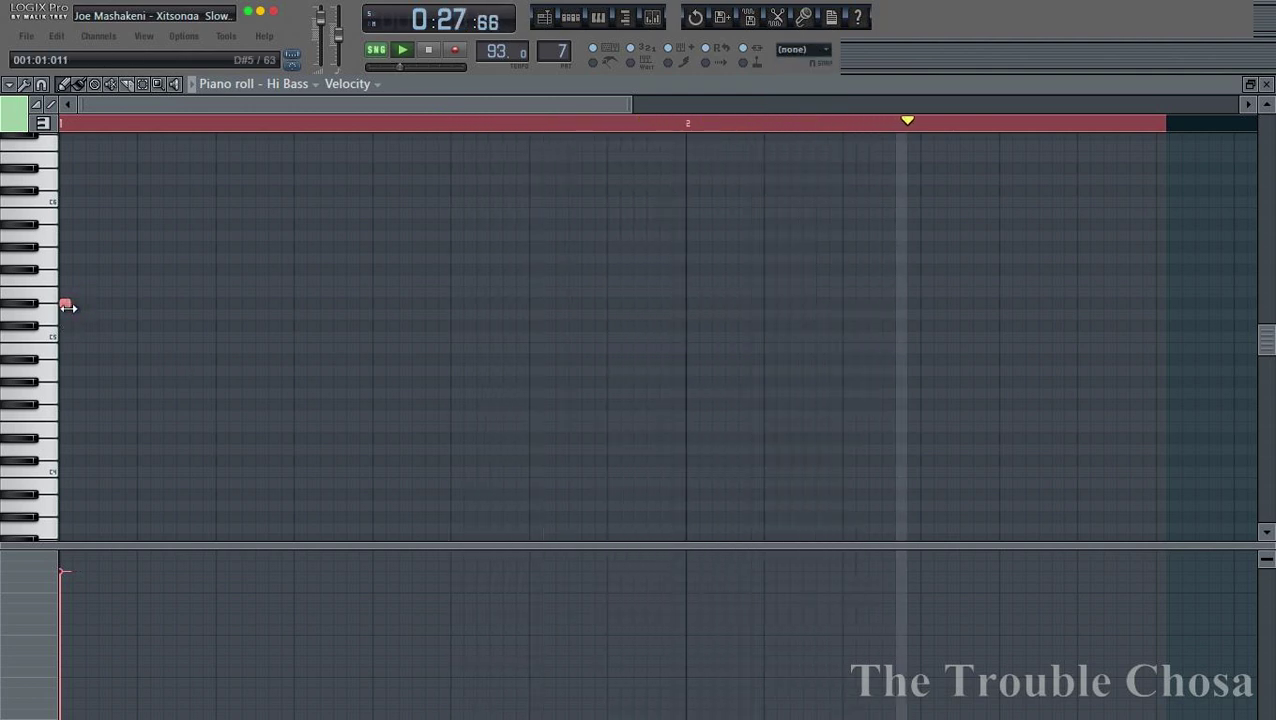
pyautogui.click(796, 47)
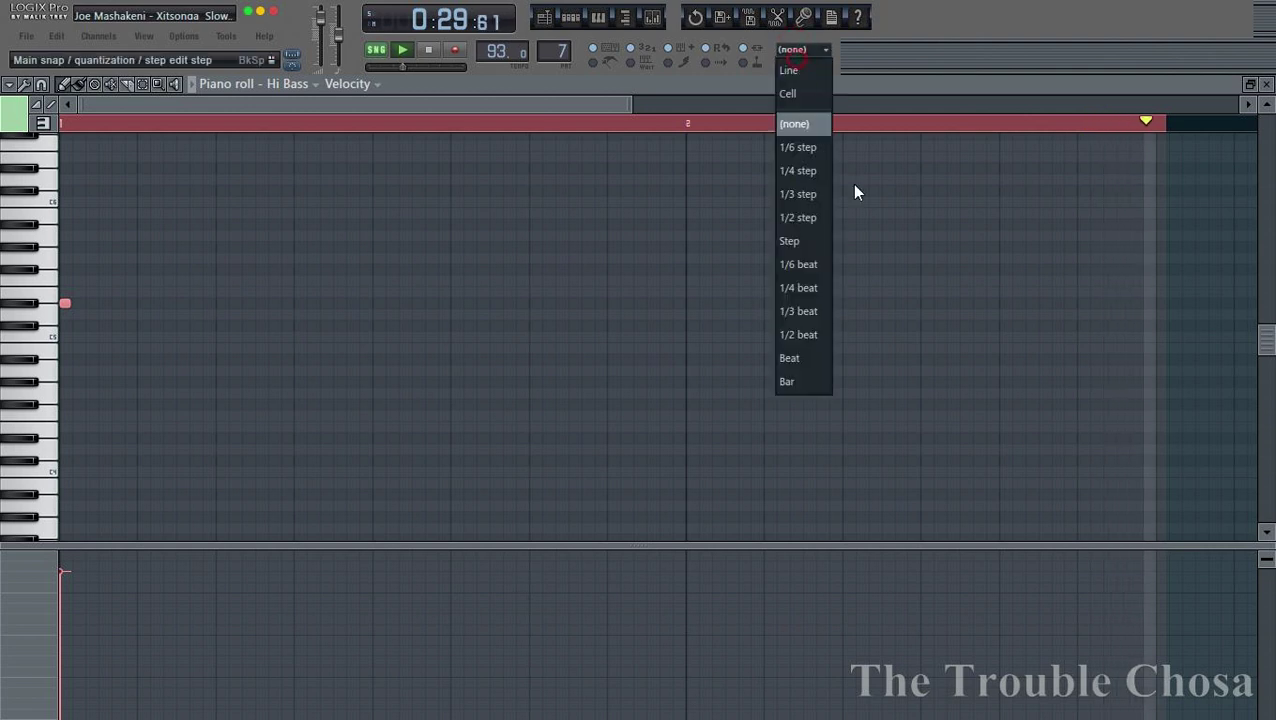
pyautogui.click(800, 264)
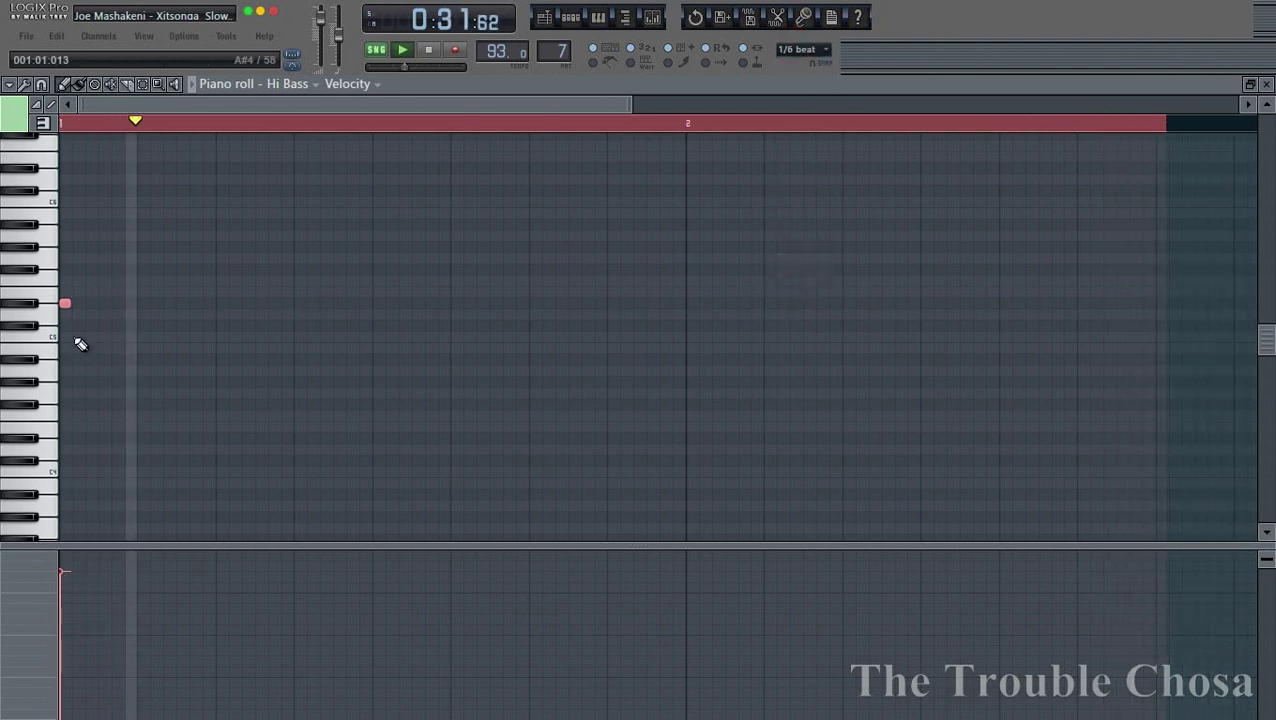
# Add three short D#4 notes after the D#5 within the first beat of the Hi Bass part
pyautogui.scroll(-1, 150, 270)
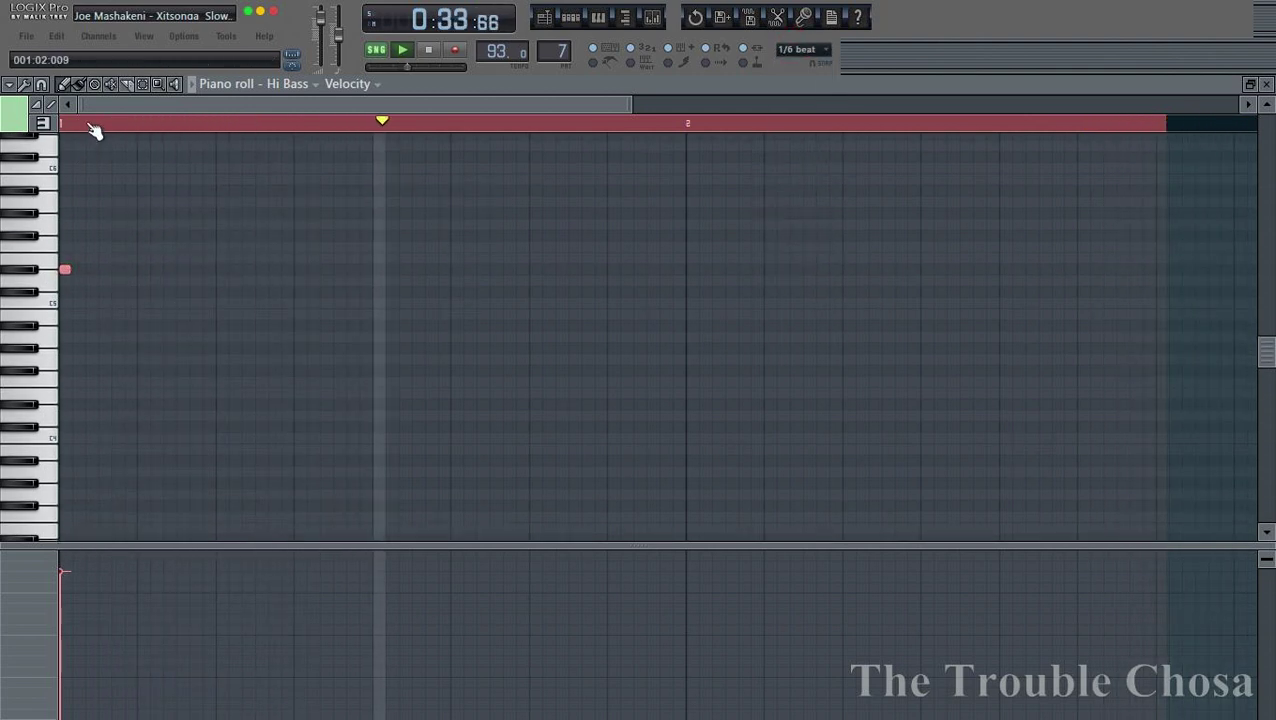
pyautogui.scroll(1, 110, 115)
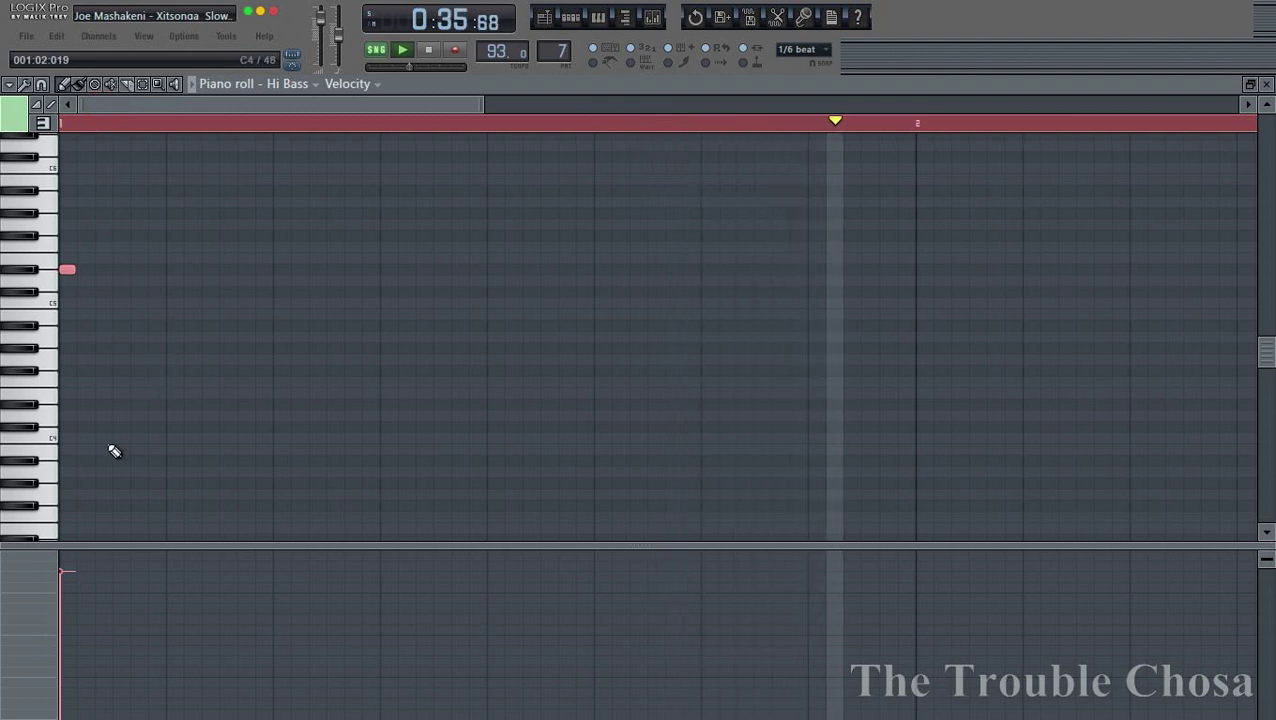
pyautogui.click(120, 404)
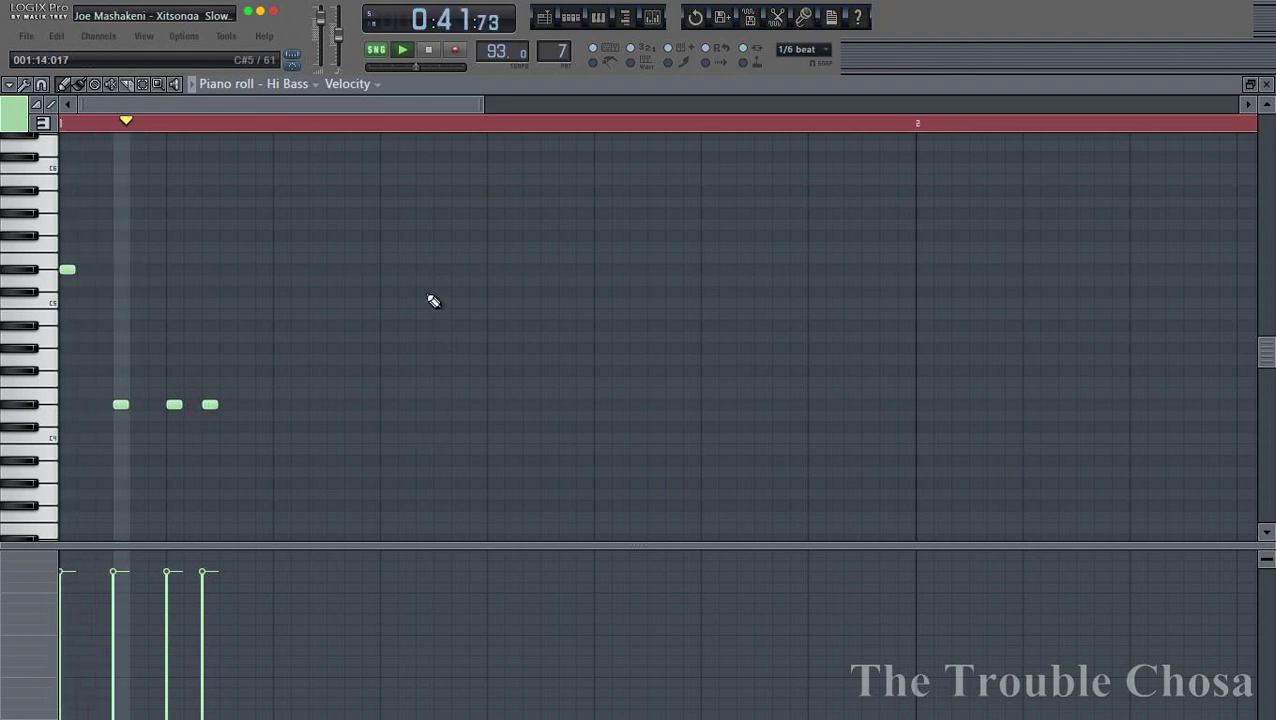
pyautogui.scroll(-3, 405, 134)
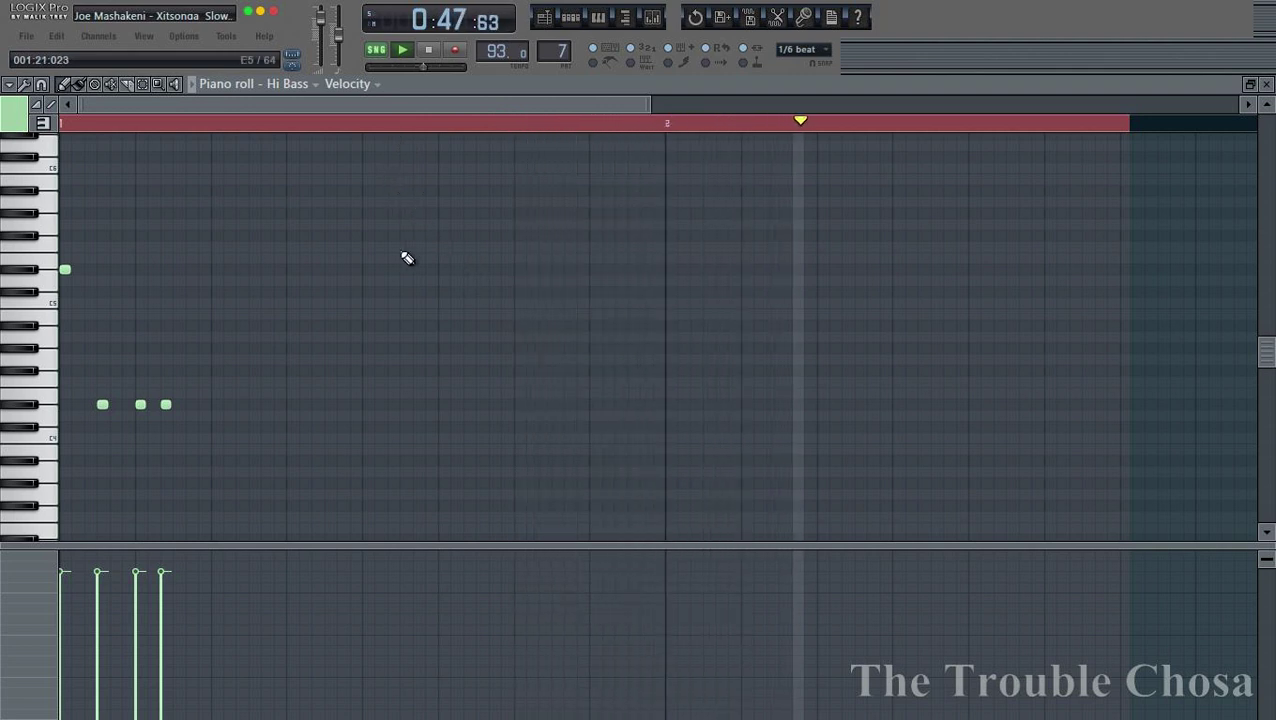
# Set the snap to Line and duplicate the first beat's notes into beat 2 of the Hi Bass part
pyautogui.moveTo(208, 122); pyautogui.dragTo(60, 122)
pyautogui.click(805, 52)
pyautogui.click(806, 68)
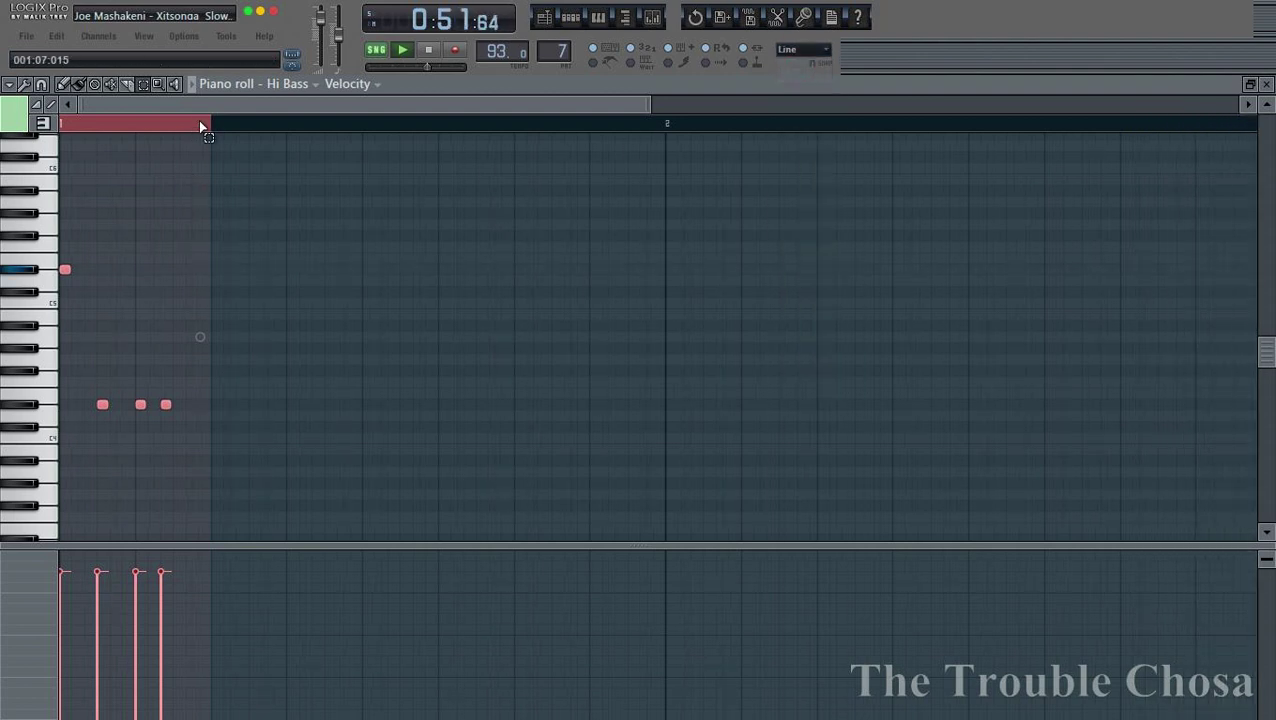
pyautogui.click(205, 122)
pyautogui.moveTo(205, 122); pyautogui.dragTo(60, 122)
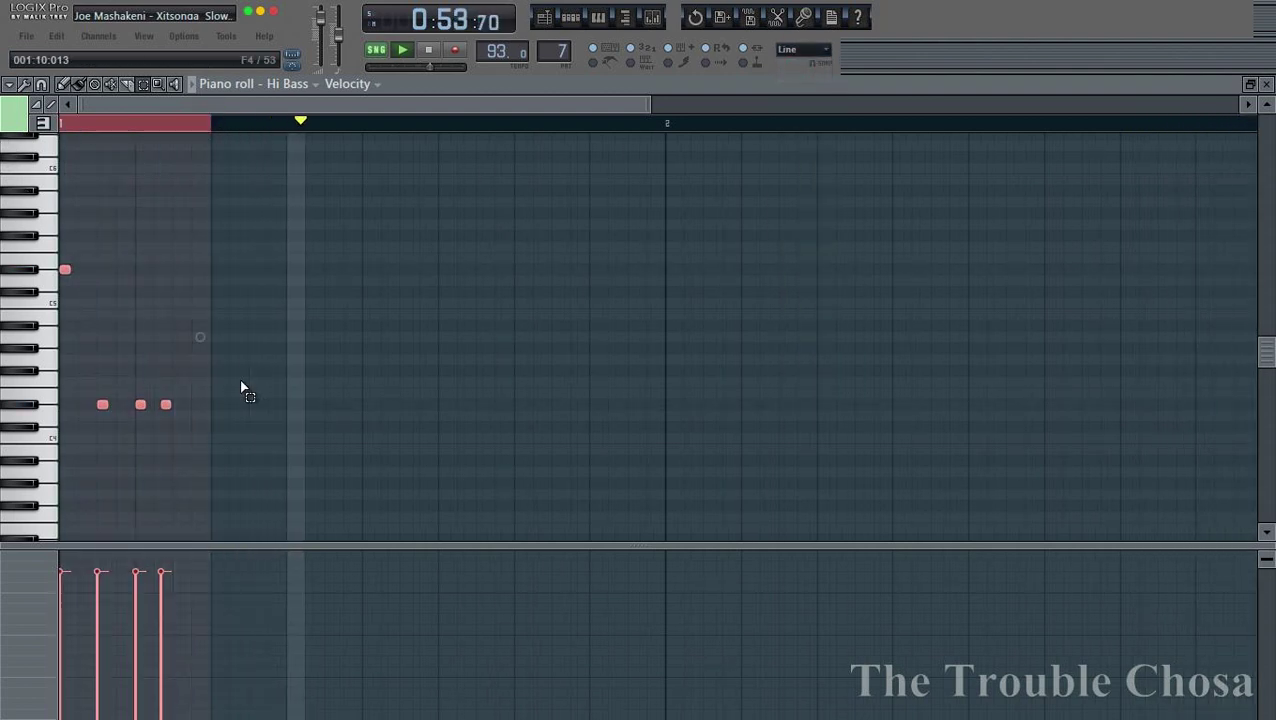
pyautogui.hotkey('ctrl', 'b')
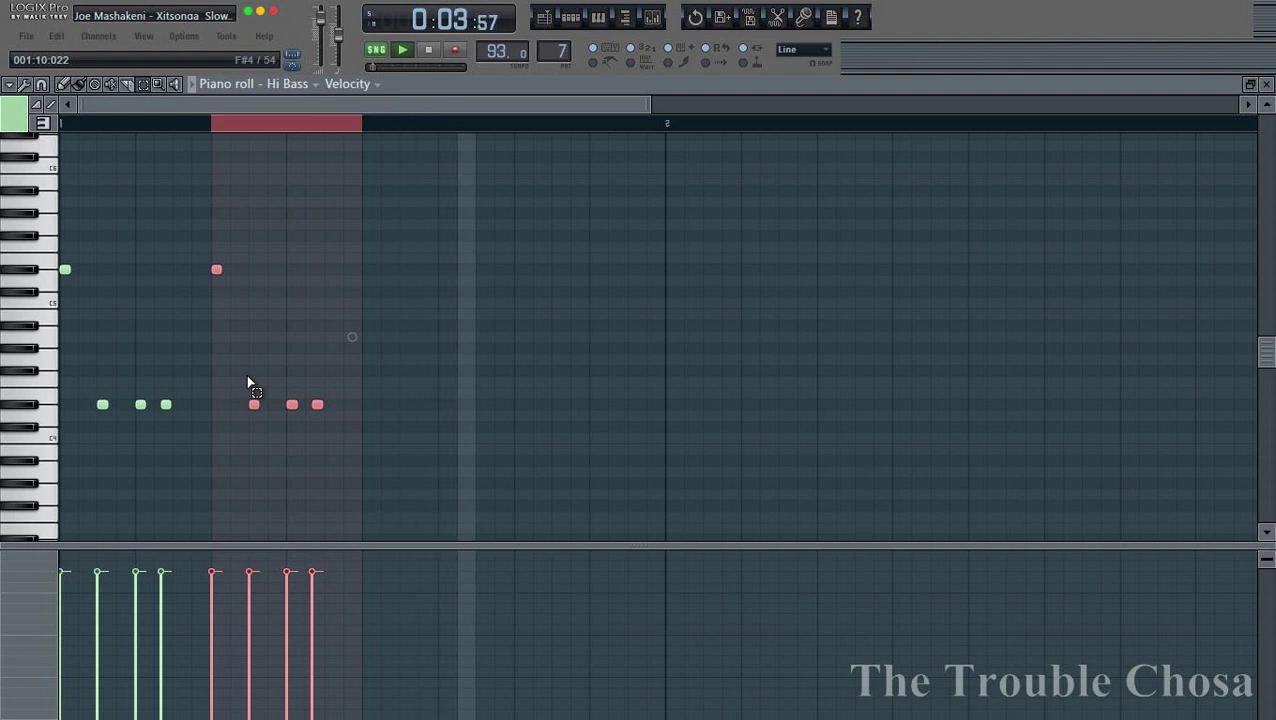
# Delete the last two D#4 notes of beat 2 and repeat both beats in beats 3 and 4, transposed to F# and C#
pyautogui.press('space')
pyautogui.moveTo(355, 388); pyautogui.dragTo(284, 440)
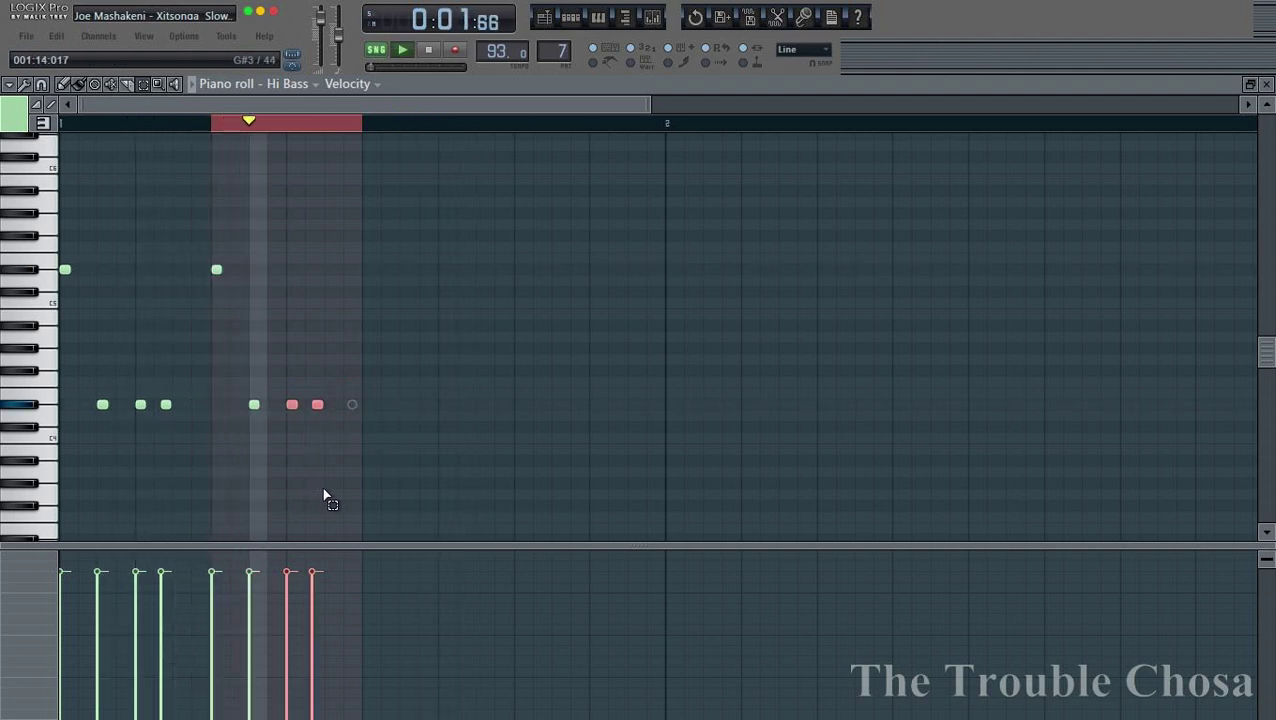
pyautogui.press('Delete')
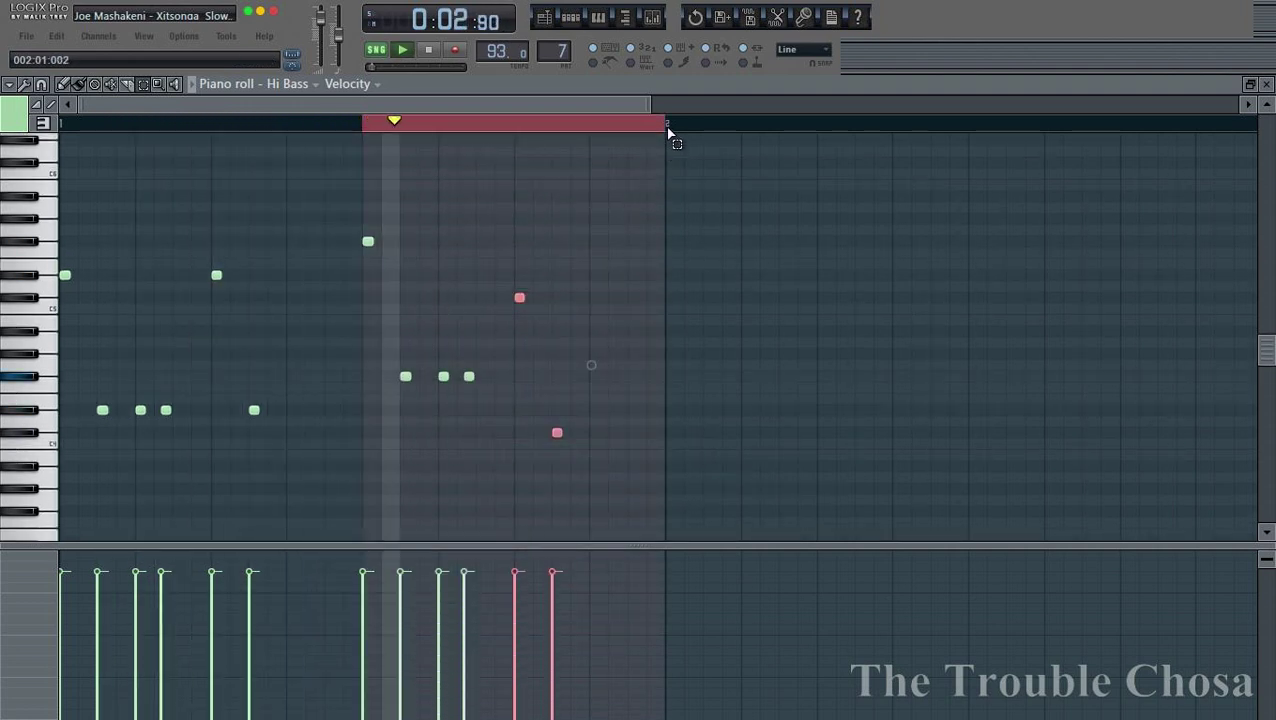
# Duplicate all of bar 1's Hi Bass notes into bar 2
pyautogui.hotkey('ctrl', 'a')
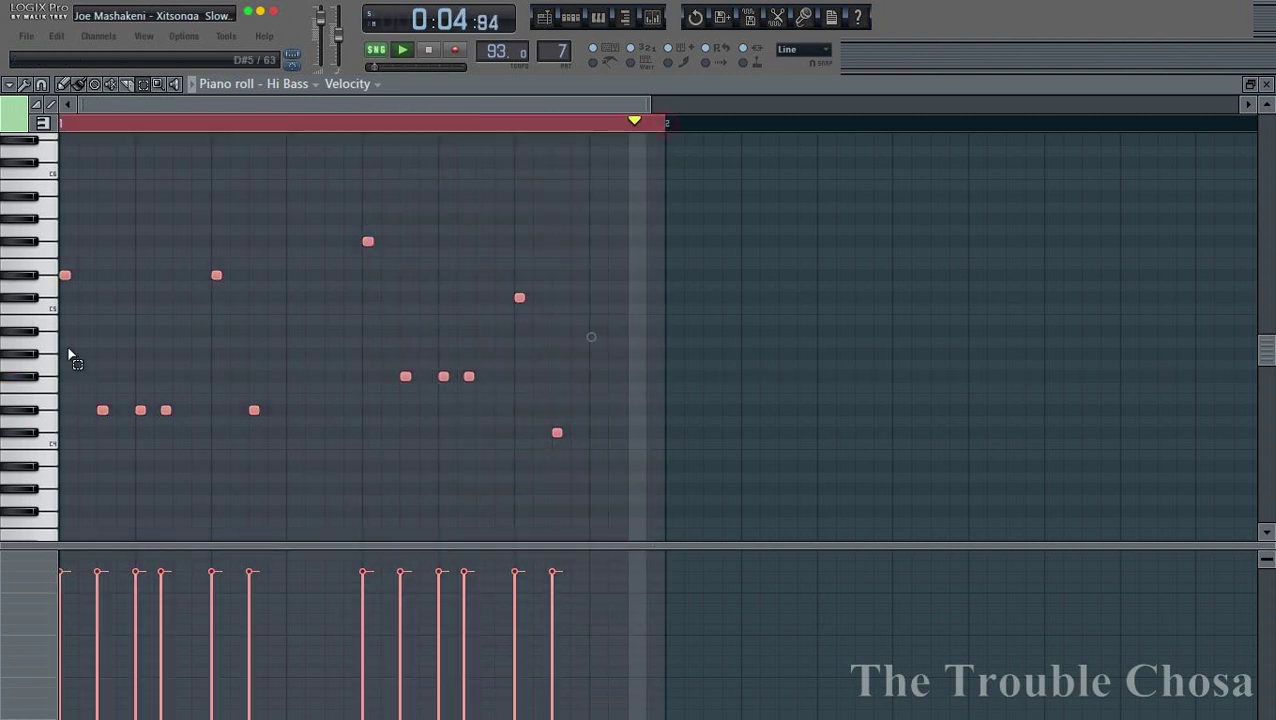
pyautogui.hotkey('ctrl', 'b')
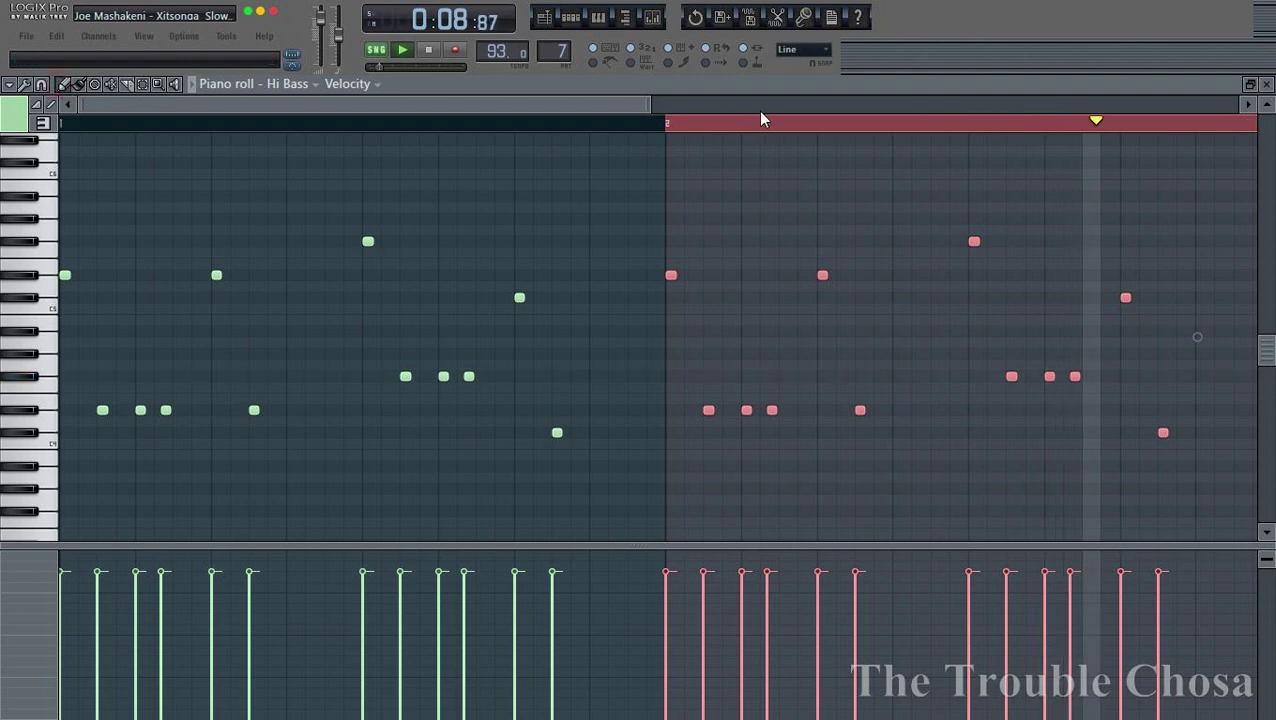
pyautogui.scroll(-2, 790, 124)
pyautogui.click(1123, 321)
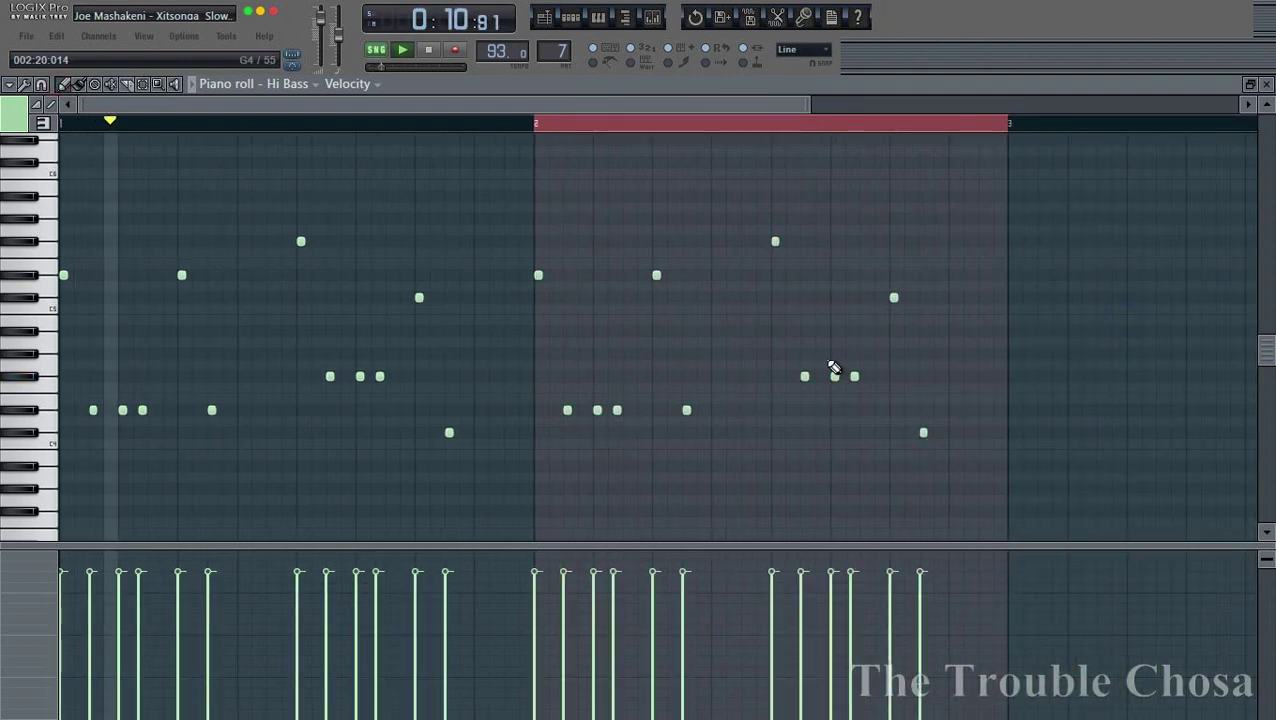
# Add two D#5 notes just before the F#5 in bar 2 of the Hi Bass part, moving the first closer with 1/6 beat snap
pyautogui.scroll(2, 780, 132)
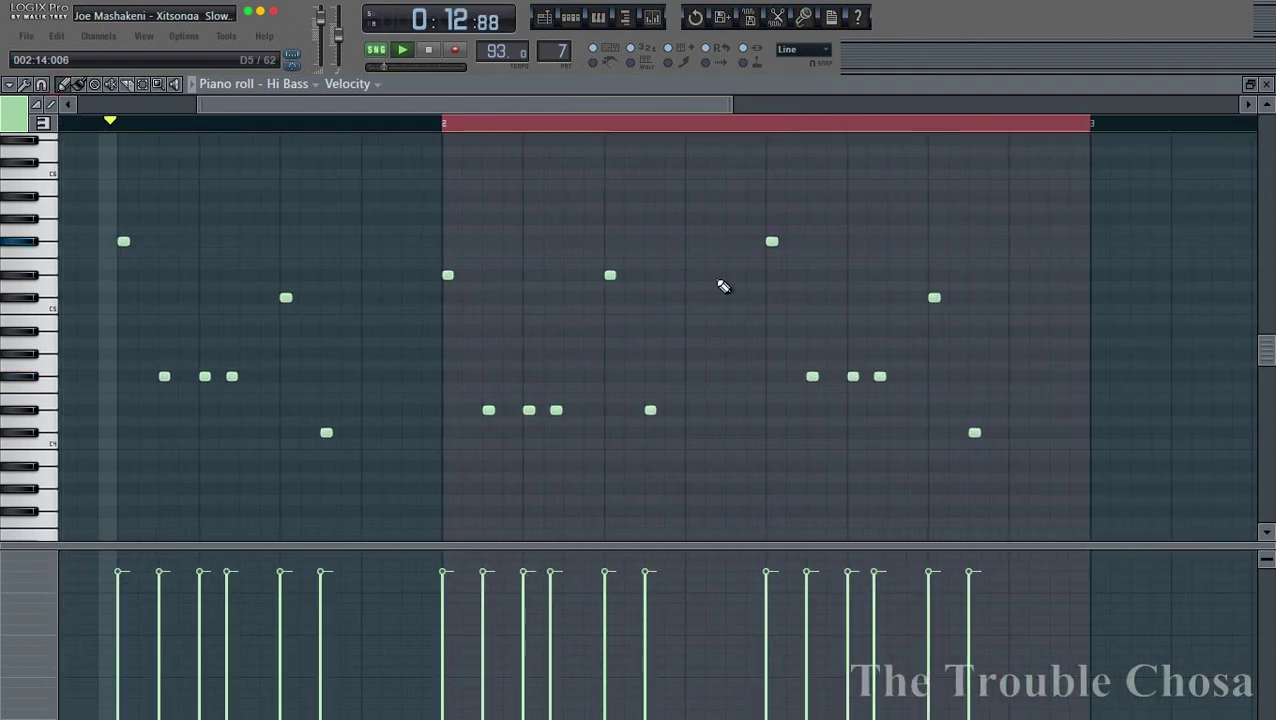
pyautogui.click(713, 275)
pyautogui.click(732, 275)
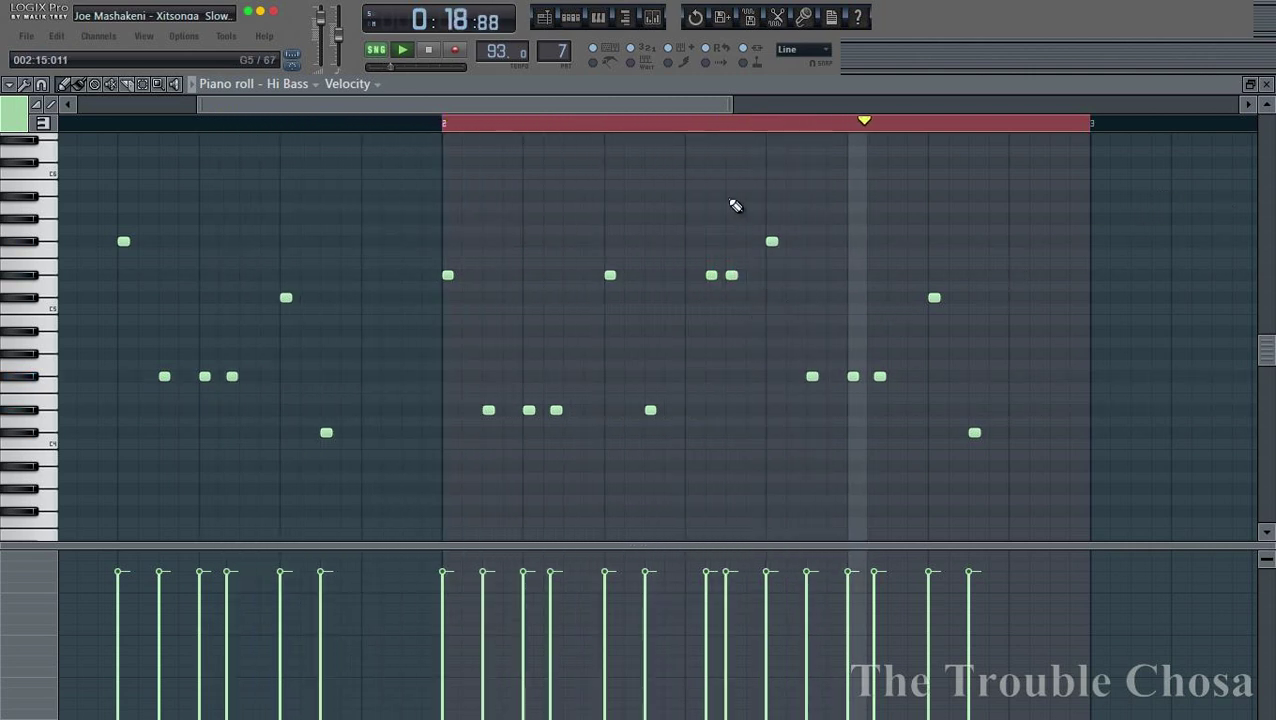
pyautogui.click(800, 50)
pyautogui.click(803, 266)
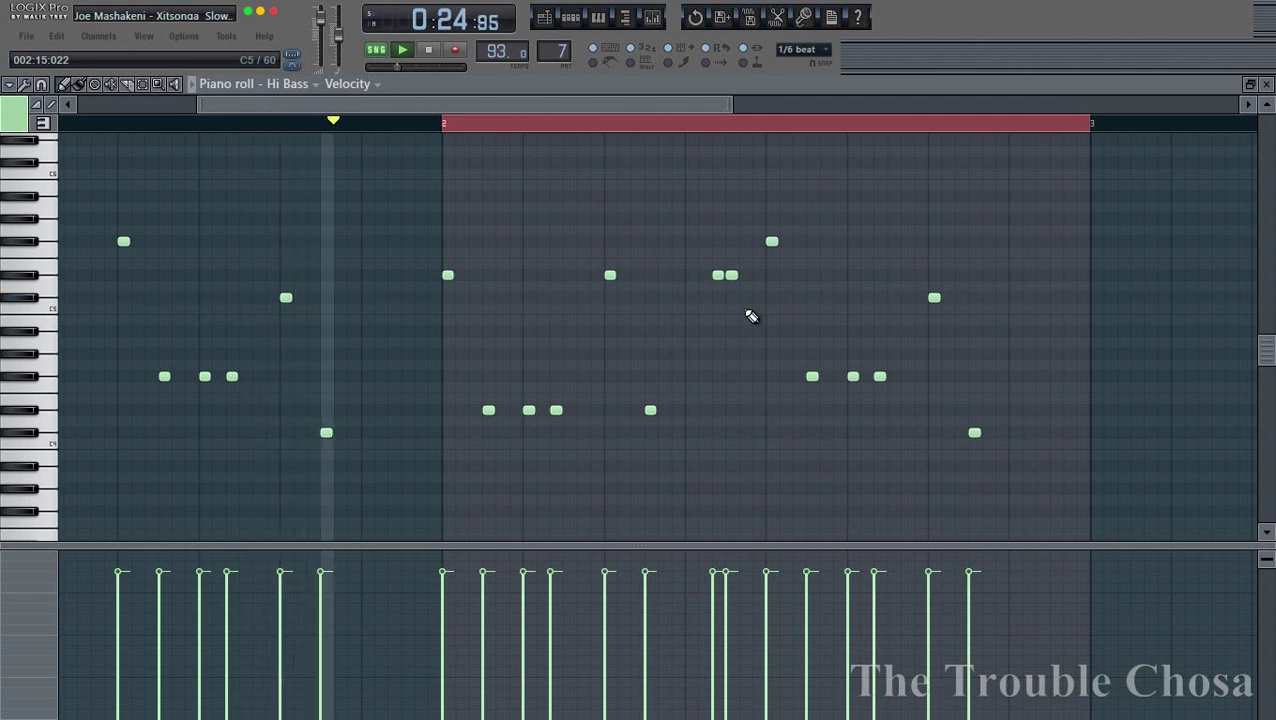
pyautogui.click(1266, 84)
# Copy the Hi Bass channel's notes and paste them into the Mid Bass and Bass channels
pyautogui.rightClick(284, 576)
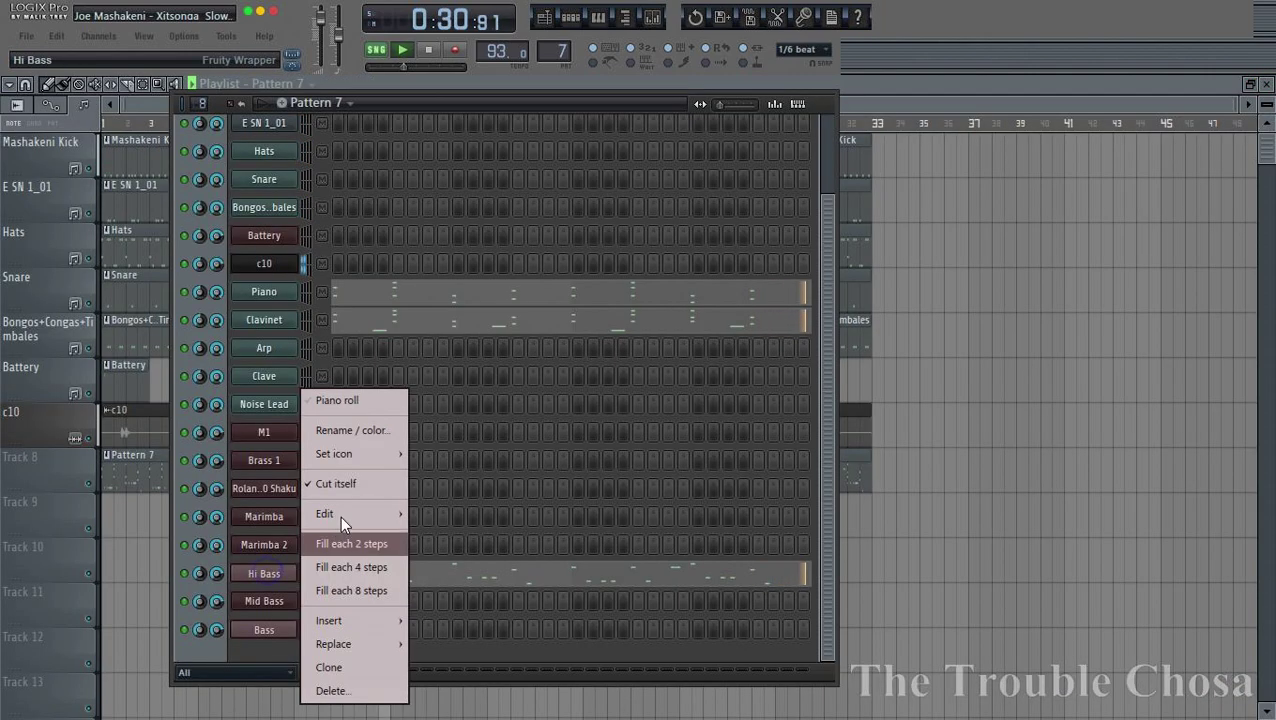
pyautogui.click(430, 538)
pyautogui.rightClick(284, 605)
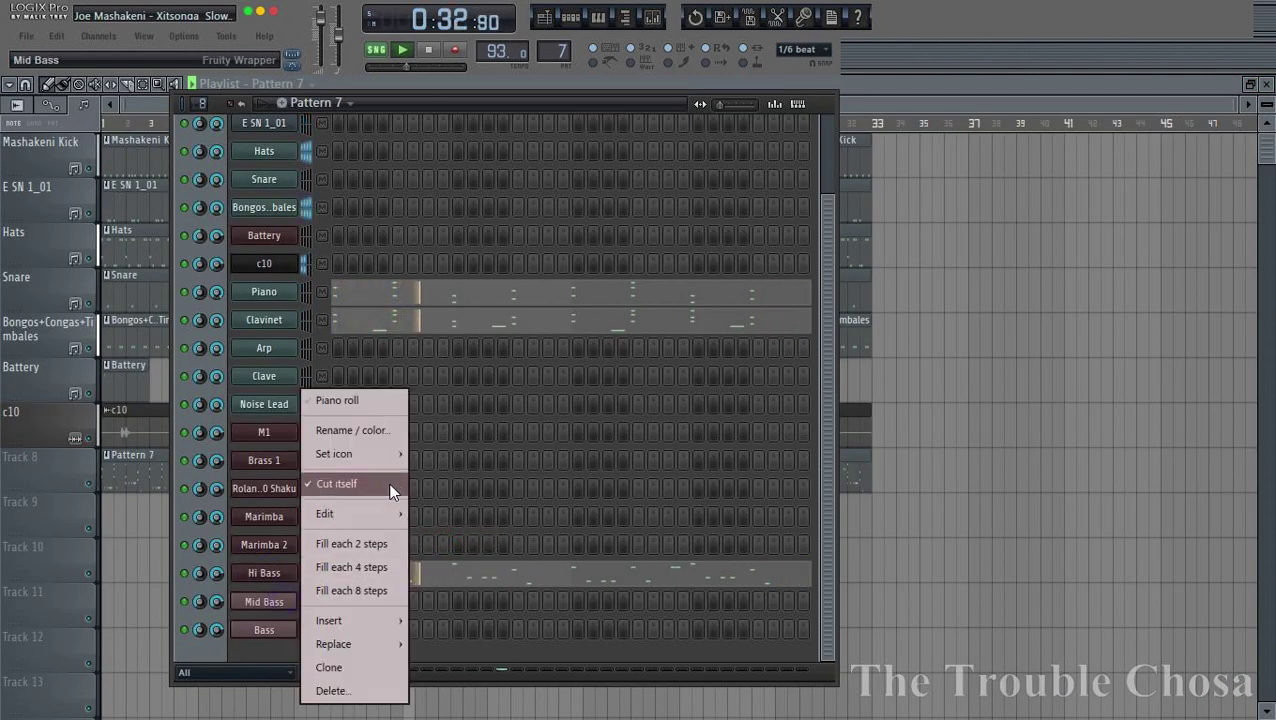
pyautogui.click(468, 562)
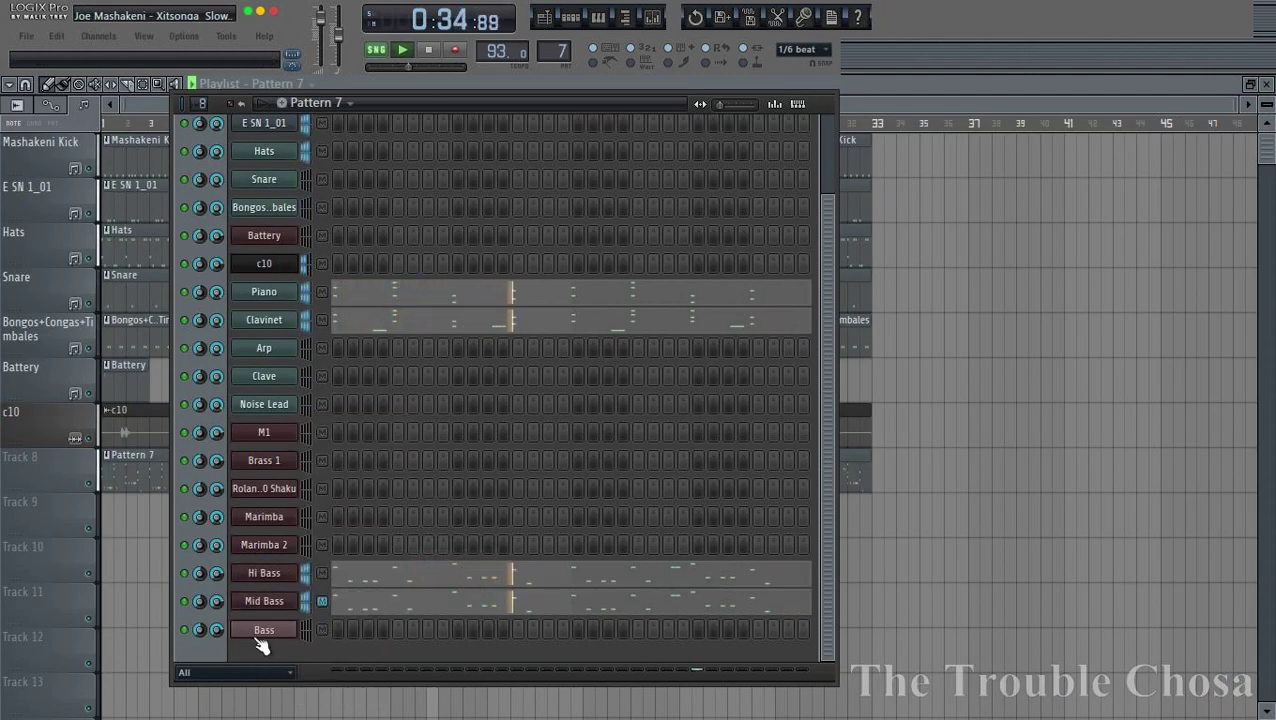
pyautogui.rightClick(262, 632)
pyautogui.moveTo(390, 515)
pyautogui.click(440, 562)
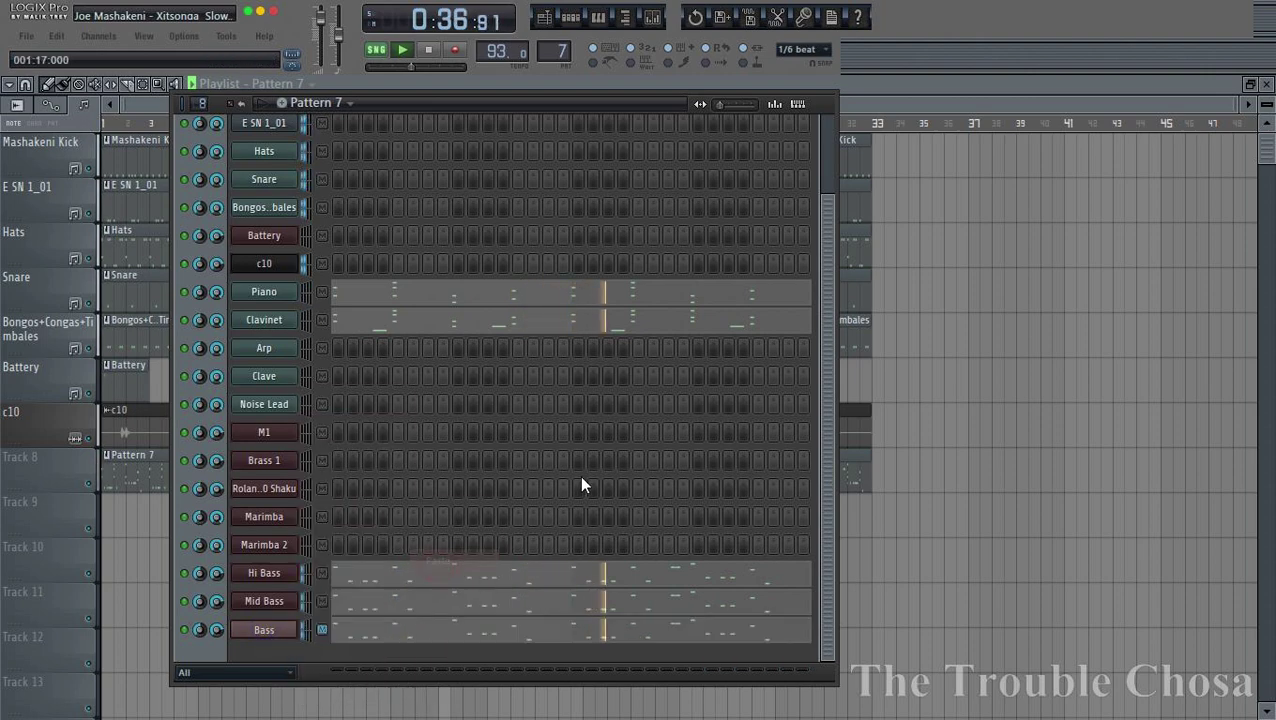
# Save the project again under the same file name, replacing the existing version
pyautogui.click(27, 36)
pyautogui.click(47, 145)
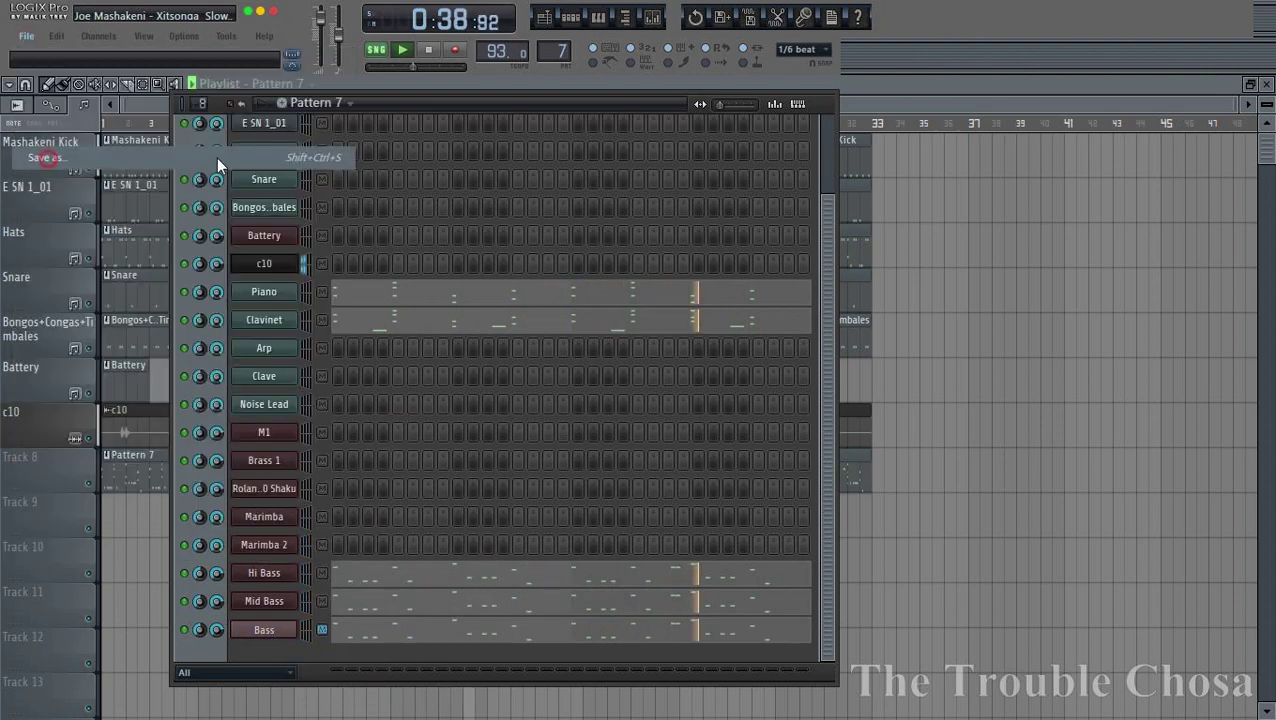
pyautogui.press('Return')
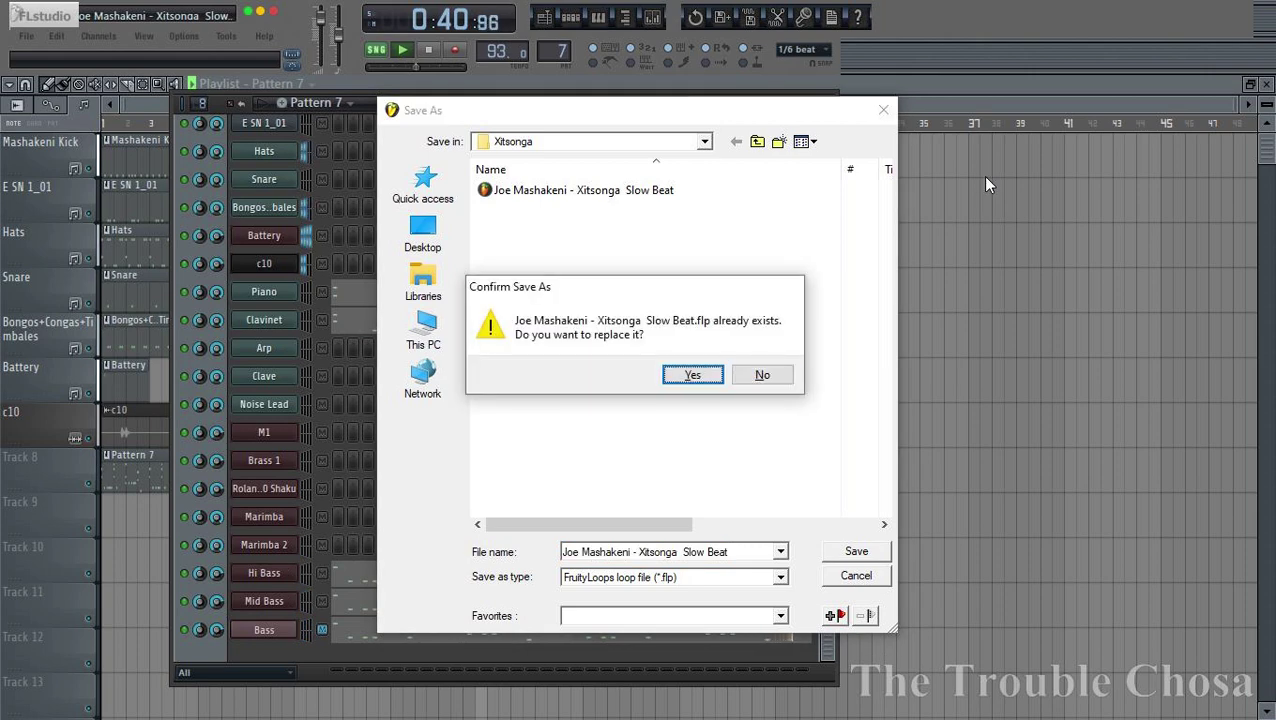
pyautogui.press('Return')
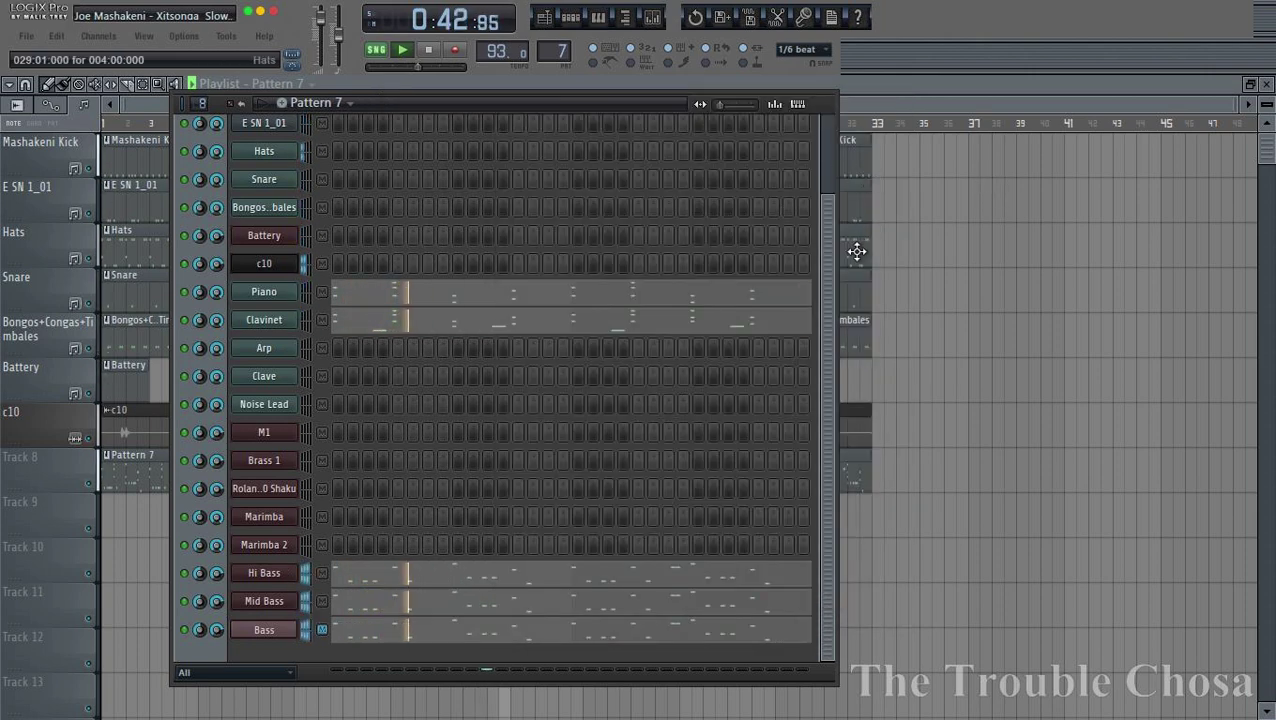
# Set the snap to Line and open the Battery clip at bar 15 in the piano roll
pyautogui.click(914, 97)
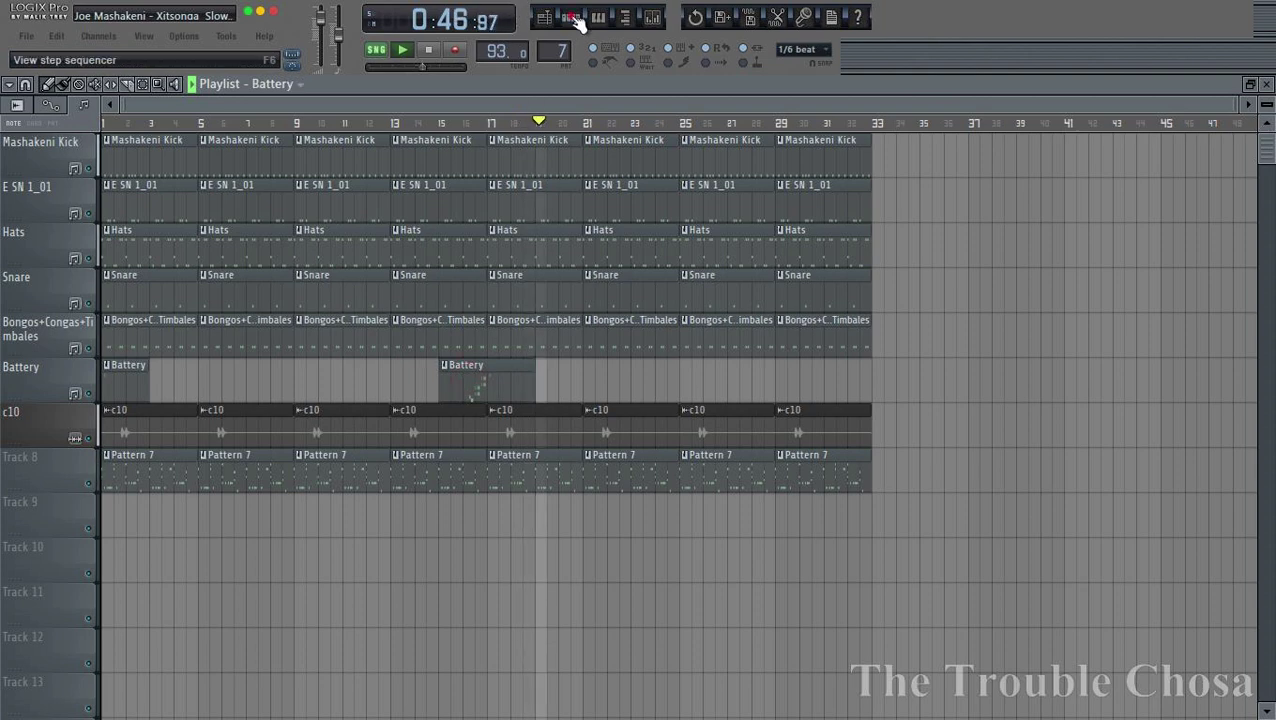
pyautogui.click(574, 18)
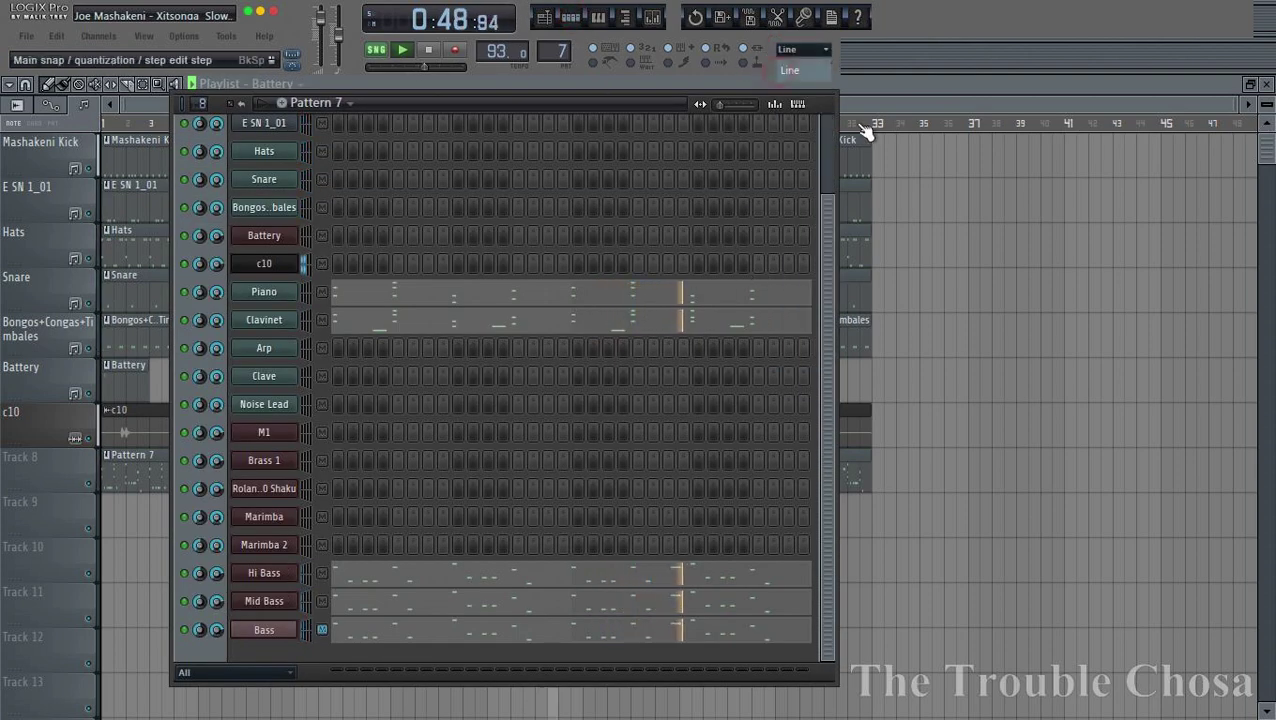
pyautogui.click(900, 142)
pyautogui.doubleClick(475, 382)
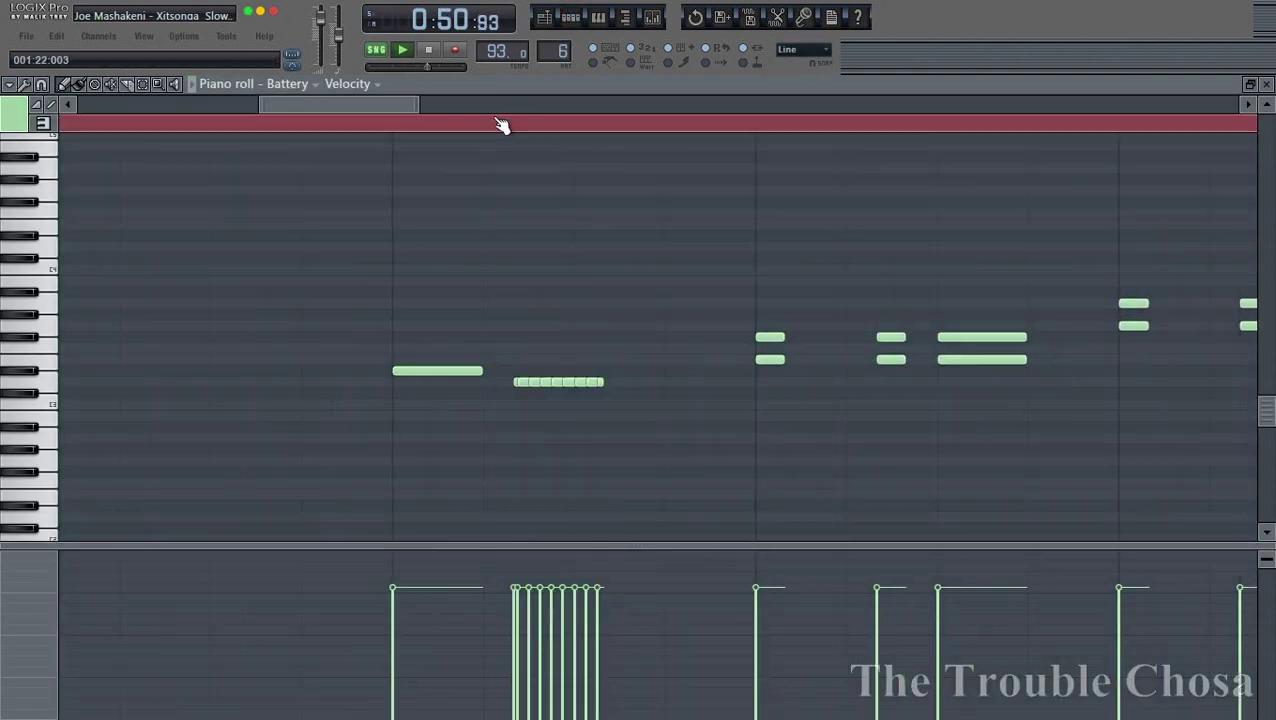
pyautogui.scroll(-5, 510, 122)
# Load the Xitsonga Drum Fill 1 kit into the Battery channel's sampler and close the plugin window
pyautogui.click(570, 18)
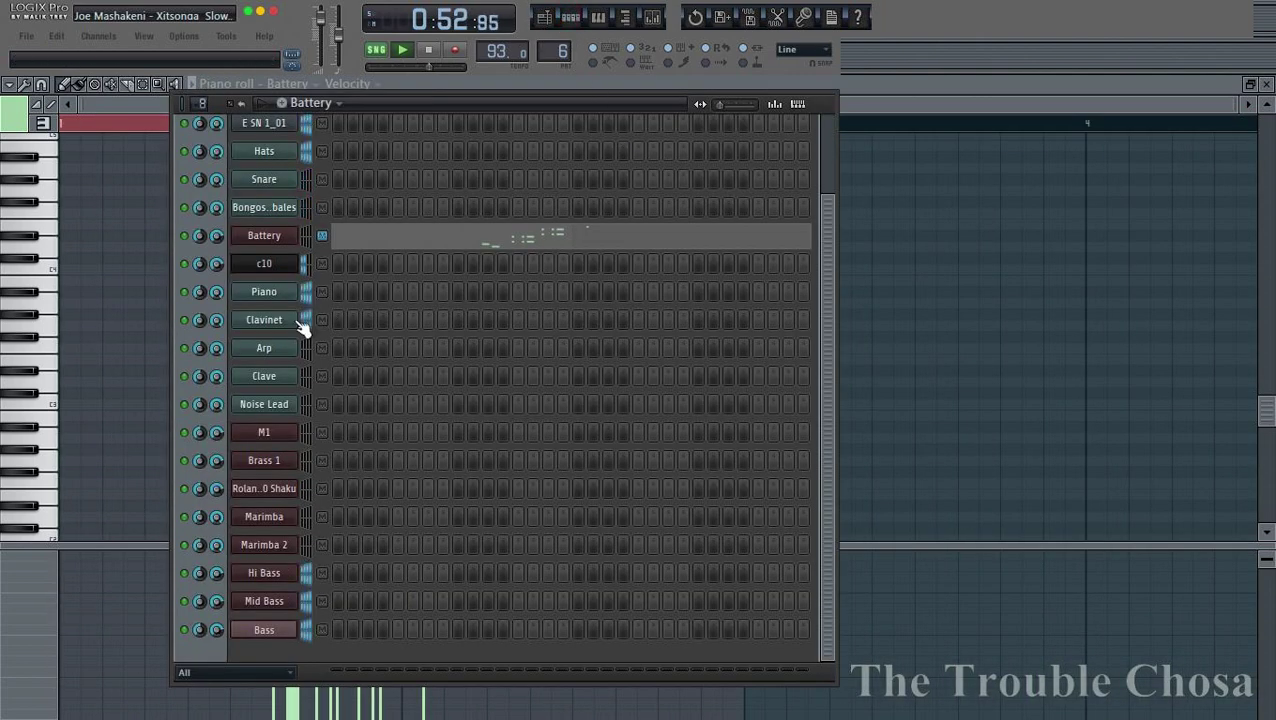
pyautogui.click(281, 242)
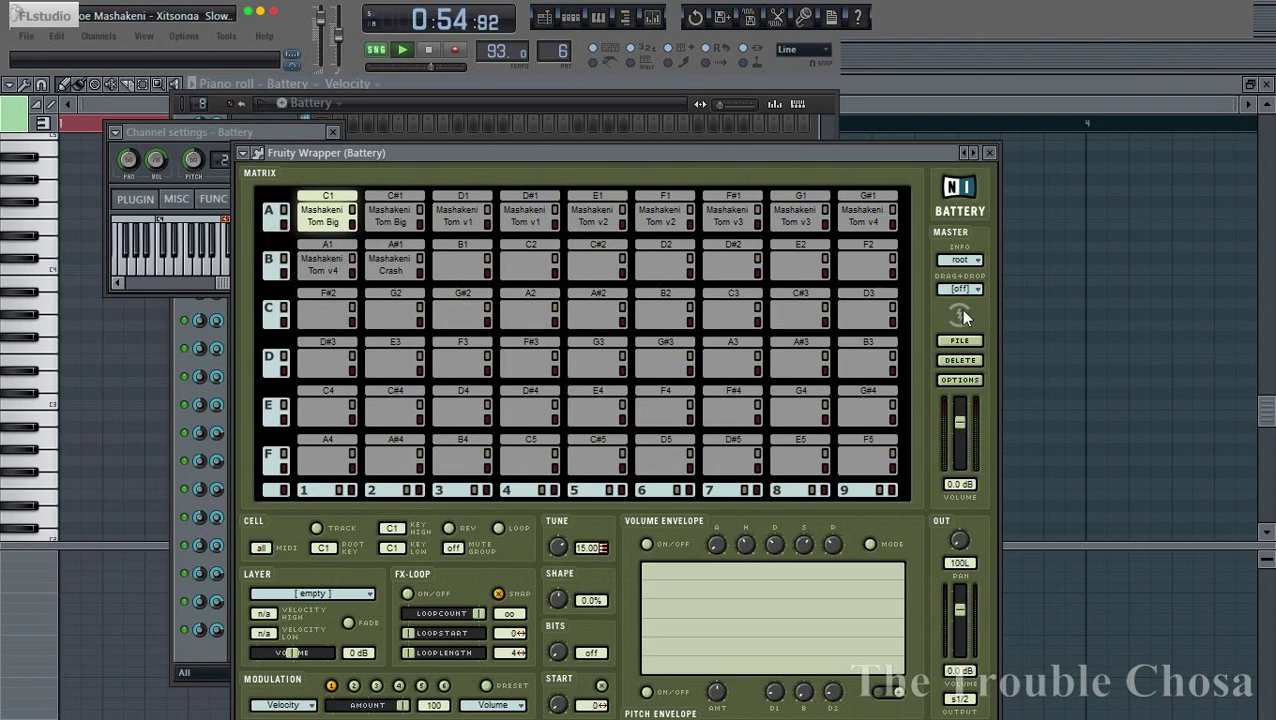
pyautogui.click(960, 341)
pyautogui.click(995, 437)
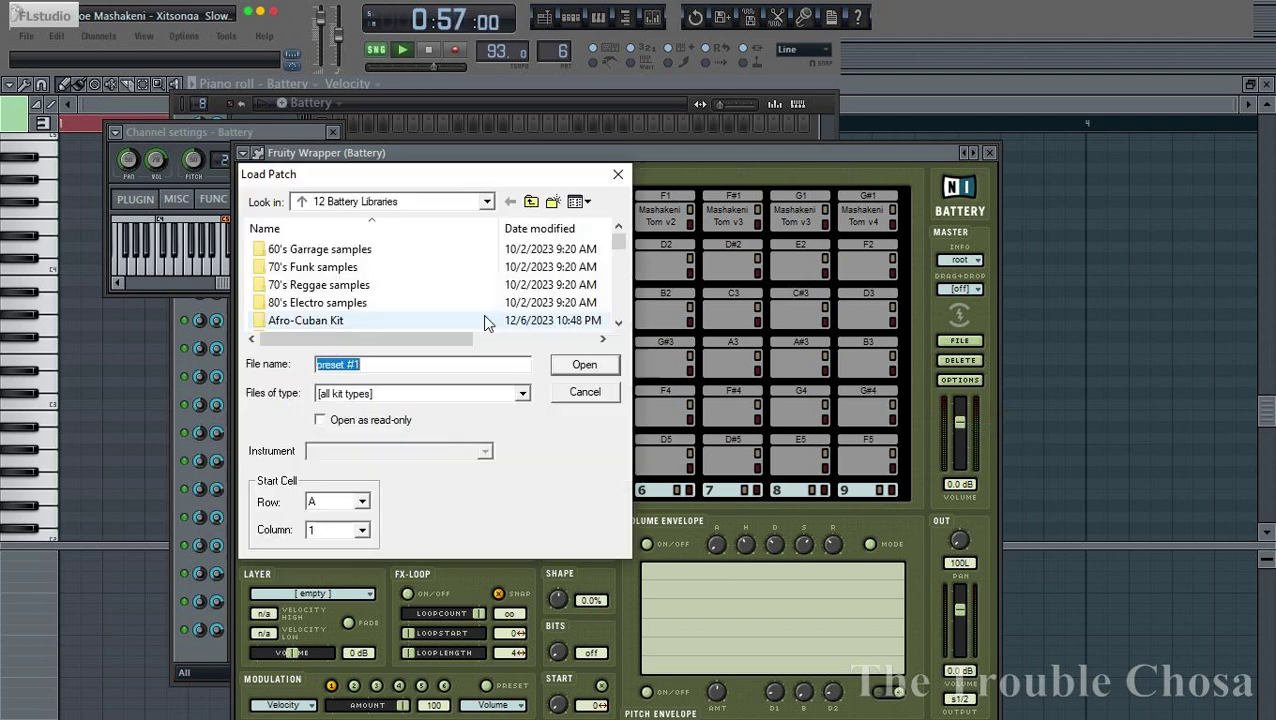
pyautogui.scroll(-5, 358, 318)
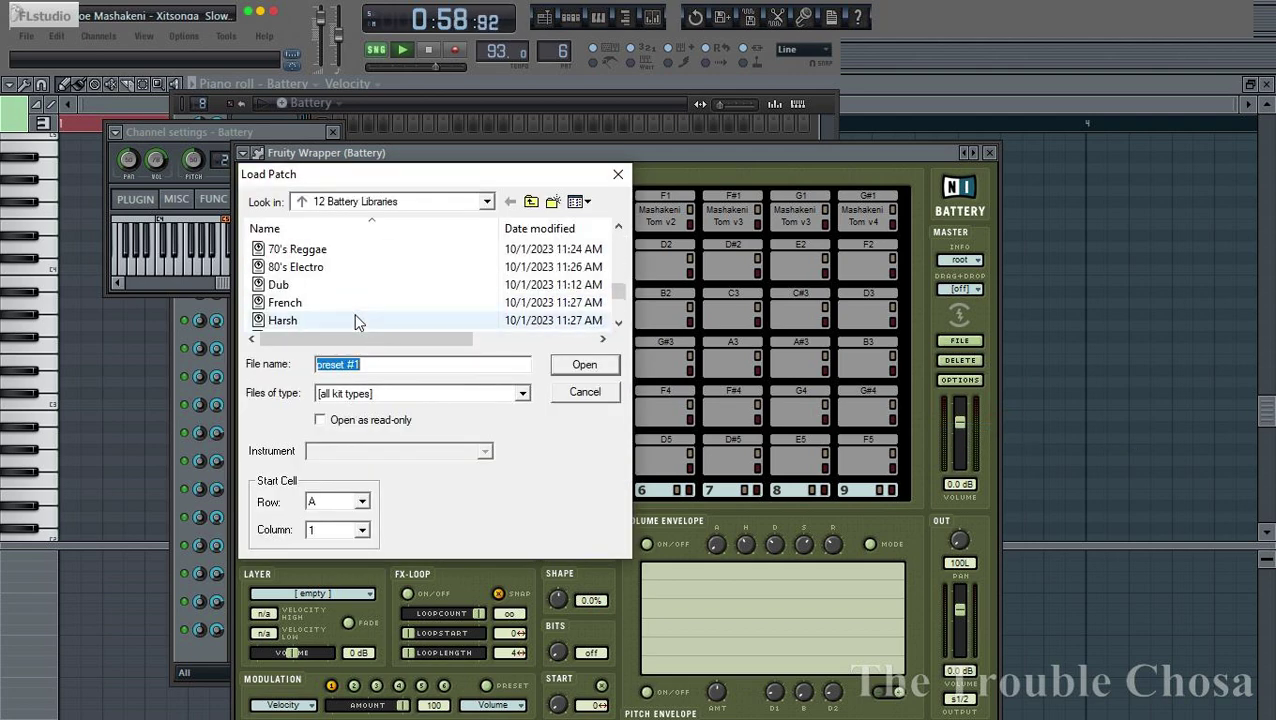
pyautogui.scroll(-1, 322, 308)
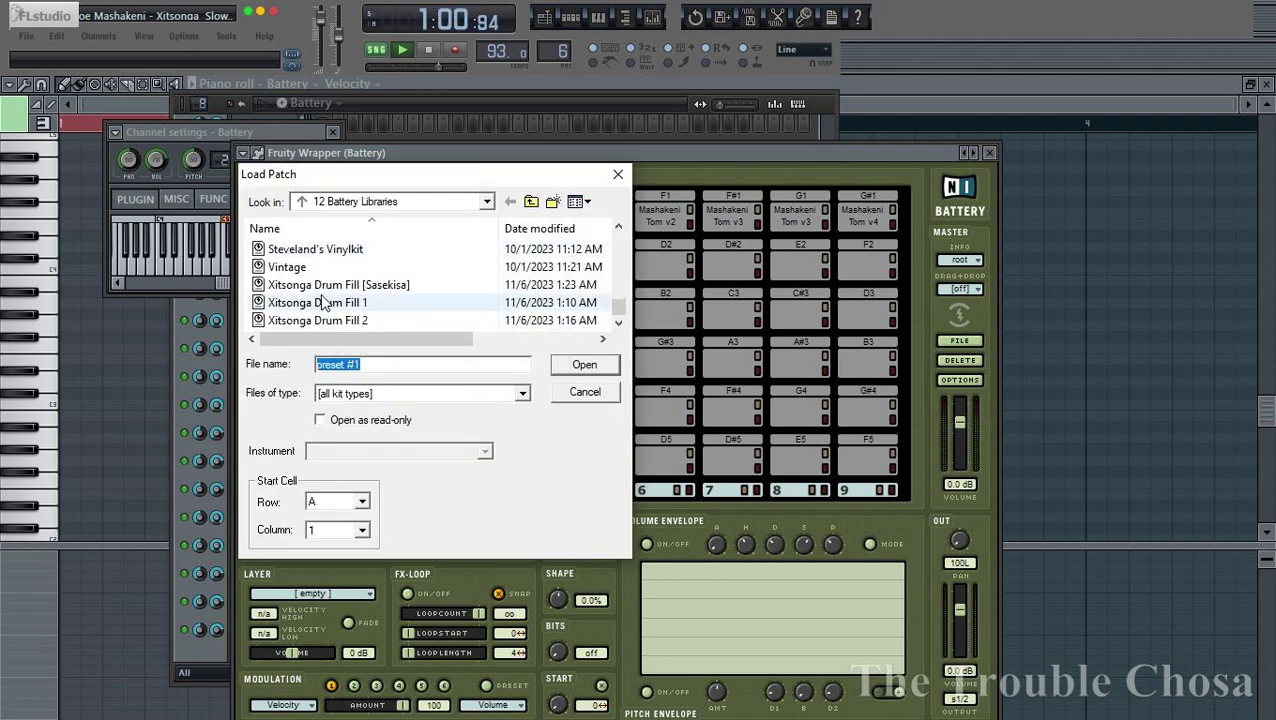
pyautogui.doubleClick(340, 308)
pyautogui.click(989, 152)
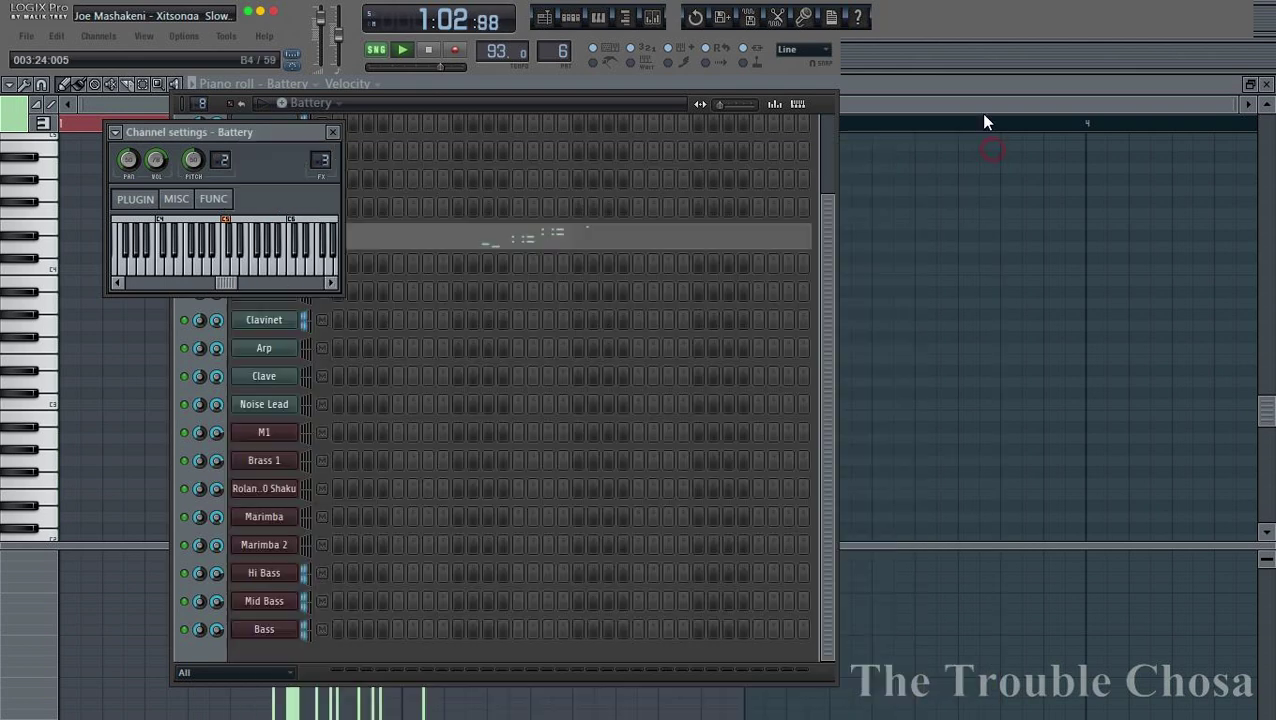
pyautogui.click(984, 103)
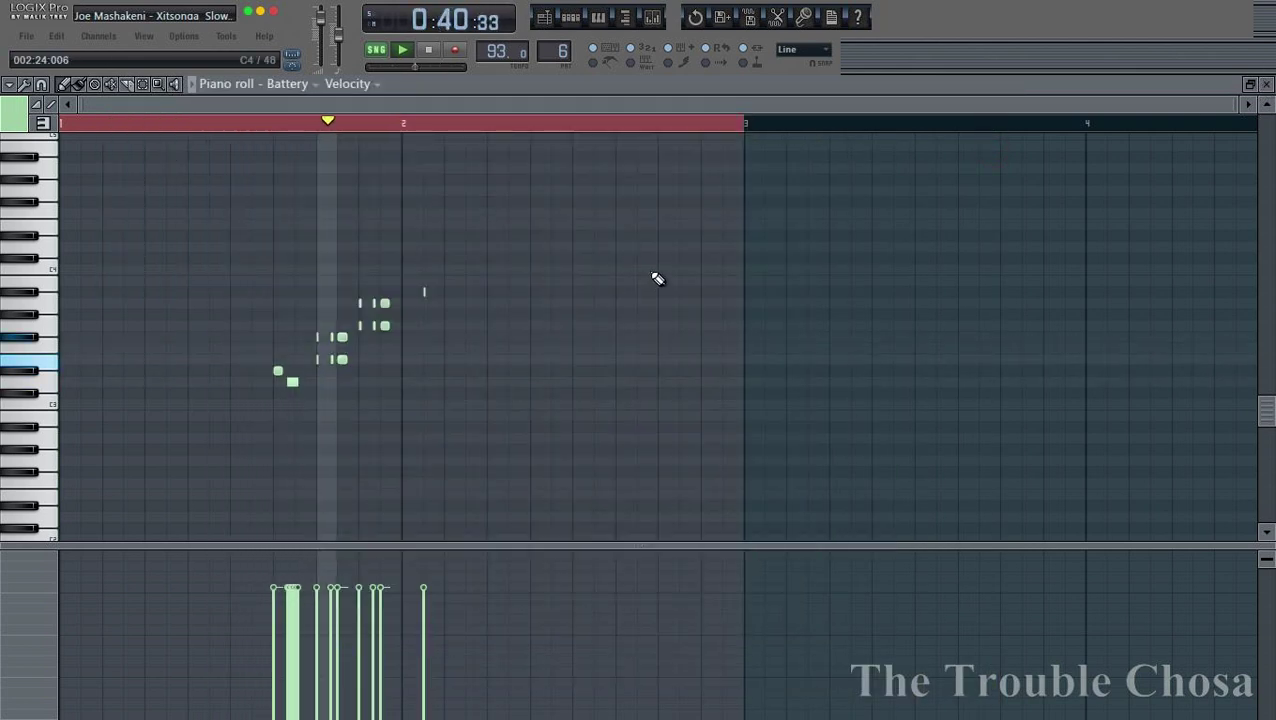
# Audition the Battery fill in the playlist around bar 16 and set the snap to 1/6 beat
pyautogui.press('F5')
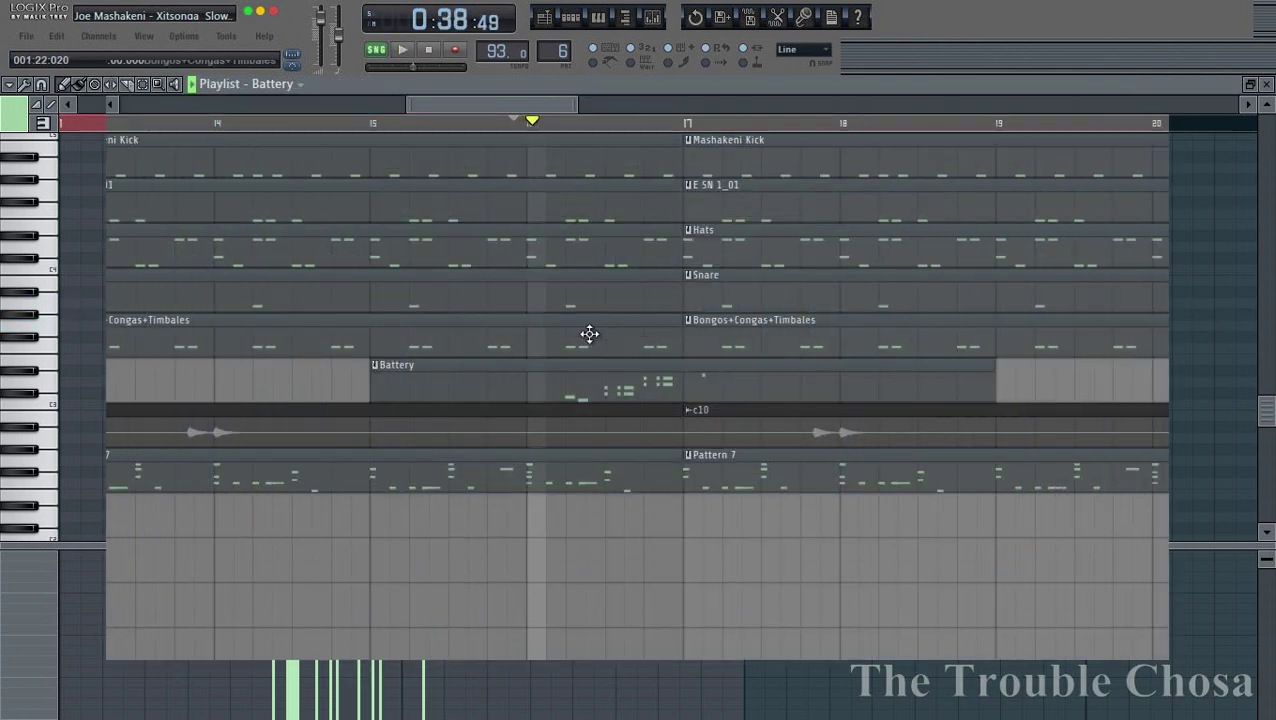
pyautogui.press('space')
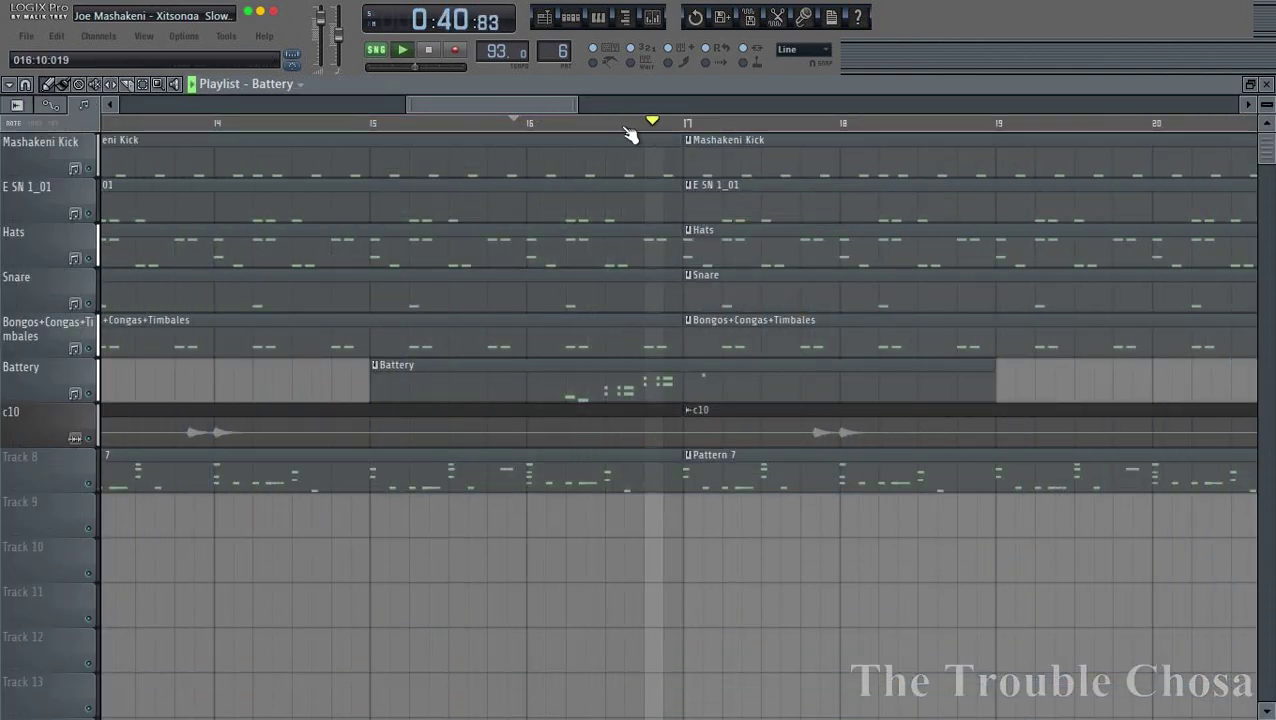
pyautogui.scroll(-3, 629, 135)
pyautogui.click(800, 50)
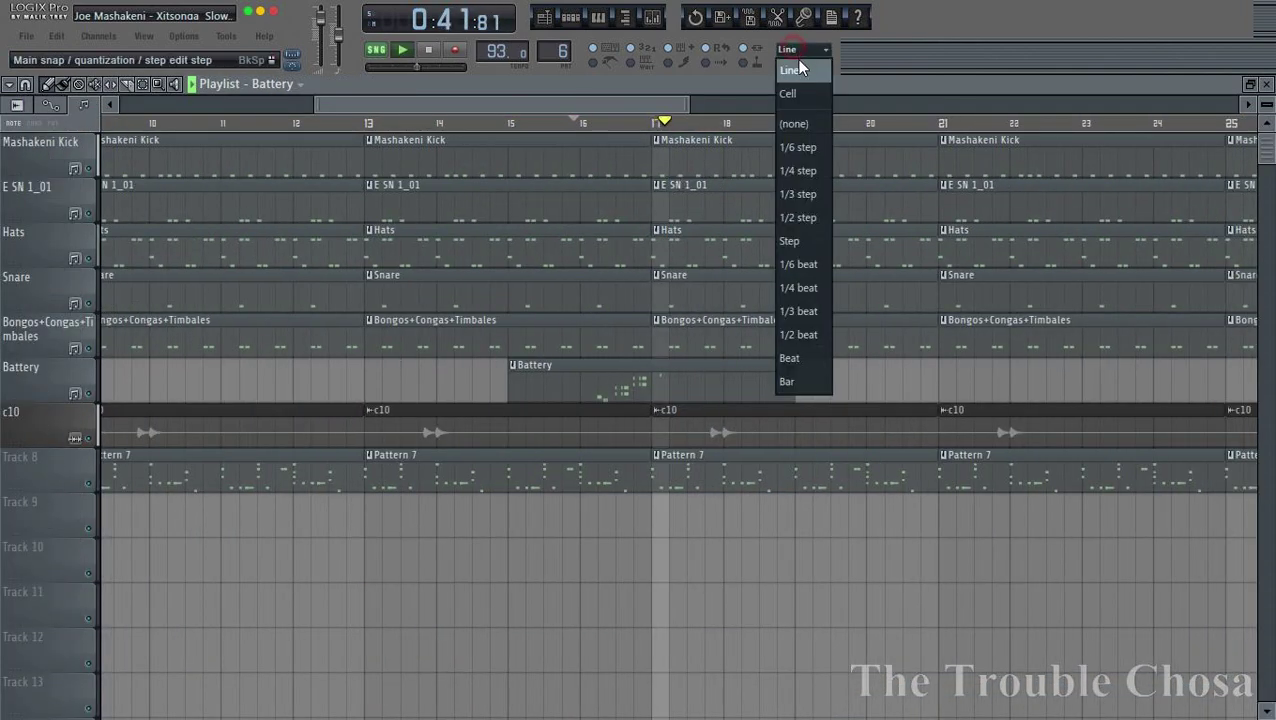
pyautogui.click(798, 264)
pyautogui.scroll(-3, 507, 130)
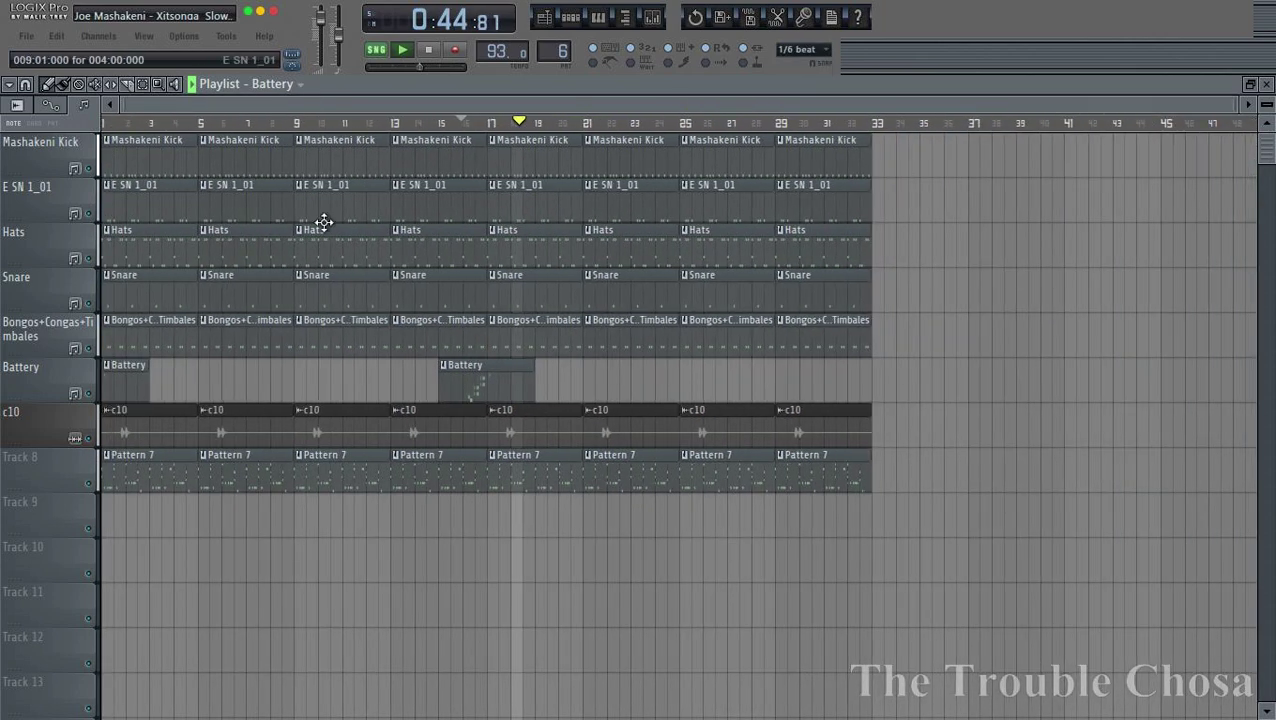
# Save the project under the same file name, replacing the existing version
pyautogui.click(24, 37)
pyautogui.click(42, 159)
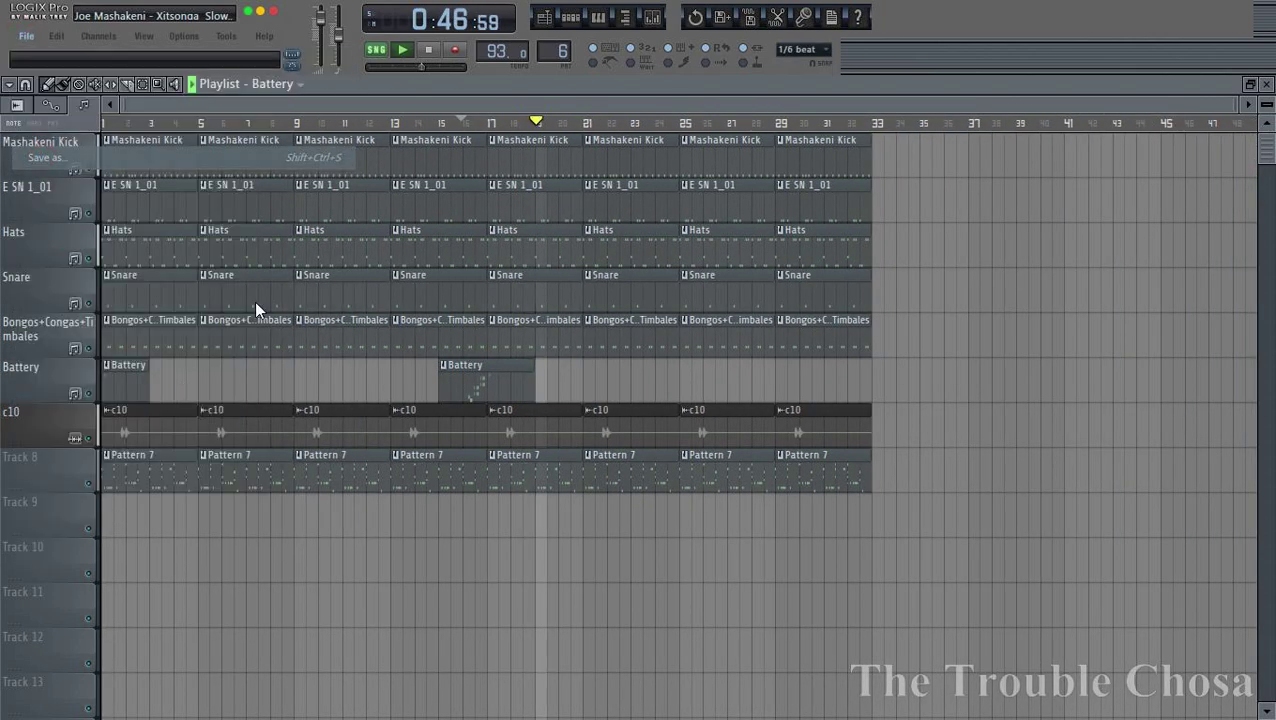
pyautogui.press('Return')
pyautogui.press('Left')
pyautogui.press('Return')
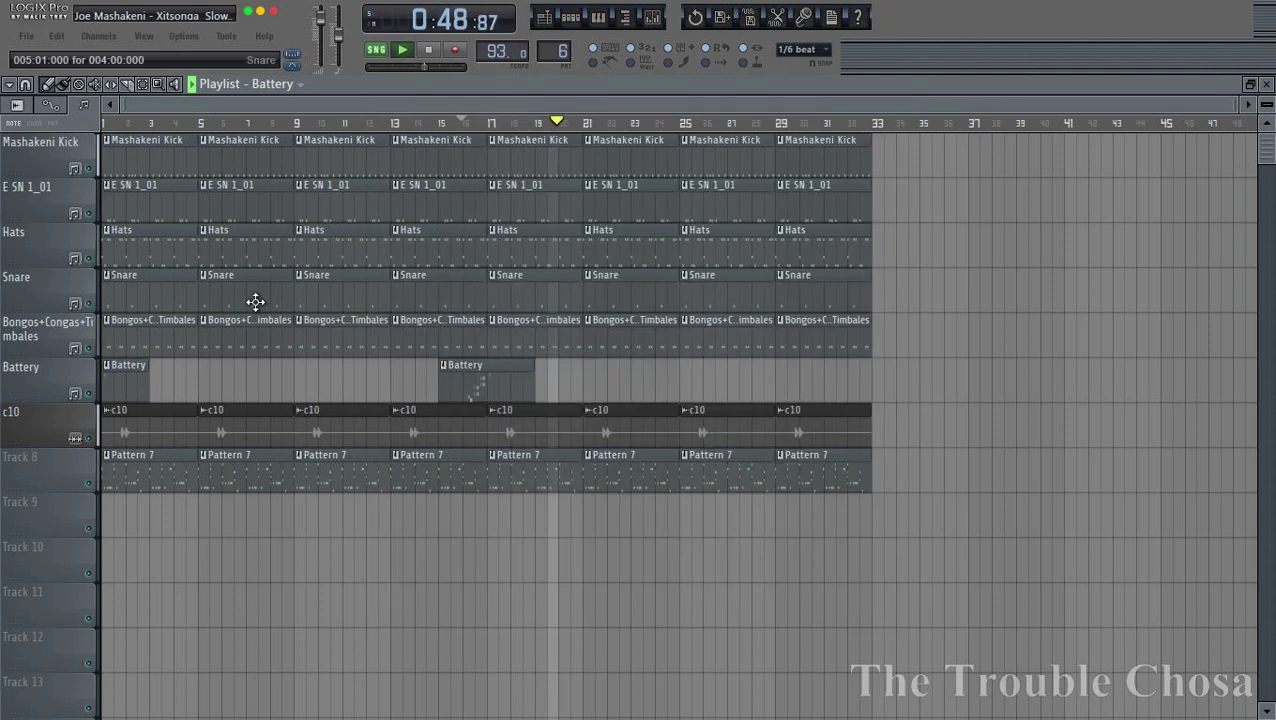
# Open a Pattern 7 clip's Piano notes in the piano roll and set the snap to 1/6 beat
pyautogui.scroll(-2, 603, 346)
pyautogui.scroll(-2, 603, 346)
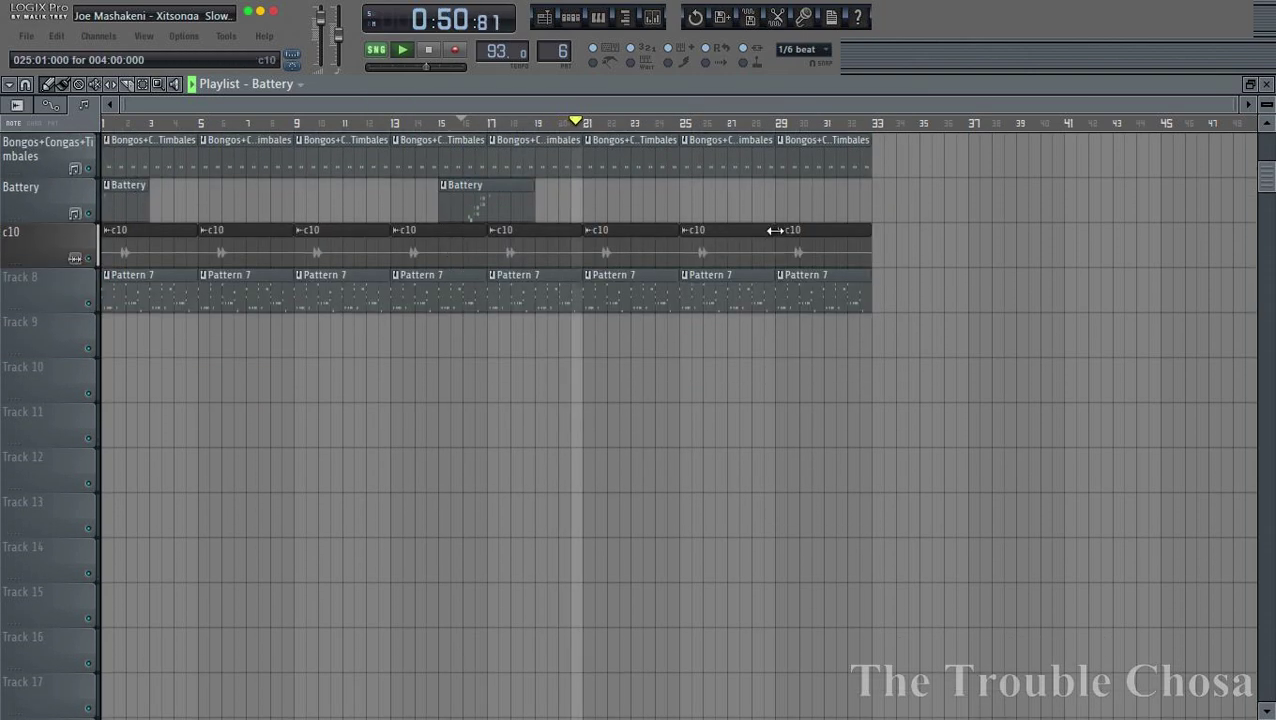
pyautogui.click(570, 20)
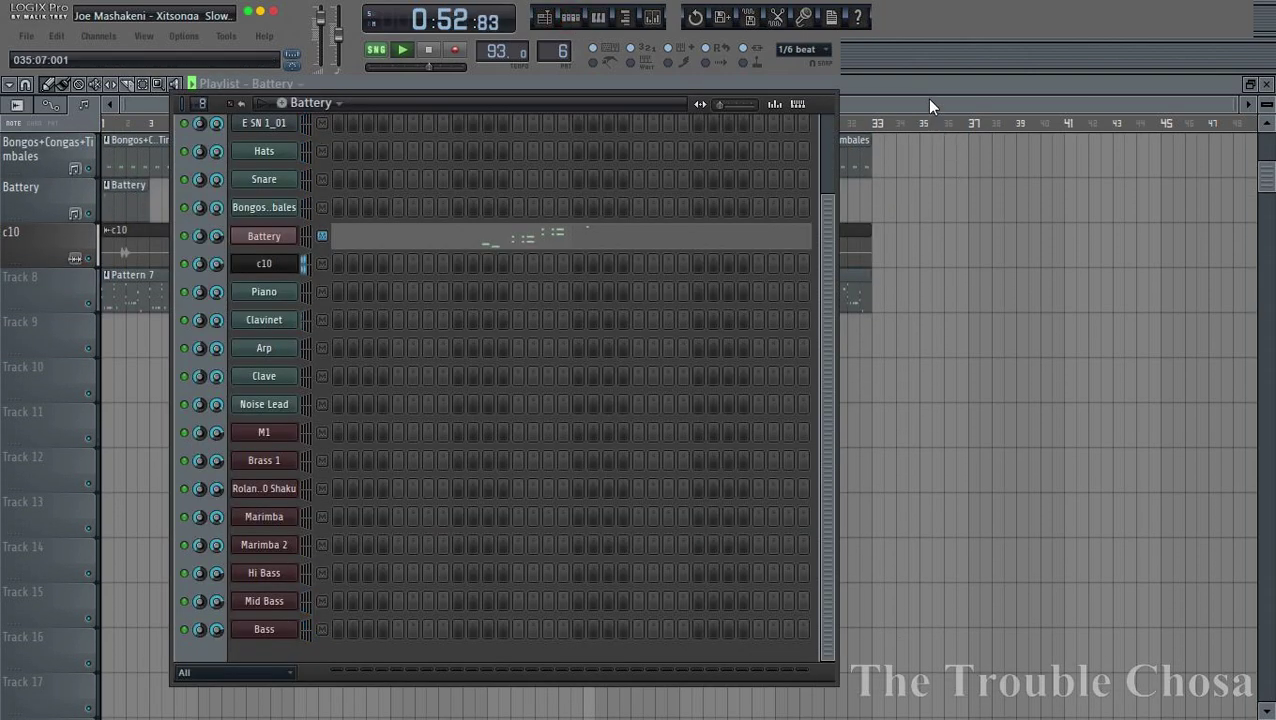
pyautogui.click(926, 98)
pyautogui.click(800, 49)
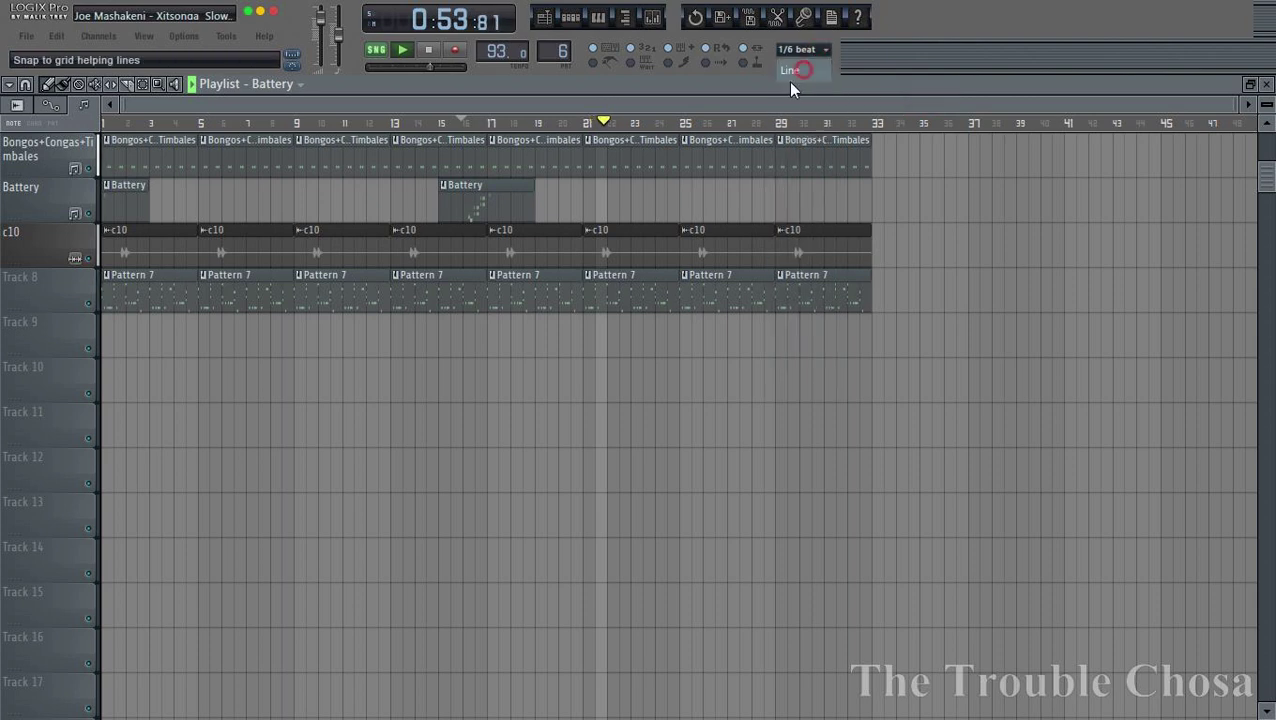
pyautogui.doubleClick(553, 292)
pyautogui.scroll(-3, 480, 135)
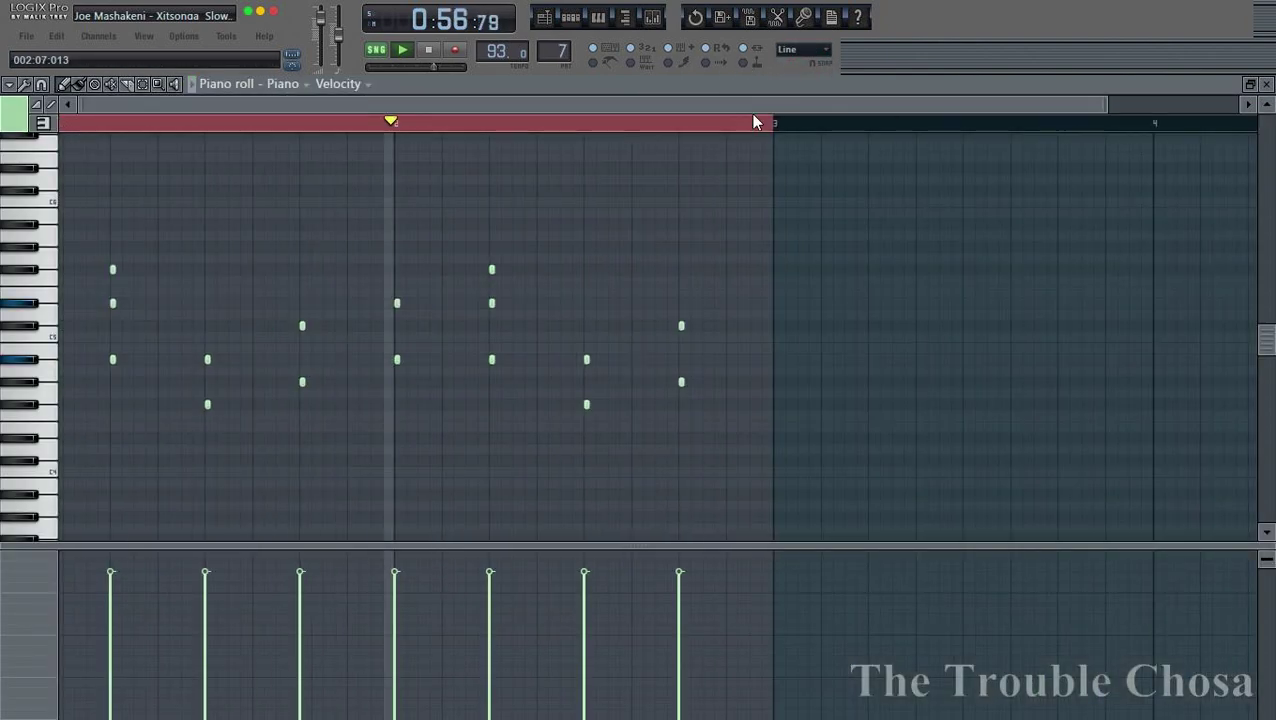
pyautogui.click(805, 50)
pyautogui.click(798, 264)
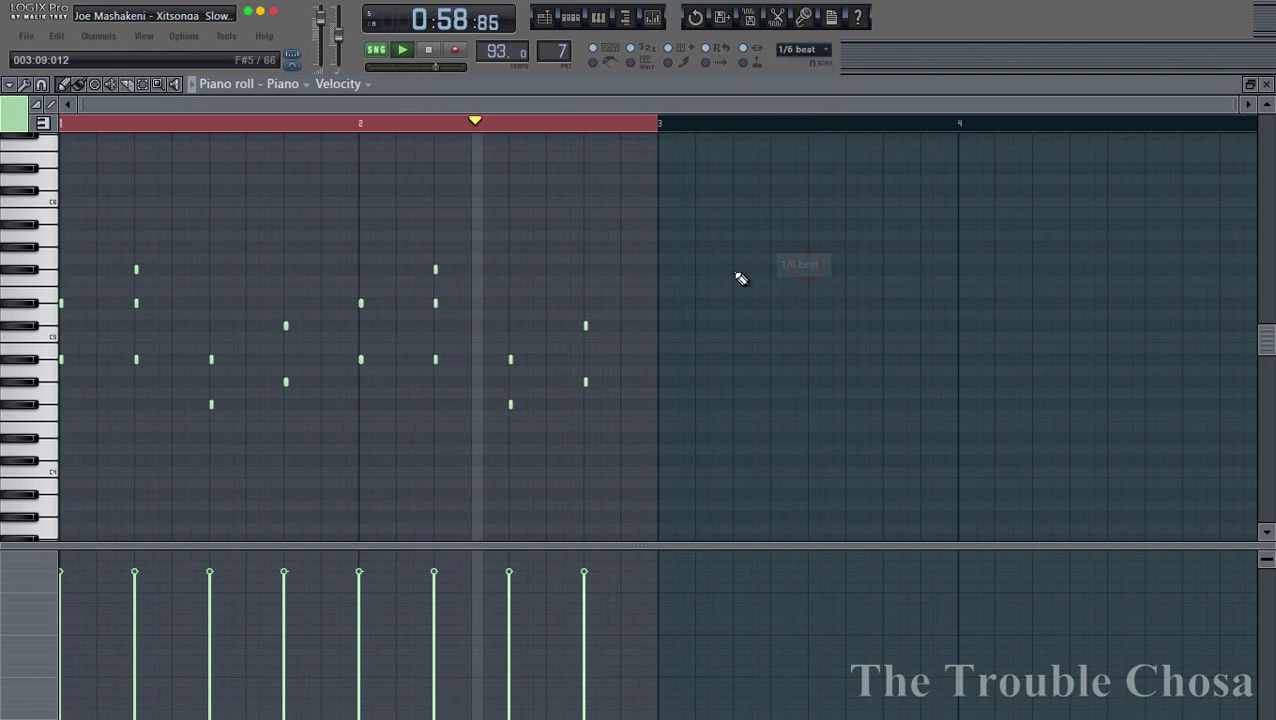
# Copy the Hi Bass channel's notes and paste them into the Clave channel
pyautogui.click(575, 20)
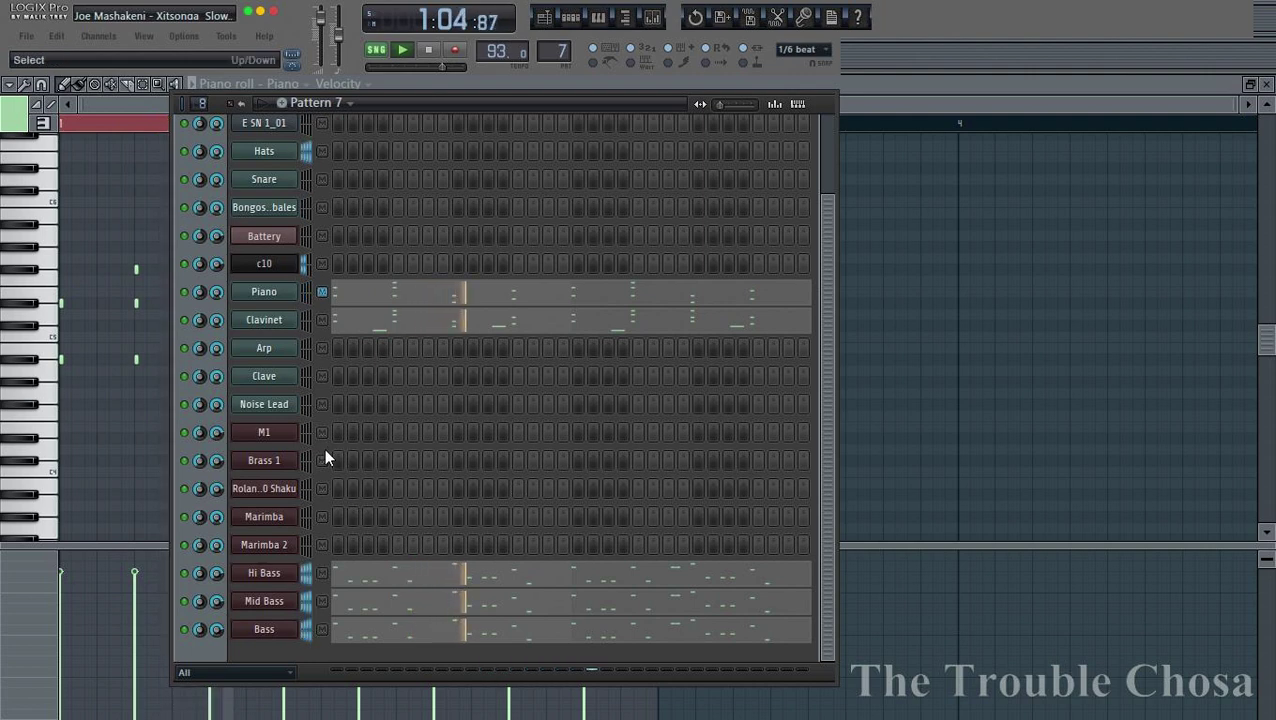
pyautogui.rightClick(264, 577)
pyautogui.moveTo(381, 512)
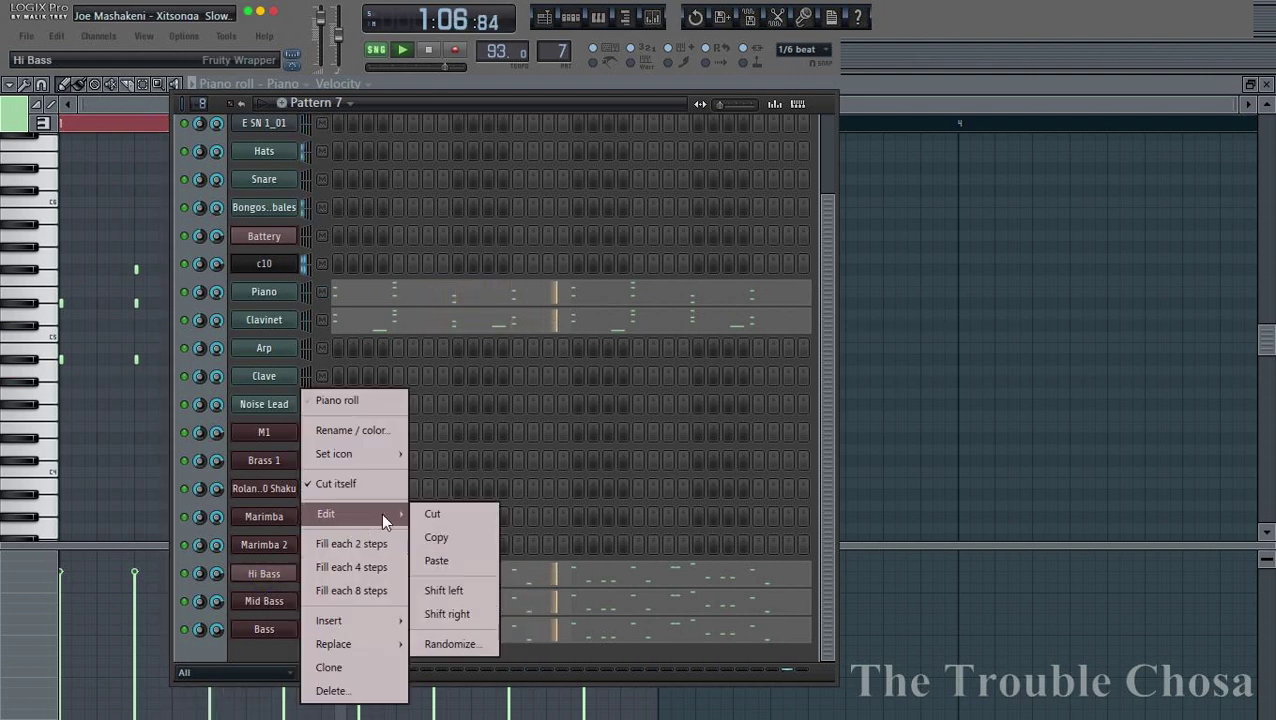
pyautogui.click(439, 533)
pyautogui.rightClick(282, 378)
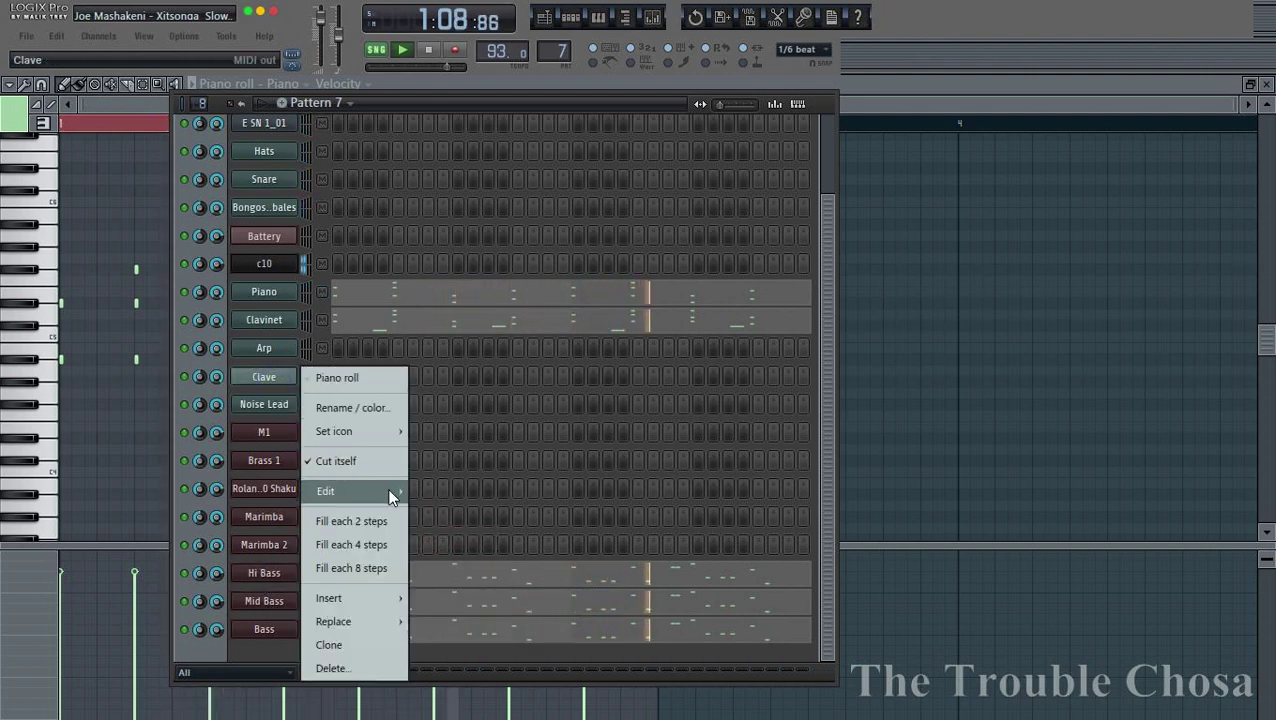
pyautogui.click(468, 538)
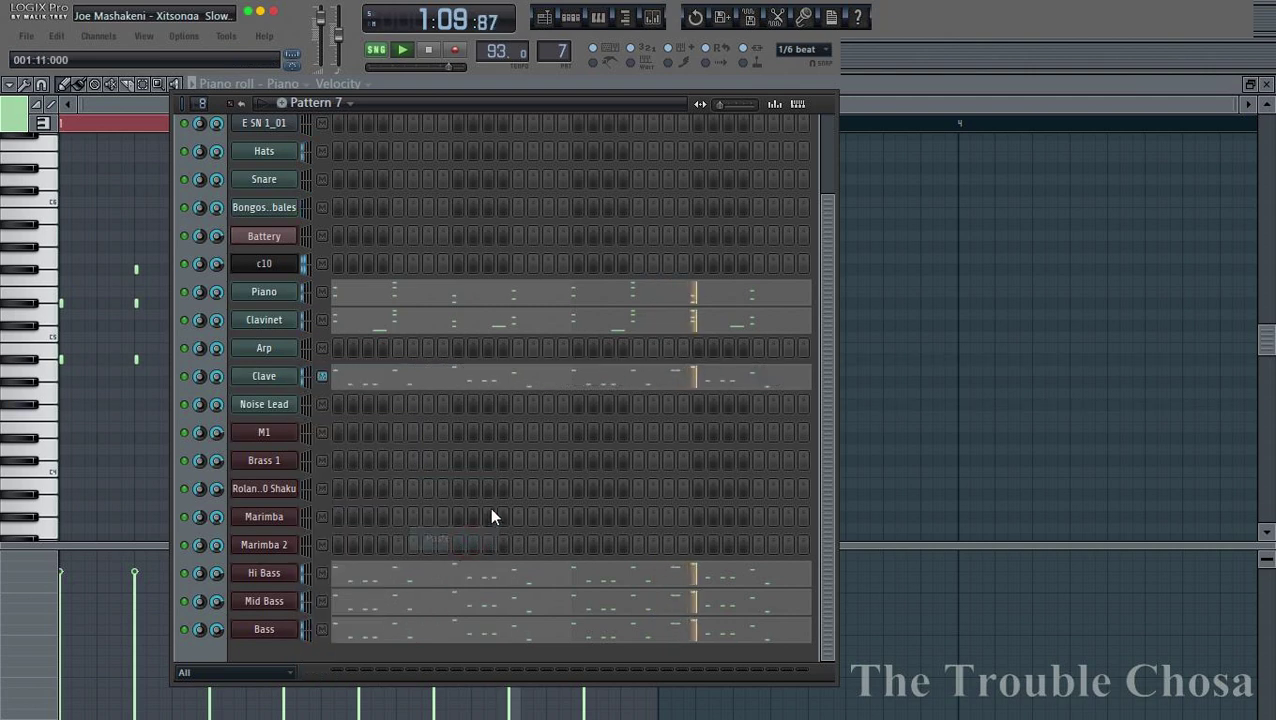
# Transpose all of the Clave channel's notes down one octave in the piano roll and close the editor
pyautogui.click(405, 381)
pyautogui.scroll(-3, 319, 125)
pyautogui.scroll(-3, 322, 128)
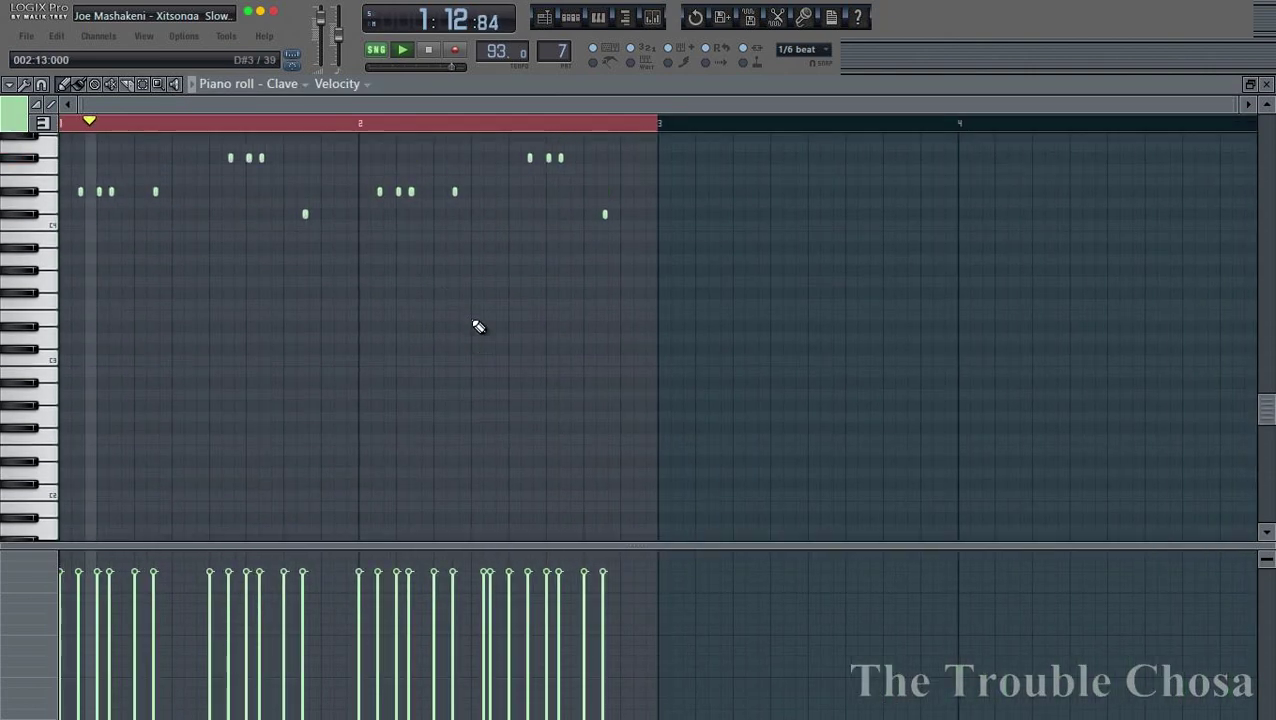
pyautogui.scroll(3, 564, 413)
pyautogui.scroll(3, 624, 327)
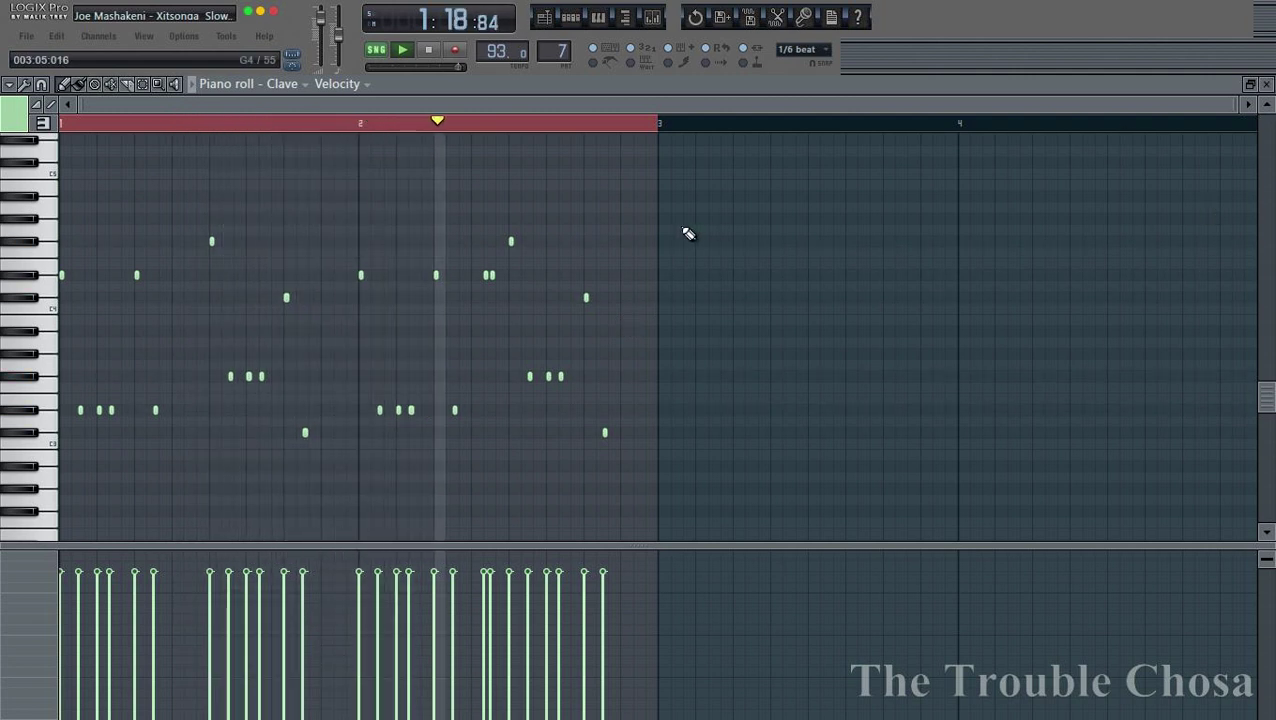
pyautogui.click(1267, 85)
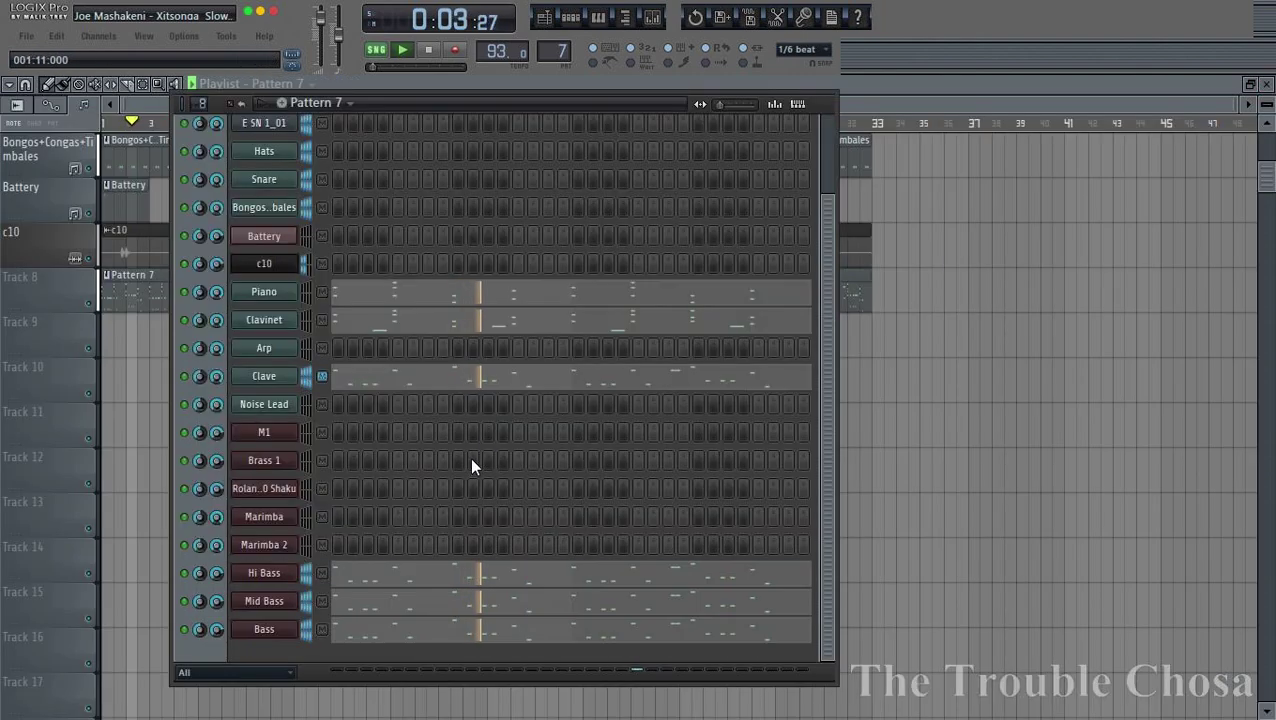
# Add a single D#5 note at step 9 of bar 1 in the Arp part and lengthen it to about 5 steps
pyautogui.rightClick(284, 347)
pyautogui.click(335, 347)
pyautogui.scroll(3, 367, 140)
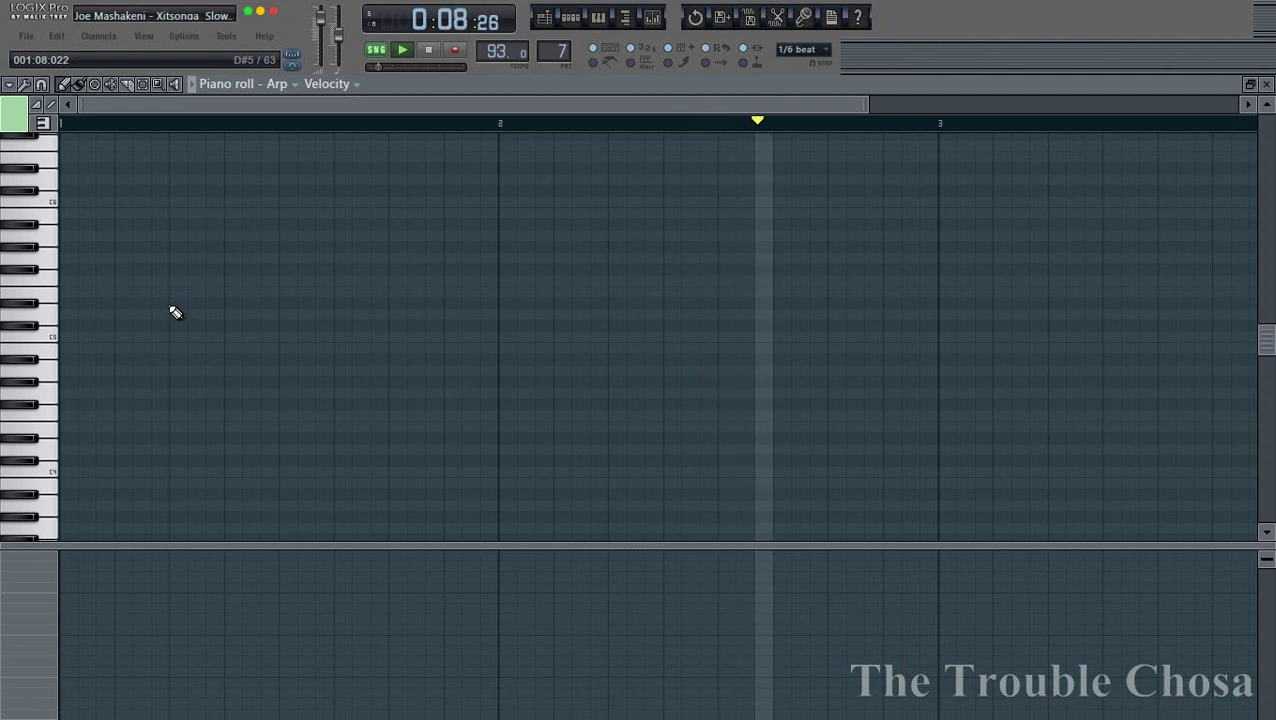
pyautogui.click(172, 304)
pyautogui.click(225, 304)
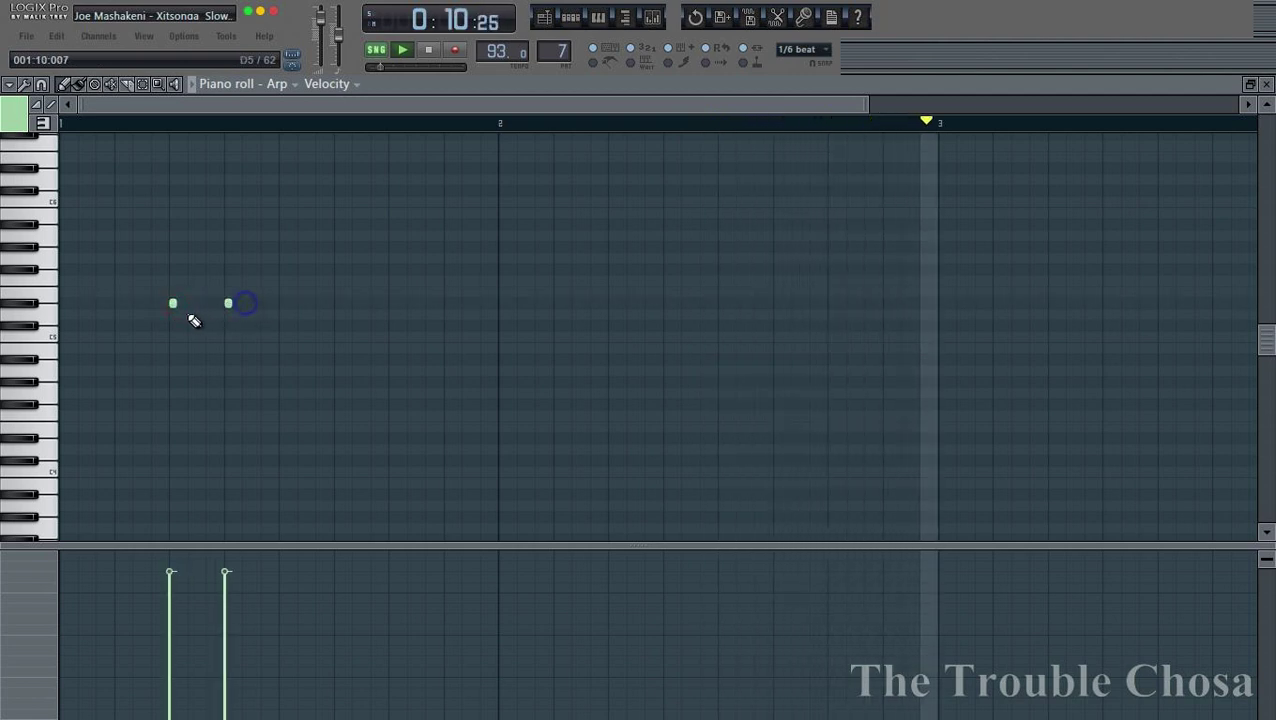
pyautogui.rightClick(225, 304)
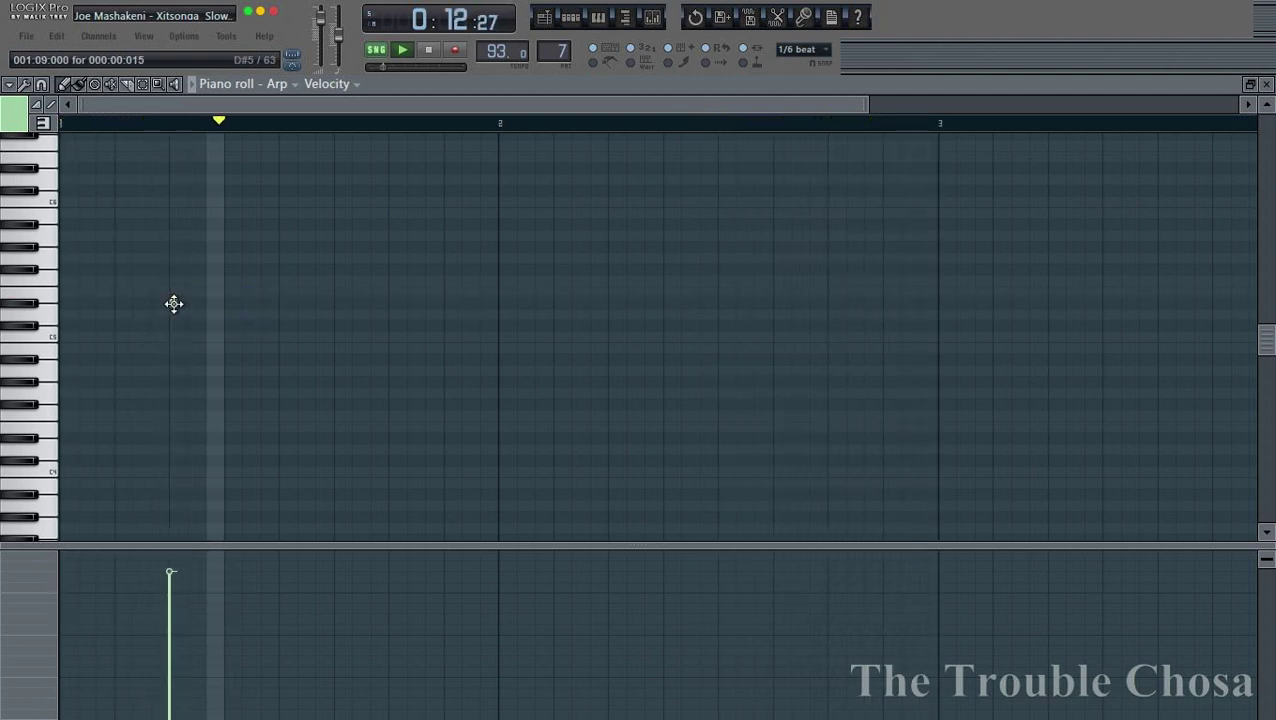
pyautogui.moveTo(172, 303); pyautogui.dragTo(241, 303)
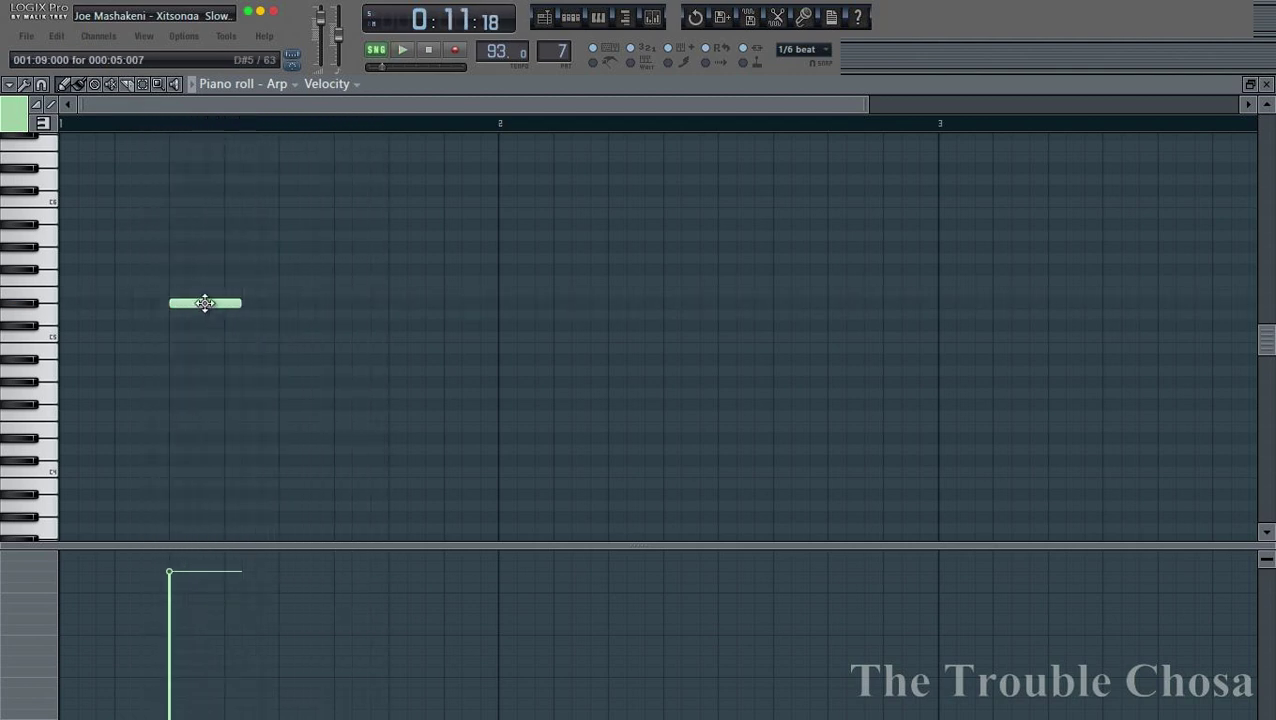
# Delete the Arp channel from Pattern 7 in the channel rack
pyautogui.click(595, 17)
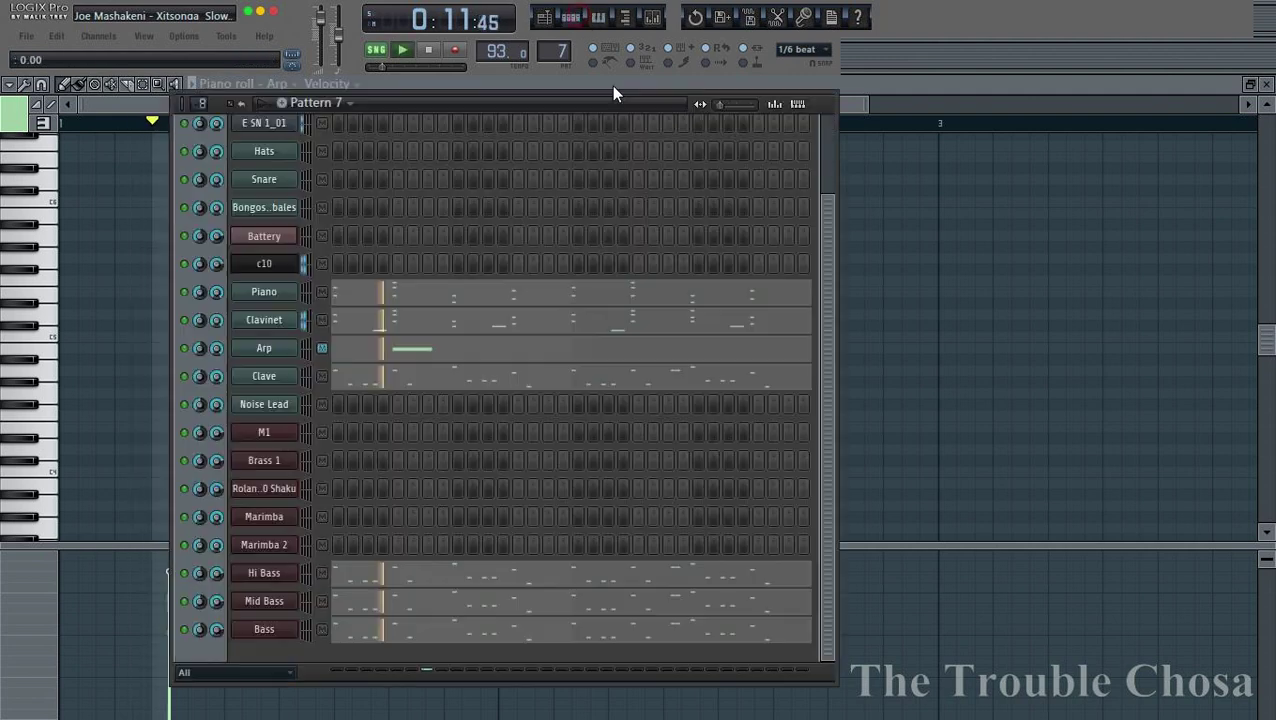
pyautogui.click(254, 357)
pyautogui.click(457, 99)
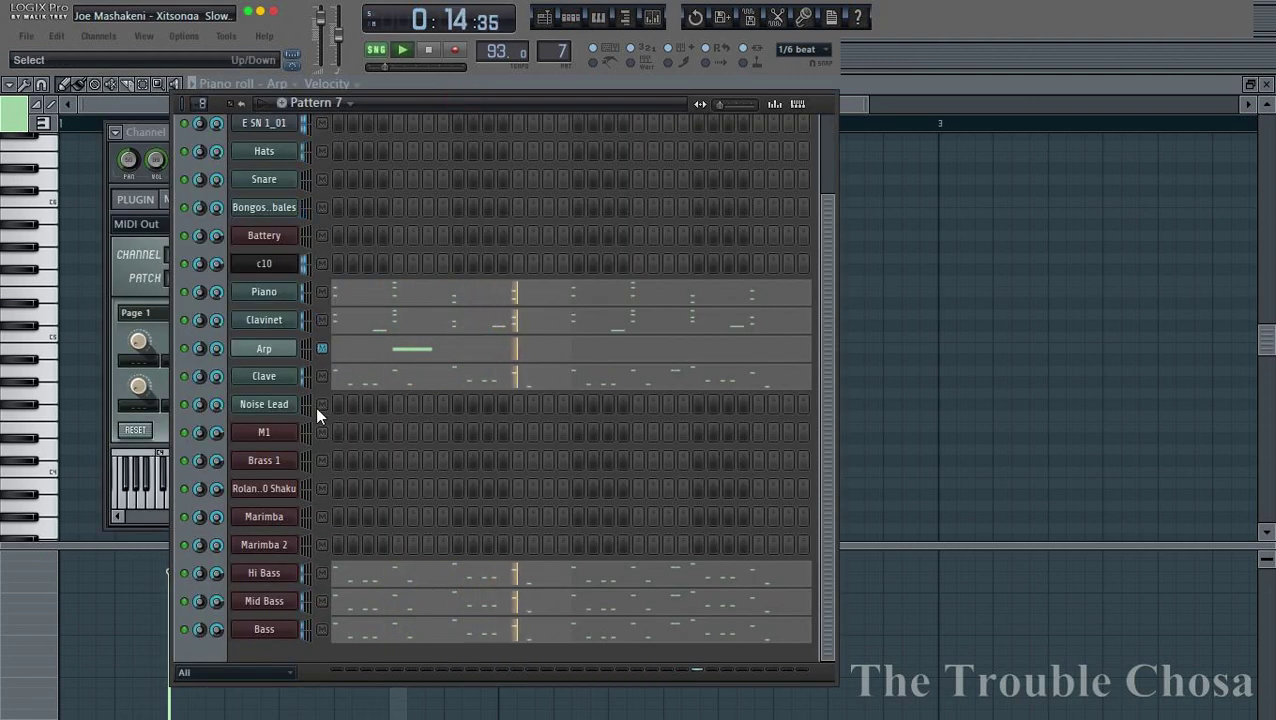
pyautogui.rightClick(285, 355)
pyautogui.click(354, 643)
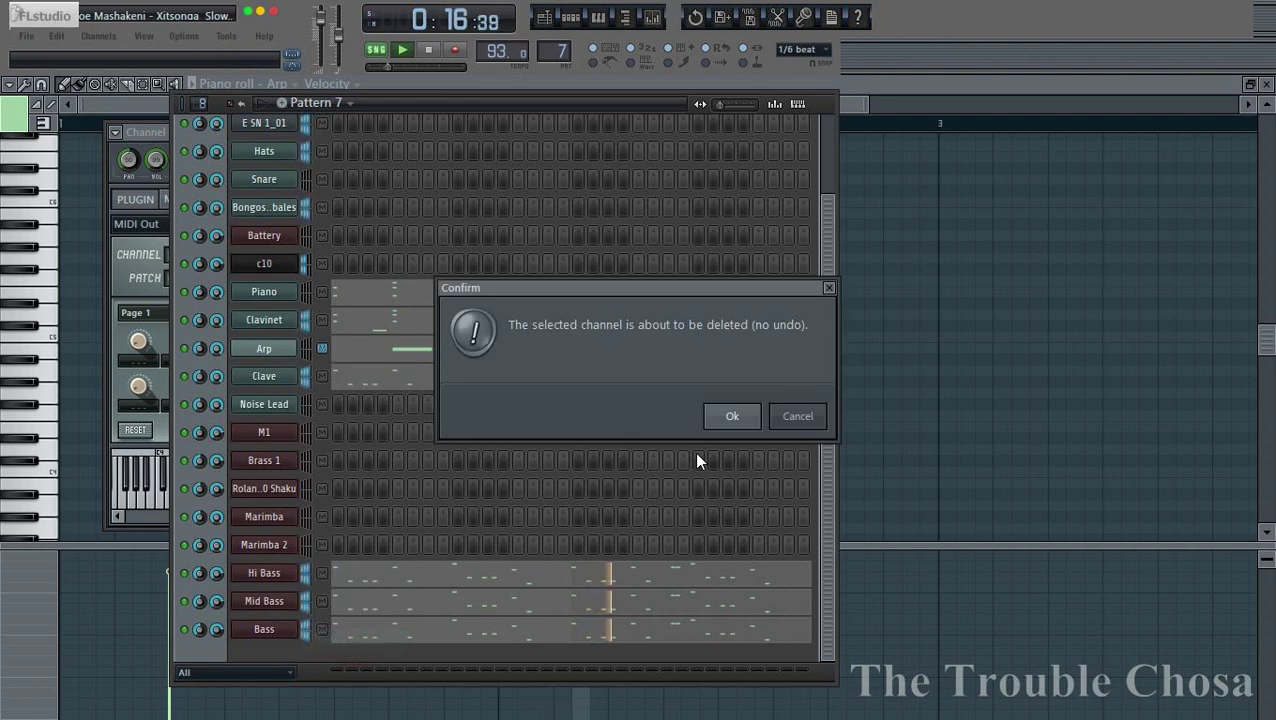
pyautogui.click(733, 408)
# Write a descending A#5, G#5, F#5 run in the Noise Lead channel's piano roll around the middle of bar 1, shortening the A#5
pyautogui.rightClick(268, 444)
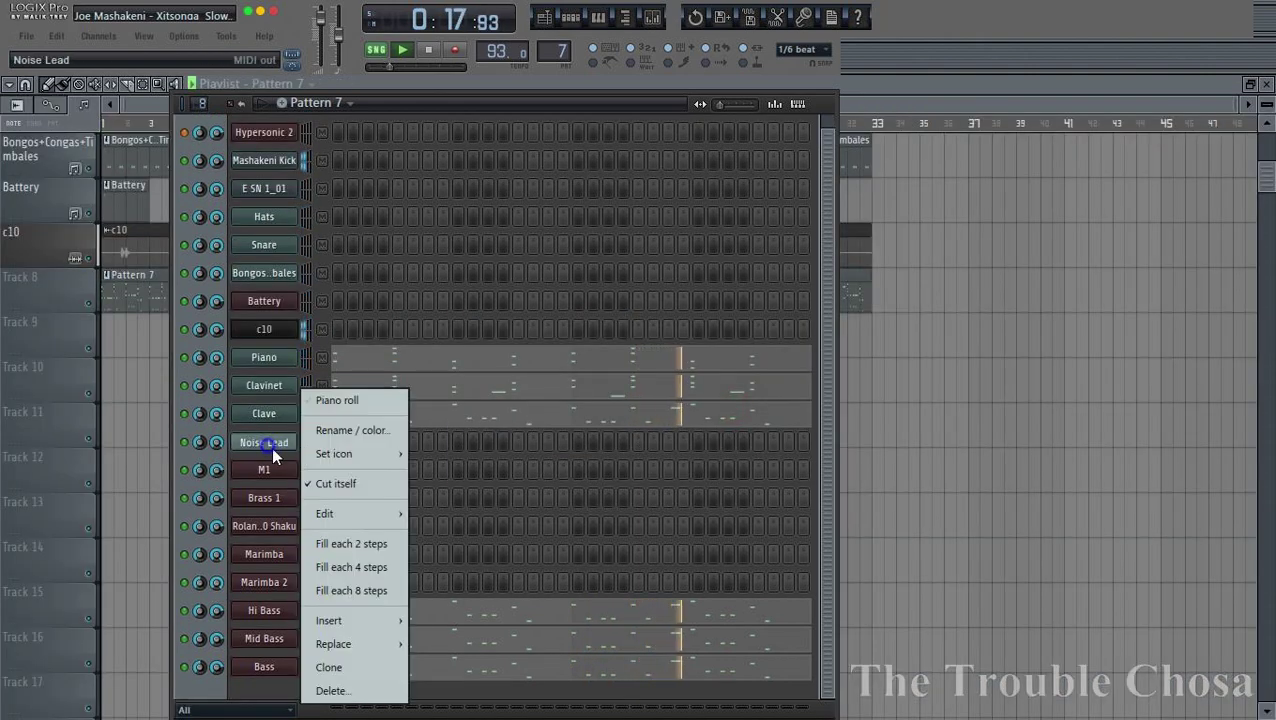
pyautogui.click(358, 400)
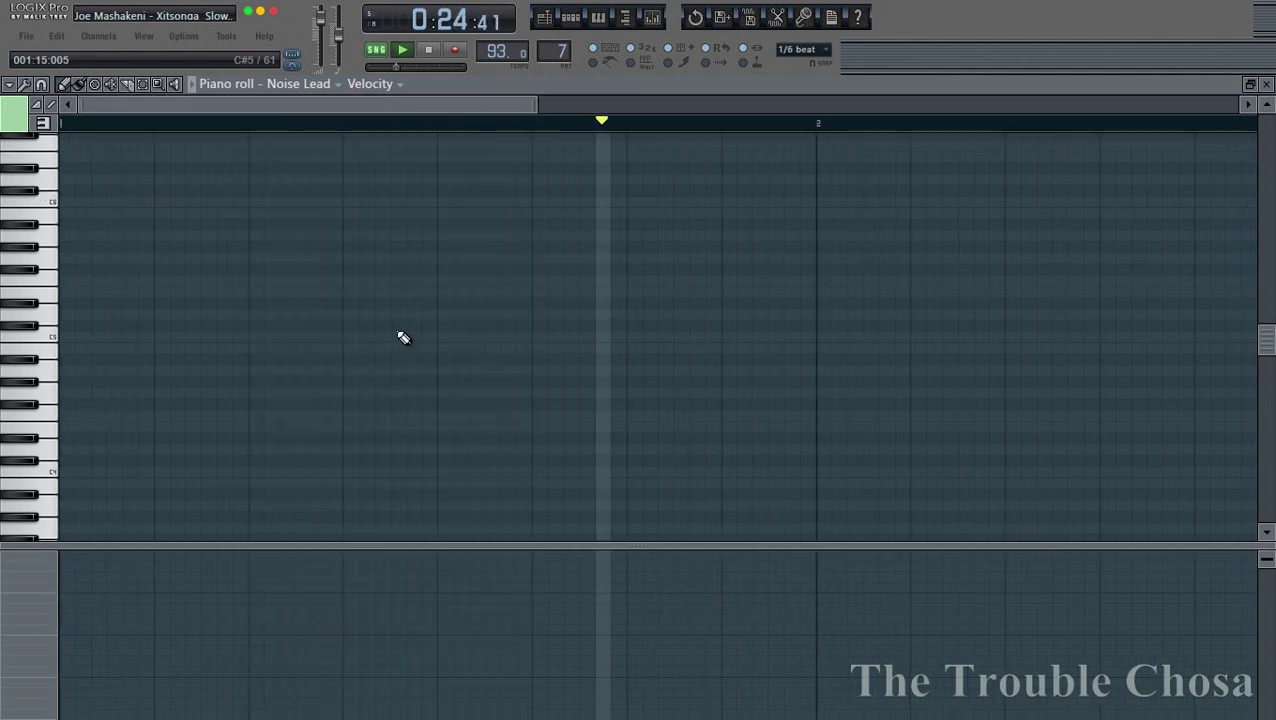
pyautogui.click(441, 274)
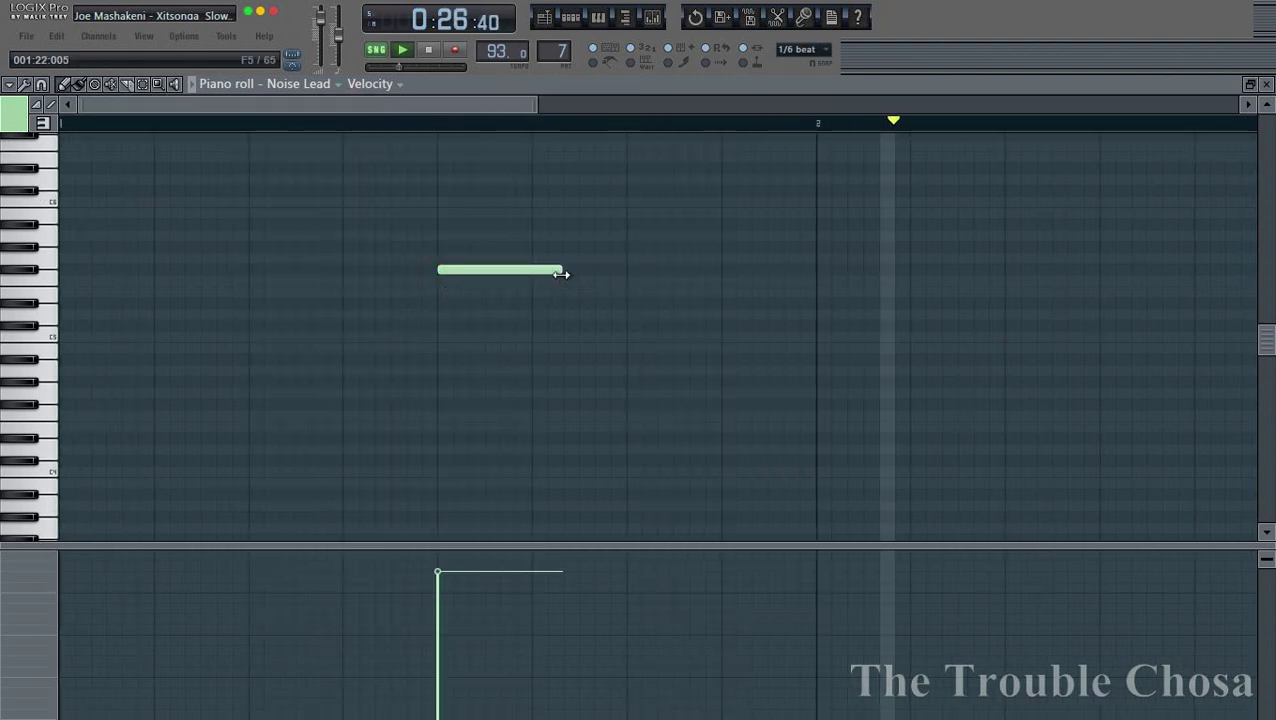
pyautogui.moveTo(561, 272); pyautogui.dragTo(468, 286)
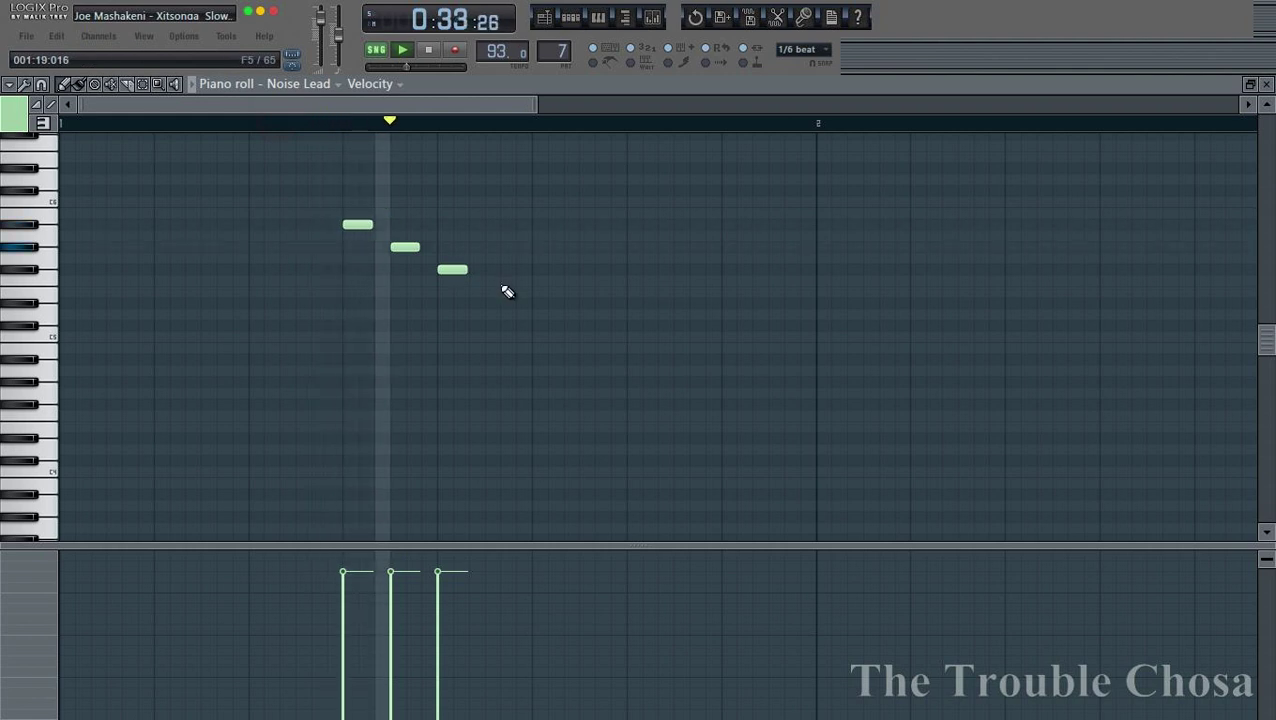
pyautogui.moveTo(404, 247); pyautogui.dragTo(385, 246)
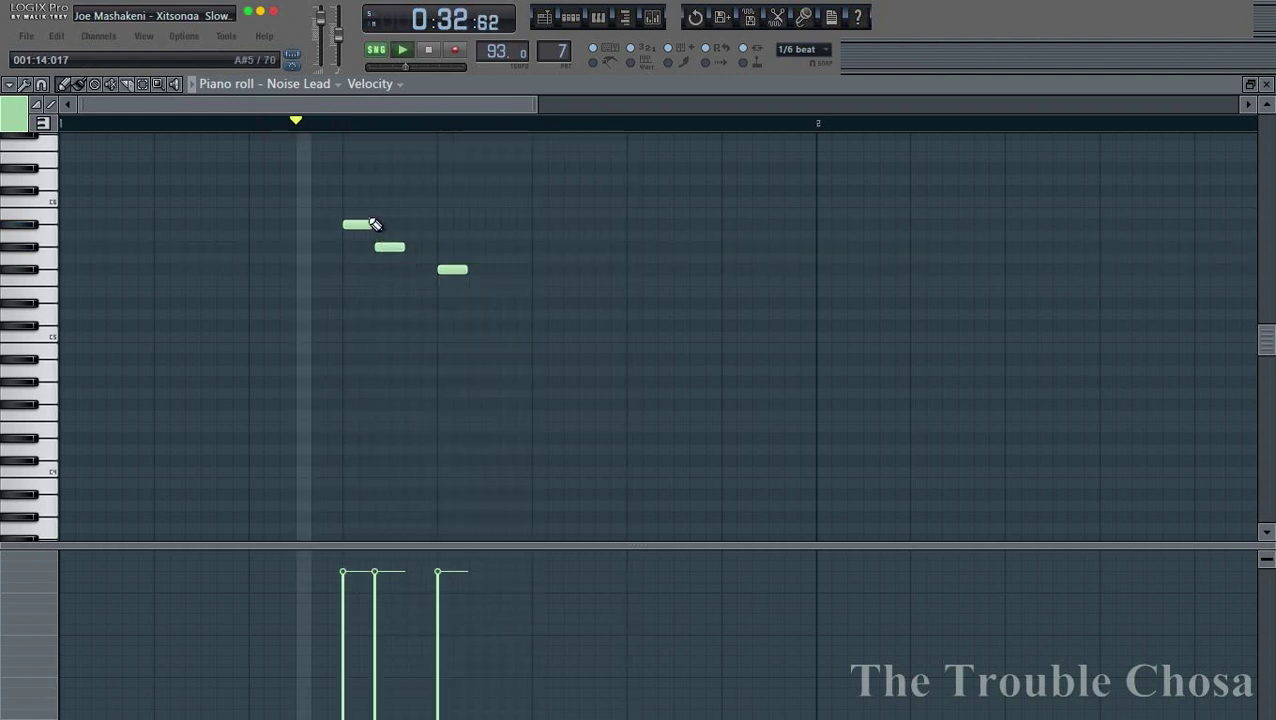
pyautogui.click(360, 224)
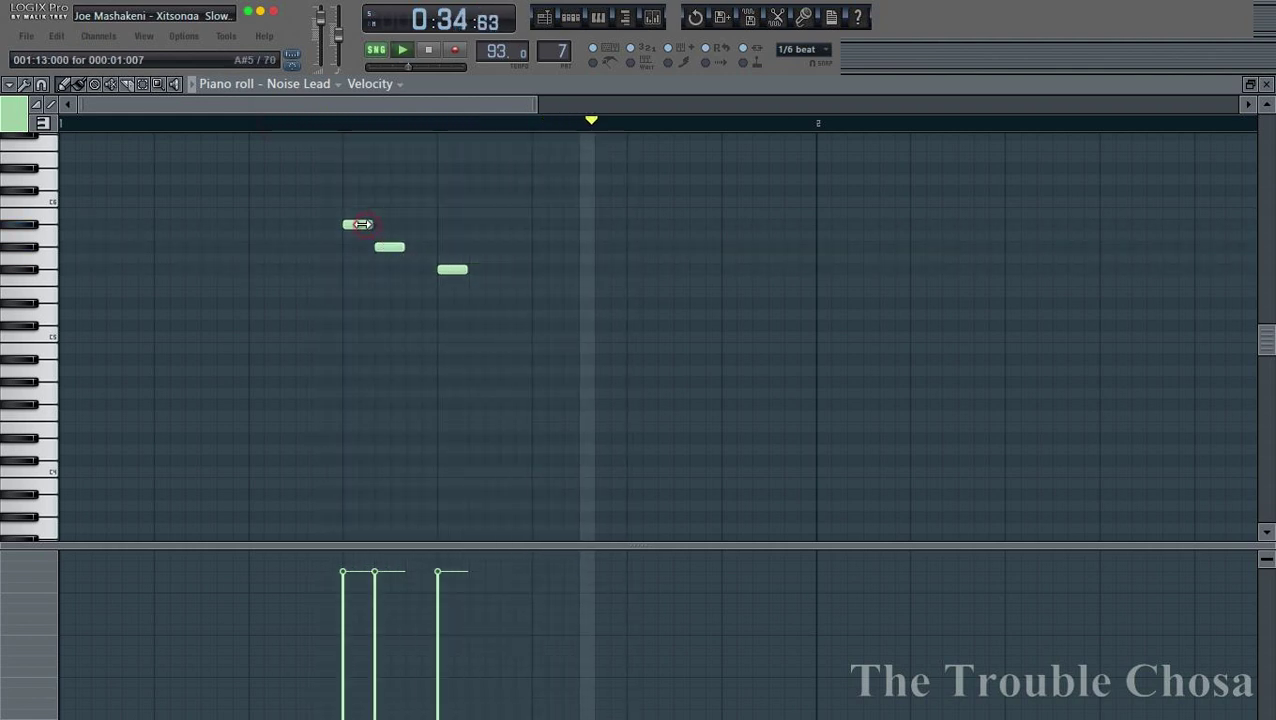
pyautogui.moveTo(360, 224); pyautogui.dragTo(353, 224)
# Add a G#5 and F#5 pair near the end of the Noise Lead's bar 1 and a short D#5 at its start
pyautogui.scroll(-2, 484, 137)
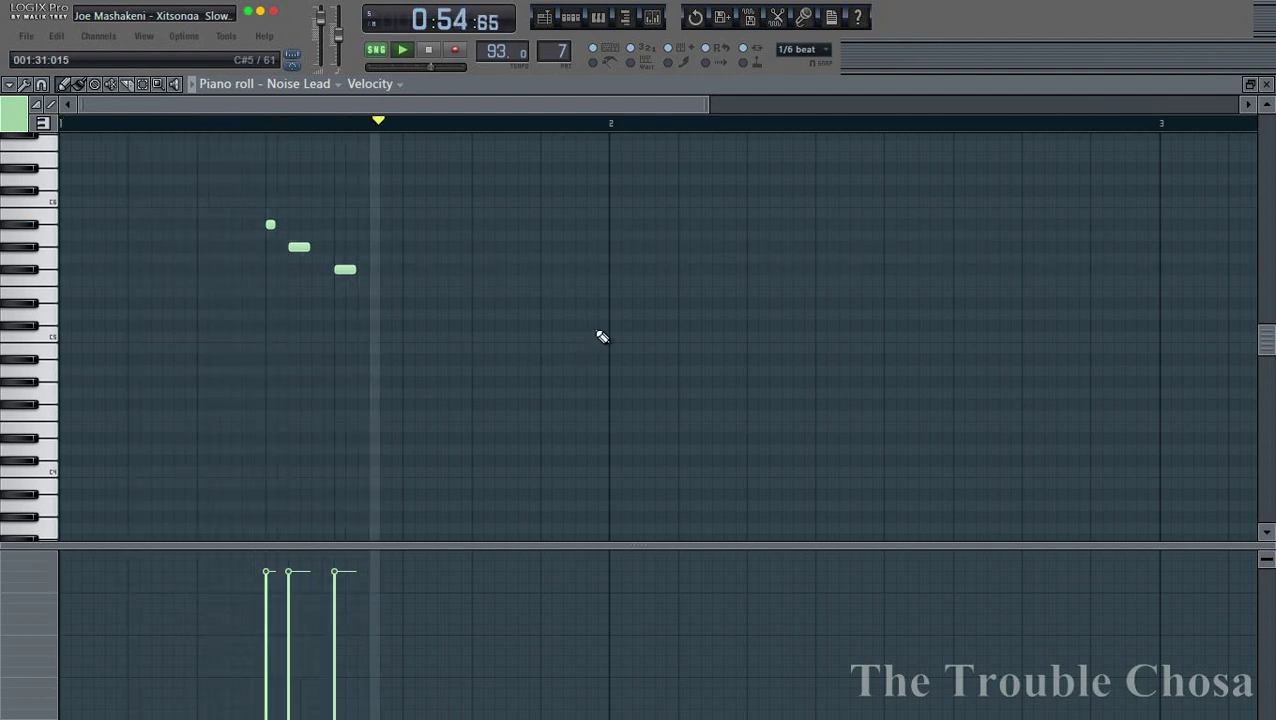
pyautogui.click(611, 304)
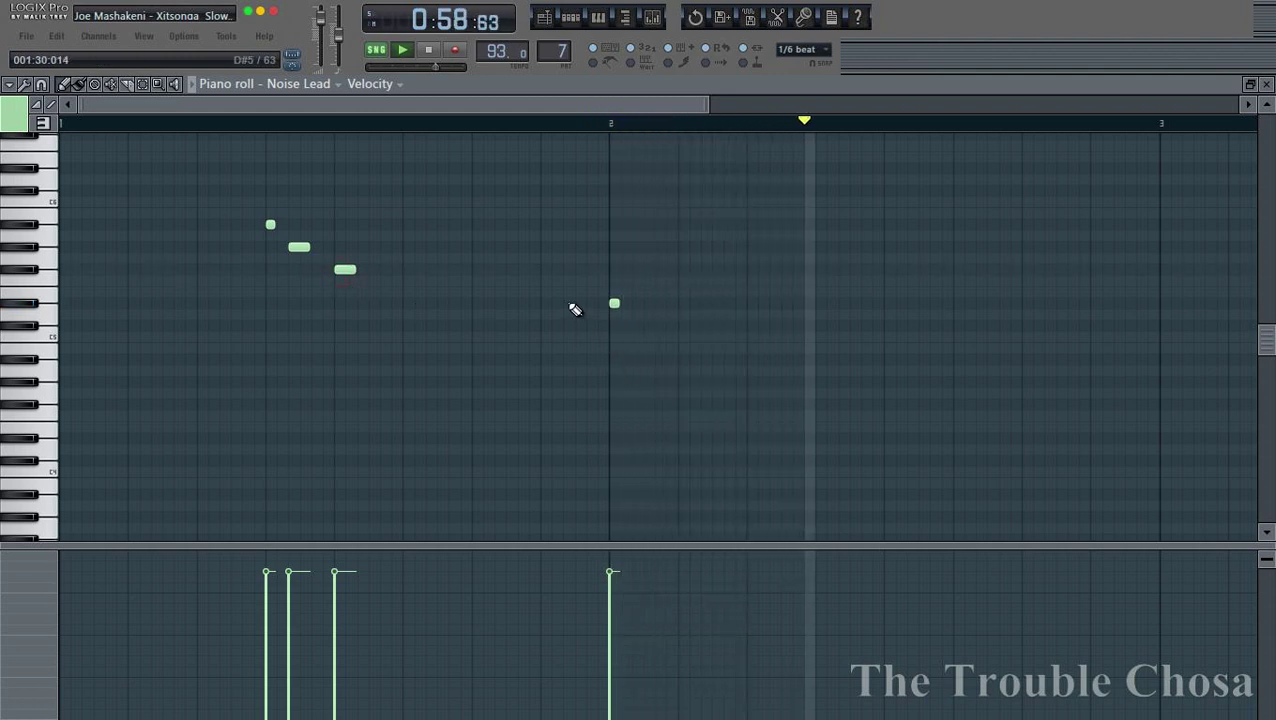
pyautogui.click(573, 281)
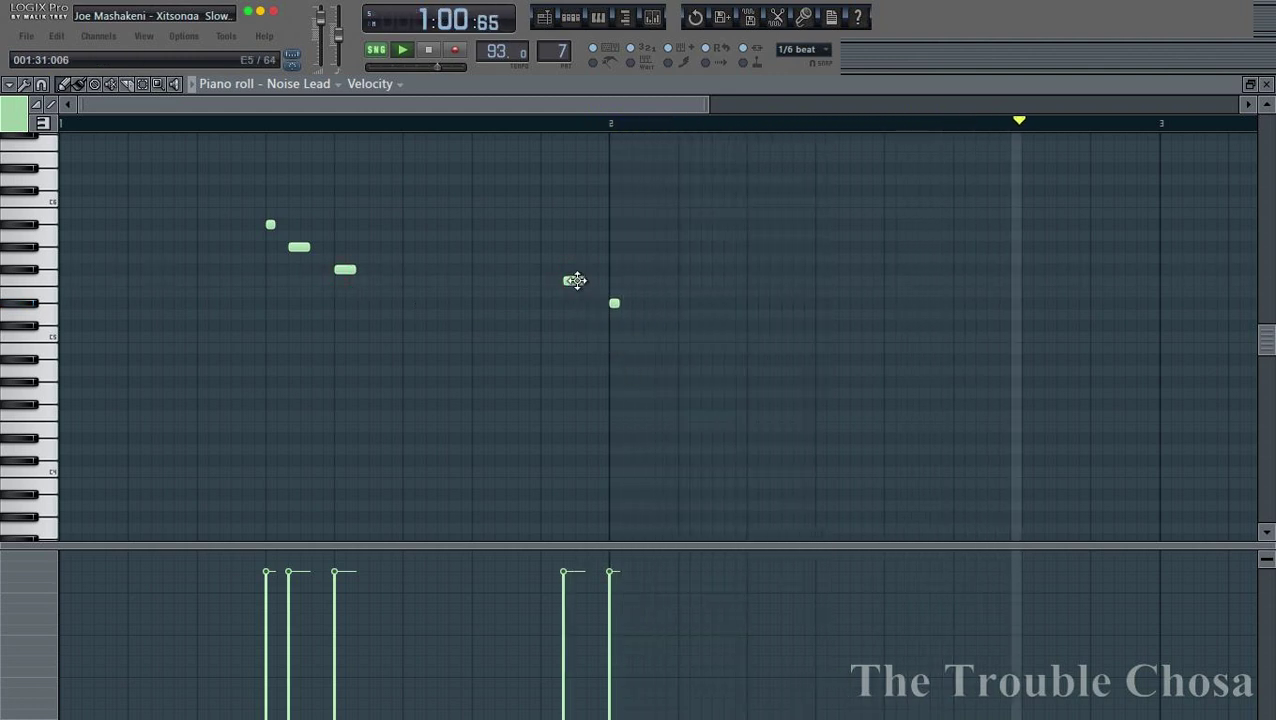
pyautogui.moveTo(575, 281); pyautogui.dragTo(533, 248)
pyautogui.click(558, 336)
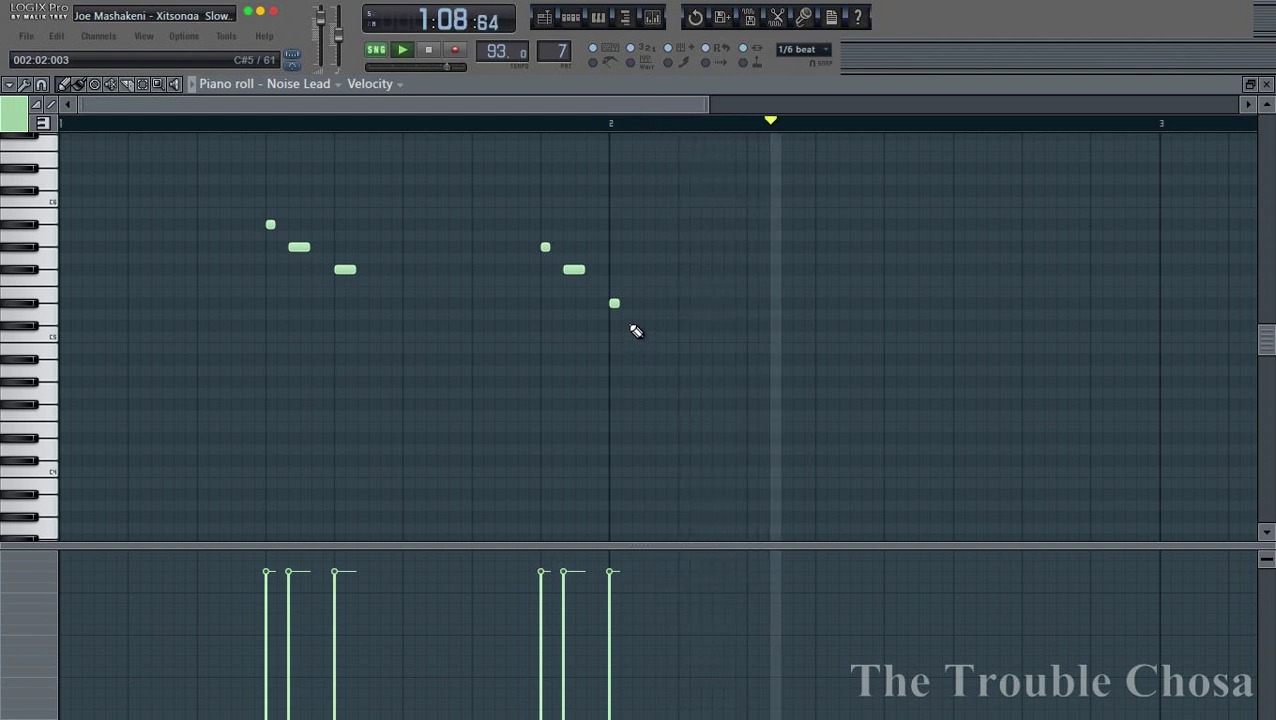
pyautogui.moveTo(613, 307); pyautogui.dragTo(63, 302)
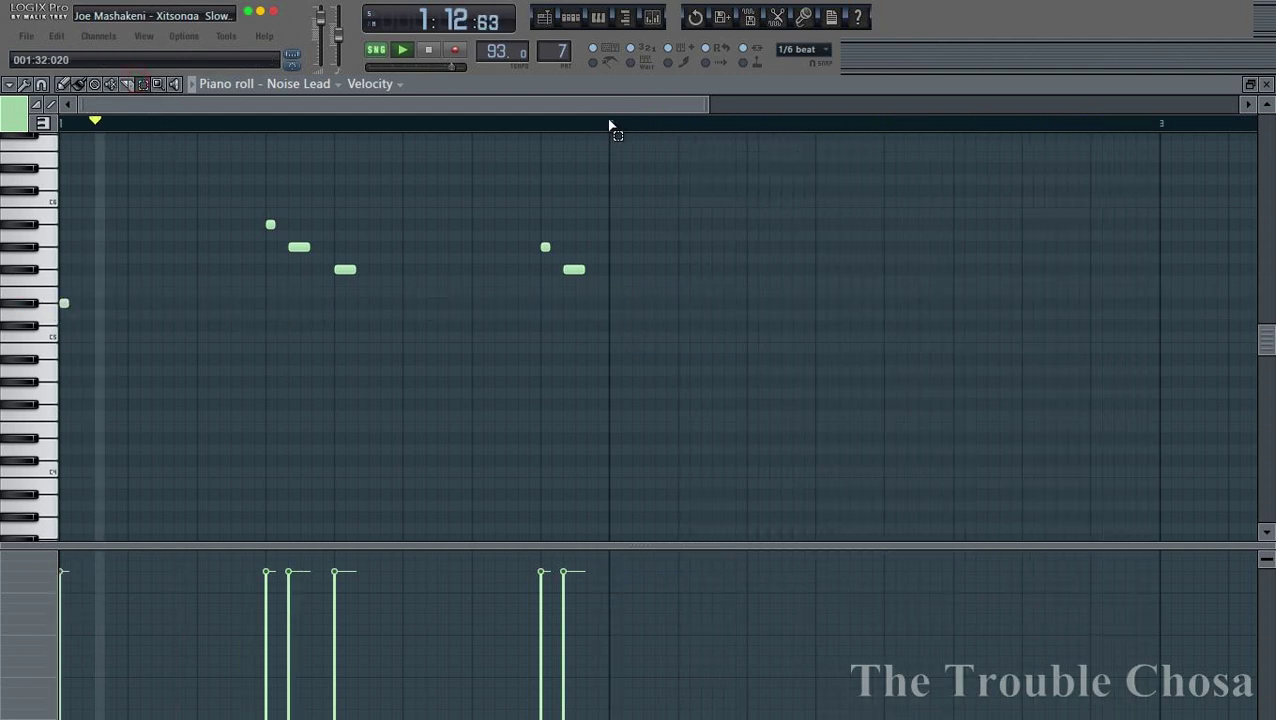
# Duplicate the Noise Lead's bar 1 notes into bar 2 and clear the note selection
pyautogui.hotkey('ctrl', 'a')
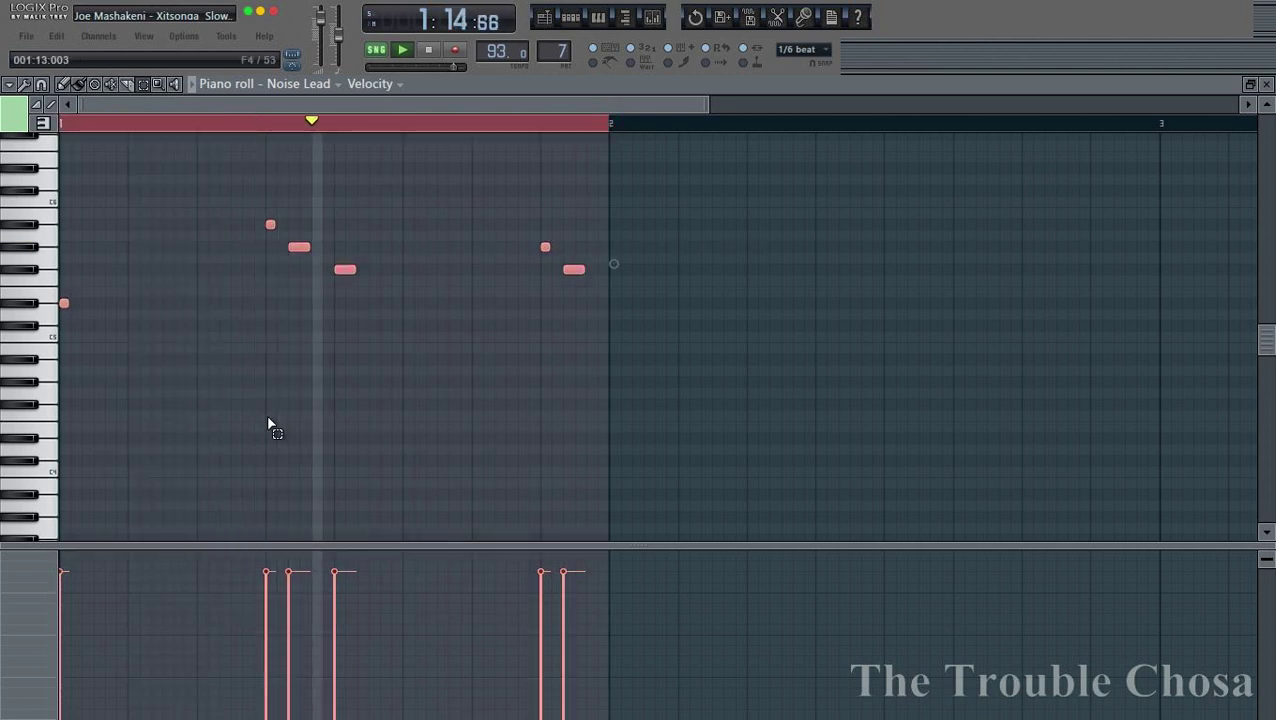
pyautogui.hotkey('ctrl', 'b')
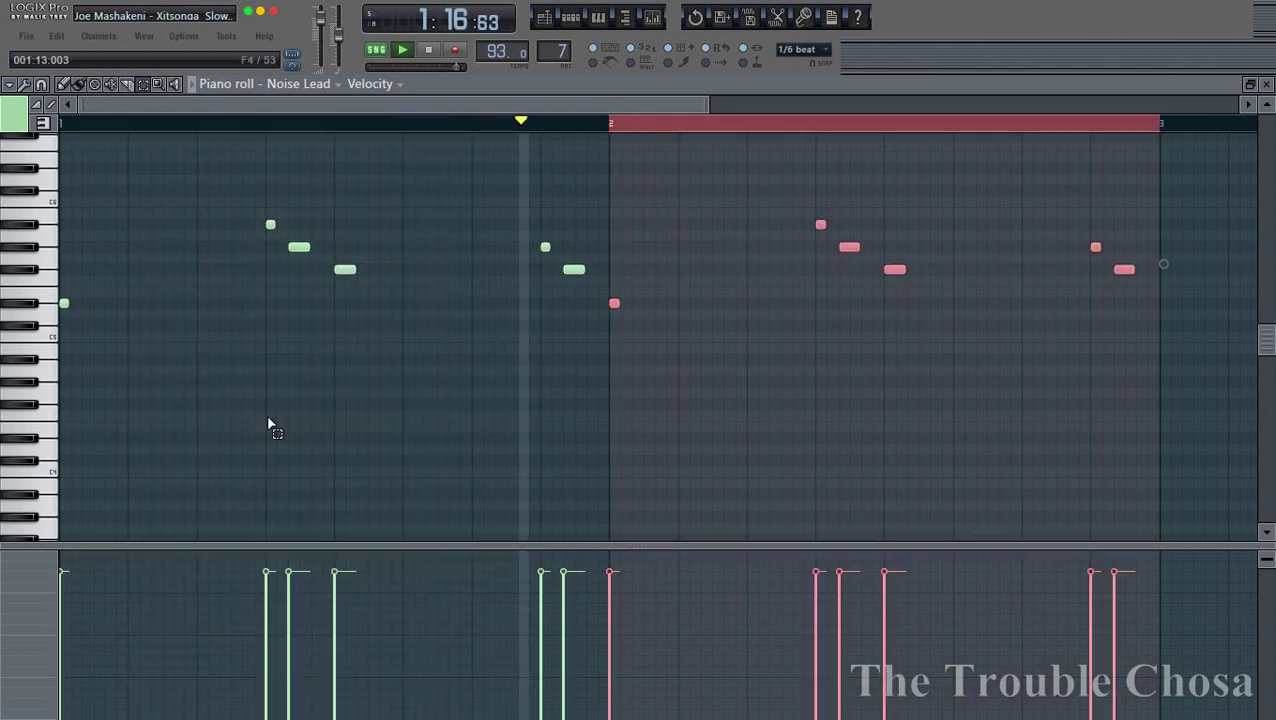
pyautogui.scroll(2, 270, 425)
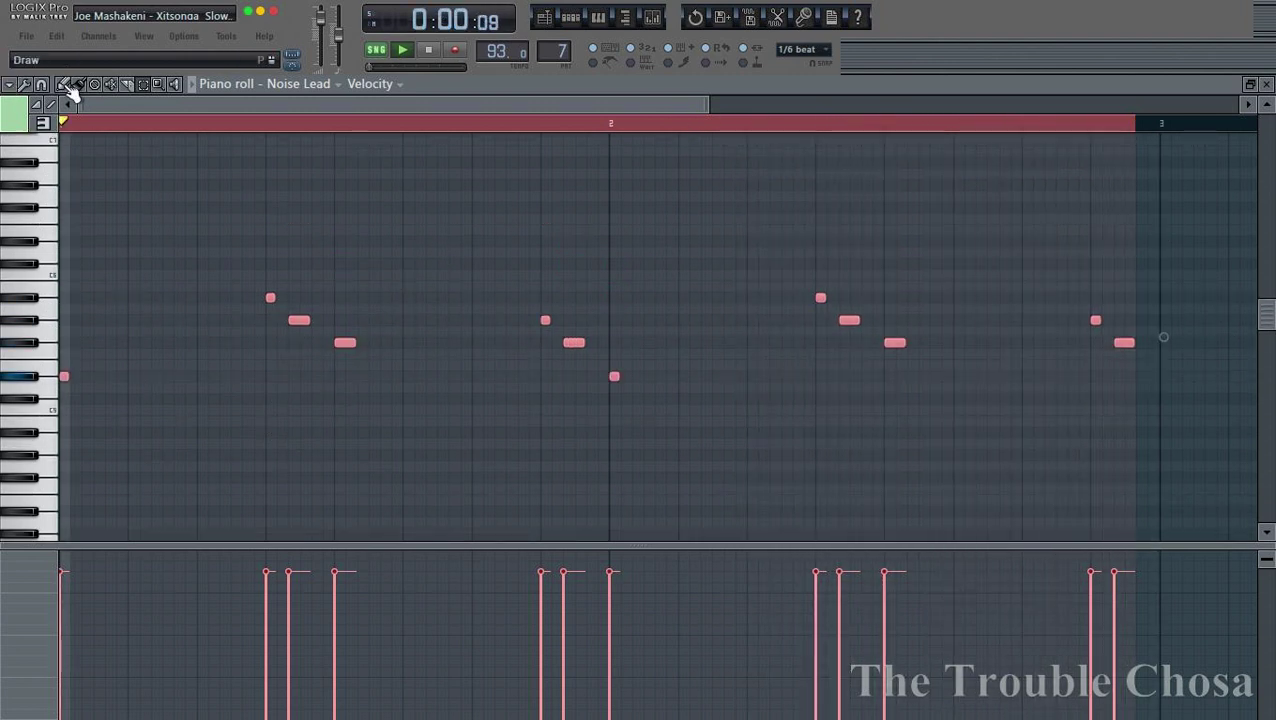
pyautogui.click(958, 437)
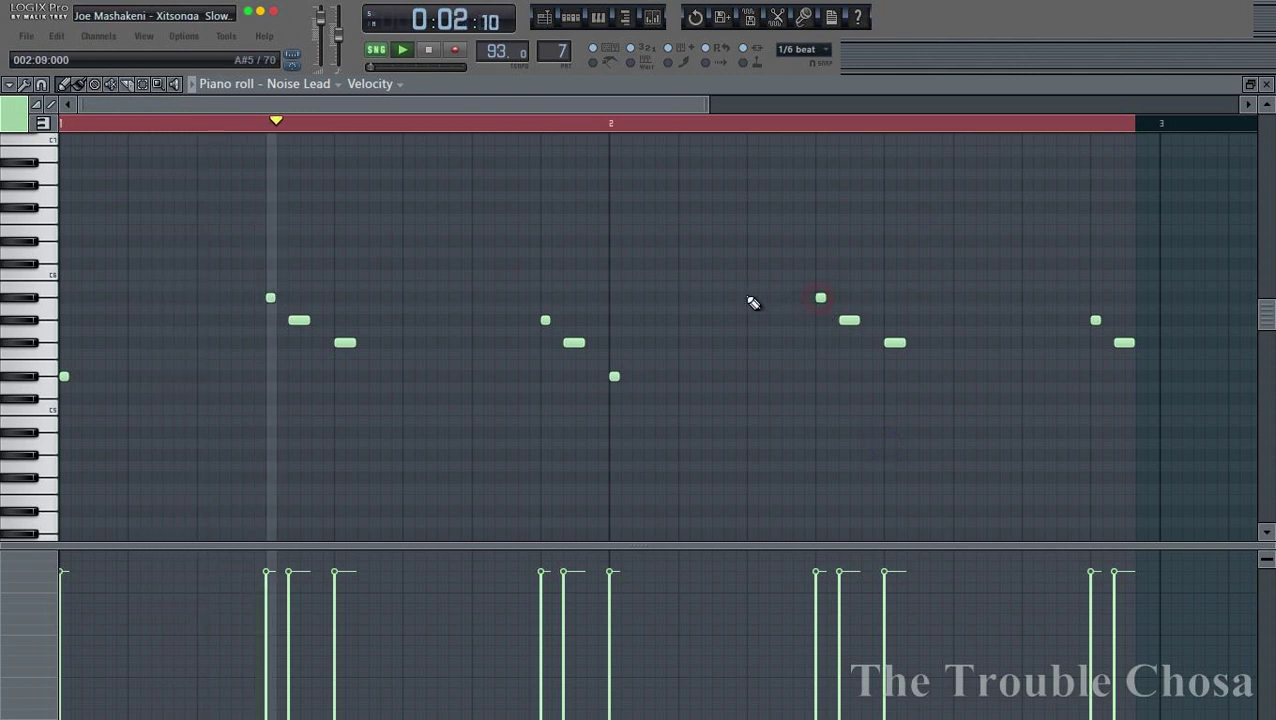
# Add short D#6 and C#6 notes leading into the Noise Lead's descending run in bar 2, and close the piano roll
pyautogui.click(750, 264)
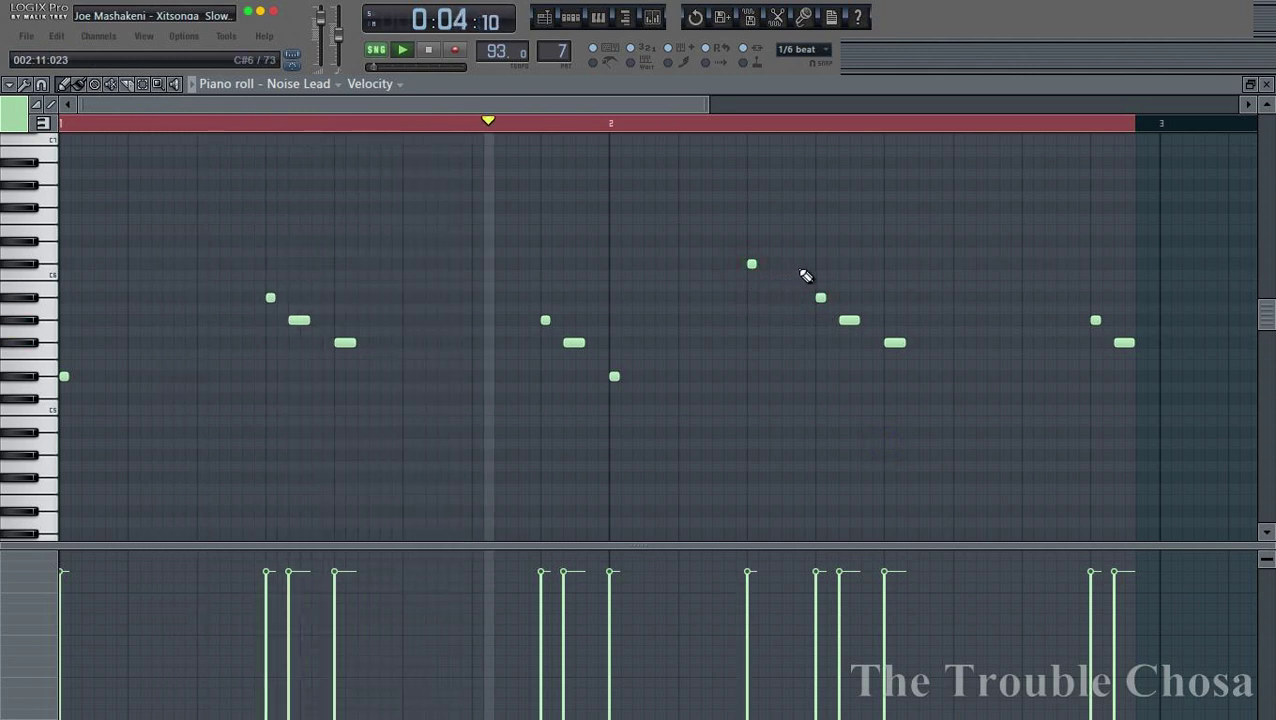
pyautogui.click(787, 265)
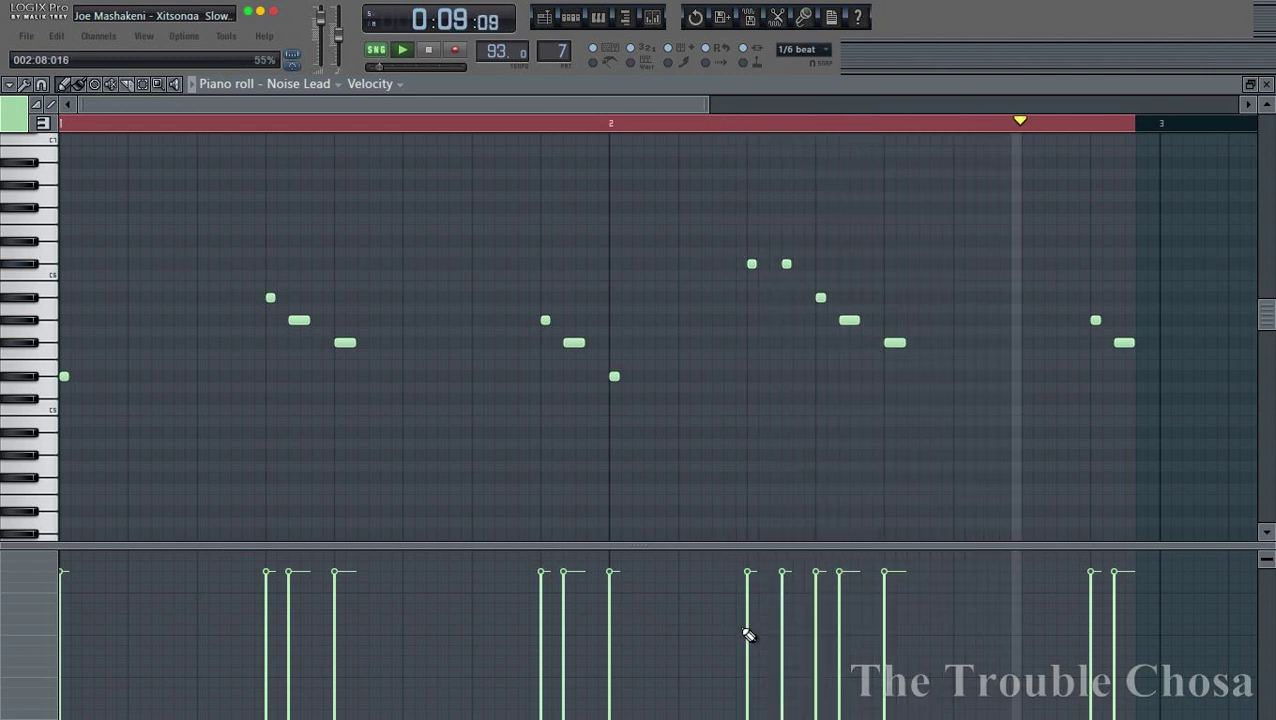
pyautogui.rightClick(787, 266)
pyautogui.click(775, 264)
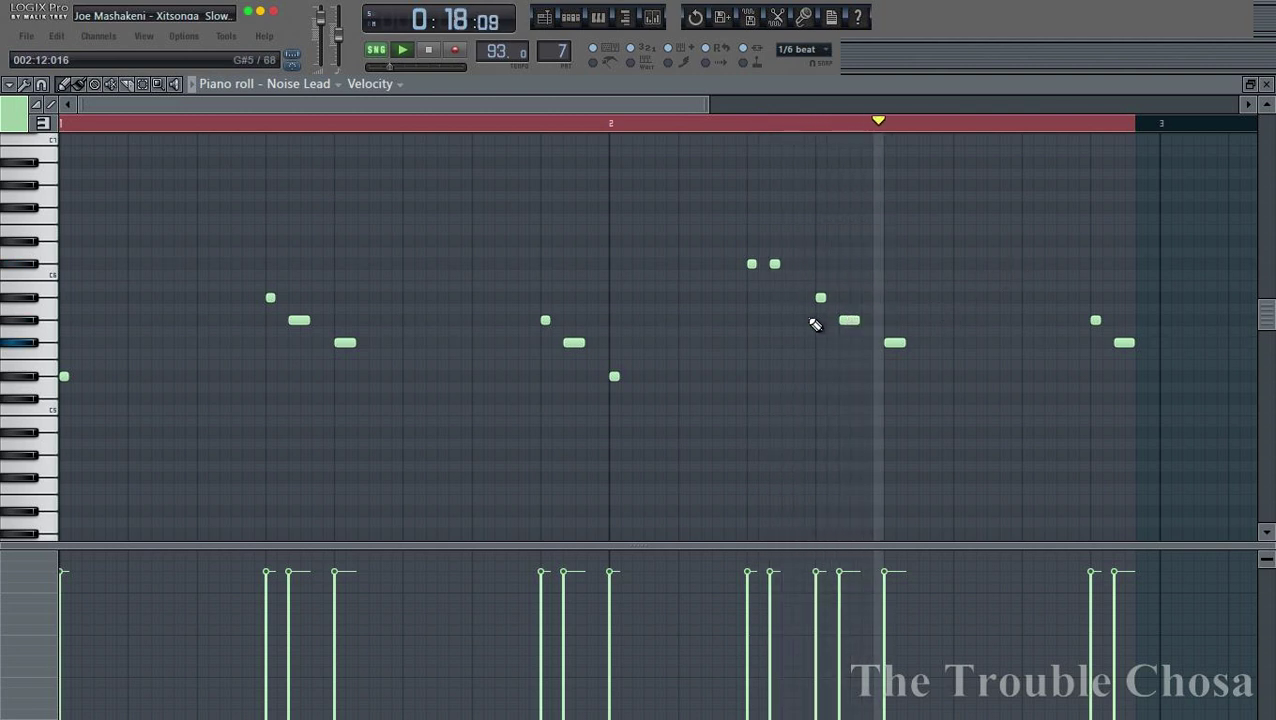
pyautogui.moveTo(751, 263); pyautogui.dragTo(751, 241)
pyautogui.click(715, 122)
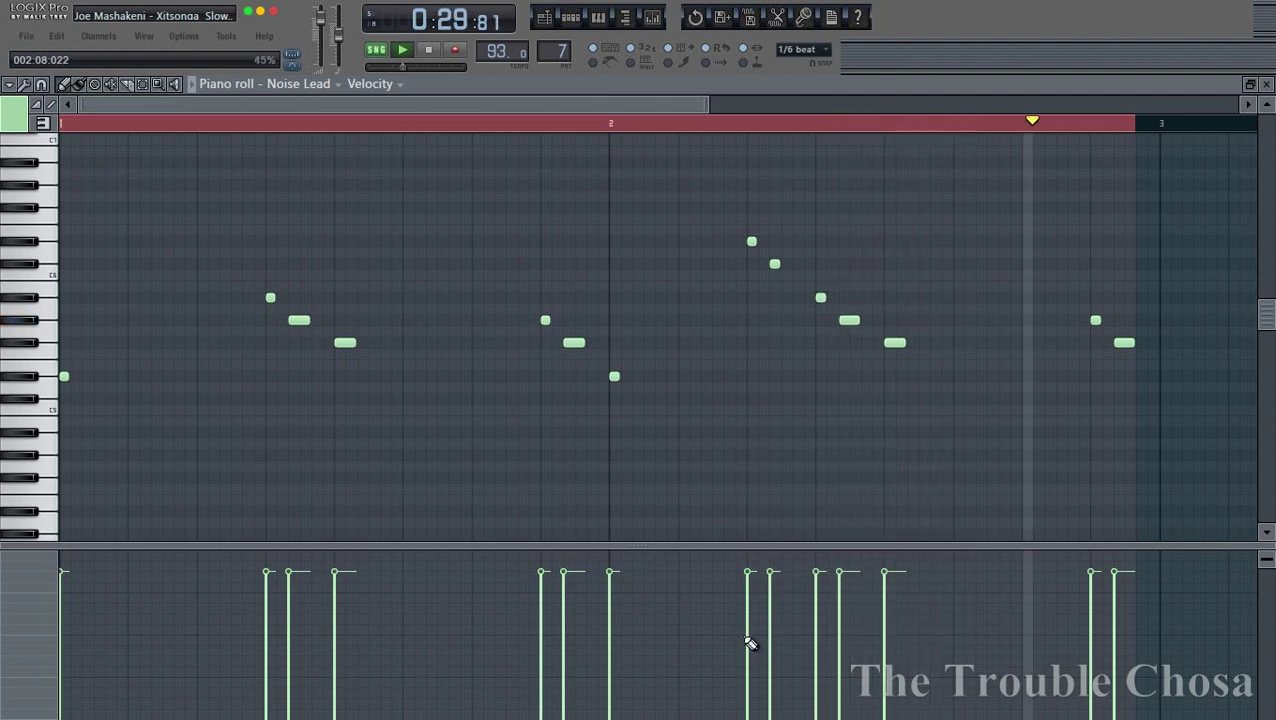
pyautogui.moveTo(771, 615); pyautogui.dragTo(748, 603)
pyautogui.click(1265, 84)
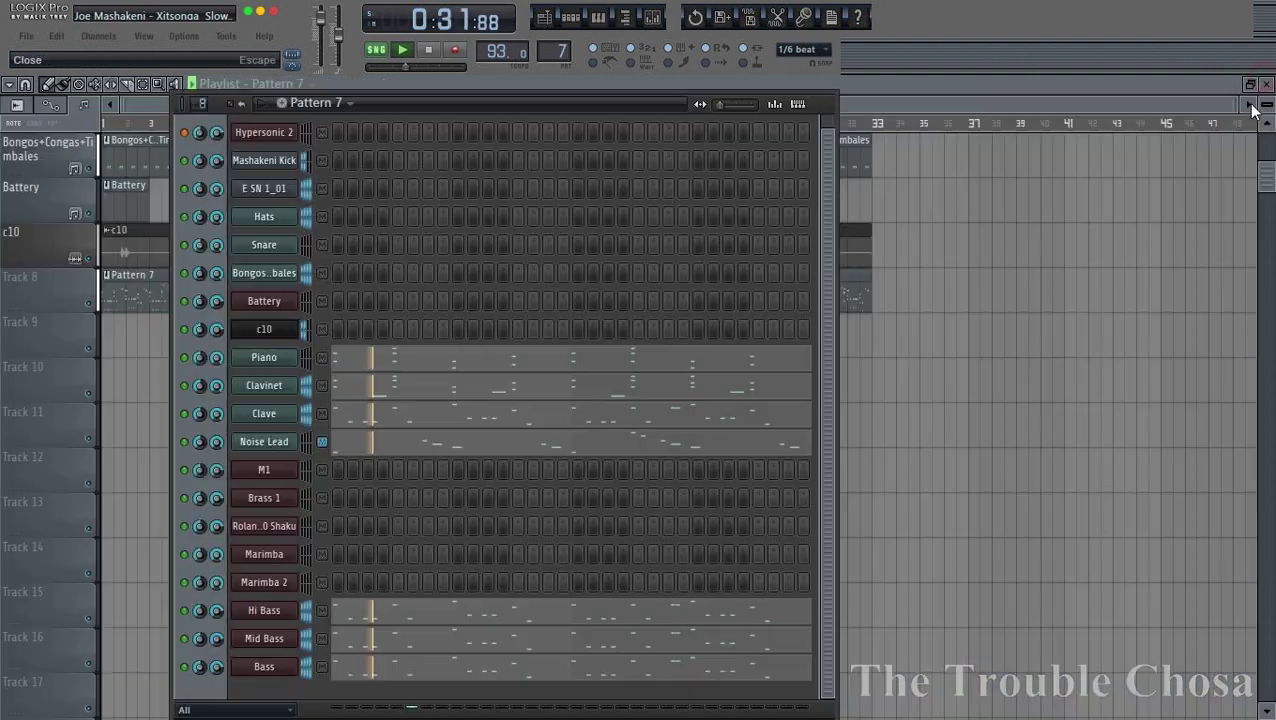
# Copy the Noise Lead channel's notes, paste them into the M1 channel, and mute Noise Lead
pyautogui.rightClick(290, 445)
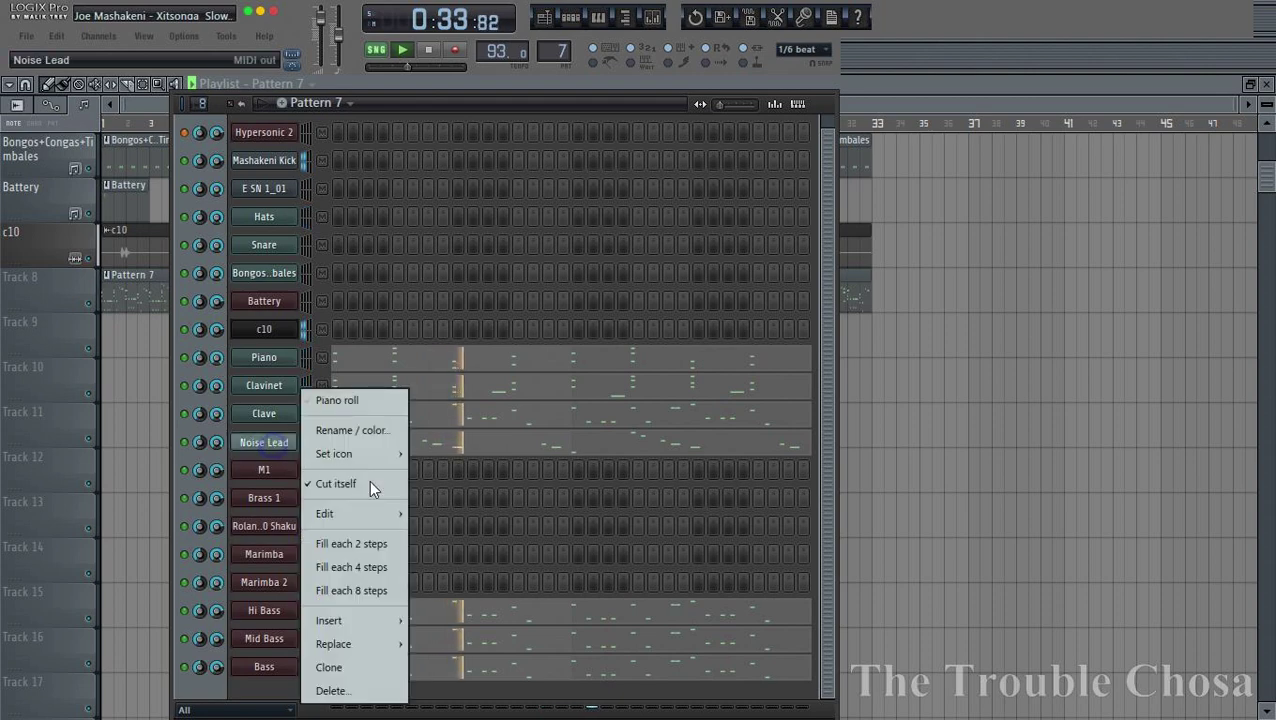
pyautogui.click(428, 540)
pyautogui.rightClick(275, 470)
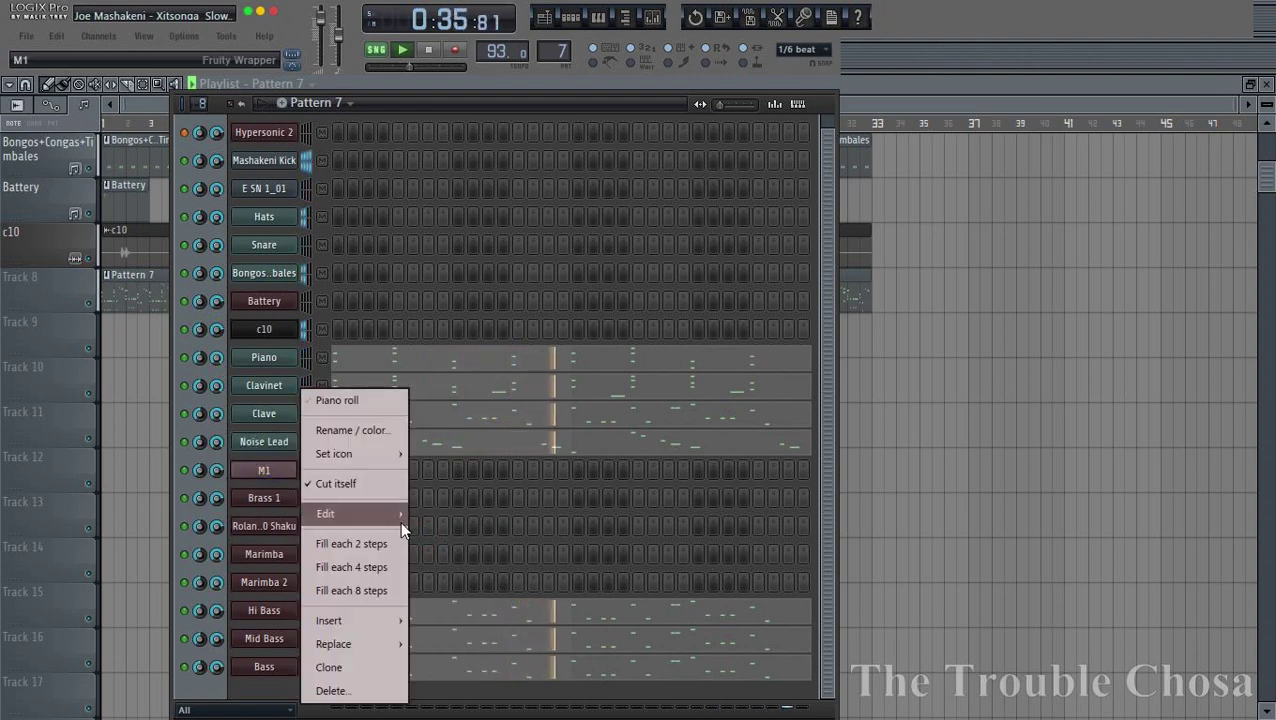
pyautogui.moveTo(370, 514)
pyautogui.click(440, 560)
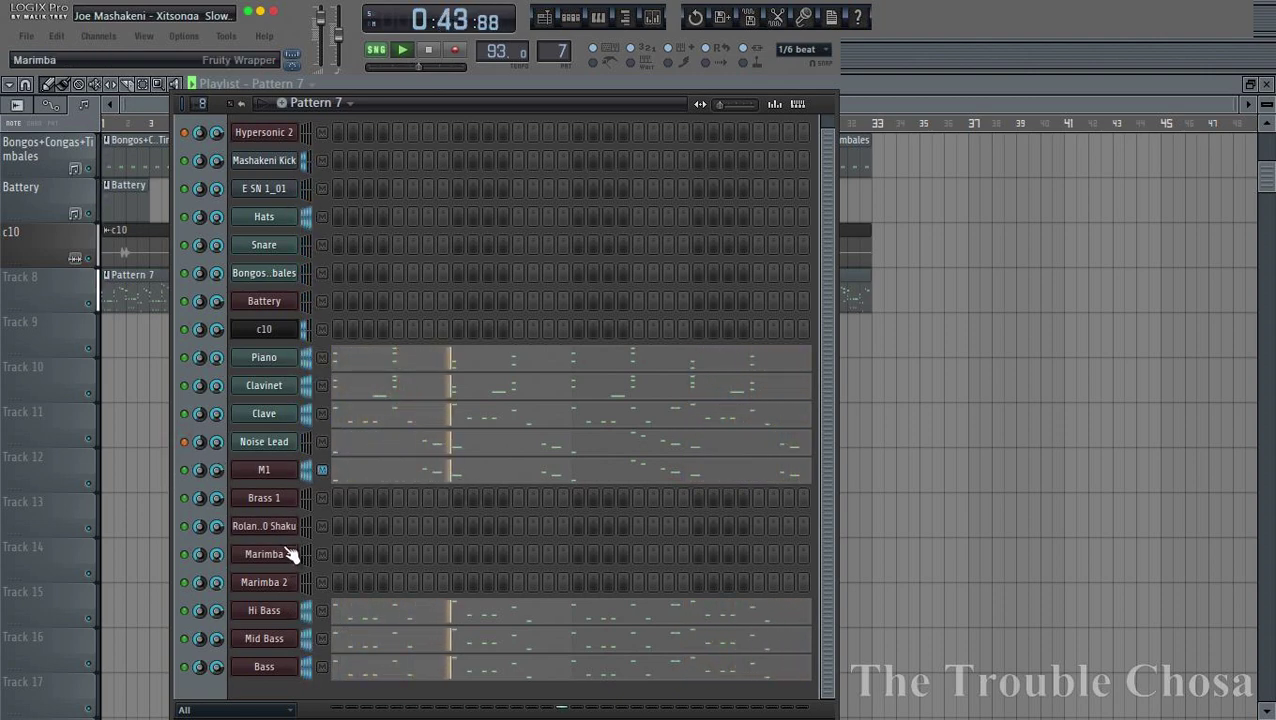
# Open the M1 channel's instrument to check its loaded sound, and close it
pyautogui.click(268, 472)
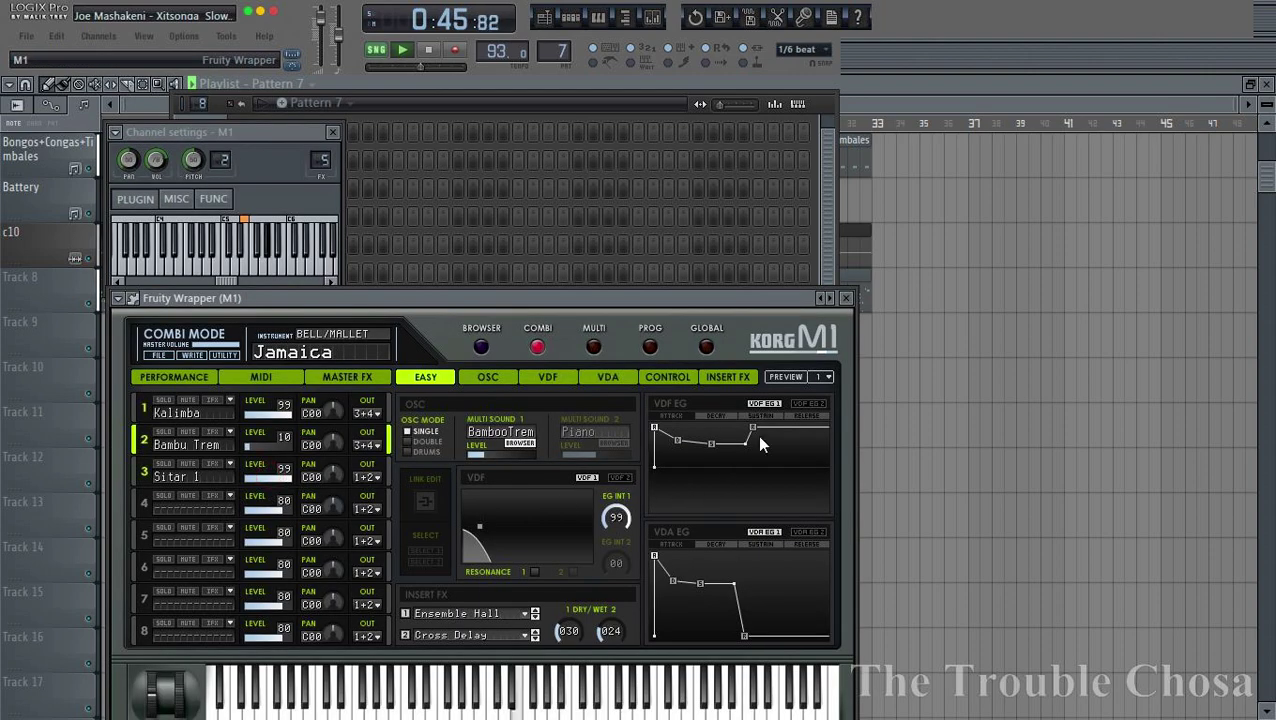
pyautogui.click(848, 299)
pyautogui.click(332, 135)
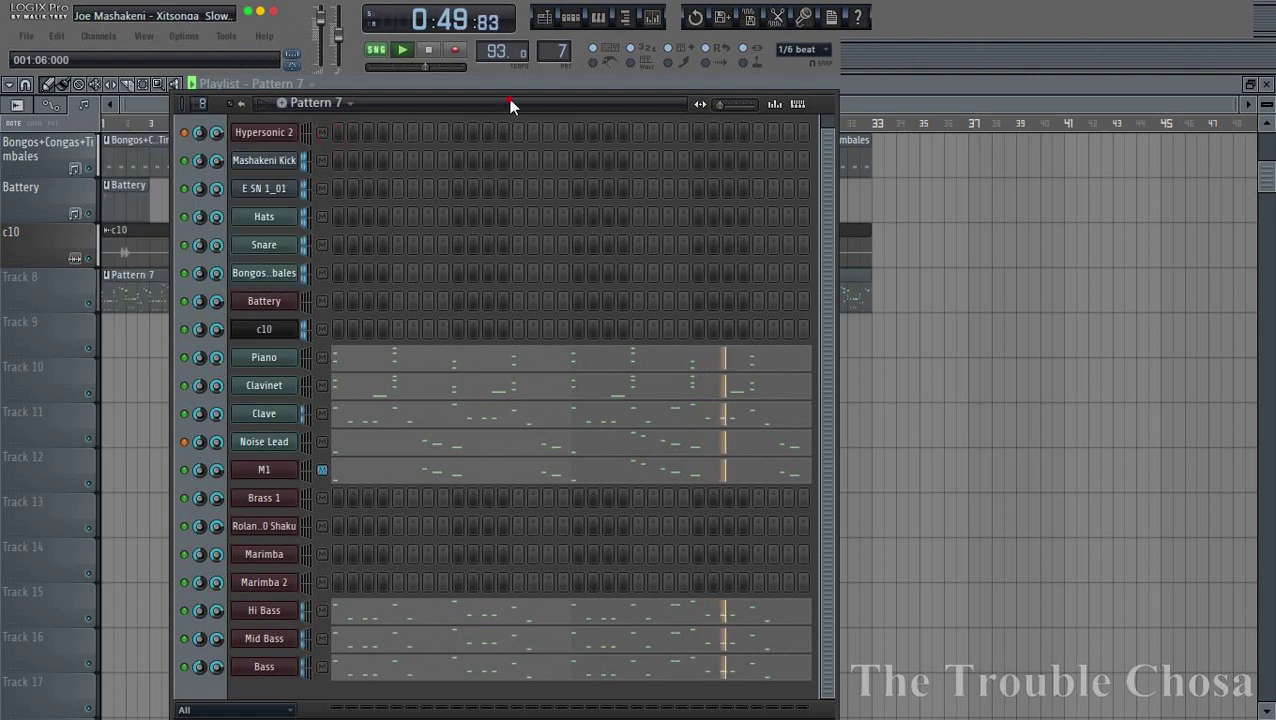
# Move the channel rack aside and save the project under its existing name, replacing the old file
pyautogui.moveTo(513, 103); pyautogui.dragTo(630, 84)
pyautogui.click(26, 36)
pyautogui.click(61, 182)
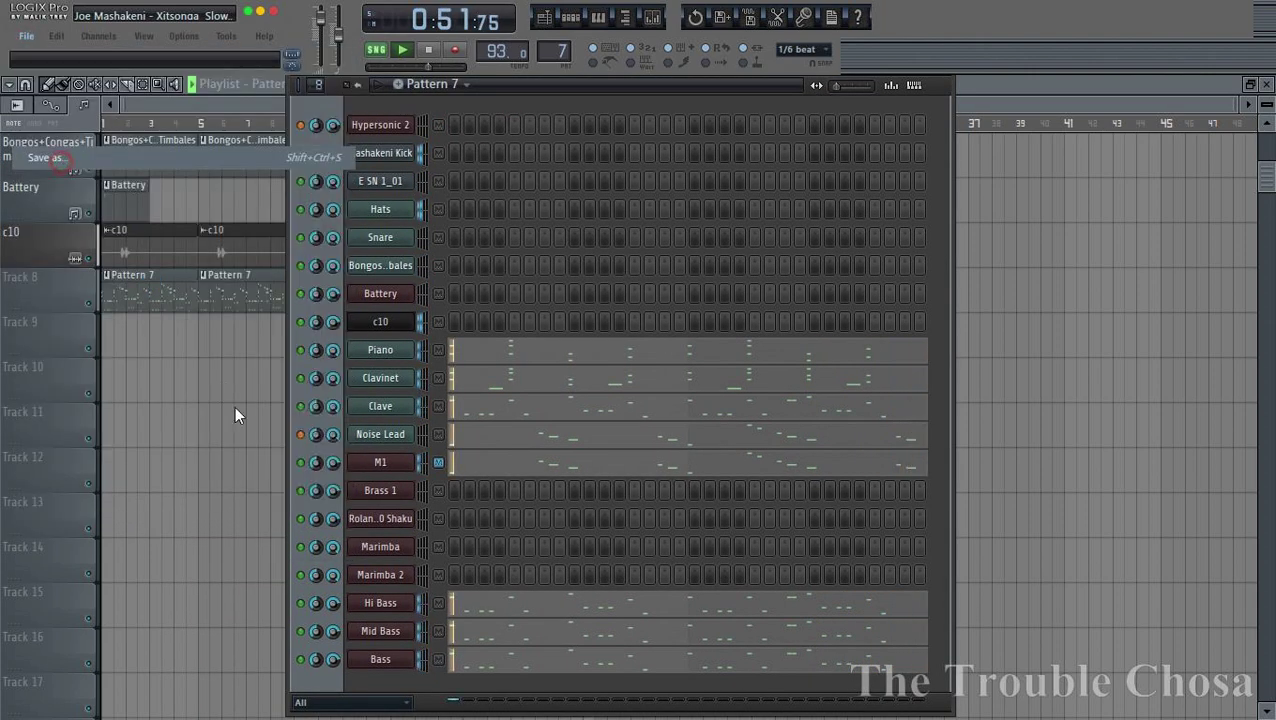
pyautogui.press('Return')
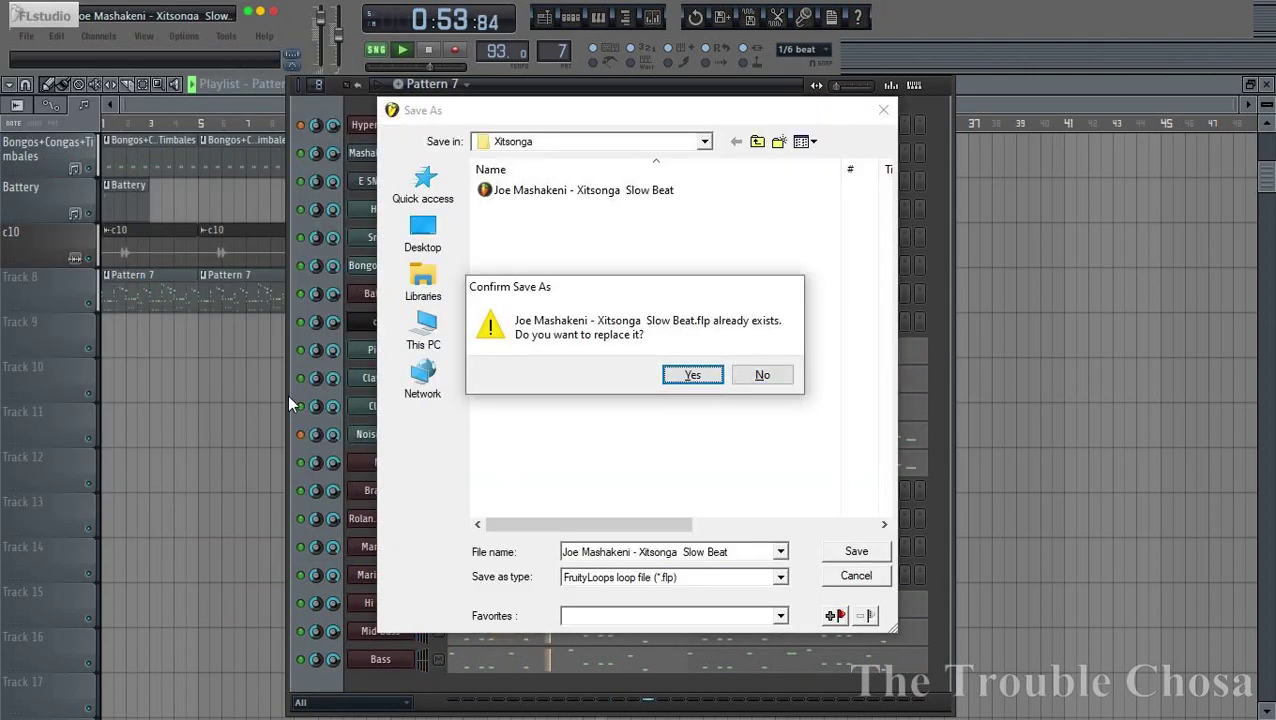
pyautogui.press('Return')
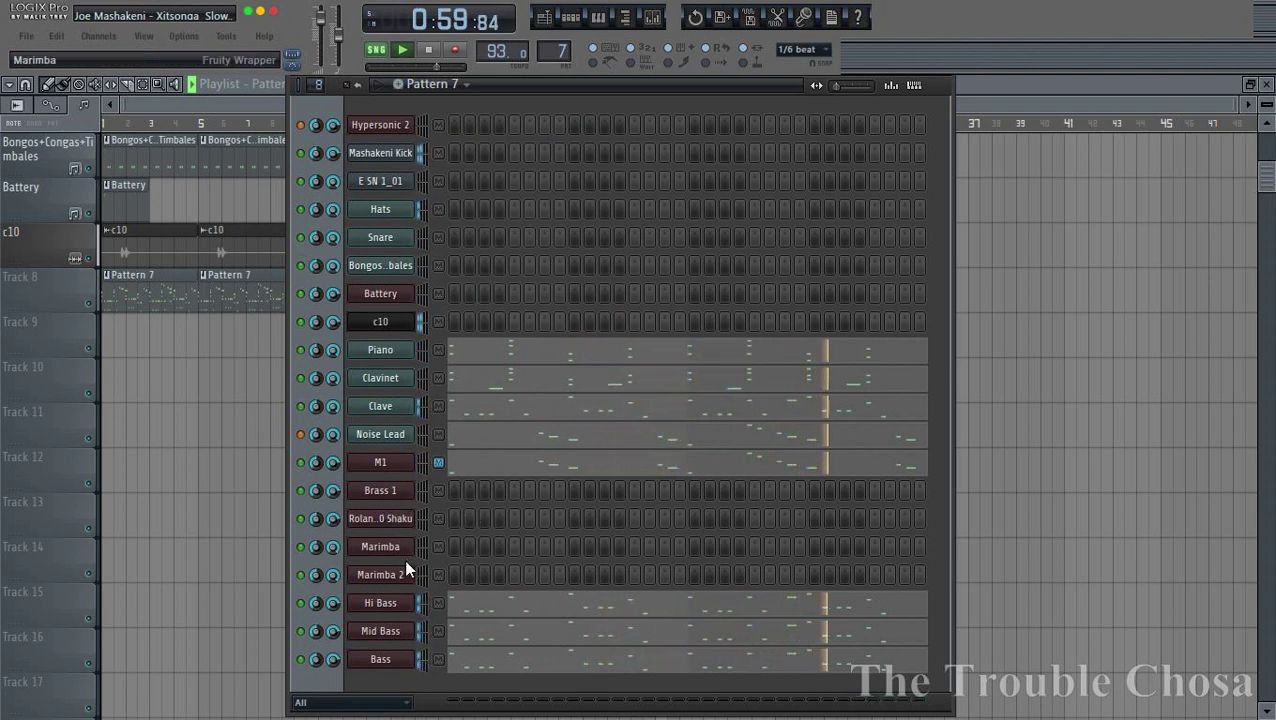
# Copy the Clavinet channel's notes into the Marimba 2 channel and check them in its piano roll
pyautogui.rightClick(386, 384)
pyautogui.moveTo(512, 503)
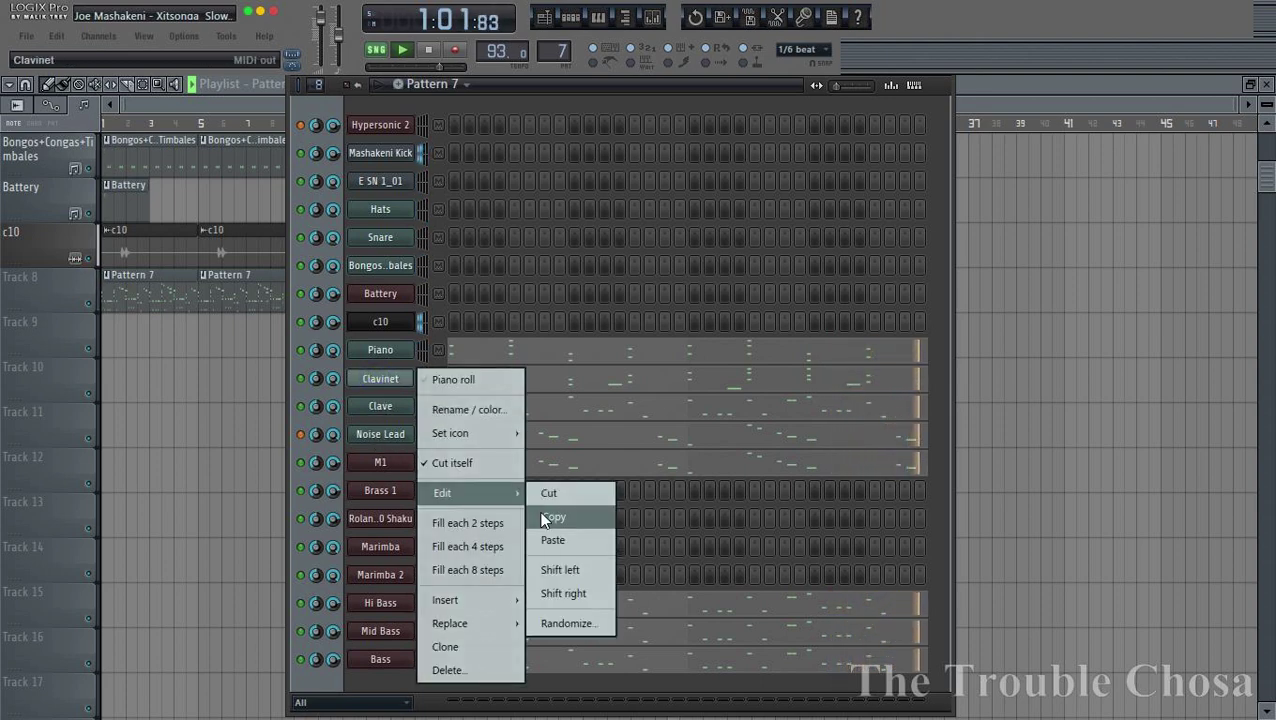
pyautogui.click(650, 513)
pyautogui.rightClick(398, 577)
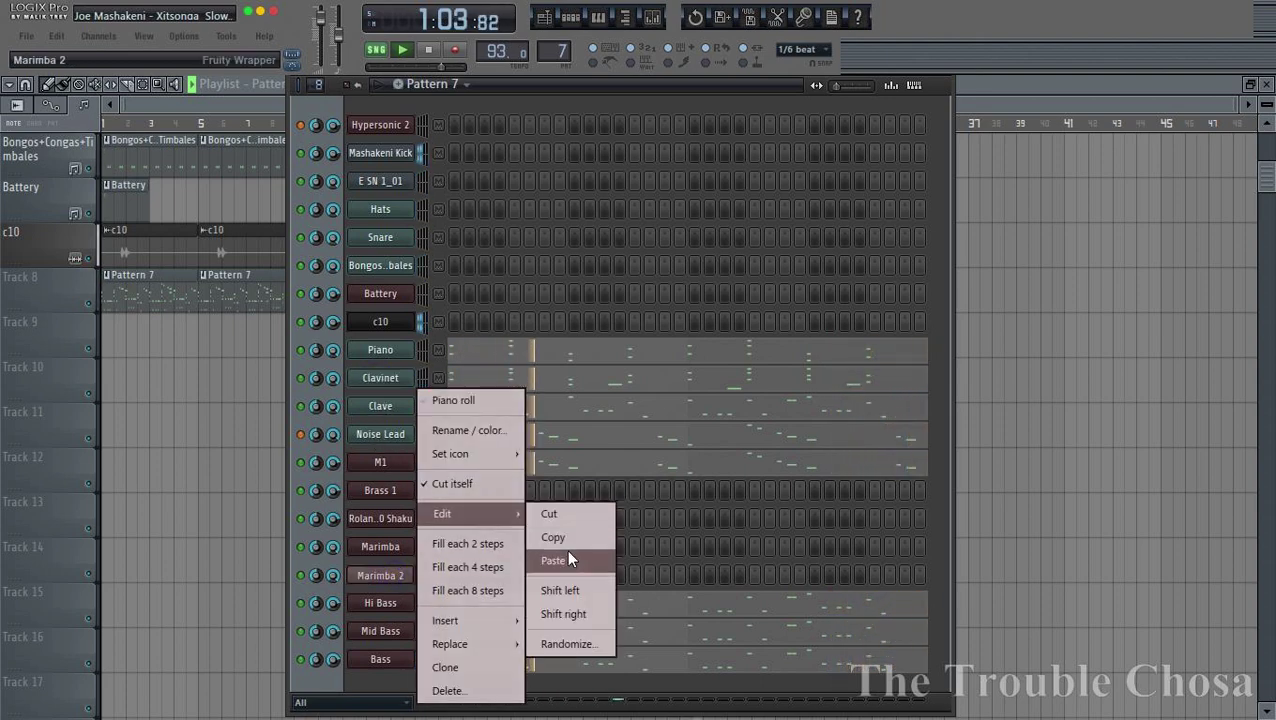
pyautogui.click(556, 560)
pyautogui.click(606, 584)
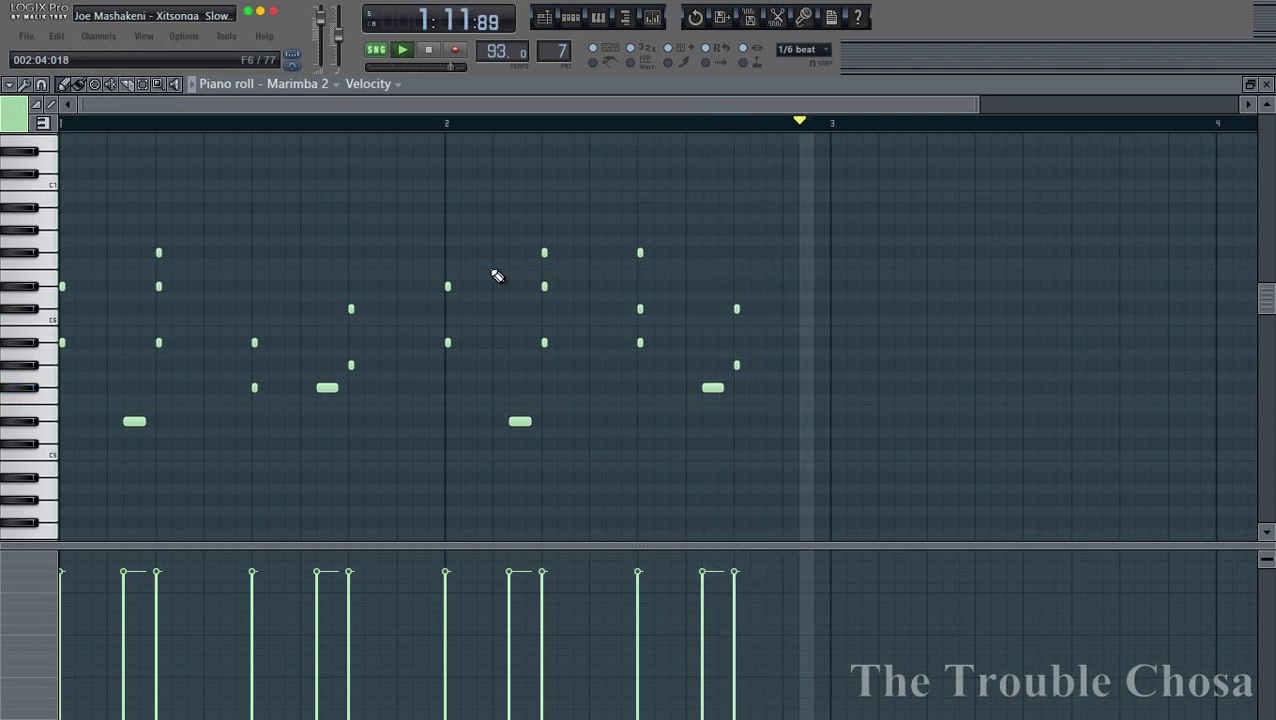
pyautogui.press('F7')
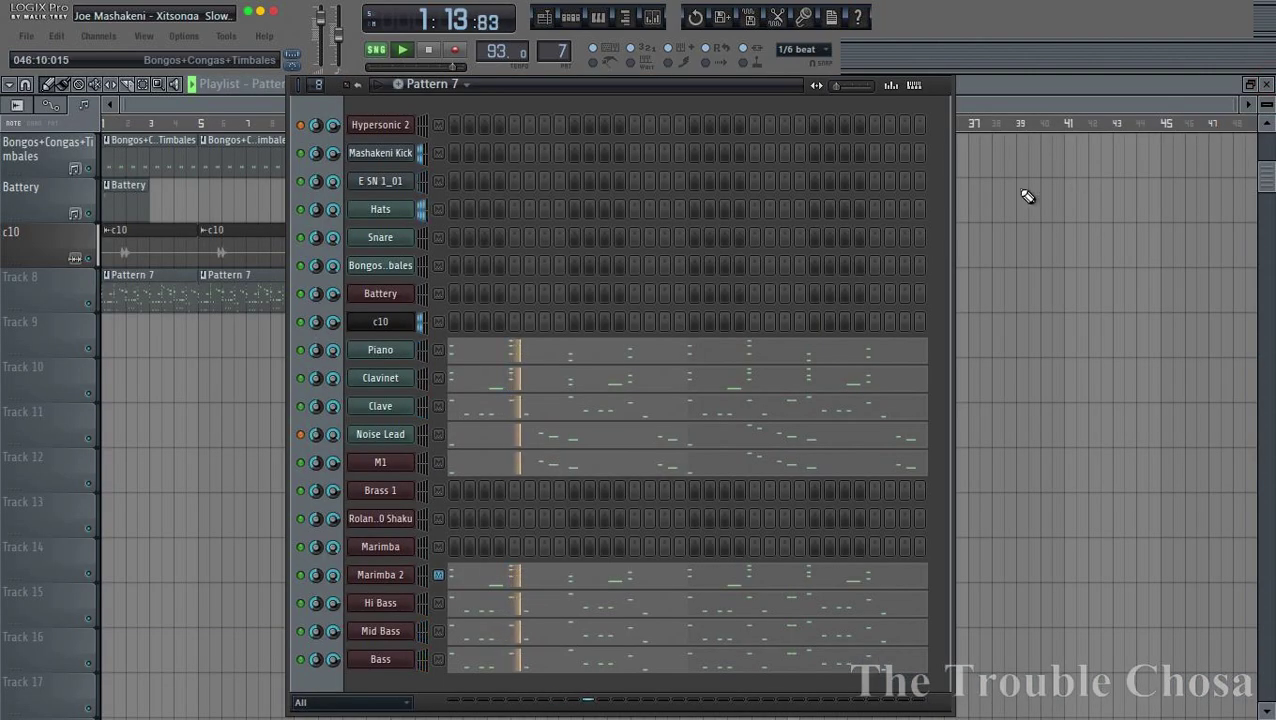
pyautogui.rightClick(394, 548)
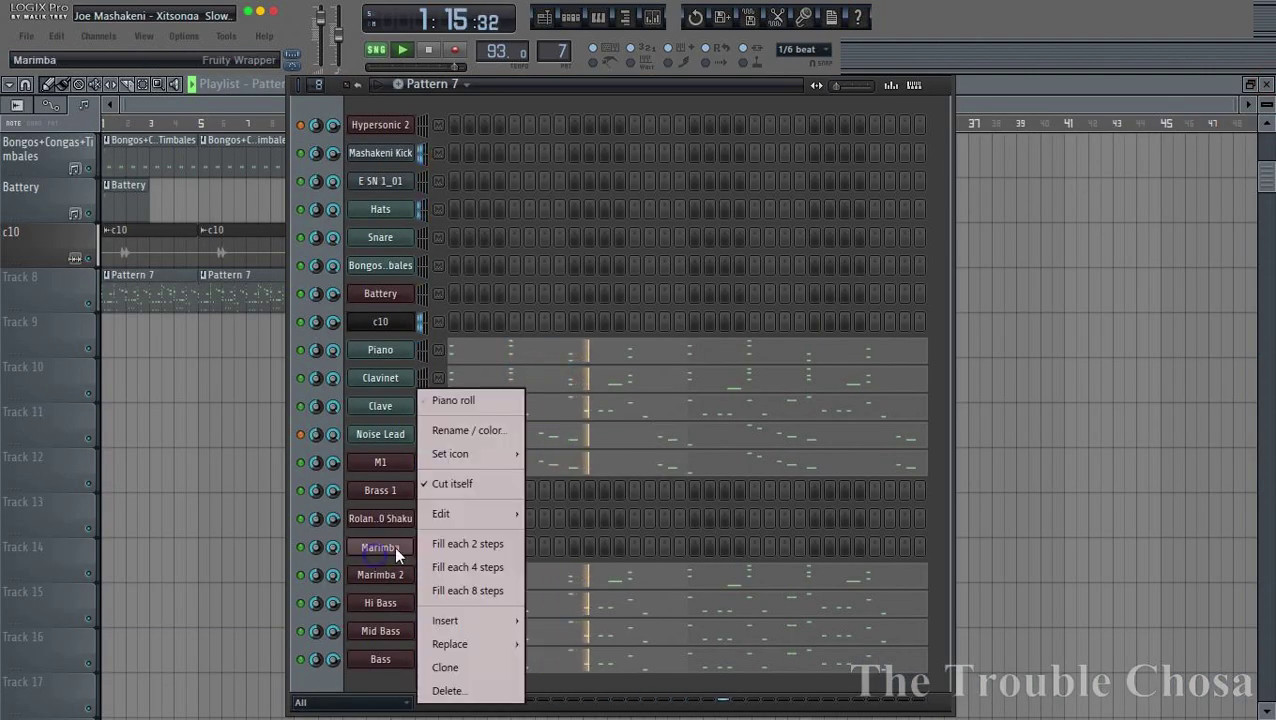
pyautogui.click(513, 405)
pyautogui.scroll(-2, 522, 130)
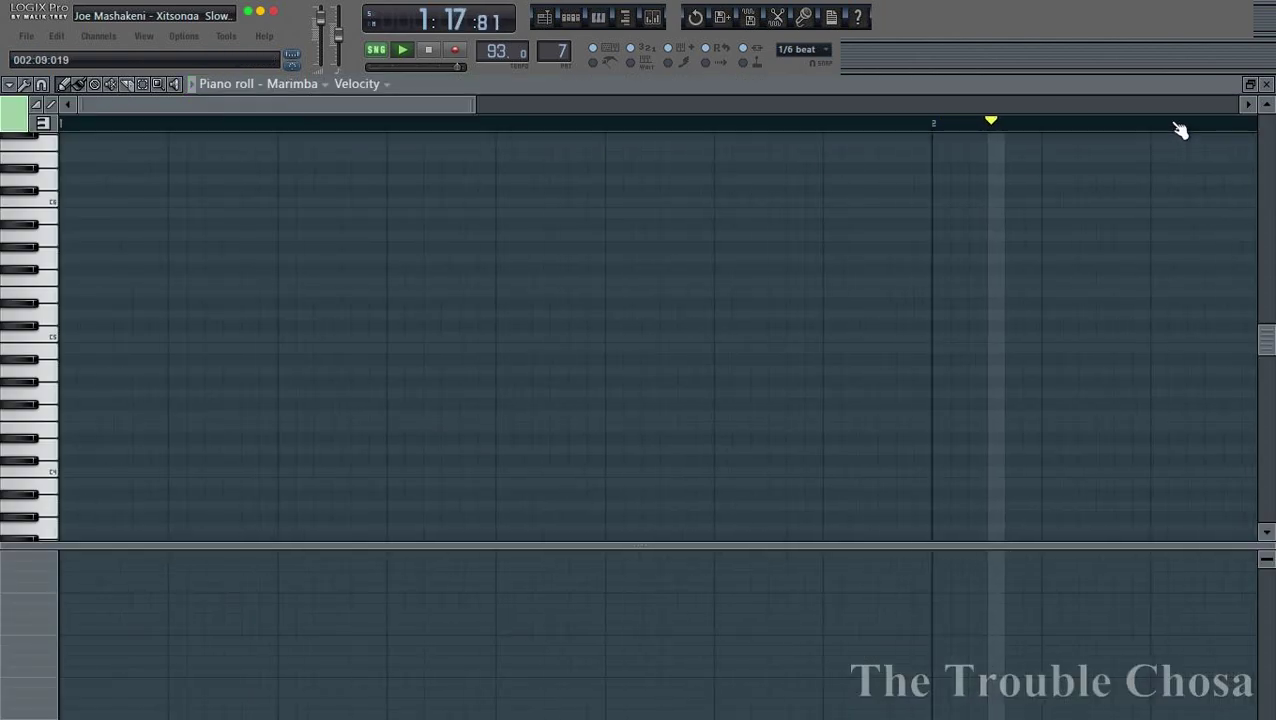
pyautogui.click(1266, 85)
# Copy the M1 channel's notes and paste them into the Marimba channel
pyautogui.rightClick(376, 497)
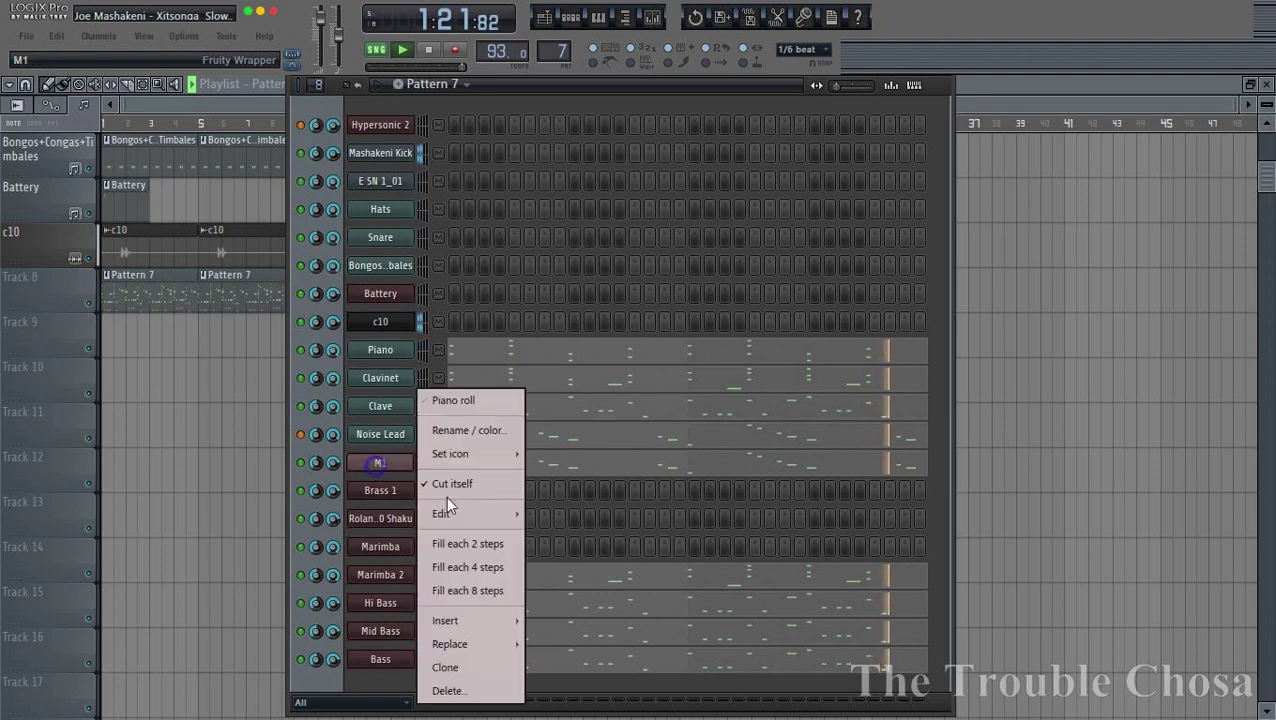
pyautogui.moveTo(462, 513)
pyautogui.click(555, 540)
pyautogui.rightClick(381, 546)
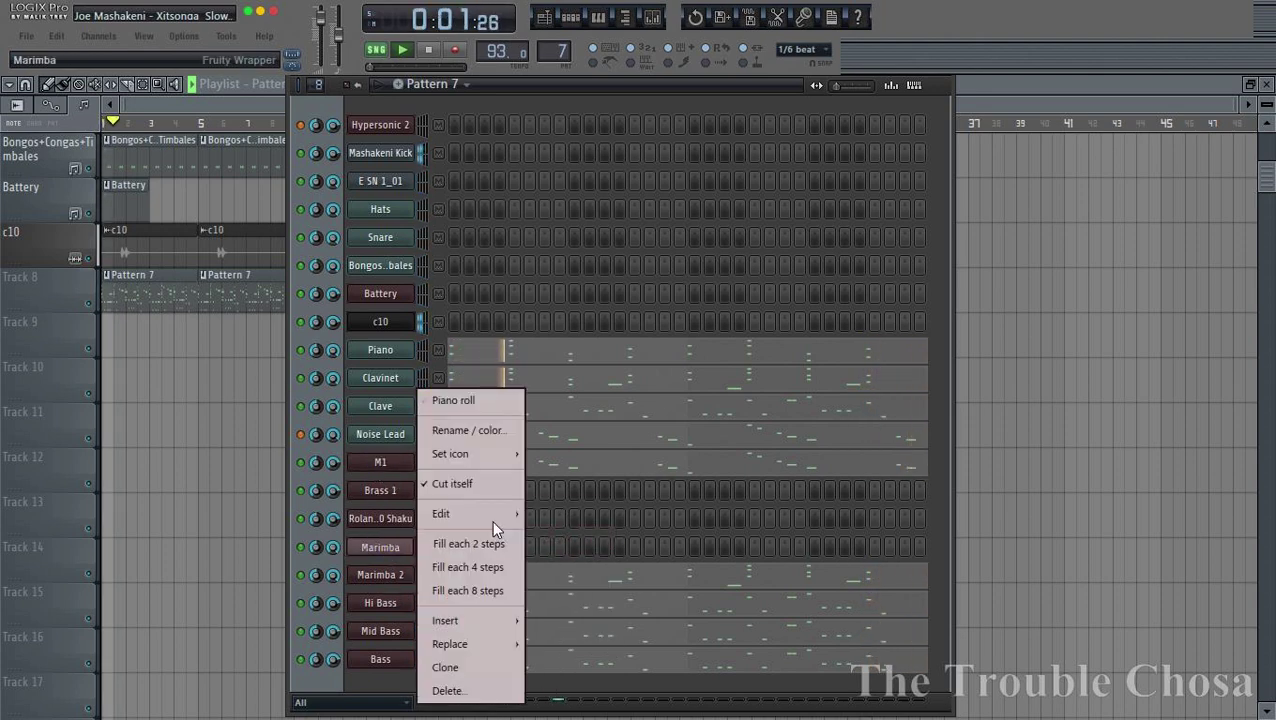
pyautogui.click(555, 562)
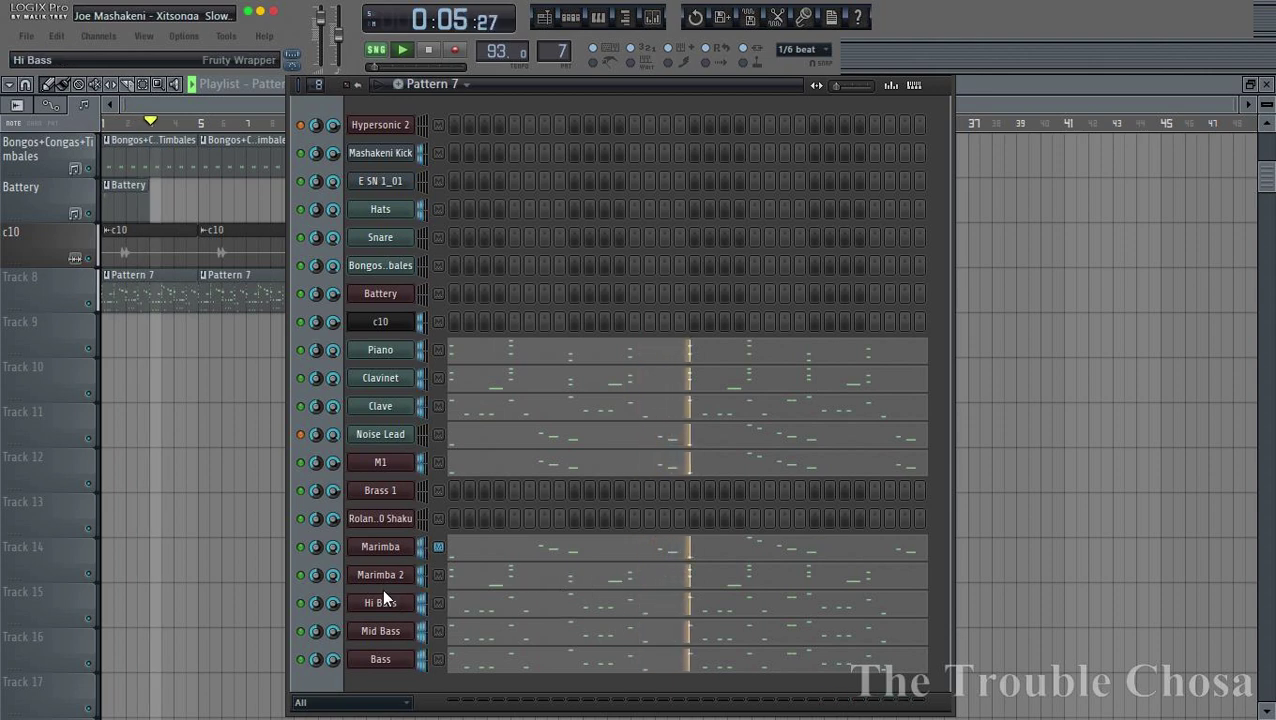
# Open the Marimba notes for editing and add lower harmony notes beneath the three-note phrase in the middle of bar 1
pyautogui.click(517, 548)
pyautogui.scroll(-5, 575, 262)
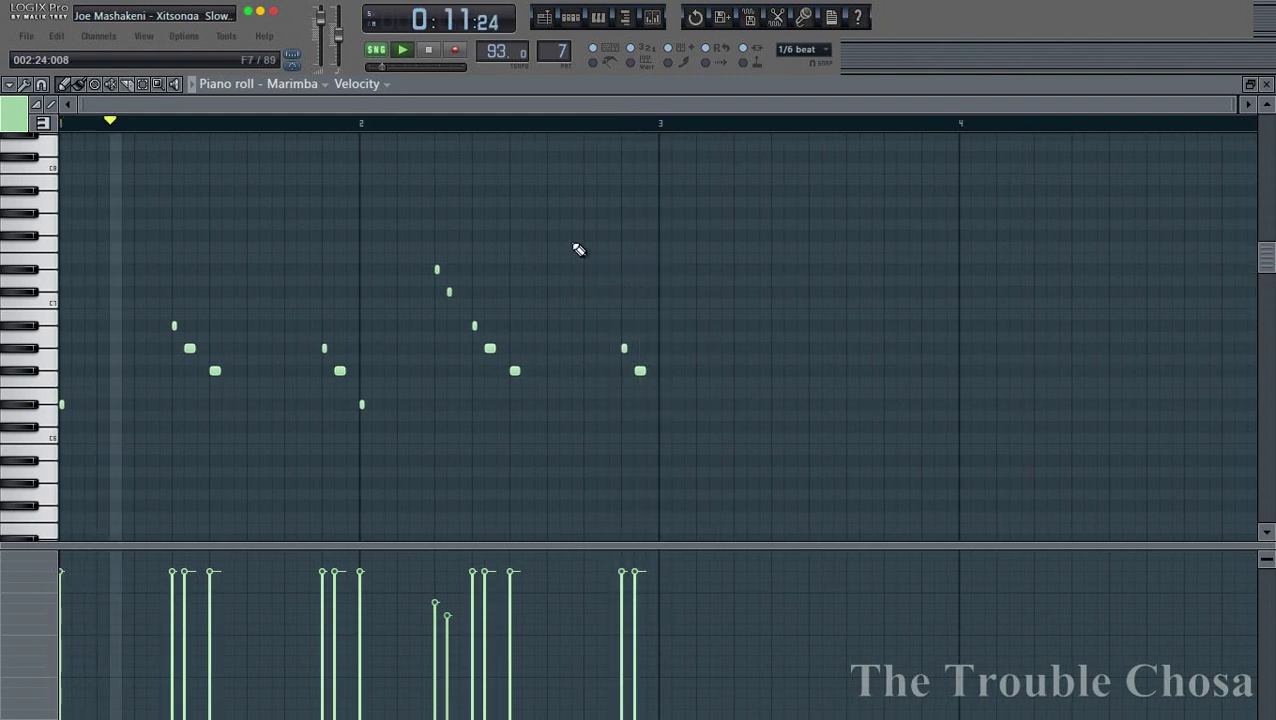
pyautogui.scroll(5, 185, 130)
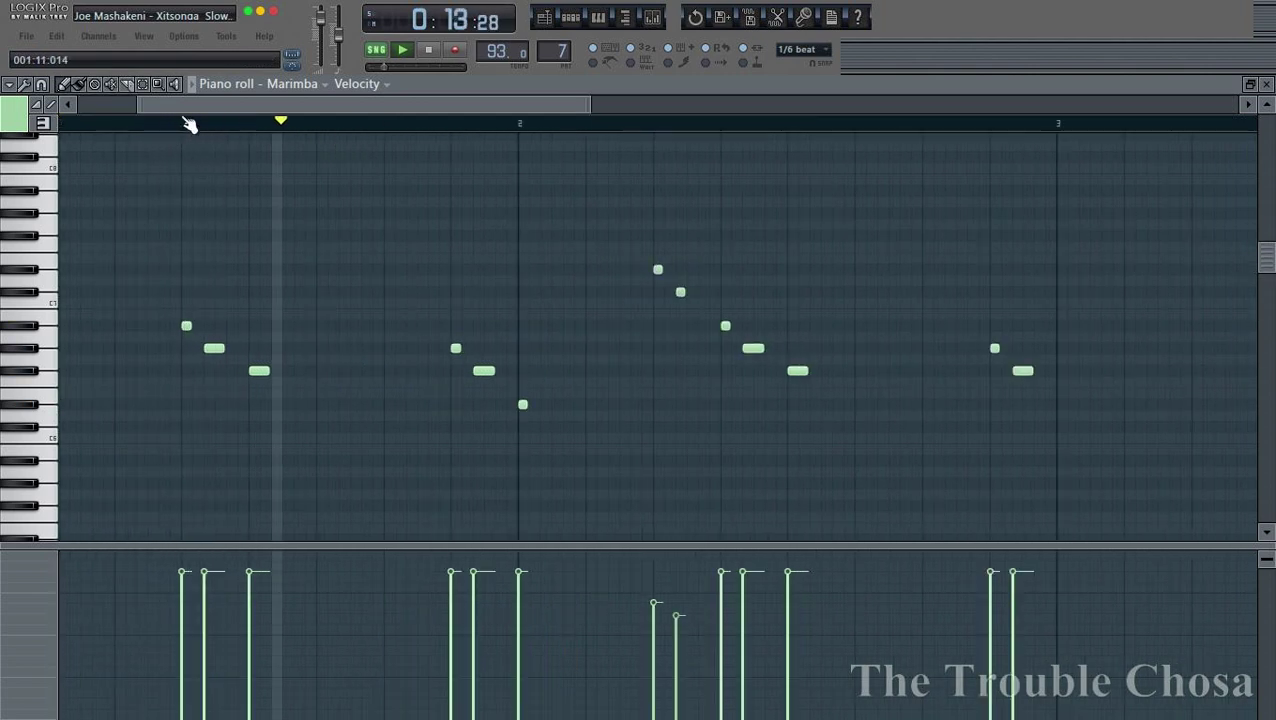
pyautogui.scroll(-3, 313, 379)
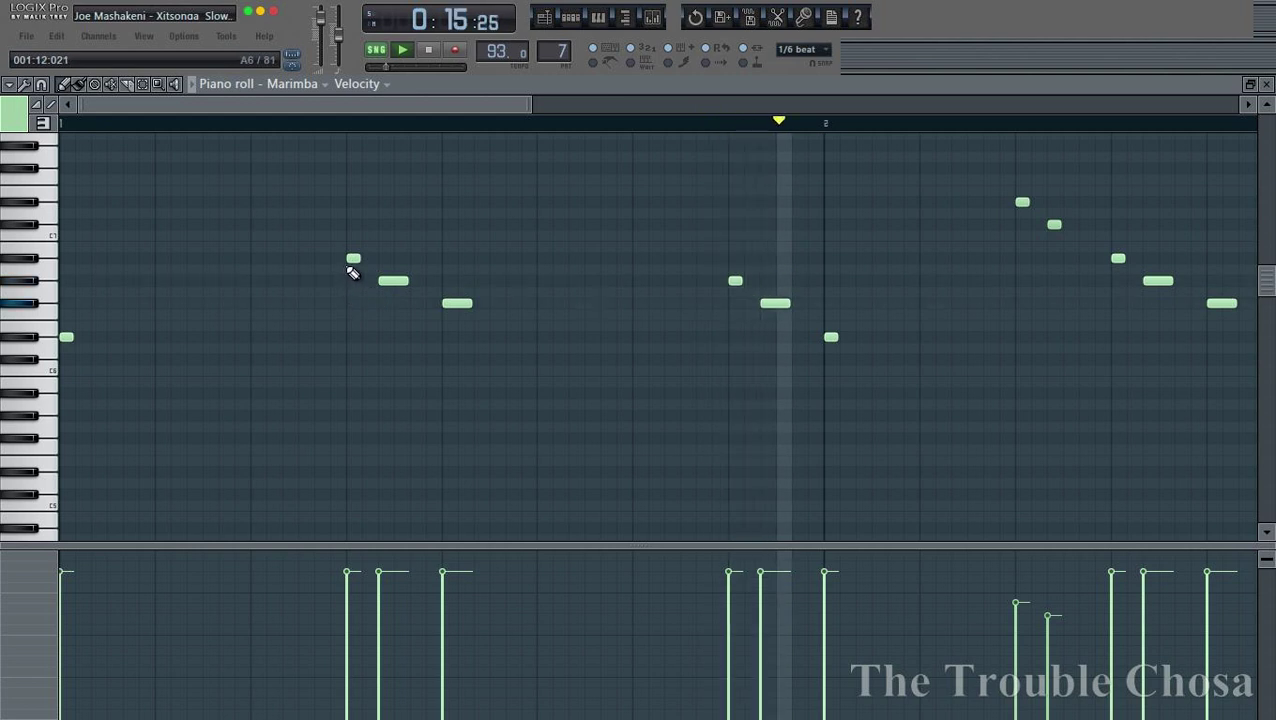
pyautogui.click(353, 260)
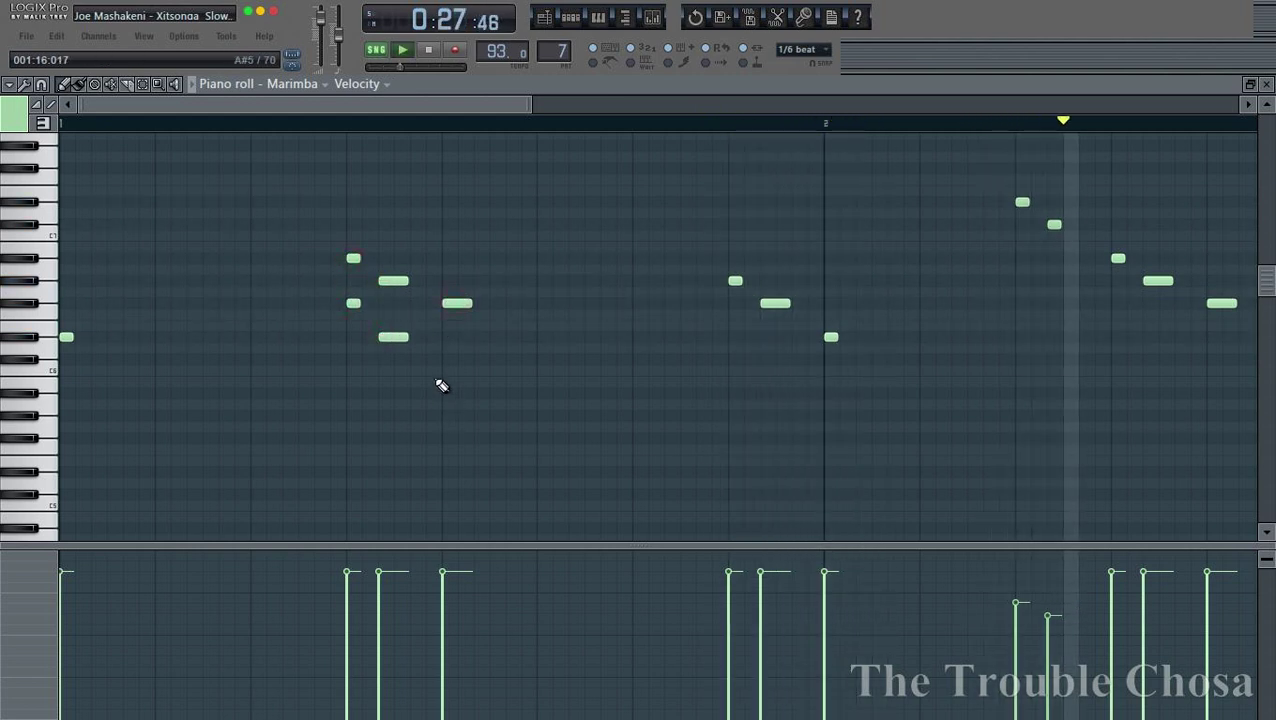
pyautogui.click(448, 359)
pyautogui.click(248, 128)
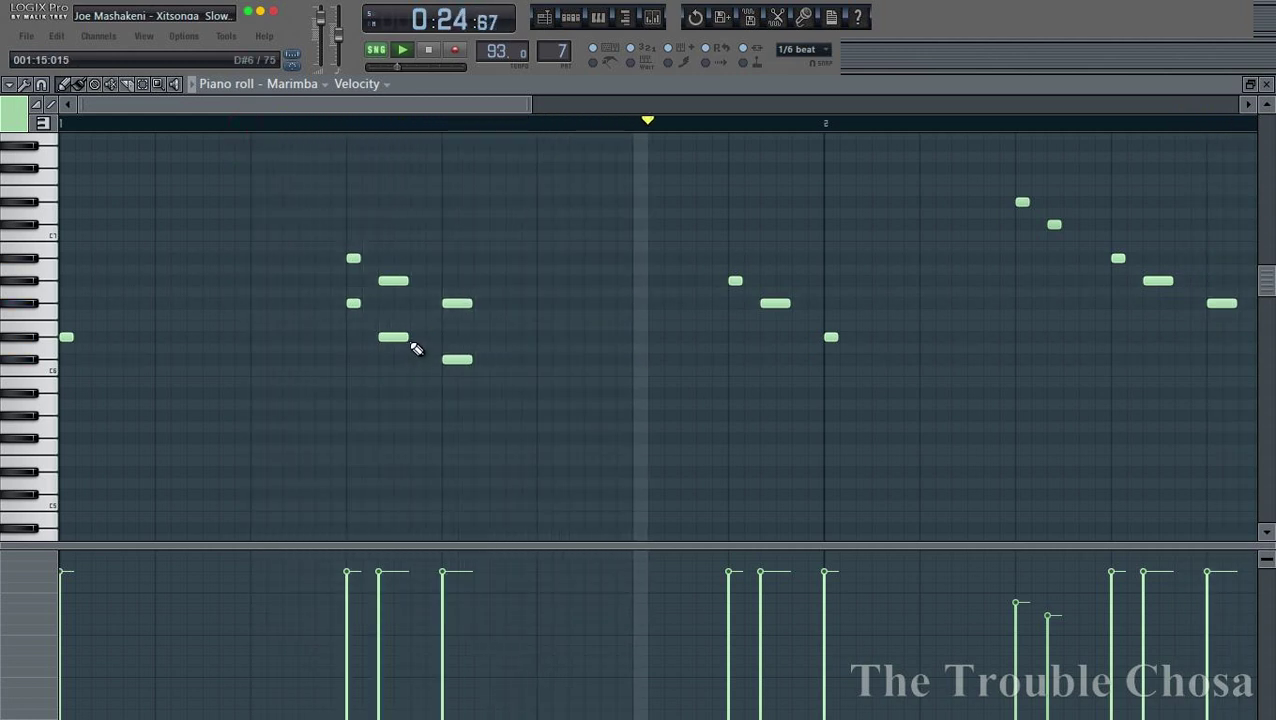
# Add lower harmony notes beneath the Marimba's two closing notes of bar 1
pyautogui.press('space')
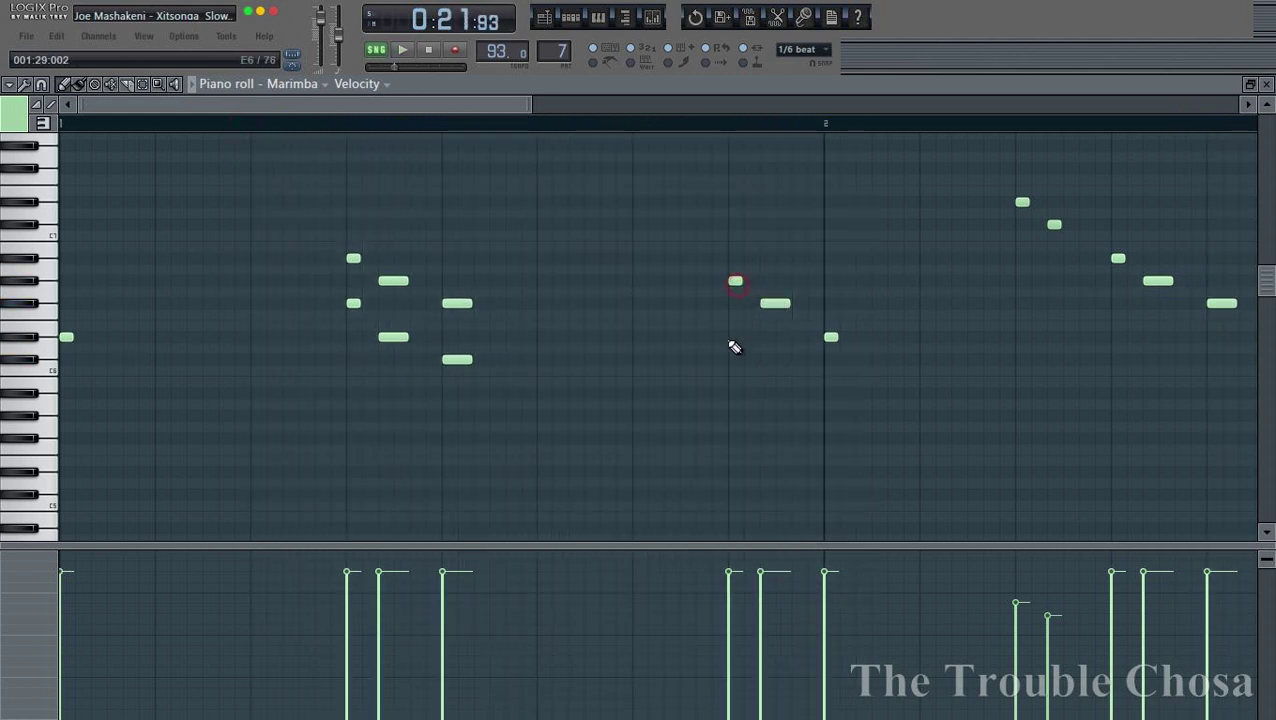
pyautogui.press('space')
pyautogui.click(772, 359)
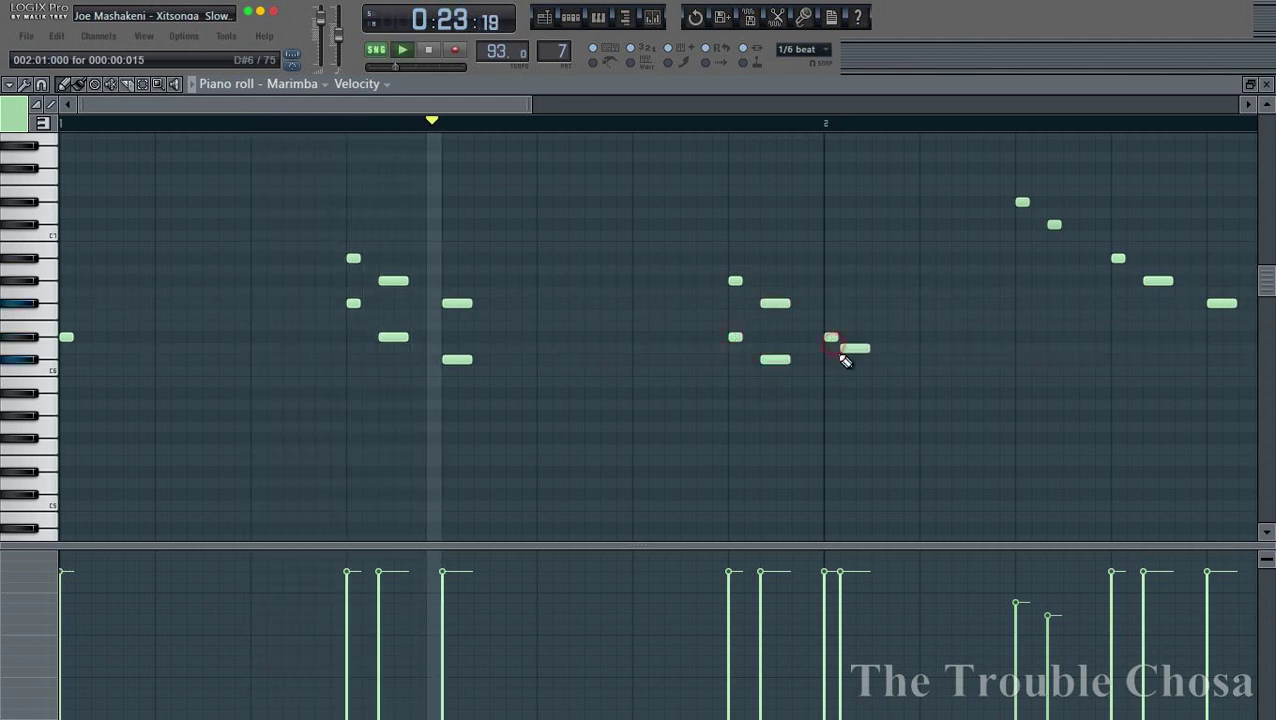
# Add an A#5 harmony note beneath bar 1's opening Marimba note and delete the notes at the start of bar 2
pyautogui.click(828, 392)
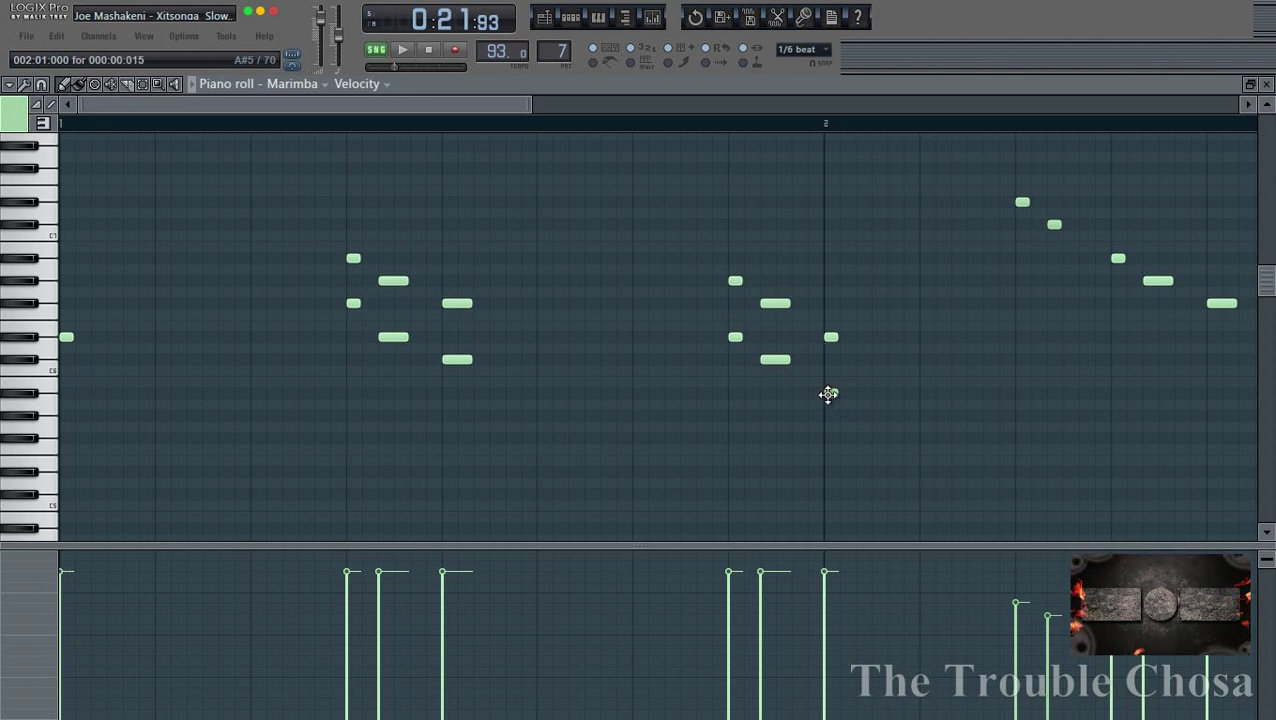
pyautogui.moveTo(50, 395); pyautogui.dragTo(50, 393)
pyautogui.rightClick(832, 338)
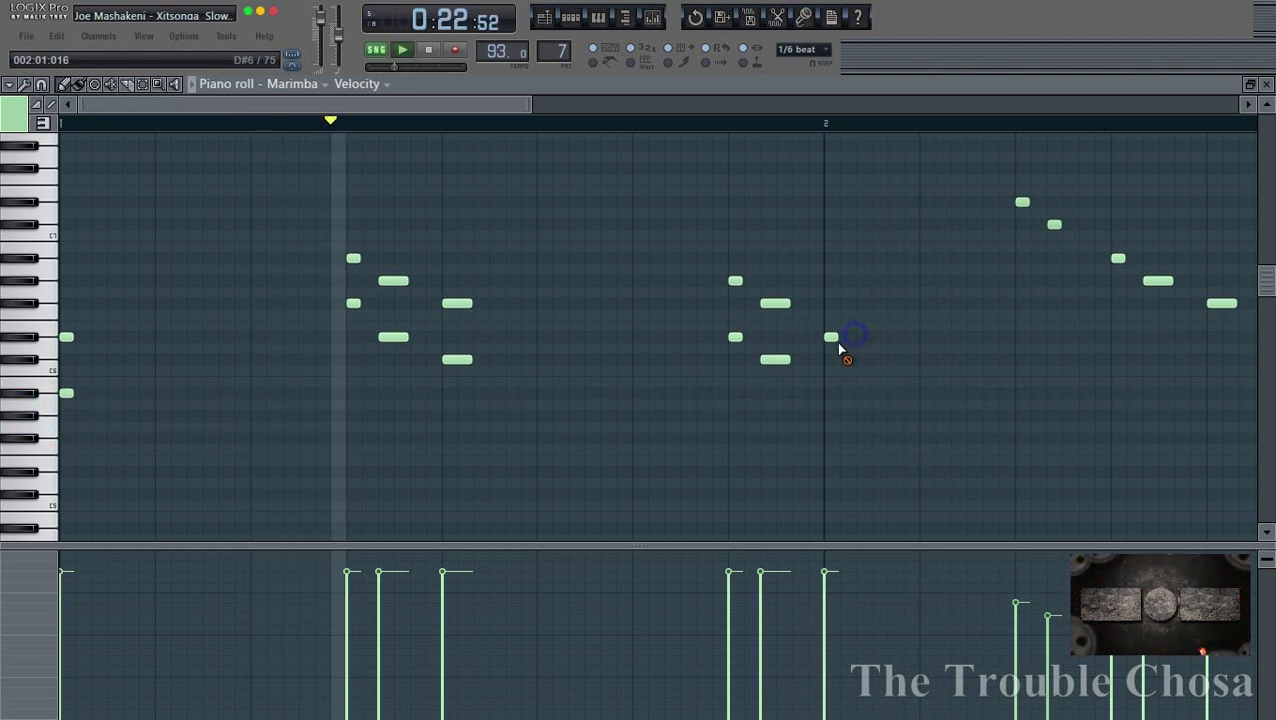
# Try removing all remaining Marimba notes from bar 2, and undo the deletion
pyautogui.scroll(-1, 812, 128)
pyautogui.scroll(-3, 815, 135)
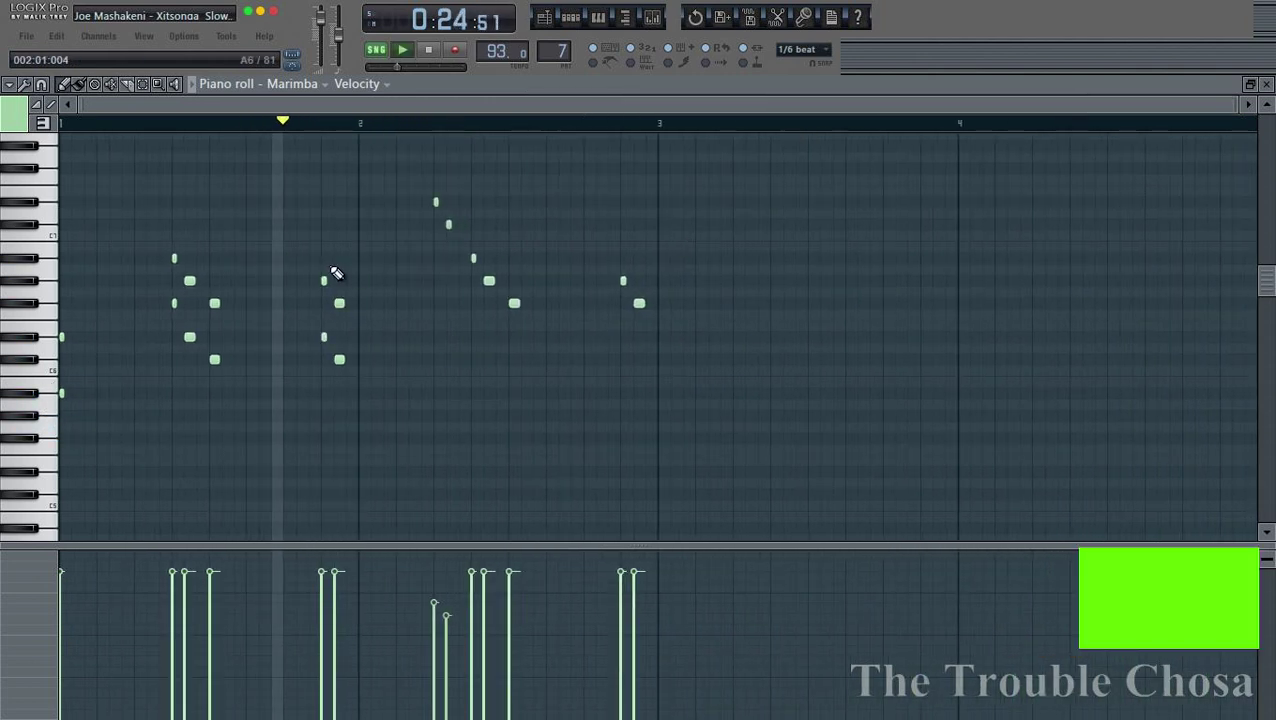
pyautogui.click(142, 87)
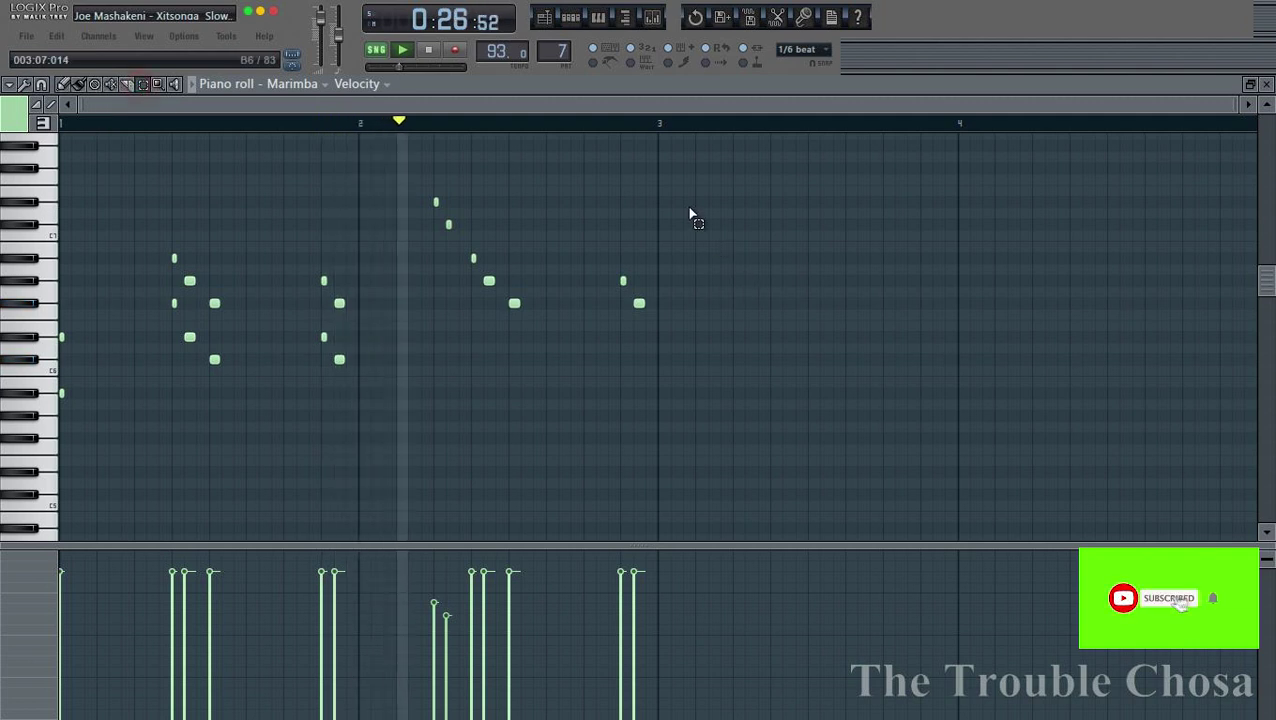
pyautogui.moveTo(665, 140)
pyautogui.mouseDown()
pyautogui.moveTo(407, 339)
pyautogui.moveTo(420, 340)
pyautogui.mouseUp()
pyautogui.press('Delete')
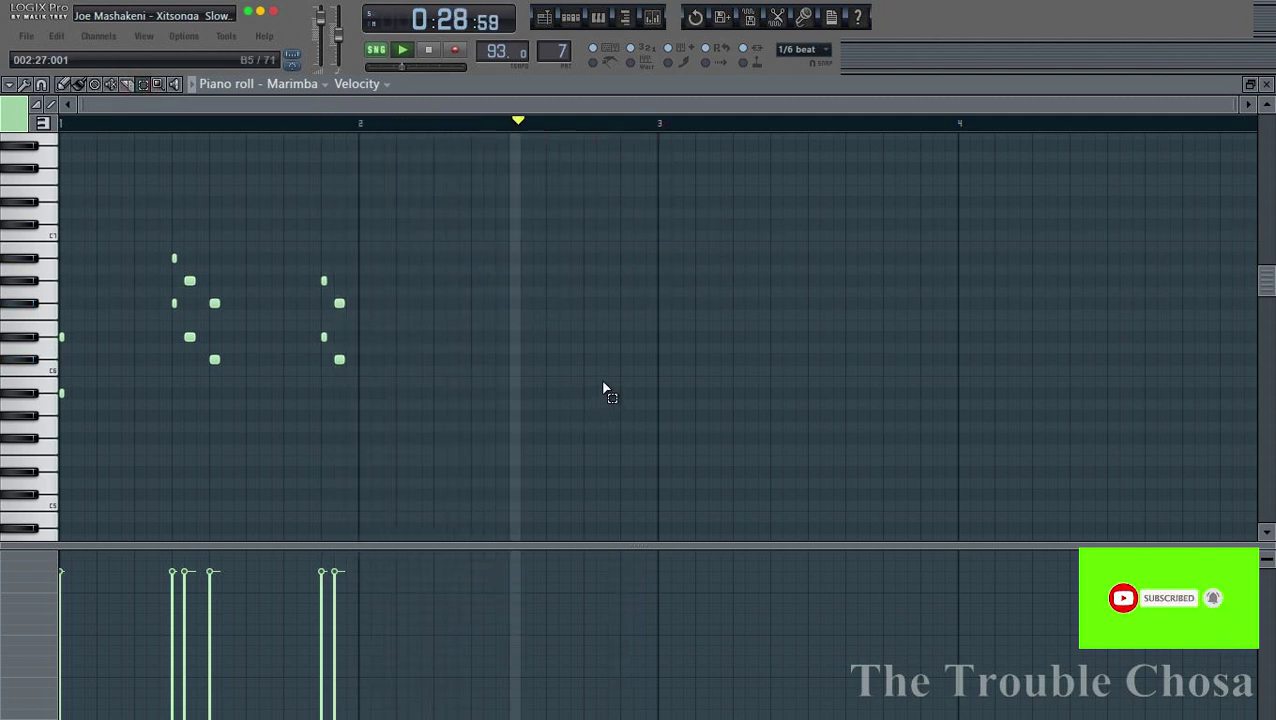
pyautogui.moveTo(363, 124); pyautogui.dragTo(60, 124)
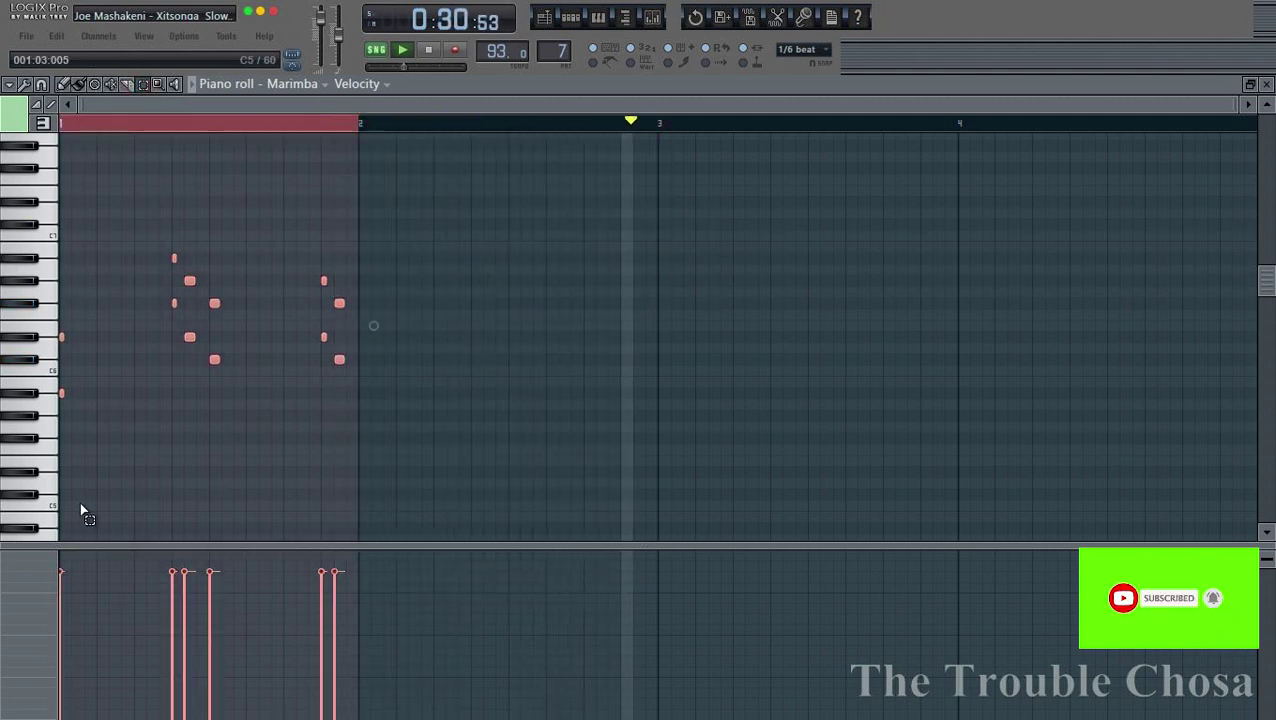
pyautogui.click(56, 36)
pyautogui.click(55, 55)
pyautogui.click(760, 352)
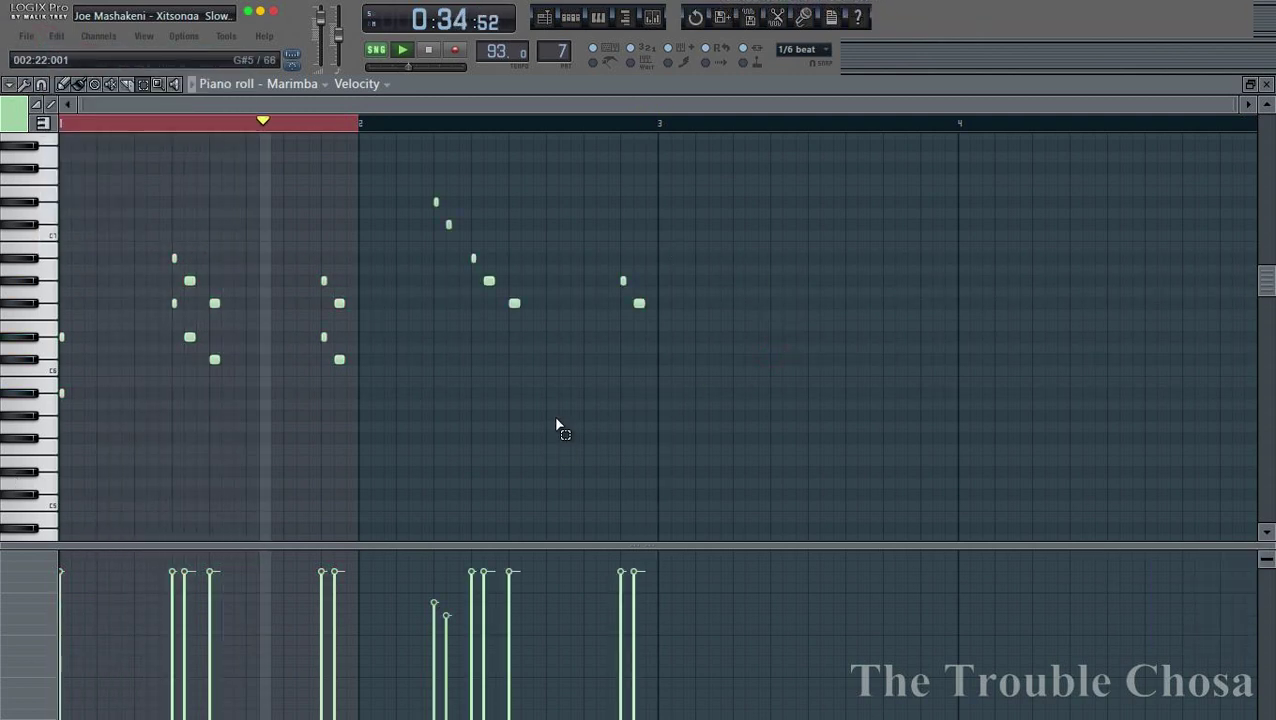
# Delete bar 2's Marimba notes except the first two, and duplicate bar 1's notes into bar 2 with snap set to Line
pyautogui.moveTo(682, 254); pyautogui.dragTo(467, 333)
pyautogui.press('Delete')
pyautogui.moveTo(347, 185); pyautogui.dragTo(108, 370)
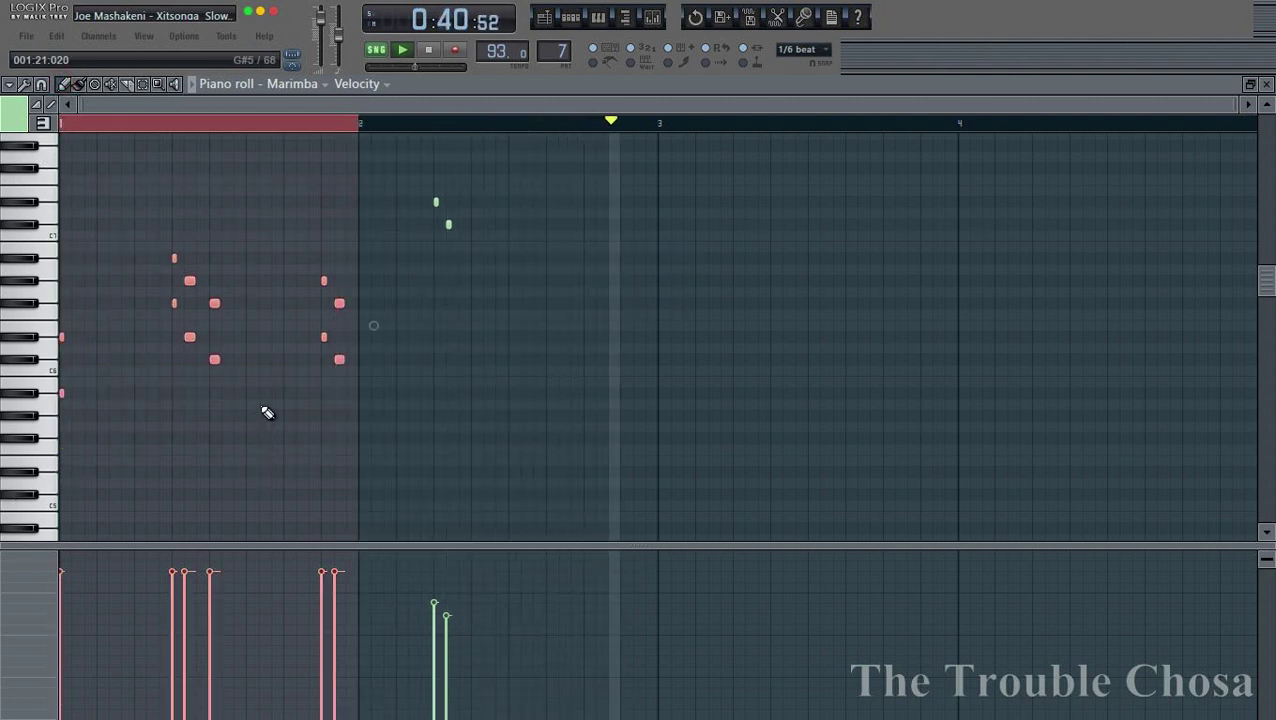
pyautogui.click(803, 49)
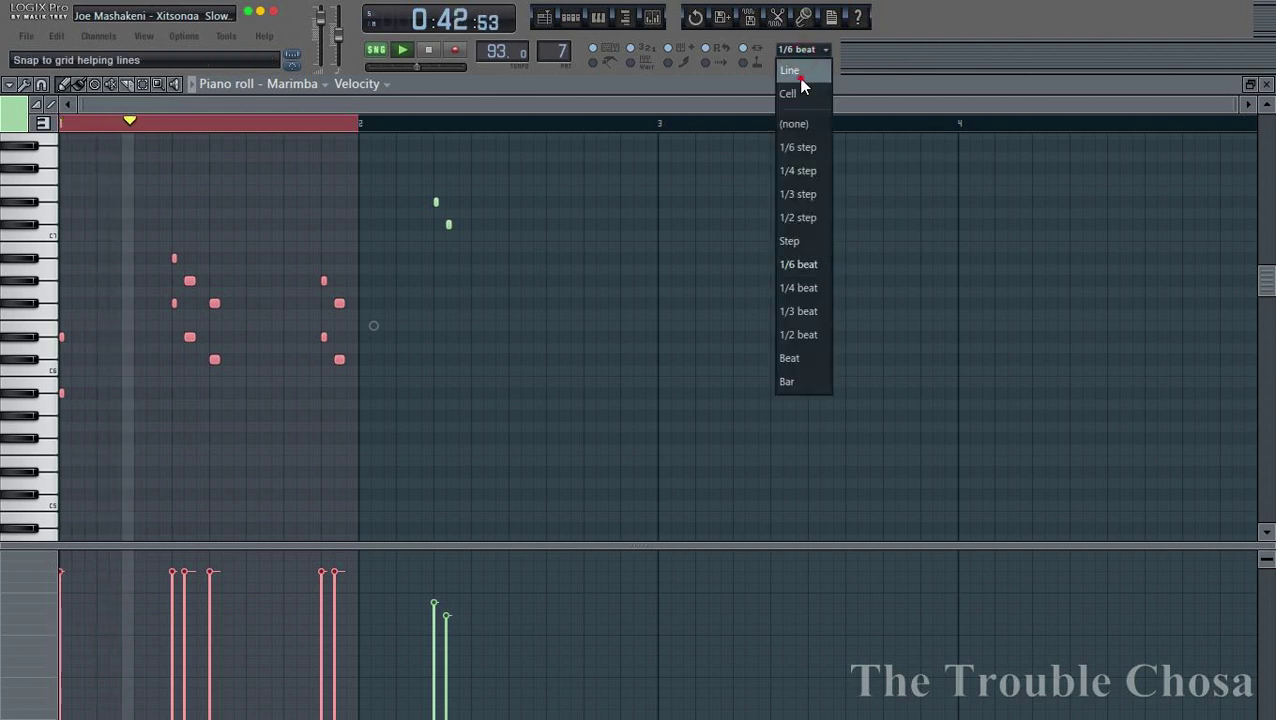
pyautogui.click(803, 84)
pyautogui.hotkey('ctrl', 'b')
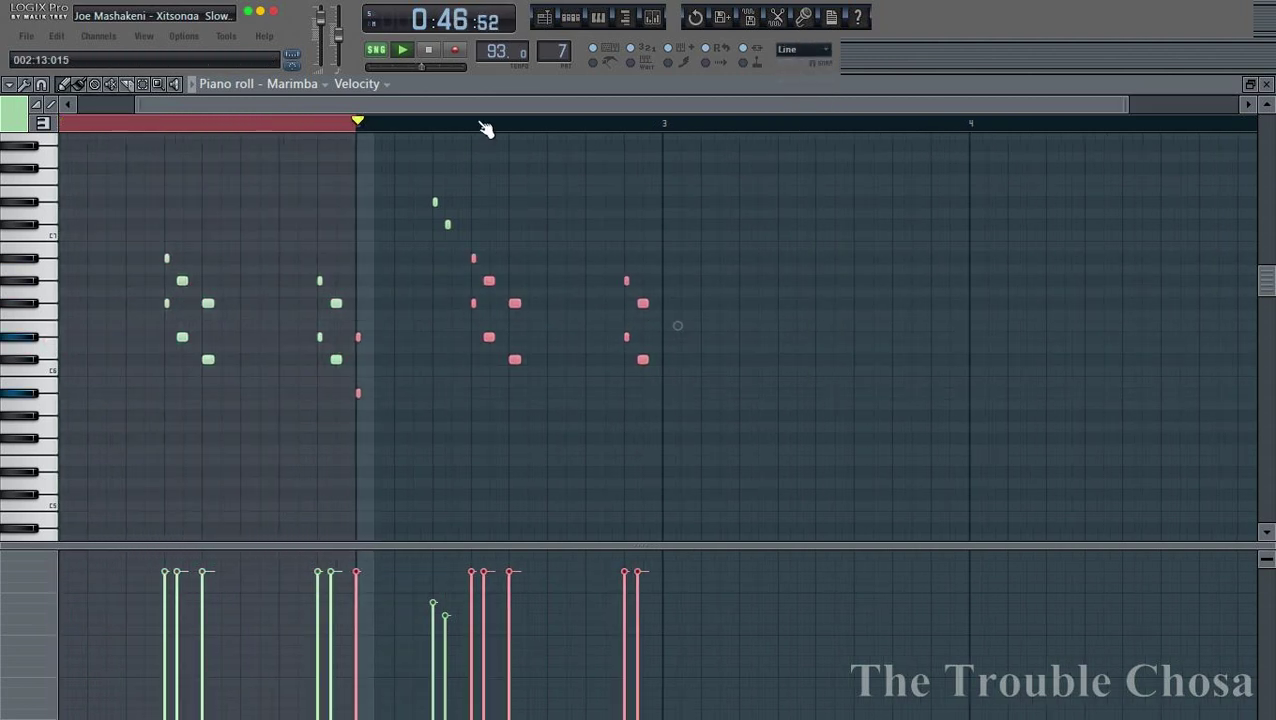
# Add lower harmony notes beneath the two highest Marimba notes in bar 2 and close the note editor
pyautogui.scroll(2, 487, 123)
pyautogui.click(588, 203)
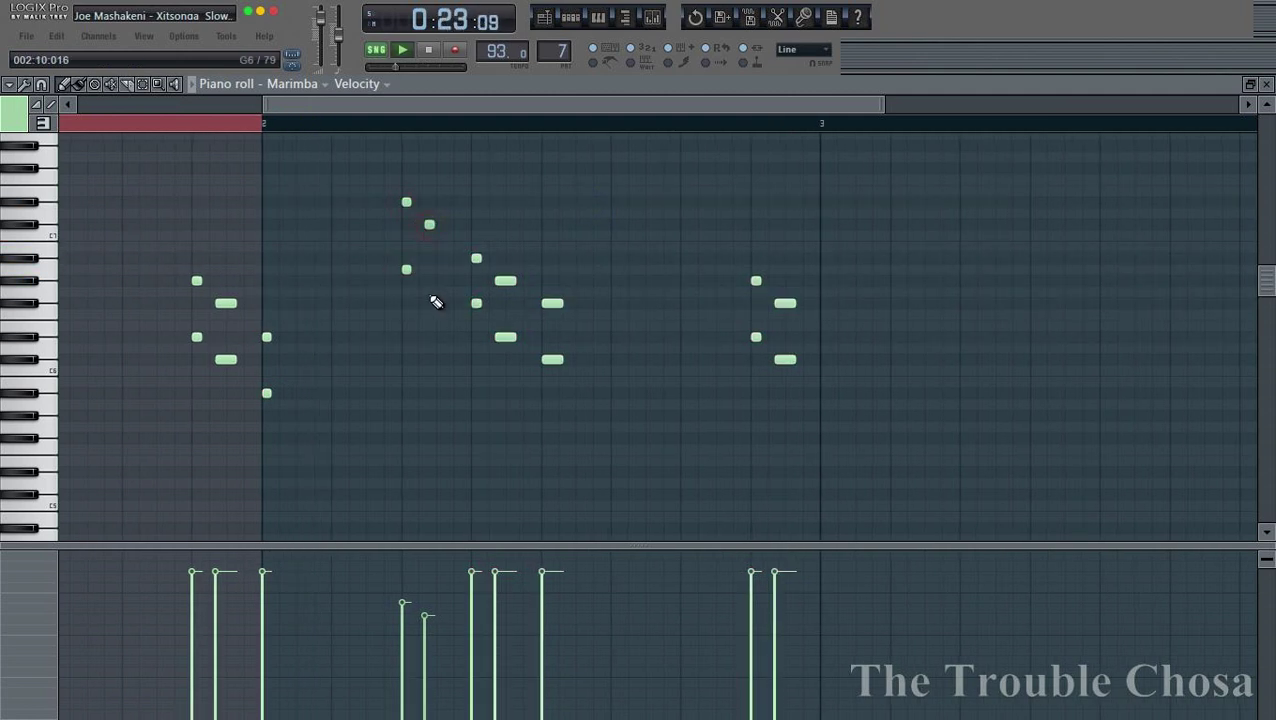
pyautogui.click(405, 259)
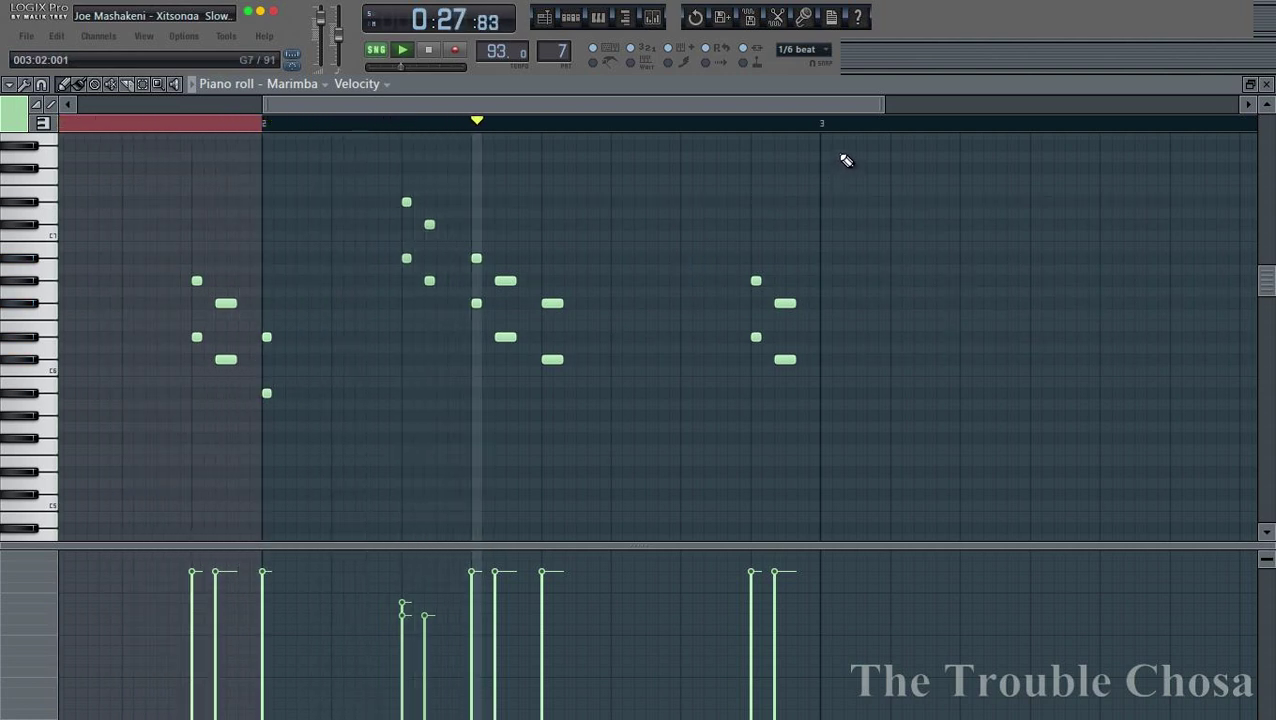
pyautogui.click(1243, 108)
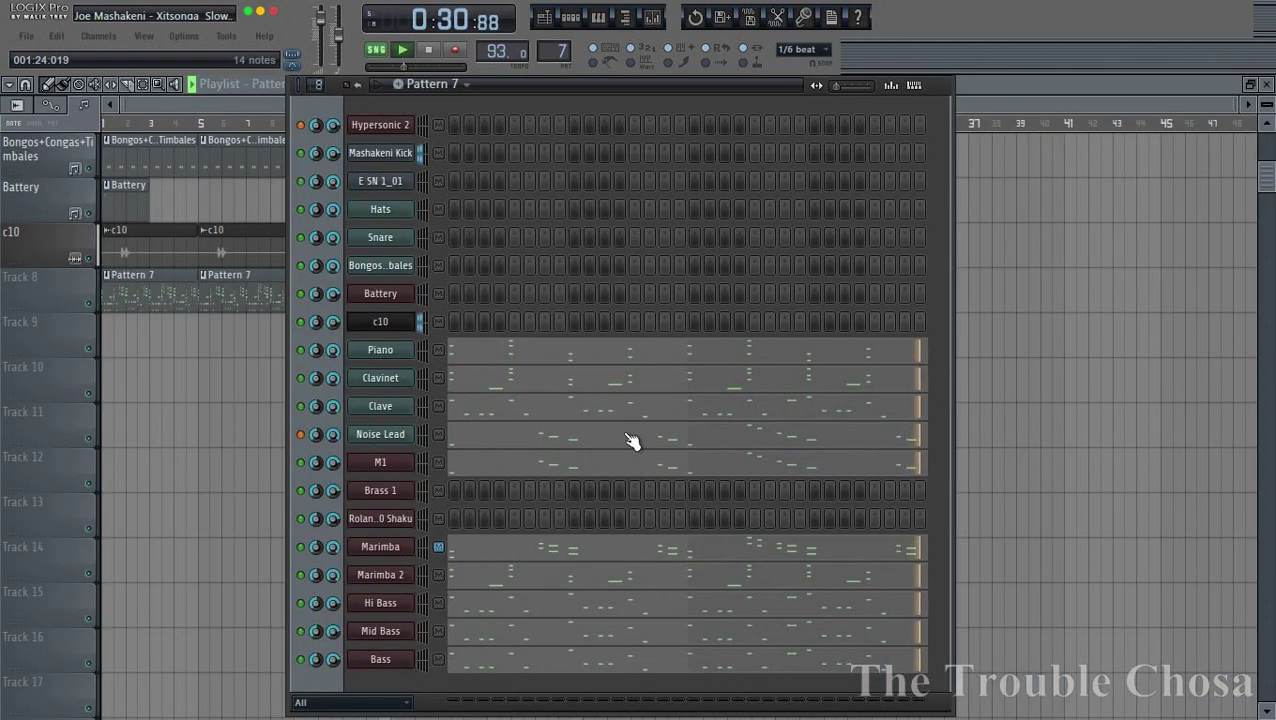
# Save the project with the harmonized Marimba part under its existing name, replacing the old file
pyautogui.click(26, 36)
pyautogui.click(50, 158)
pyautogui.press('Return')
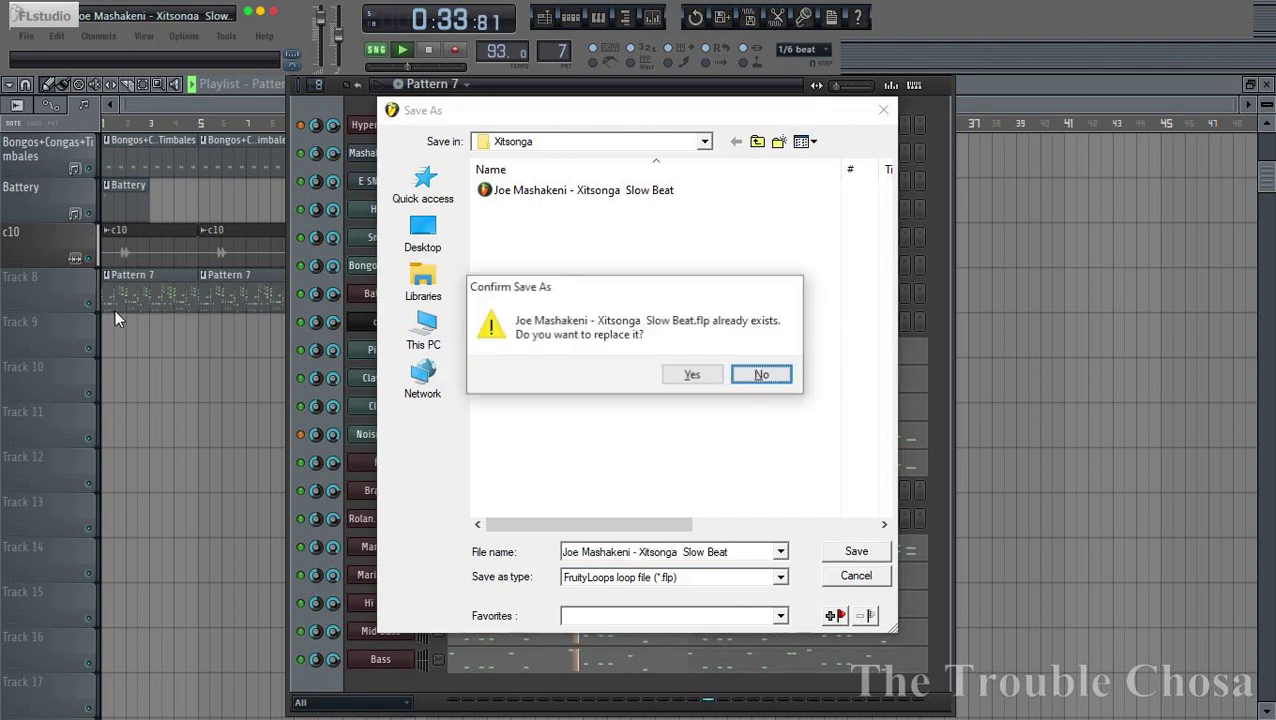
pyautogui.press('Left')
pyautogui.press('Return')
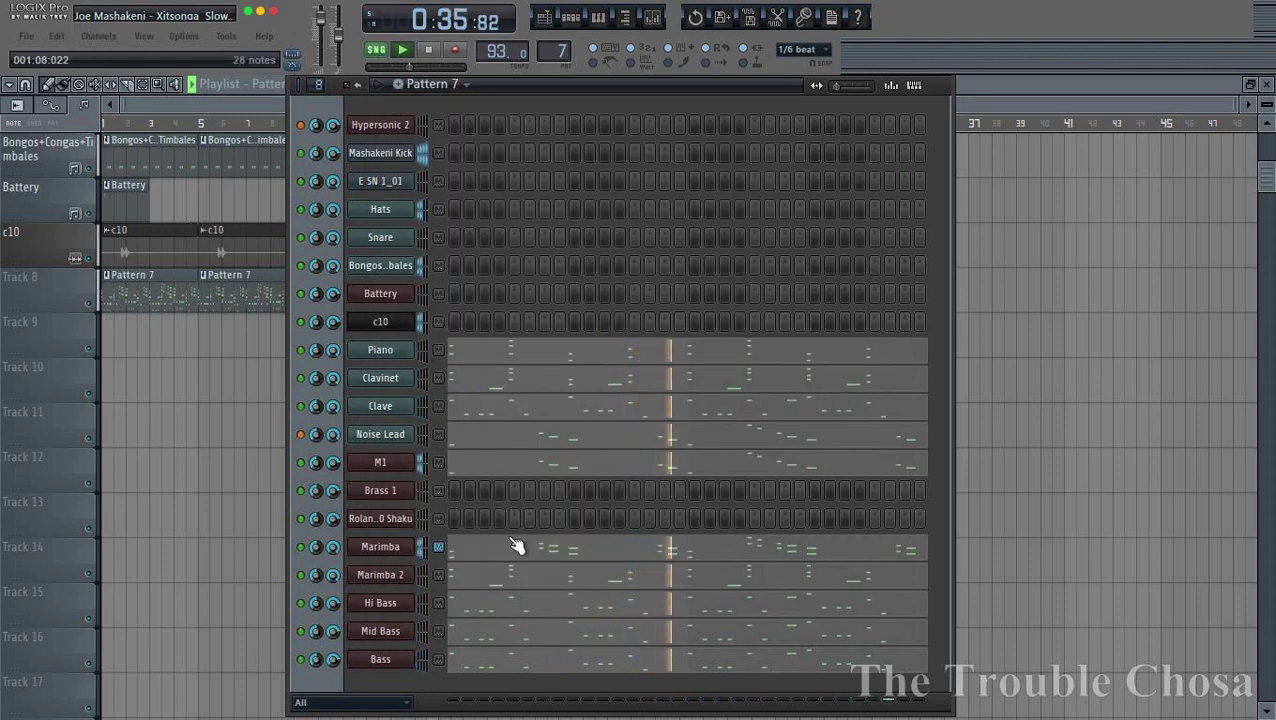
# Hide the channel rack and delete the c10 clips from the playlist except those starting at bars 13 and 29
pyautogui.click(256, 108)
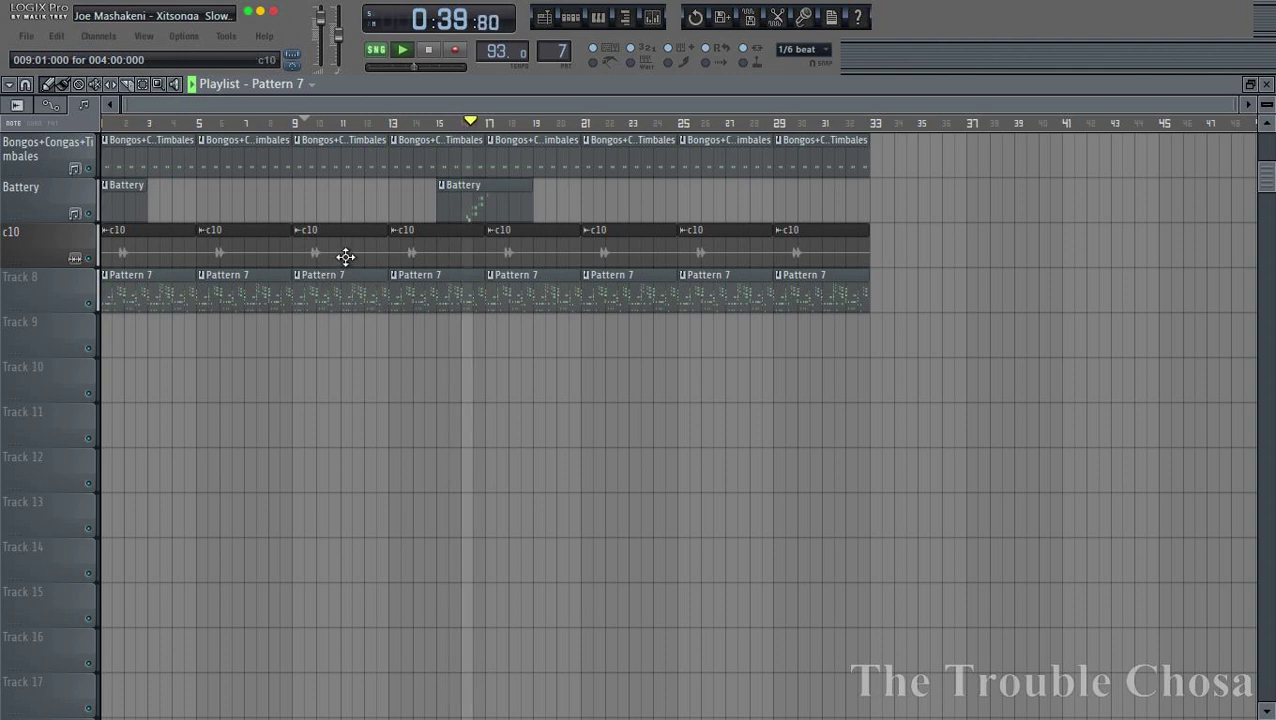
pyautogui.rightClick(542, 232)
pyautogui.rightClick(639, 240)
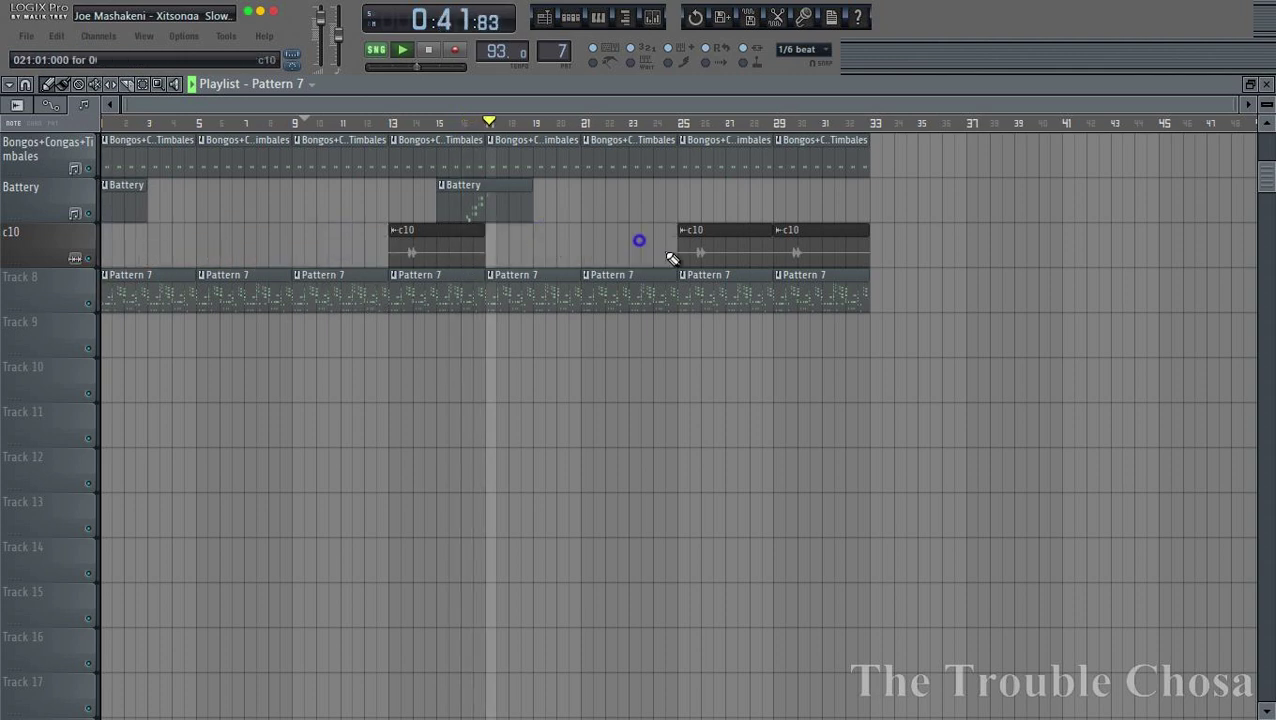
pyautogui.scroll(4, 1082, 336)
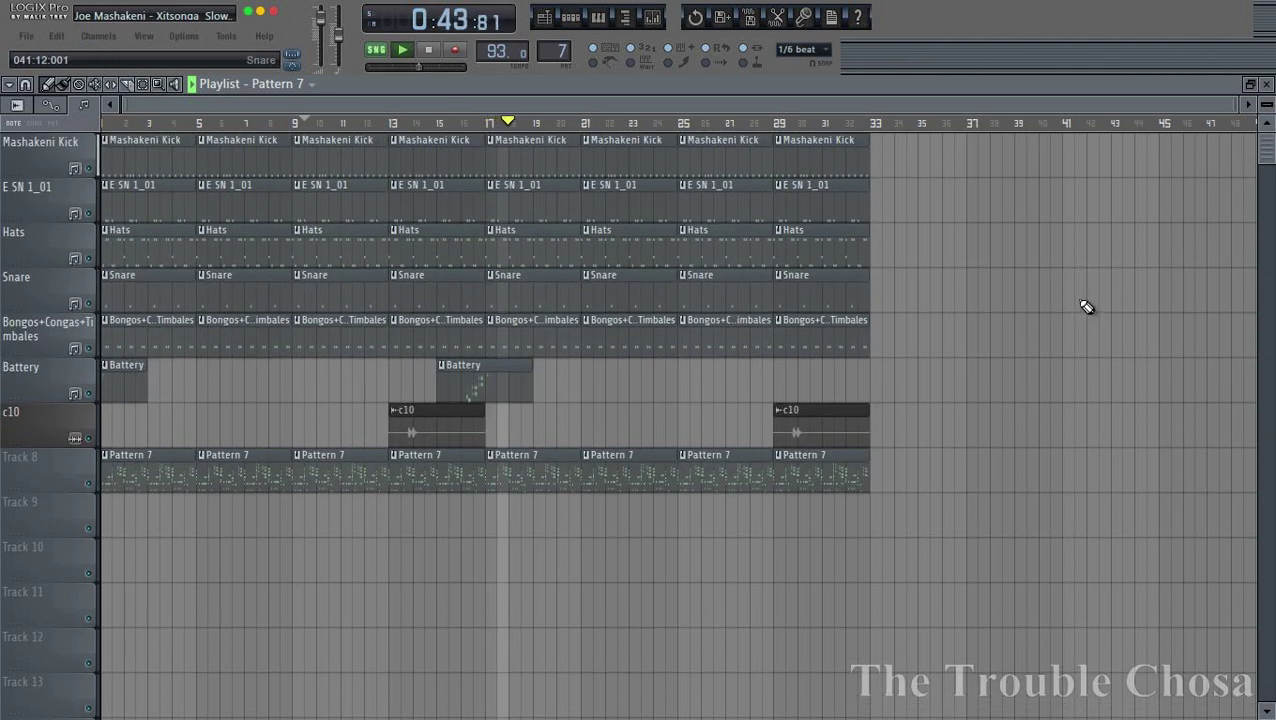
pyautogui.scroll(-6, 100, 215)
# Save the project with the reduced c10 clips, overwriting the existing project file
pyautogui.click(26, 36)
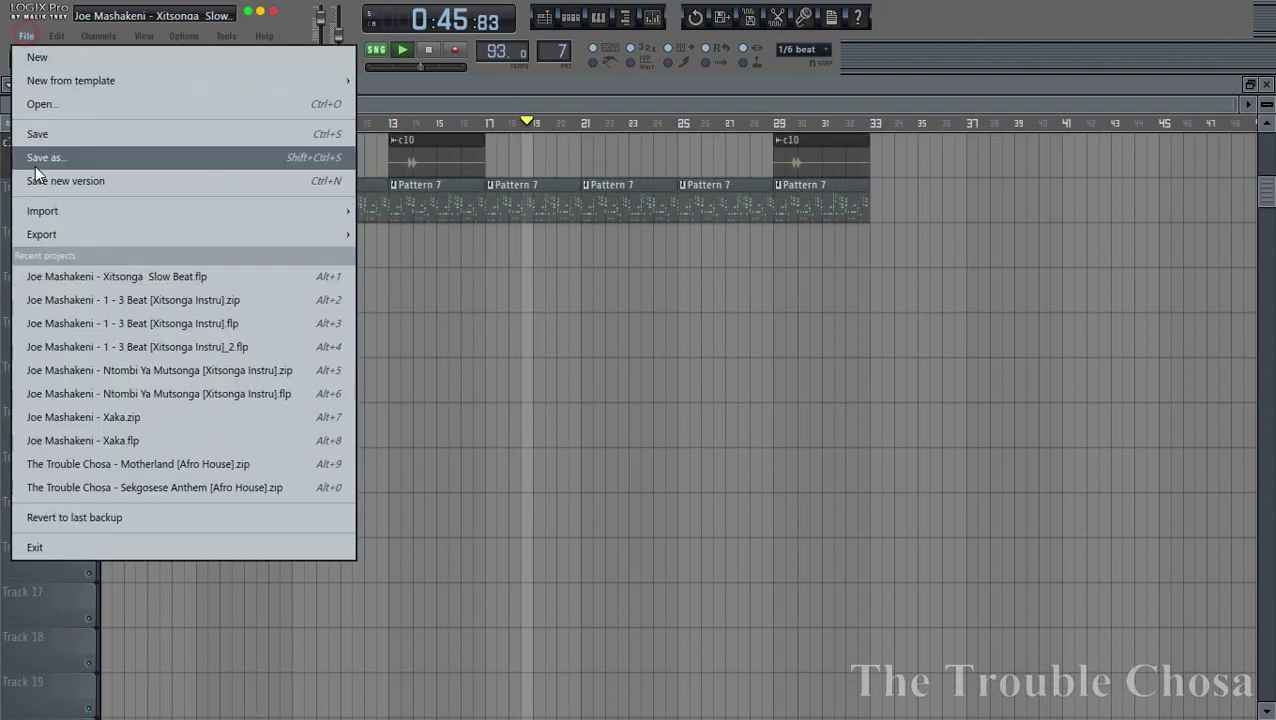
pyautogui.click(36, 160)
pyautogui.press('Return')
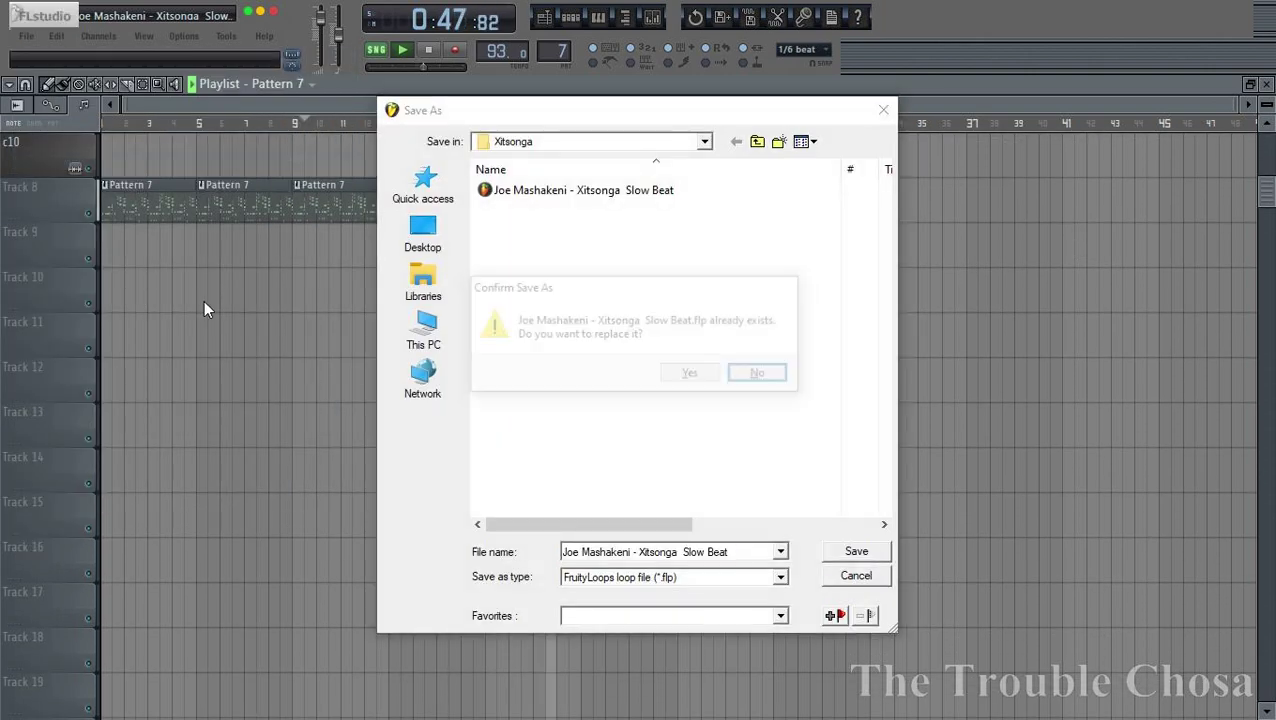
pyautogui.press('Return')
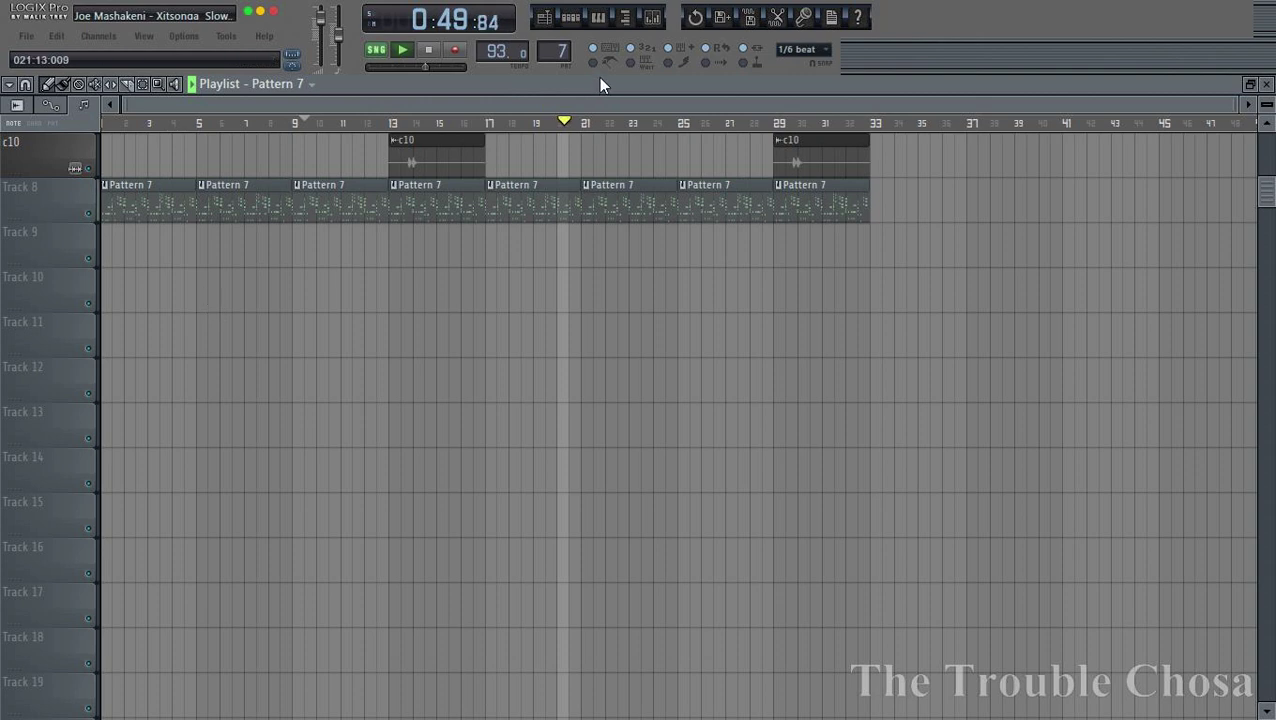
# Load the 062 000 Brass 1 preset into part 01 of the Brass 1 channel's HyperCanvas and close the plugin
pyautogui.click(569, 19)
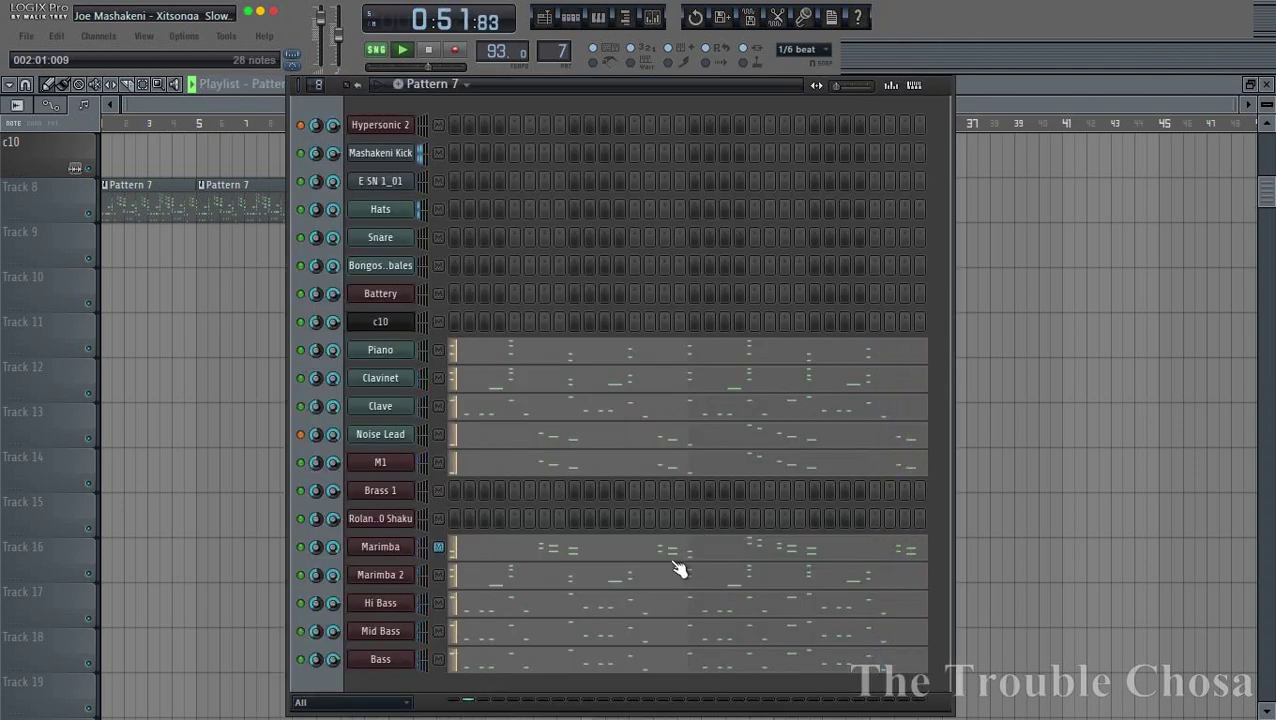
pyautogui.click(379, 495)
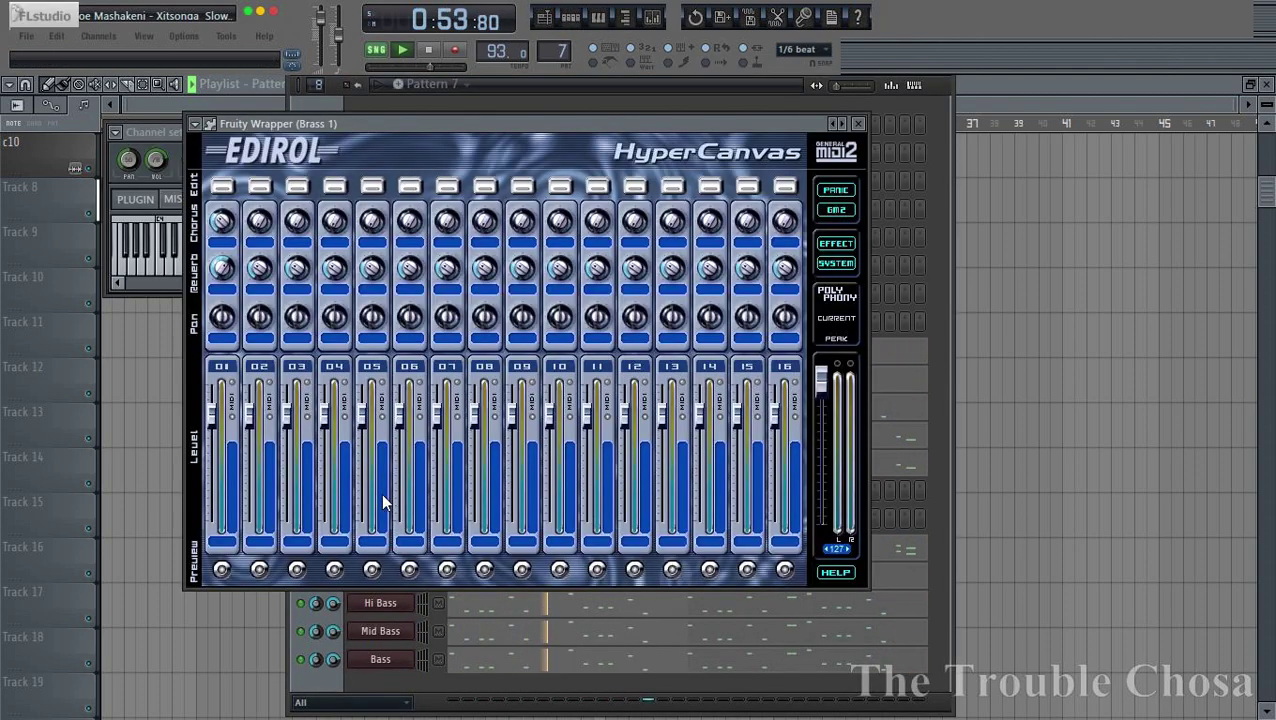
pyautogui.click(222, 187)
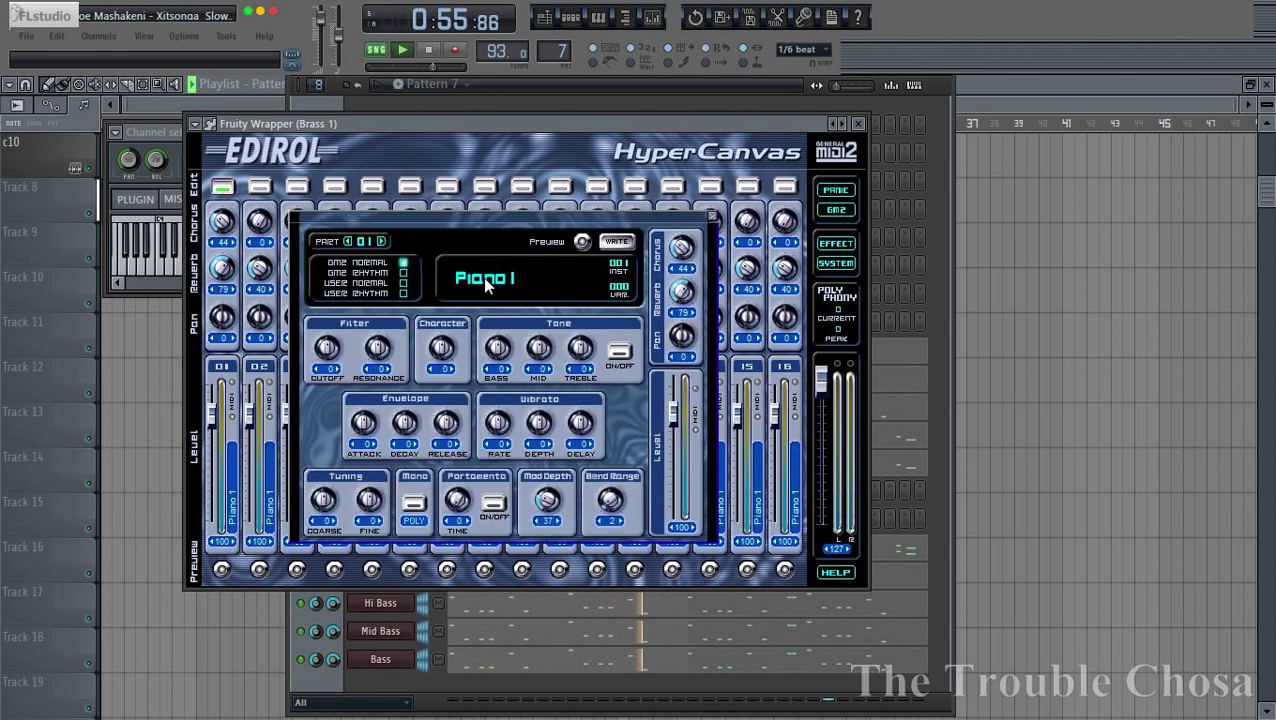
pyautogui.click(484, 284)
pyautogui.moveTo(530, 290)
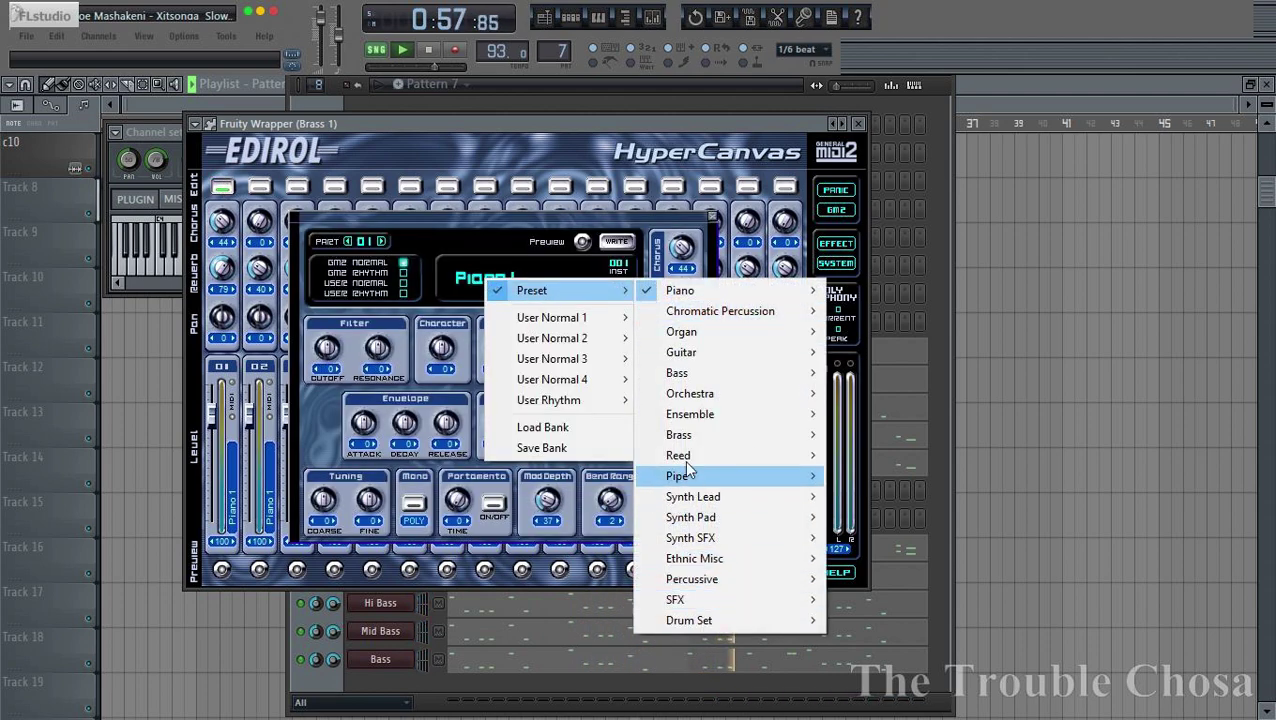
pyautogui.moveTo(691, 441)
pyautogui.click(900, 270)
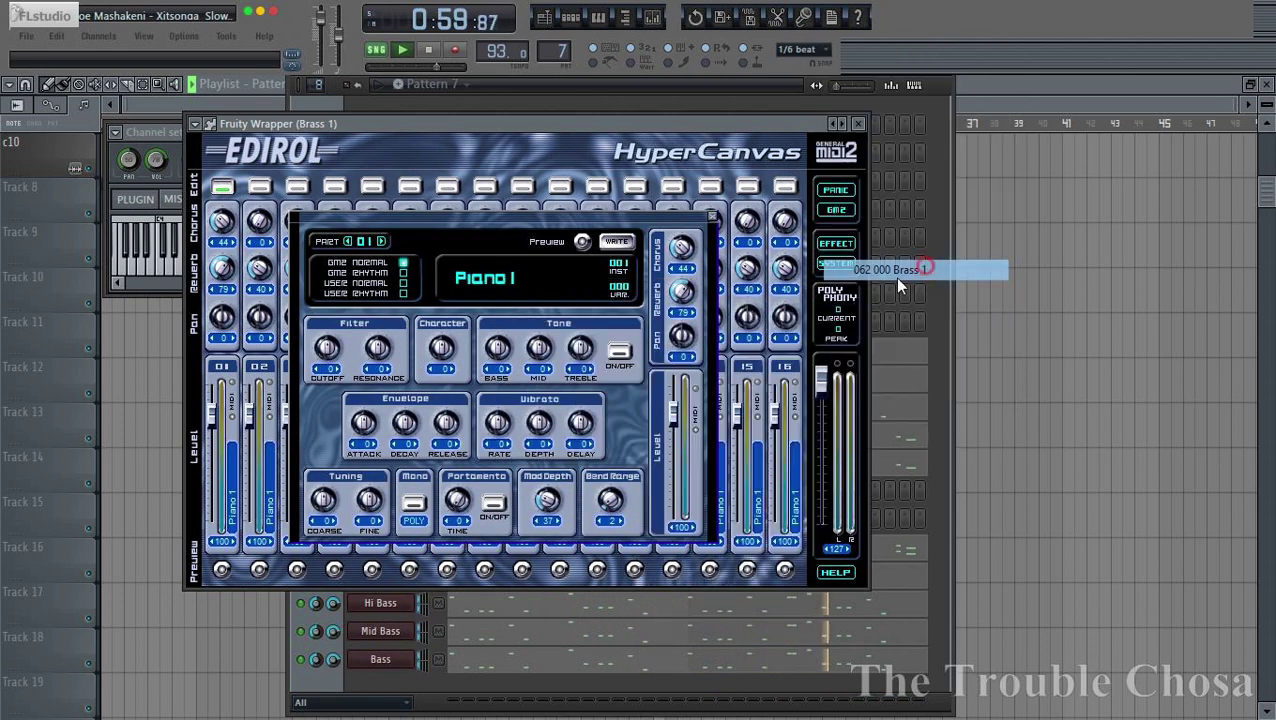
pyautogui.click(862, 127)
# Copy the Piano channel's notes and paste them into the Brass 1 channel
pyautogui.rightClick(369, 350)
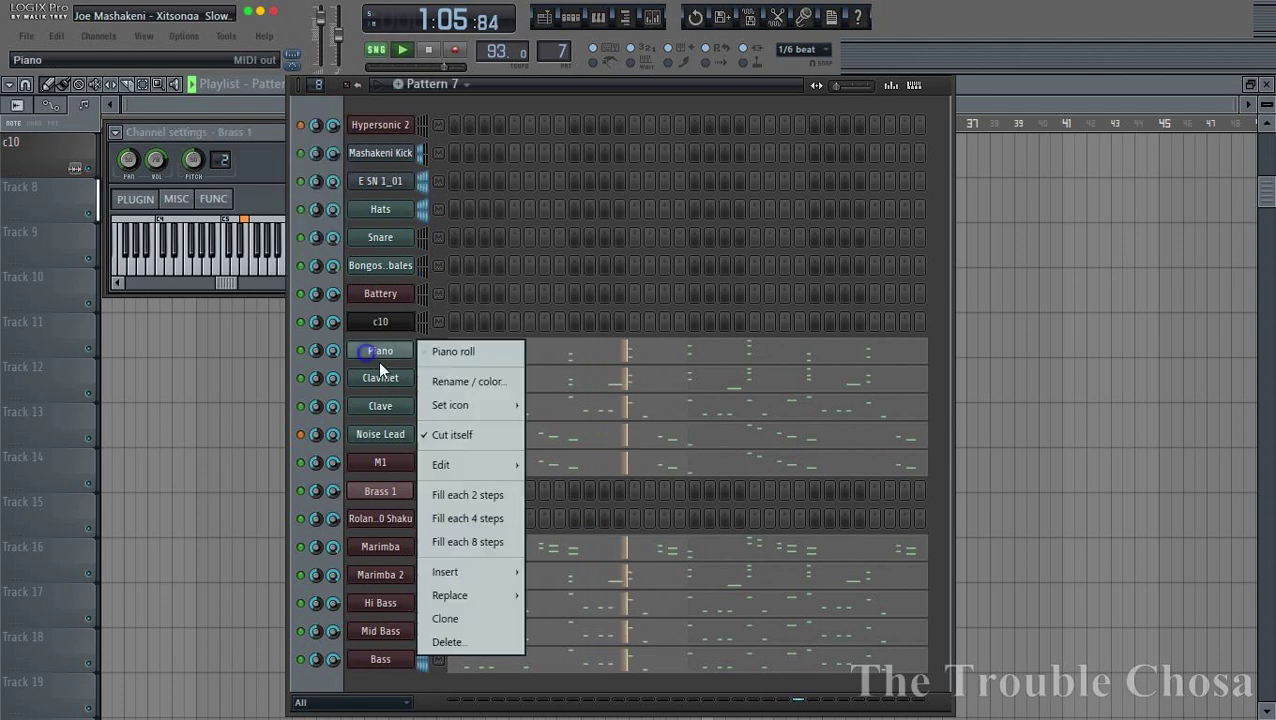
pyautogui.click(376, 492)
pyautogui.rightClick(376, 492)
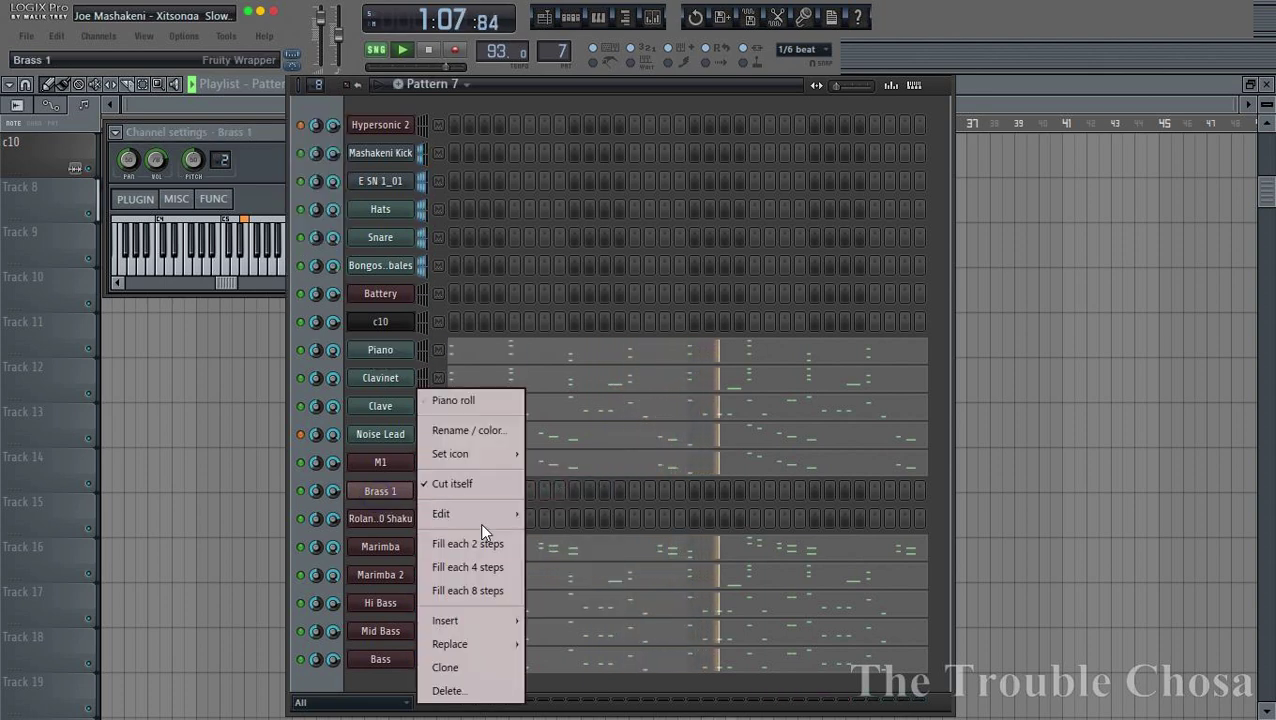
pyautogui.moveTo(505, 514)
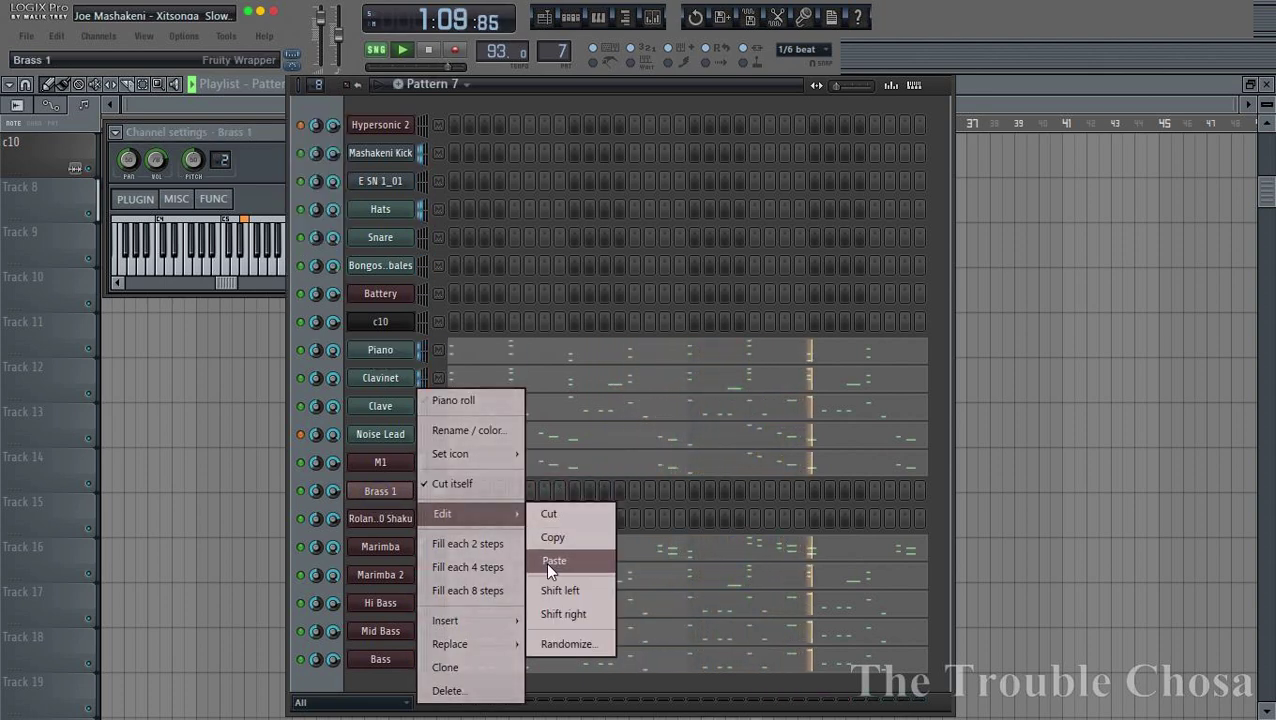
pyautogui.click(548, 561)
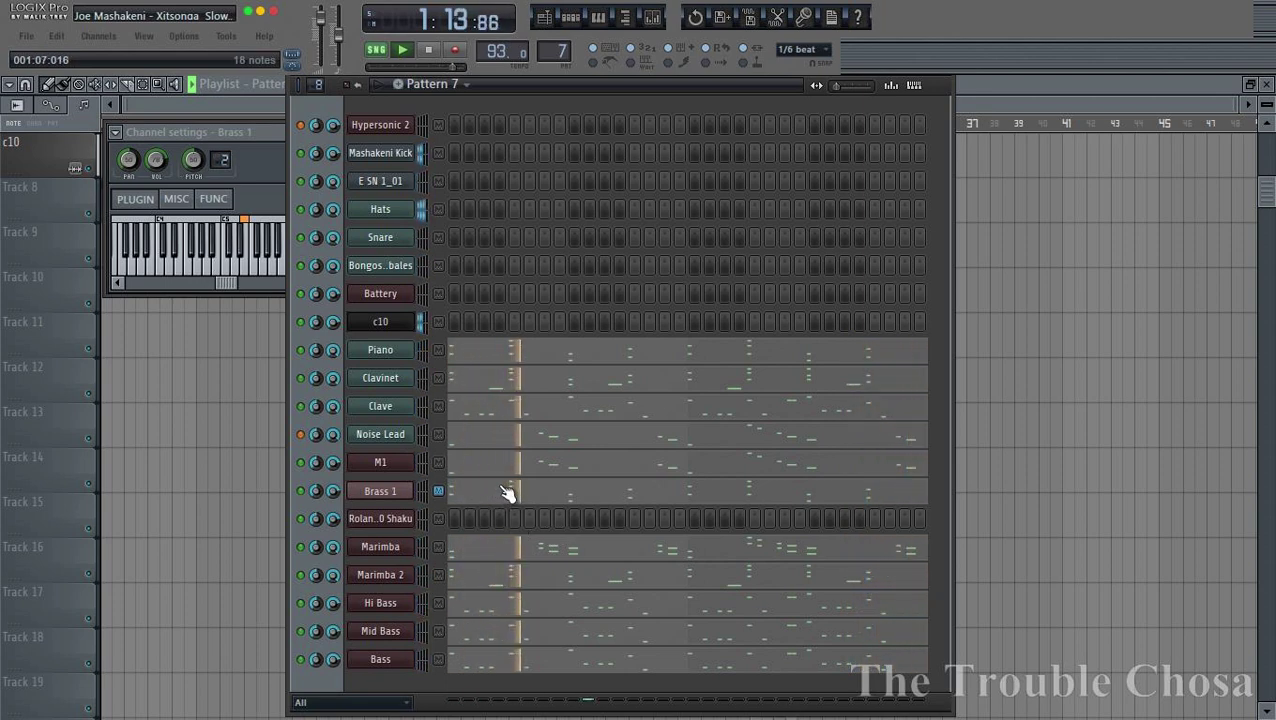
# Copy the Marimba channel's notes and paste them into the Brass 1 channel
pyautogui.rightClick(392, 553)
pyautogui.moveTo(507, 509)
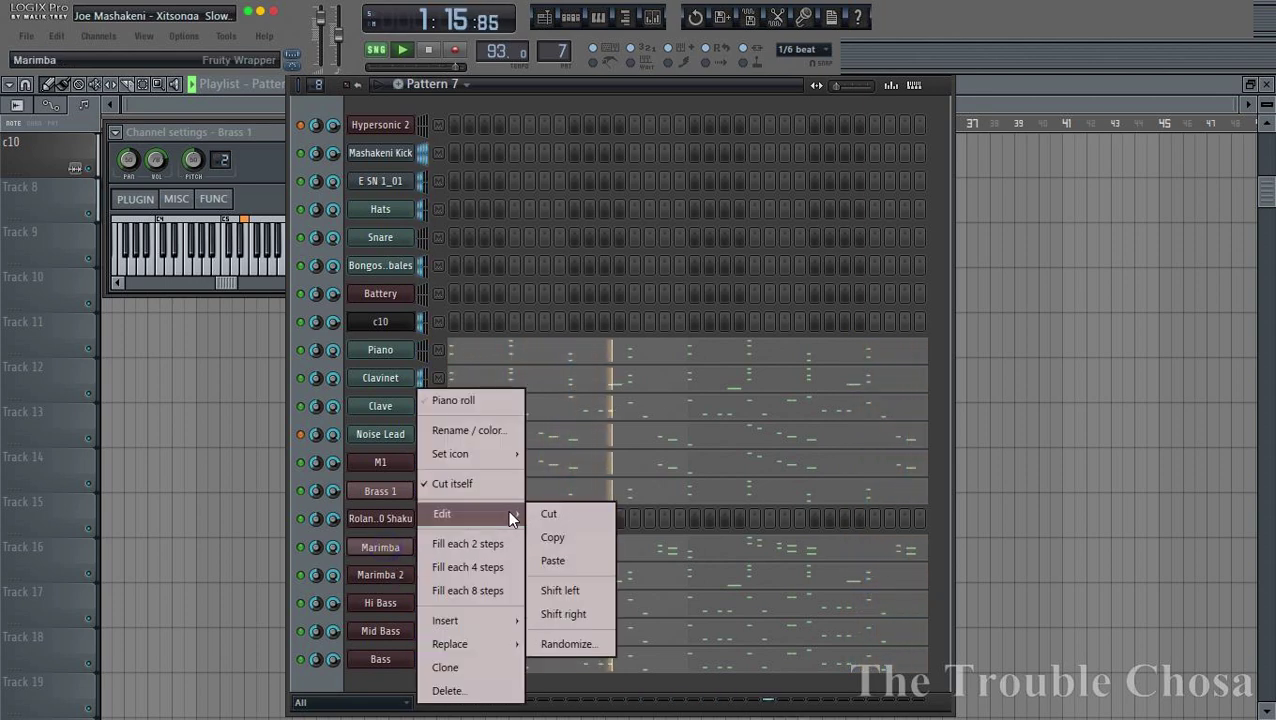
pyautogui.click(536, 531)
pyautogui.rightClick(396, 500)
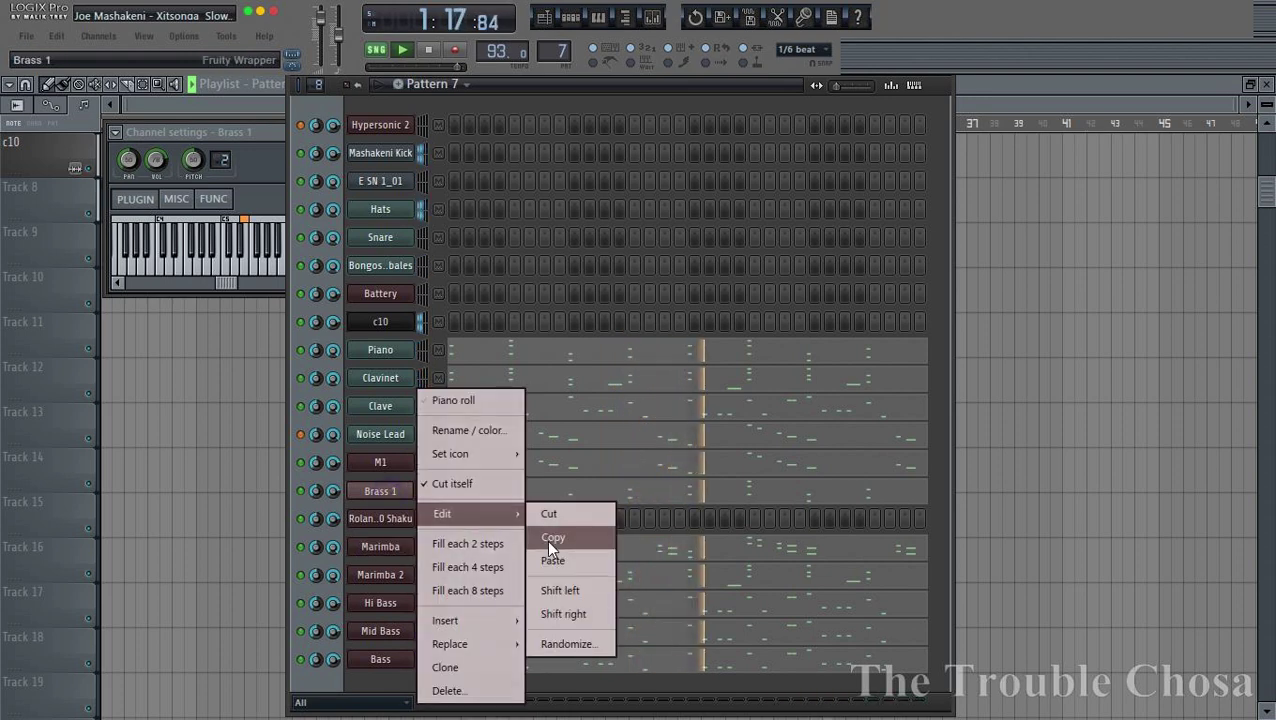
pyautogui.click(555, 560)
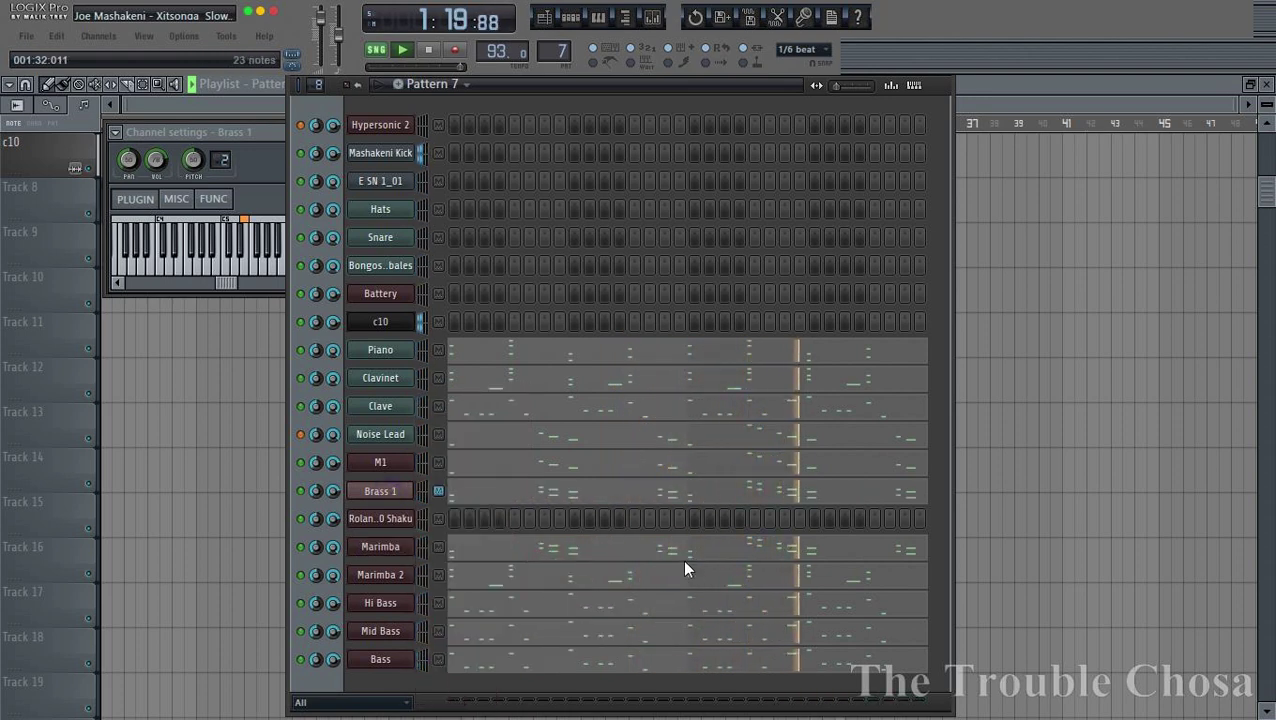
# Delete the Brass 1 notes from mid bar 1 through the first chord of bar 2, and close the note editor
pyautogui.click(695, 490)
pyautogui.scroll(-5, 578, 133)
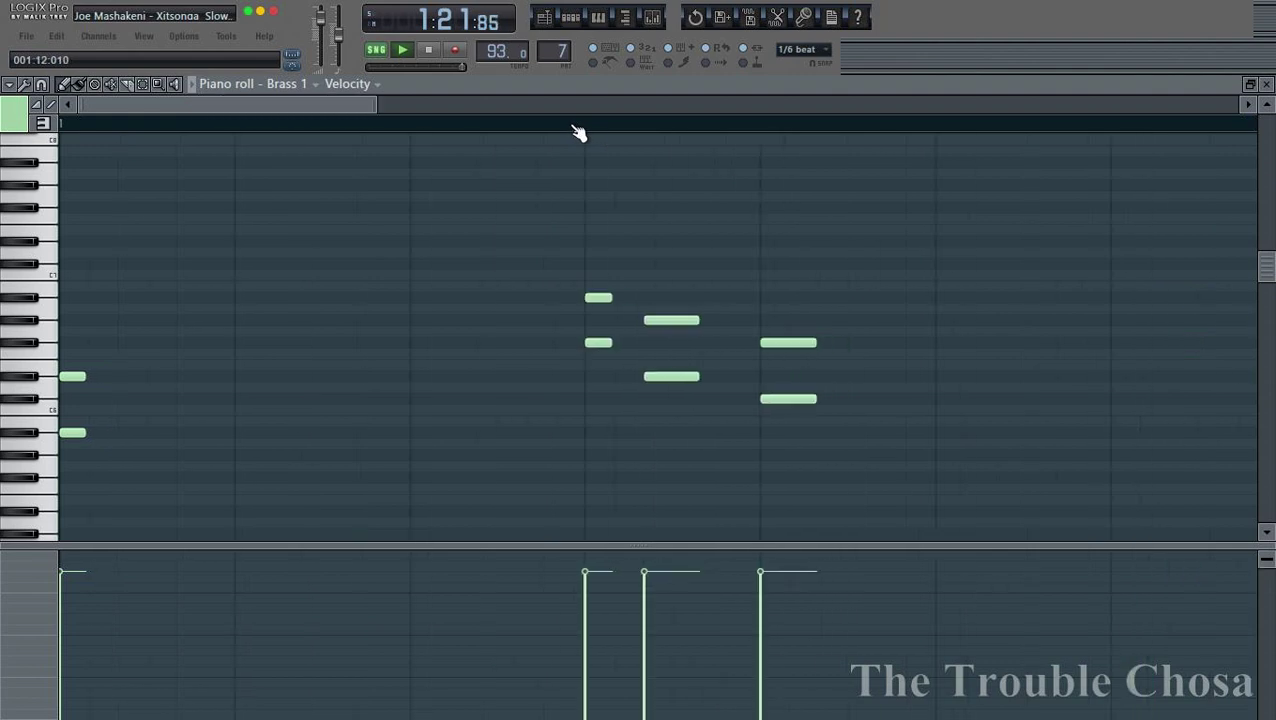
pyautogui.scroll(-2, 578, 133)
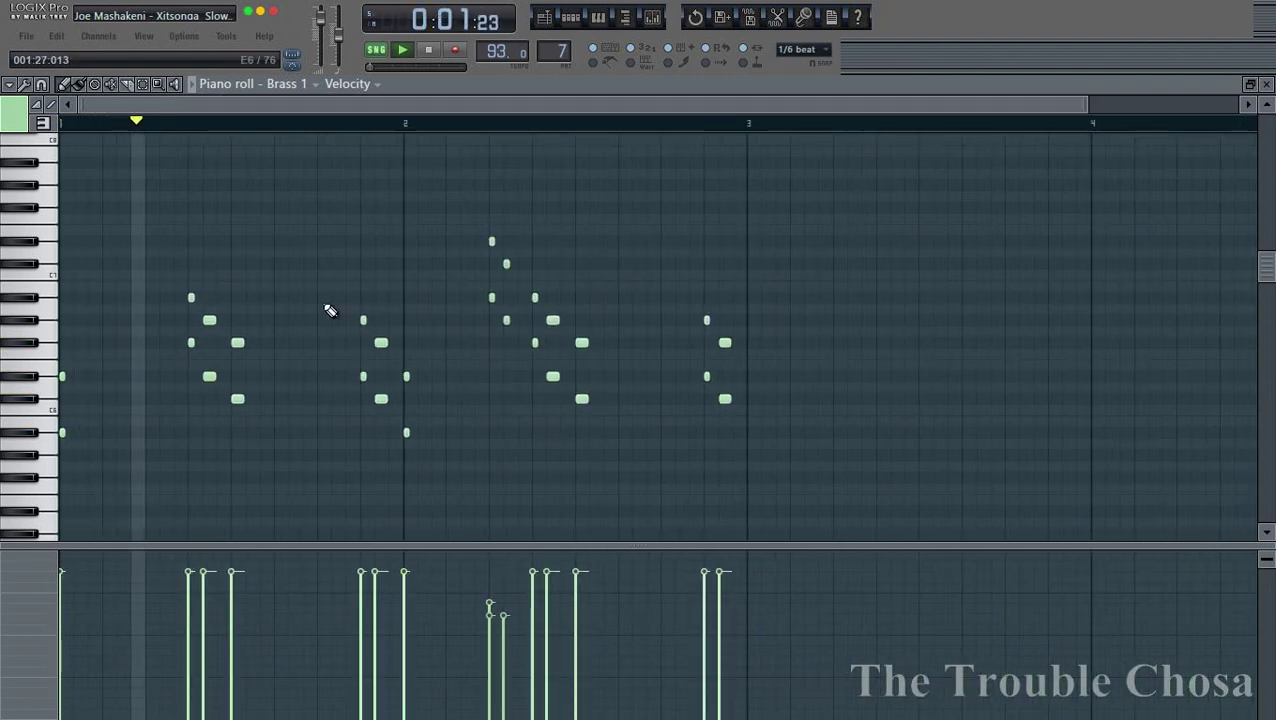
pyautogui.click(143, 83)
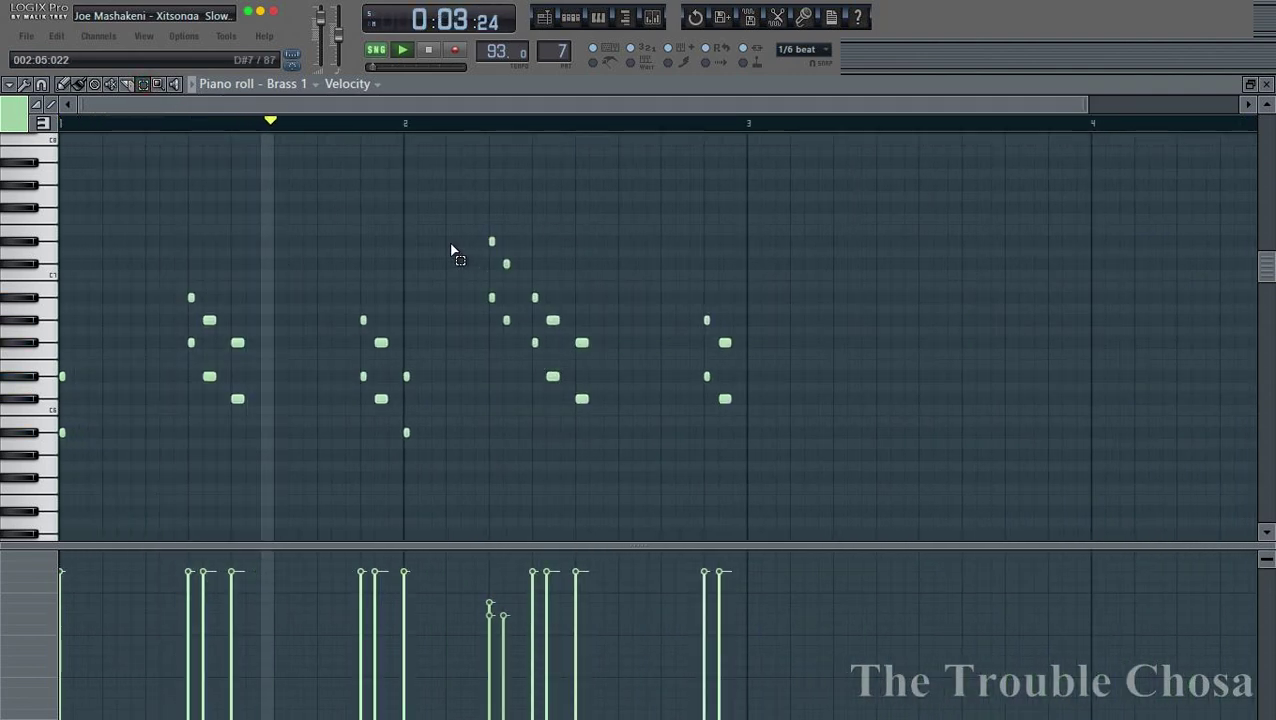
pyautogui.moveTo(447, 236); pyautogui.dragTo(170, 492)
pyautogui.press('Delete')
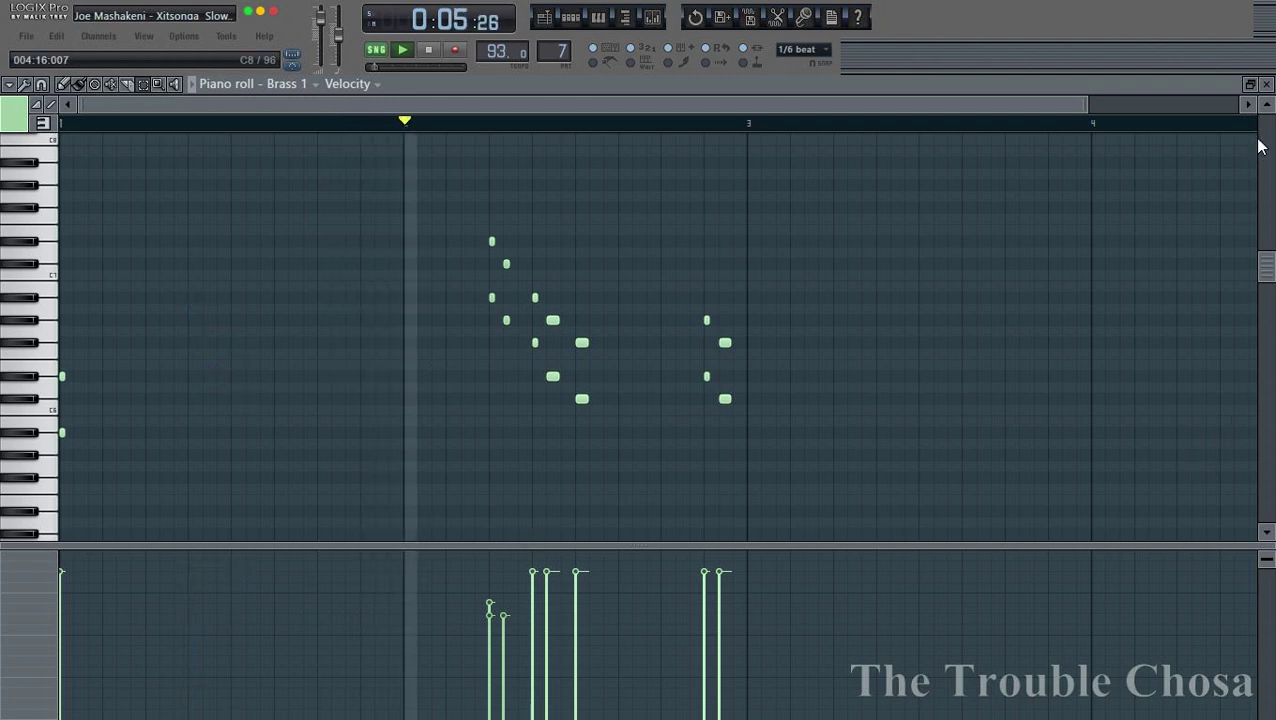
pyautogui.click(1268, 80)
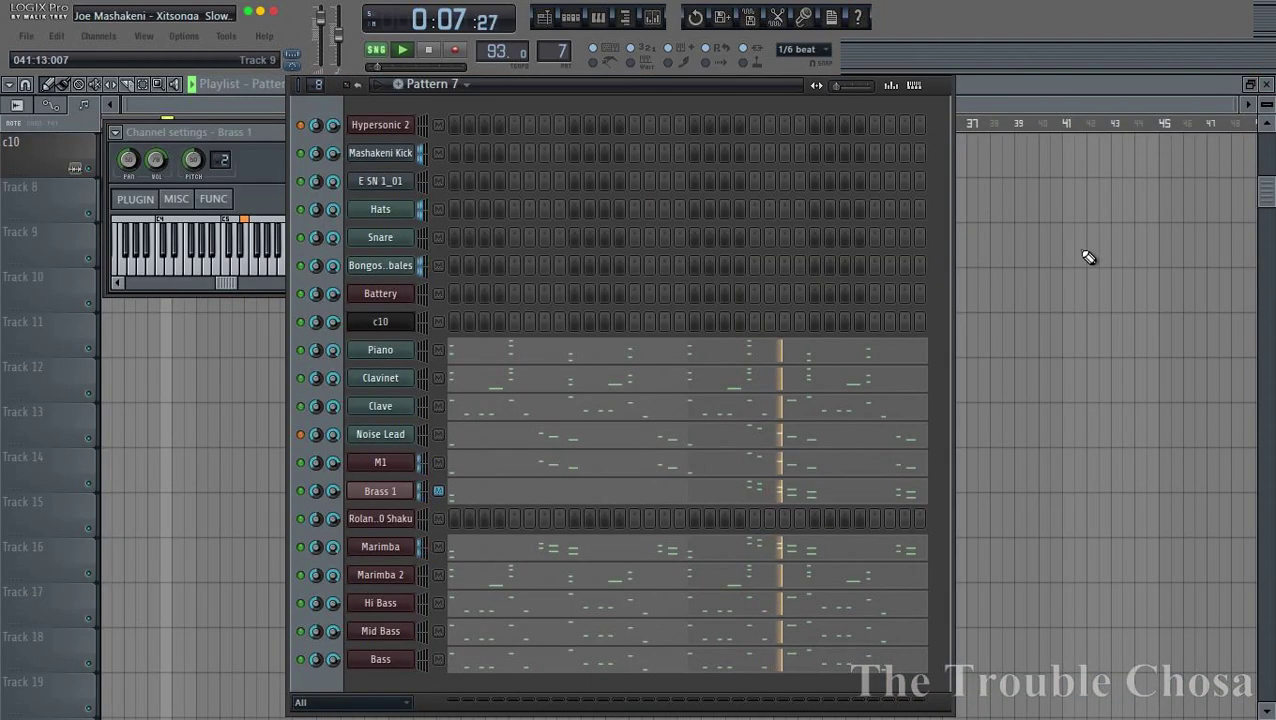
# Save the project with the trimmed Brass 1 part under its existing name, replacing the old file
pyautogui.click(26, 36)
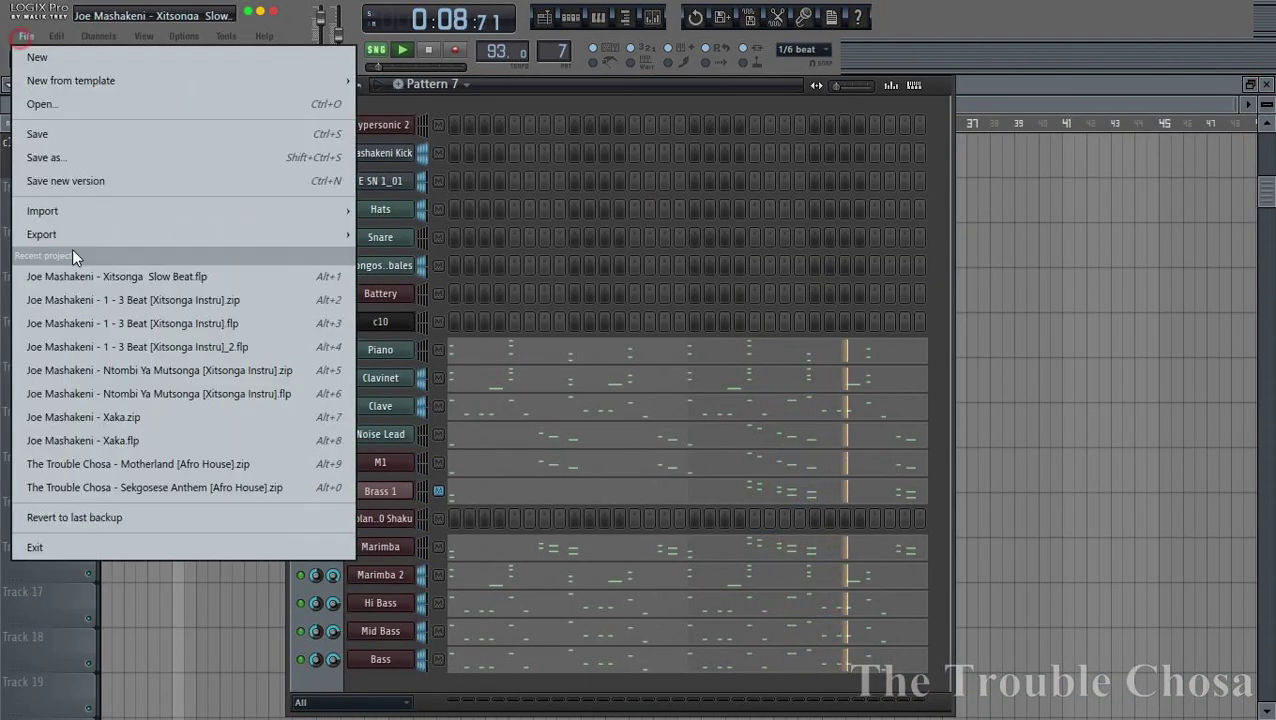
pyautogui.click(64, 164)
pyautogui.press('Return')
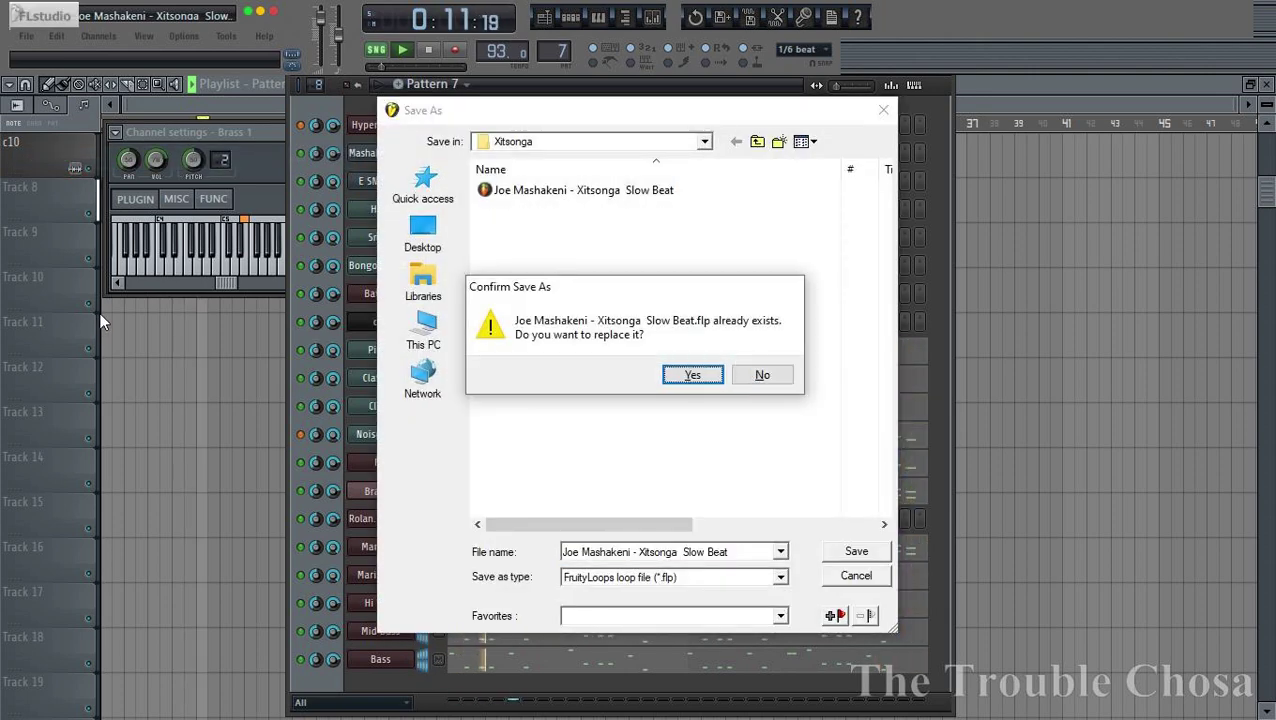
pyautogui.press('Return')
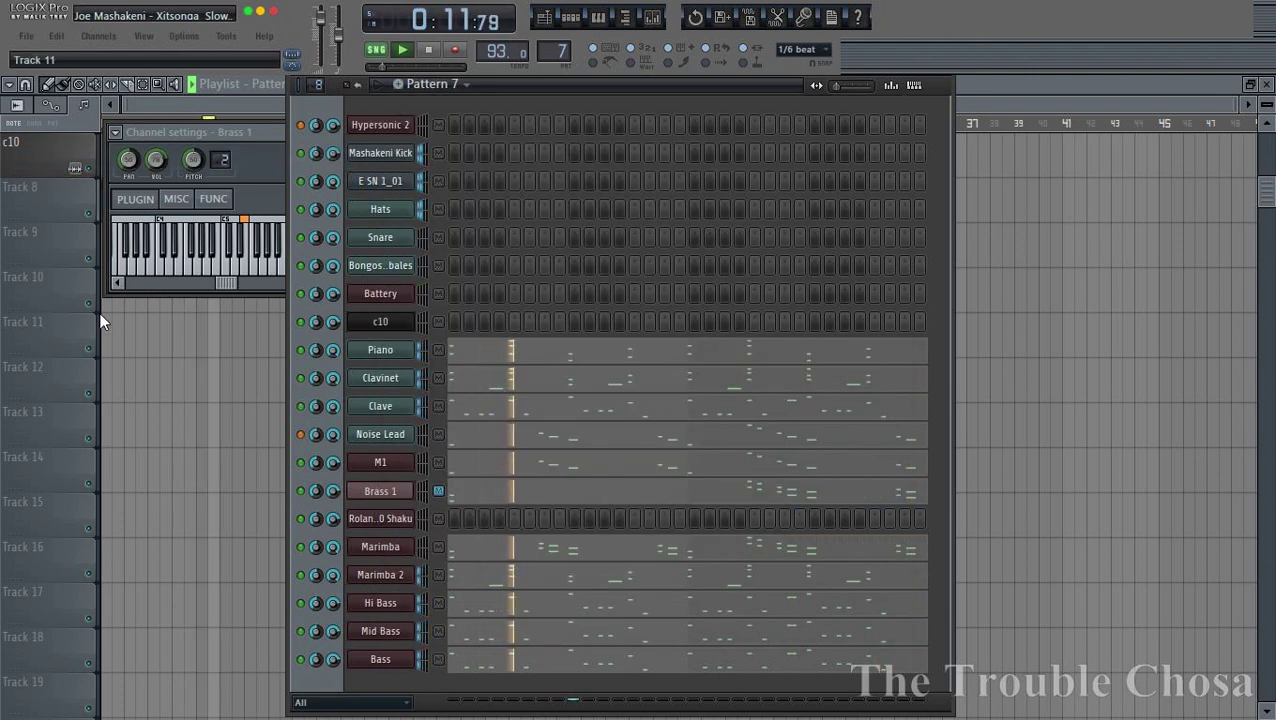
# Paste the copied Marimba notes into the Roland U110 Shaku channel
pyautogui.rightClick(405, 520)
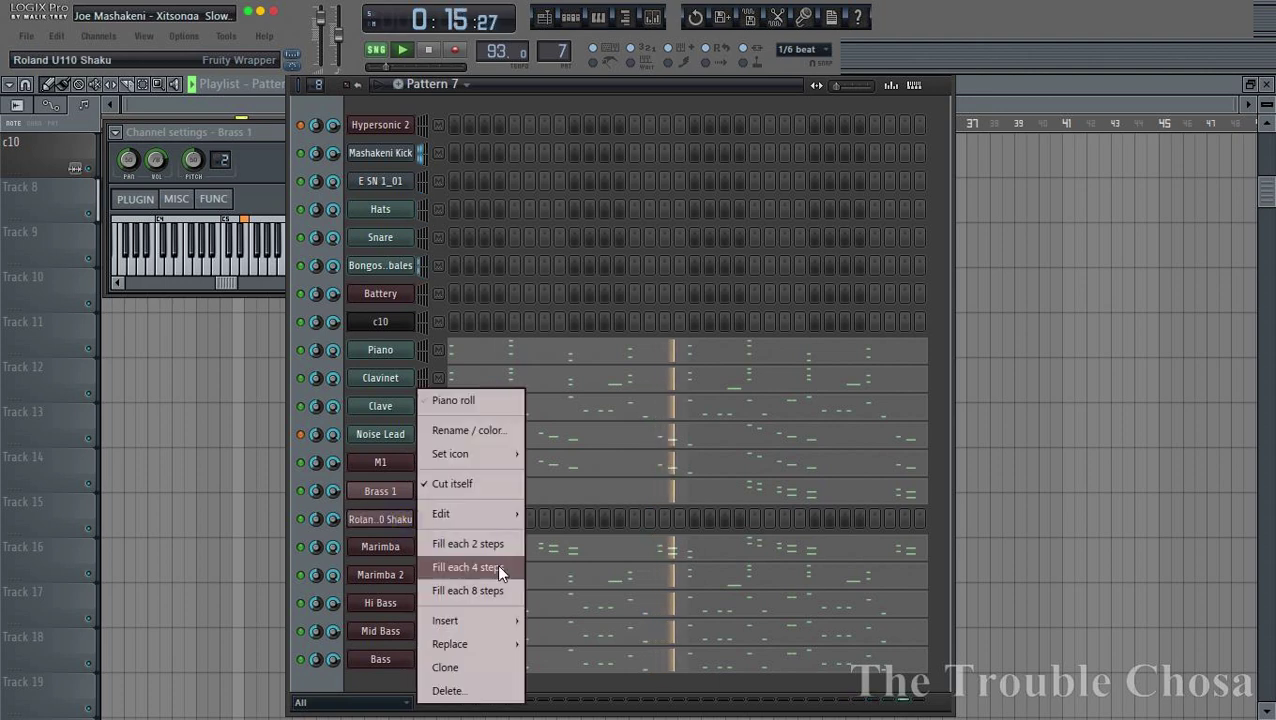
pyautogui.moveTo(505, 514)
pyautogui.click(560, 558)
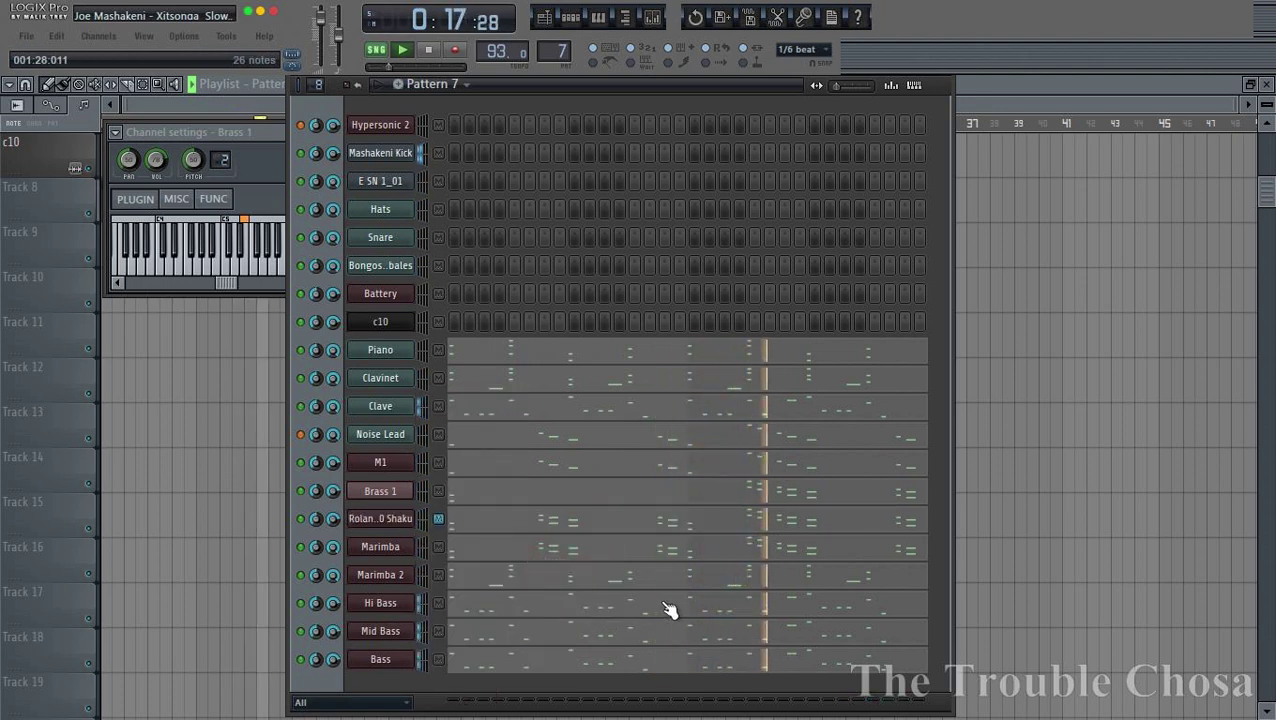
# Delete the two highest Roland U110 Shaku notes in bar 2 and their lower harmony notes, then close the note editor
pyautogui.click(641, 524)
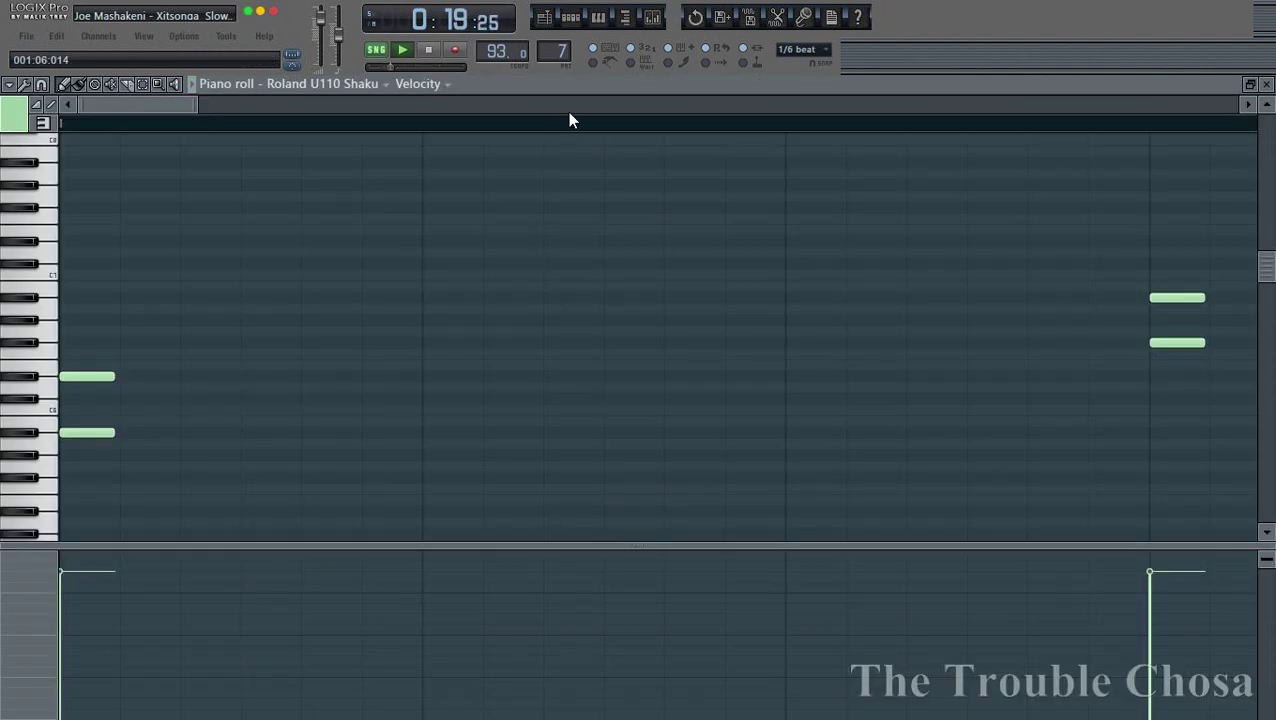
pyautogui.scroll(-8, 575, 122)
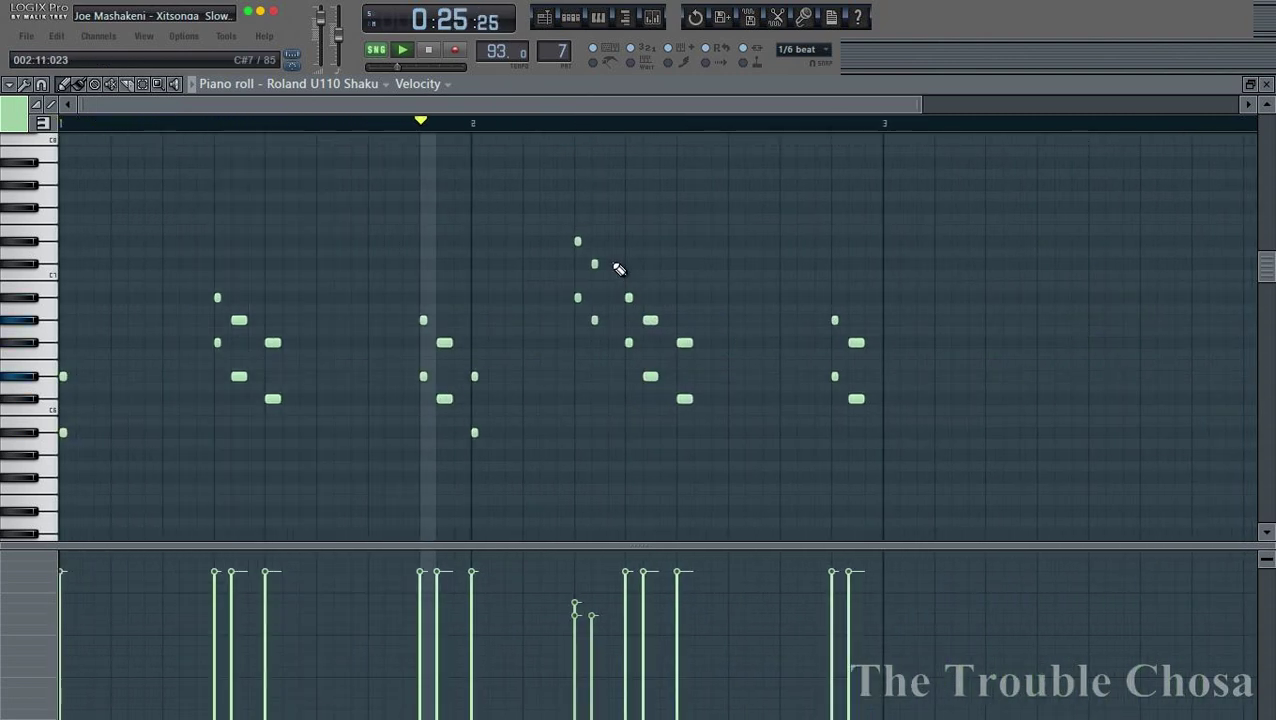
pyautogui.rightClick(594, 264)
pyautogui.rightClick(577, 241)
pyautogui.rightClick(594, 320)
pyautogui.rightClick(577, 297)
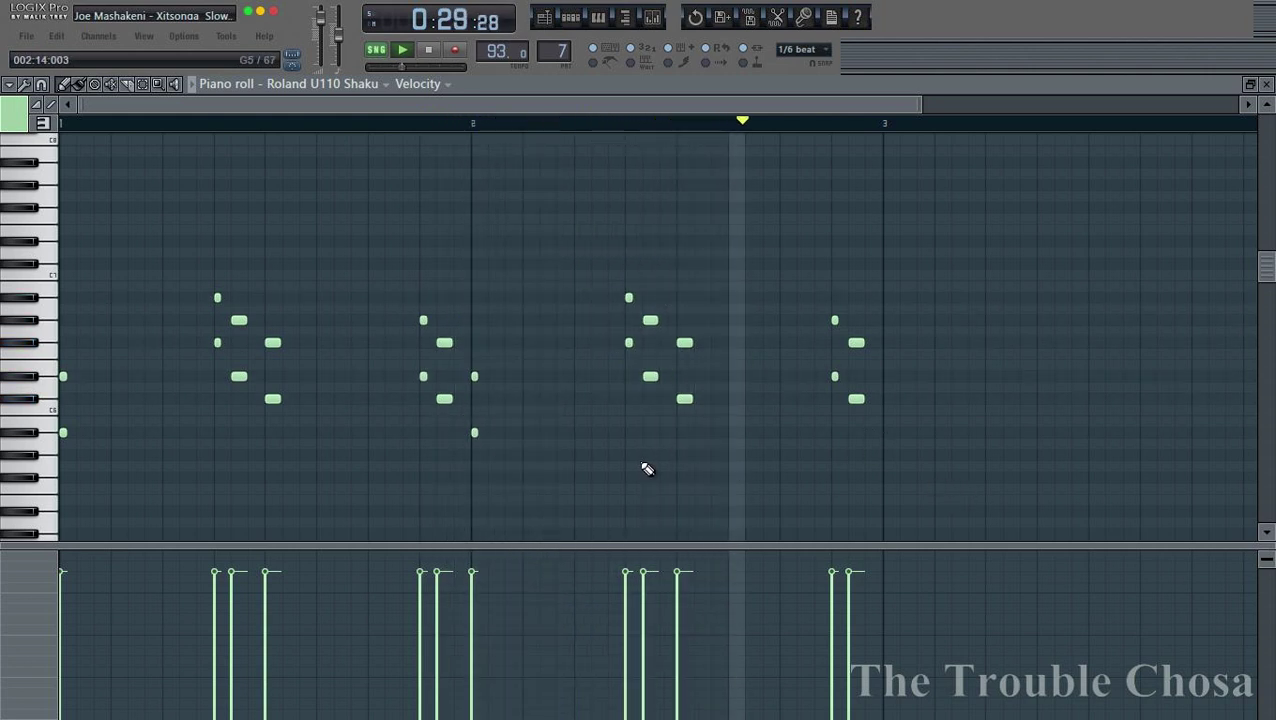
pyautogui.scroll(-1, 647, 469)
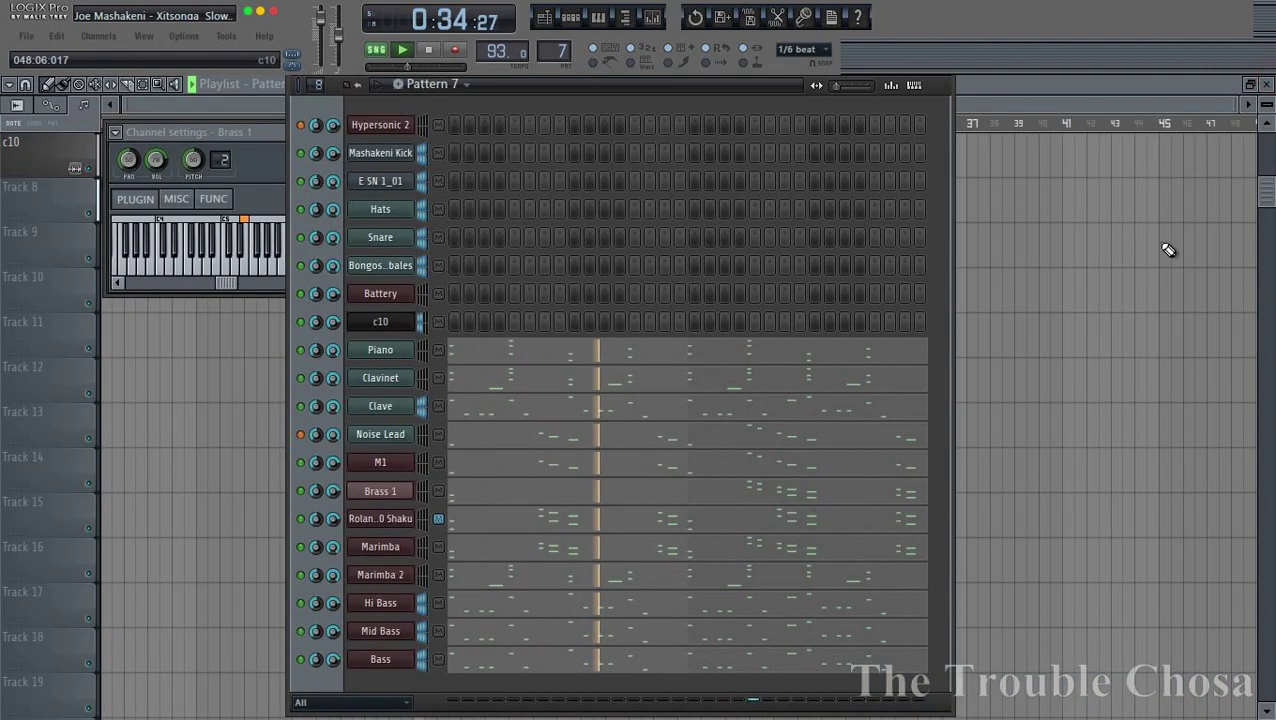
pyautogui.click(1266, 84)
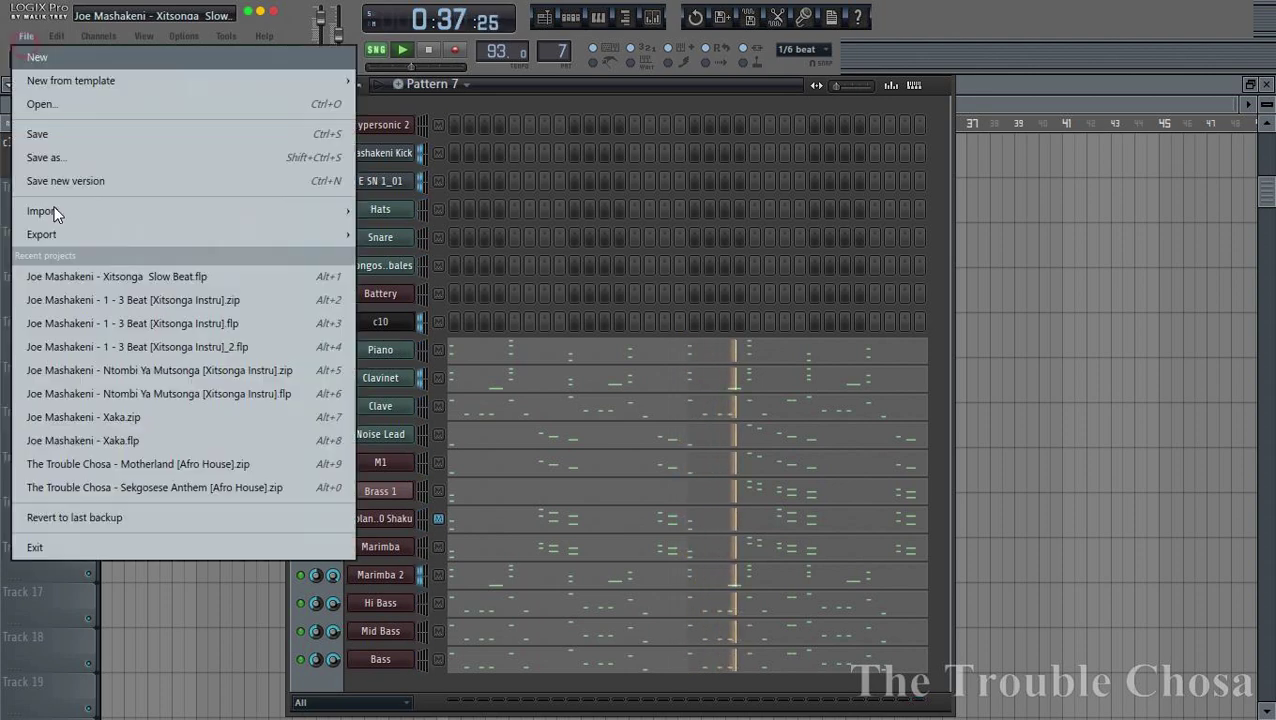
# Save the project with the Roland U110 Shaku part, overwriting the existing project file
pyautogui.click(26, 36)
pyautogui.click(53, 167)
pyautogui.press('Return')
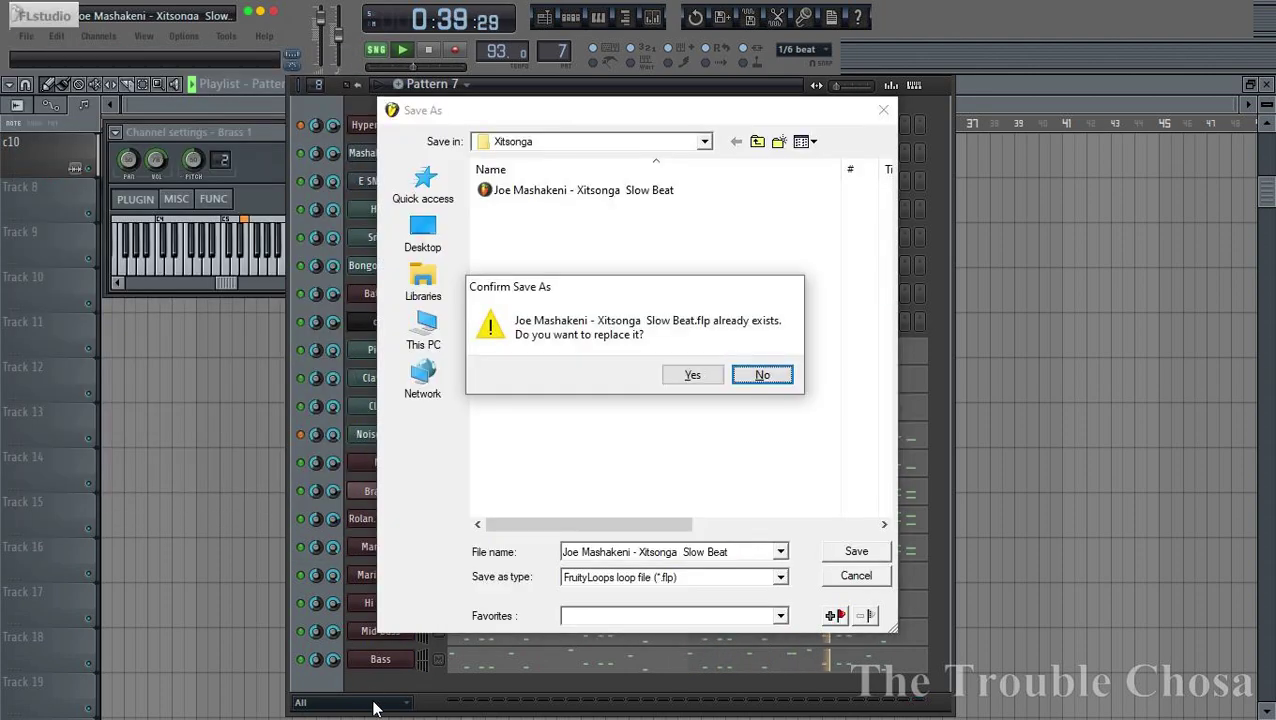
pyautogui.press('Return')
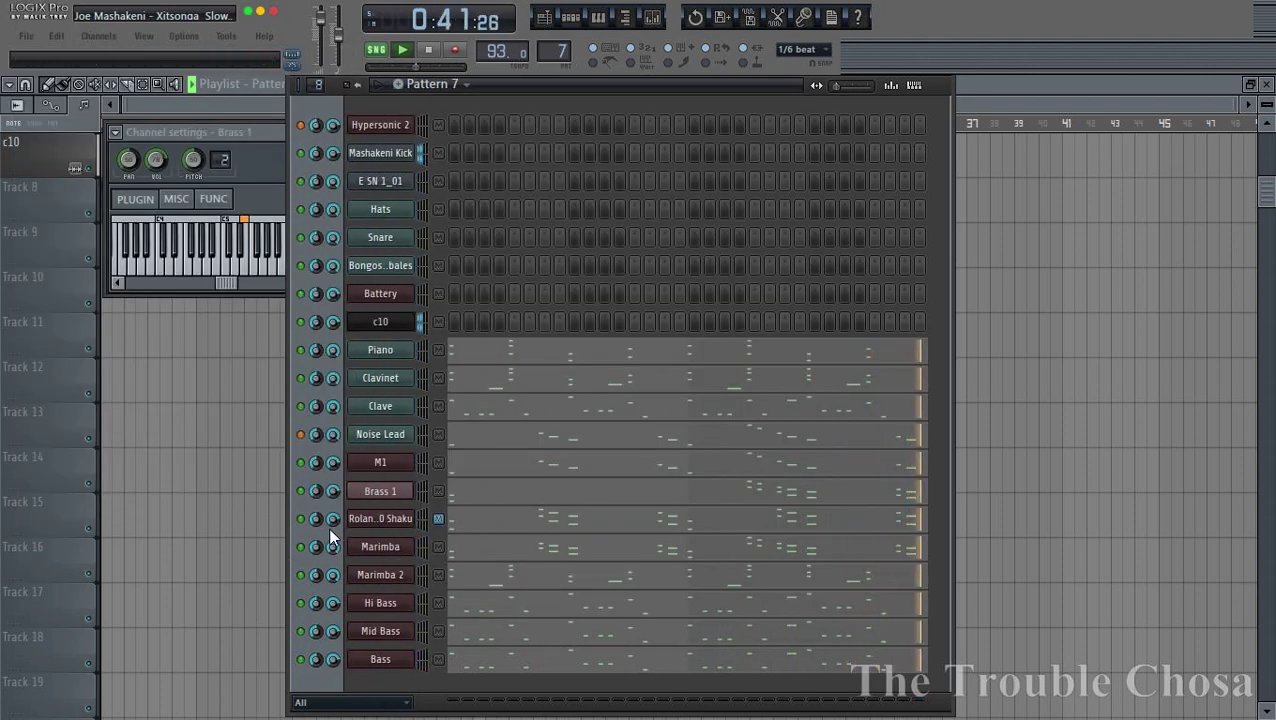
# Open the Roland U110 Shaku instrument to view its patch, move its window down and bring the channel rack forward
pyautogui.click(380, 524)
pyautogui.moveTo(520, 246); pyautogui.dragTo(710, 126)
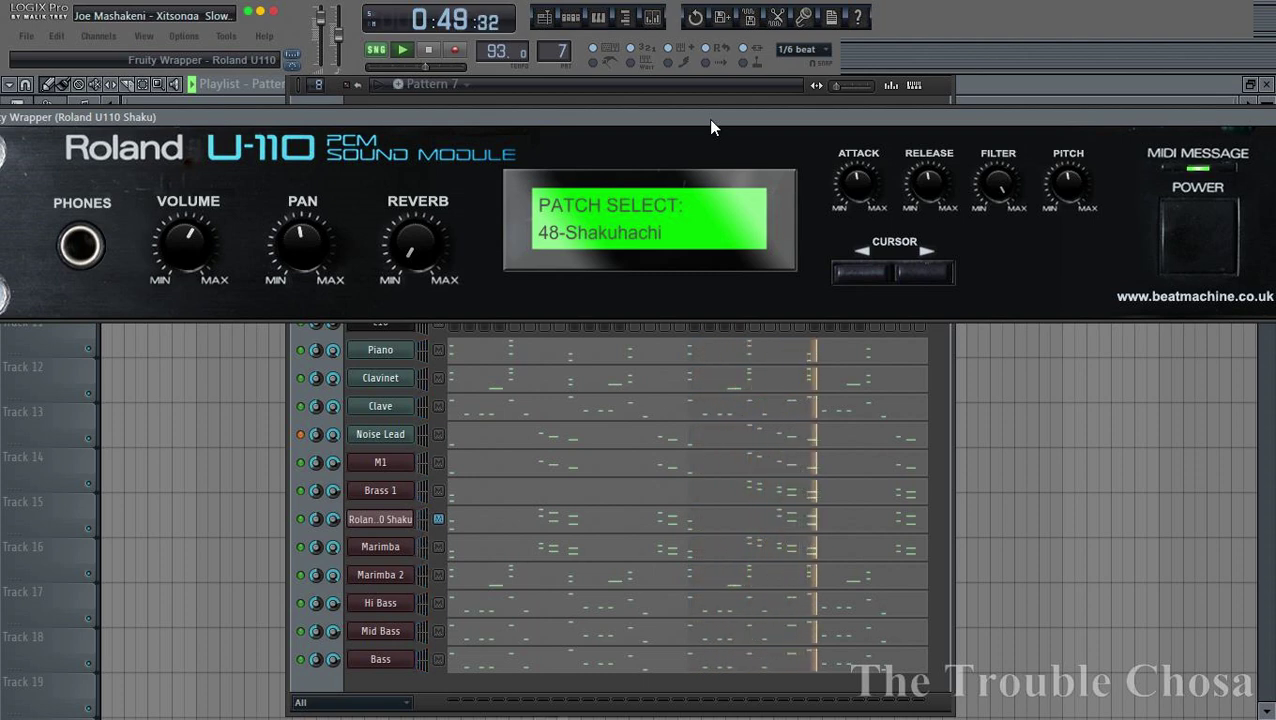
pyautogui.moveTo(708, 119); pyautogui.dragTo(419, 509)
pyautogui.click(461, 320)
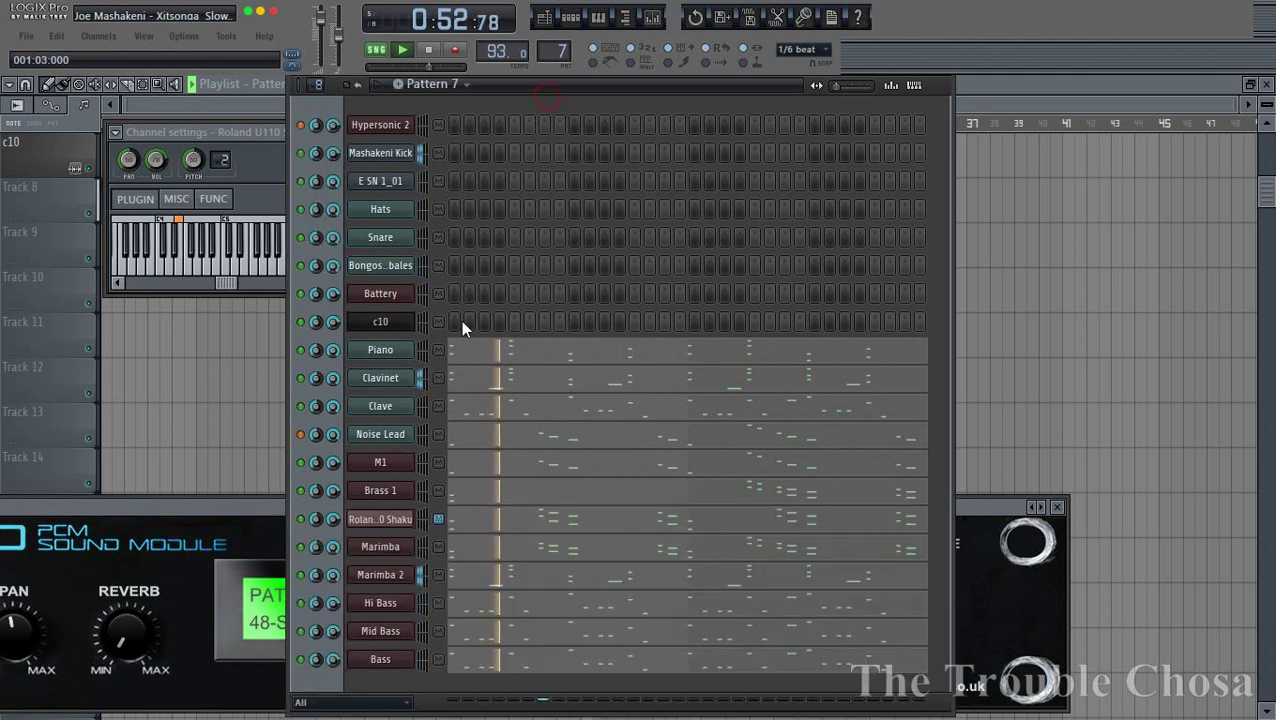
# Delete the Noise Lead channel from the channel rack and confirm the deletion
pyautogui.rightClick(415, 434)
pyautogui.click(480, 692)
pyautogui.click(728, 420)
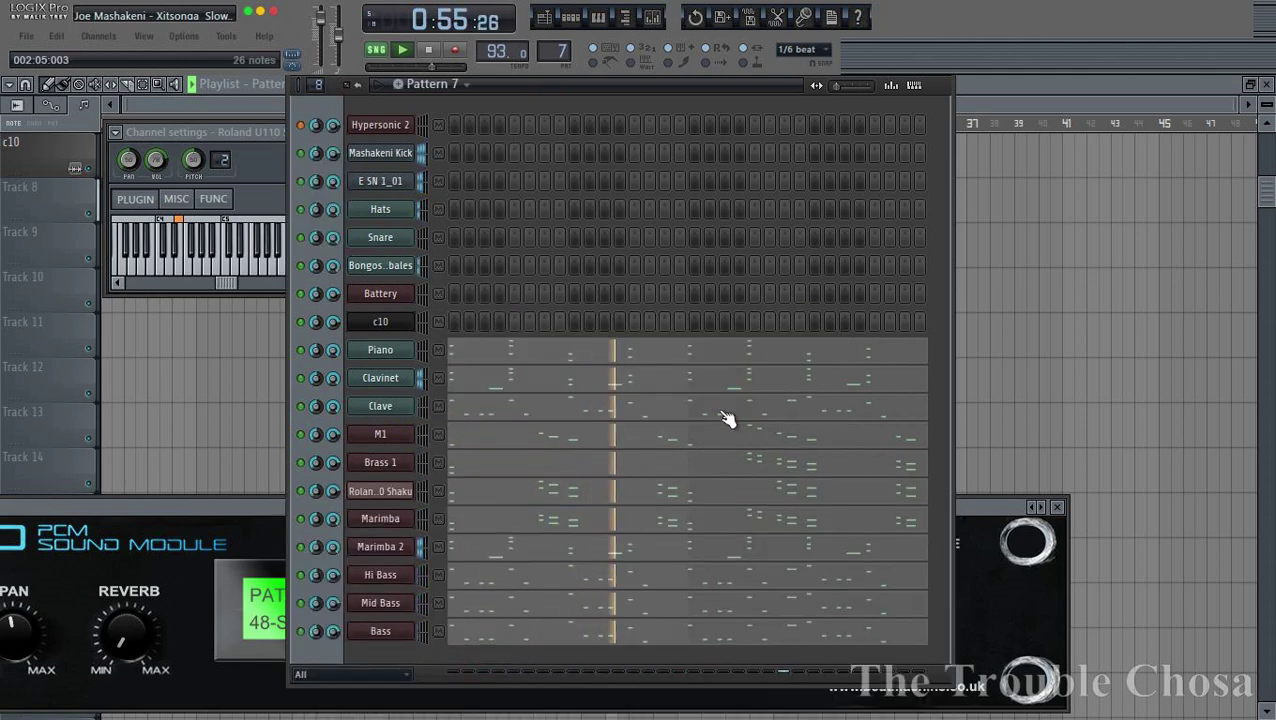
# Mute the M1, Brass 1 and Roland U110 Shaku channels, then save the project
pyautogui.click(302, 463)
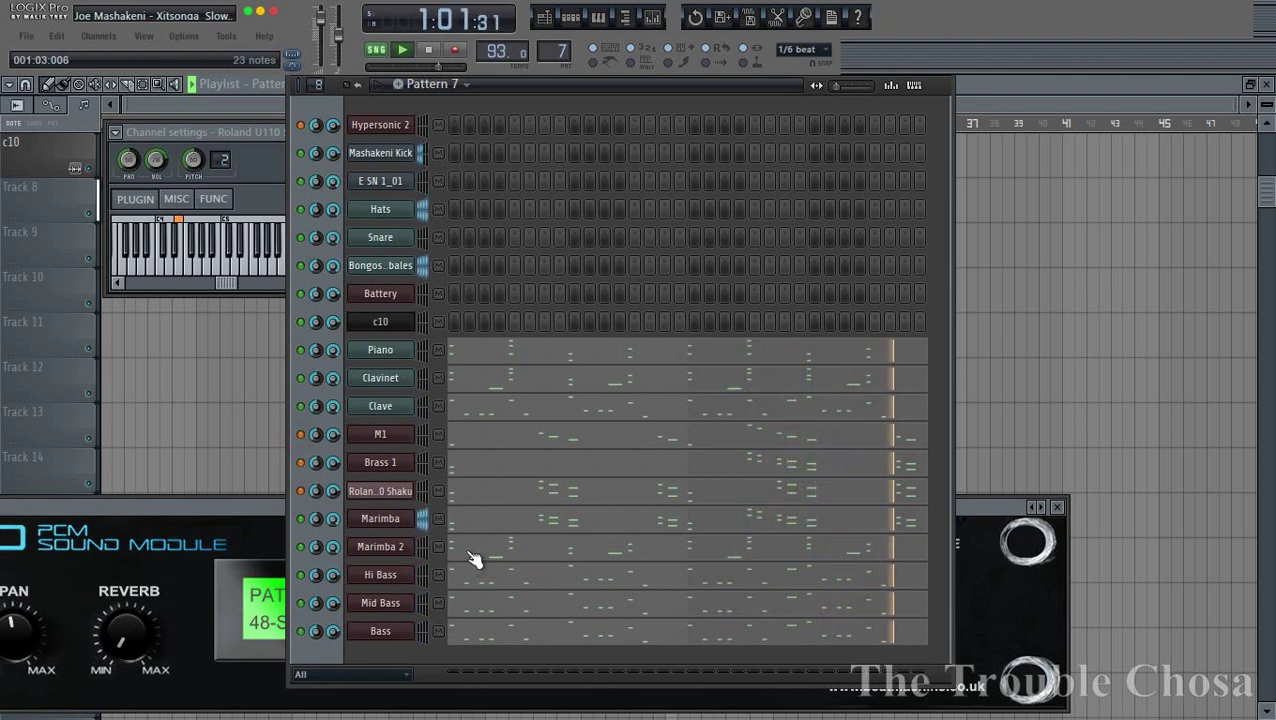
pyautogui.click(1057, 507)
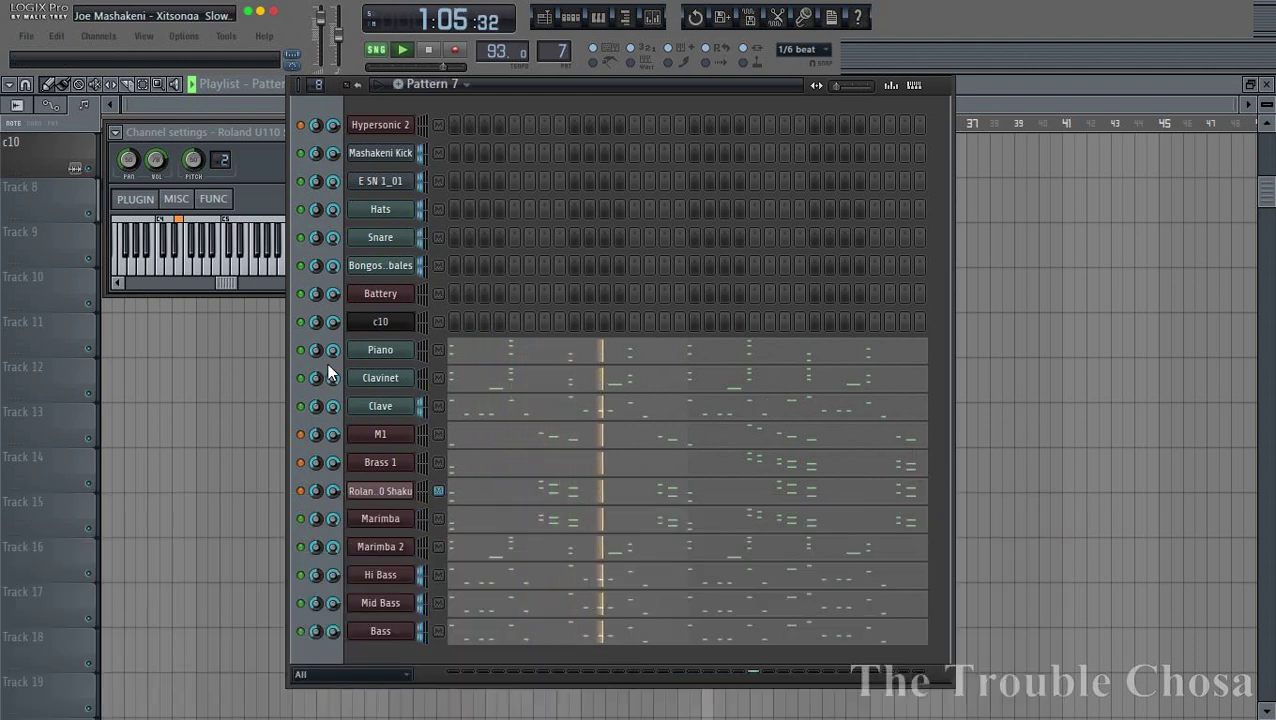
pyautogui.click(26, 36)
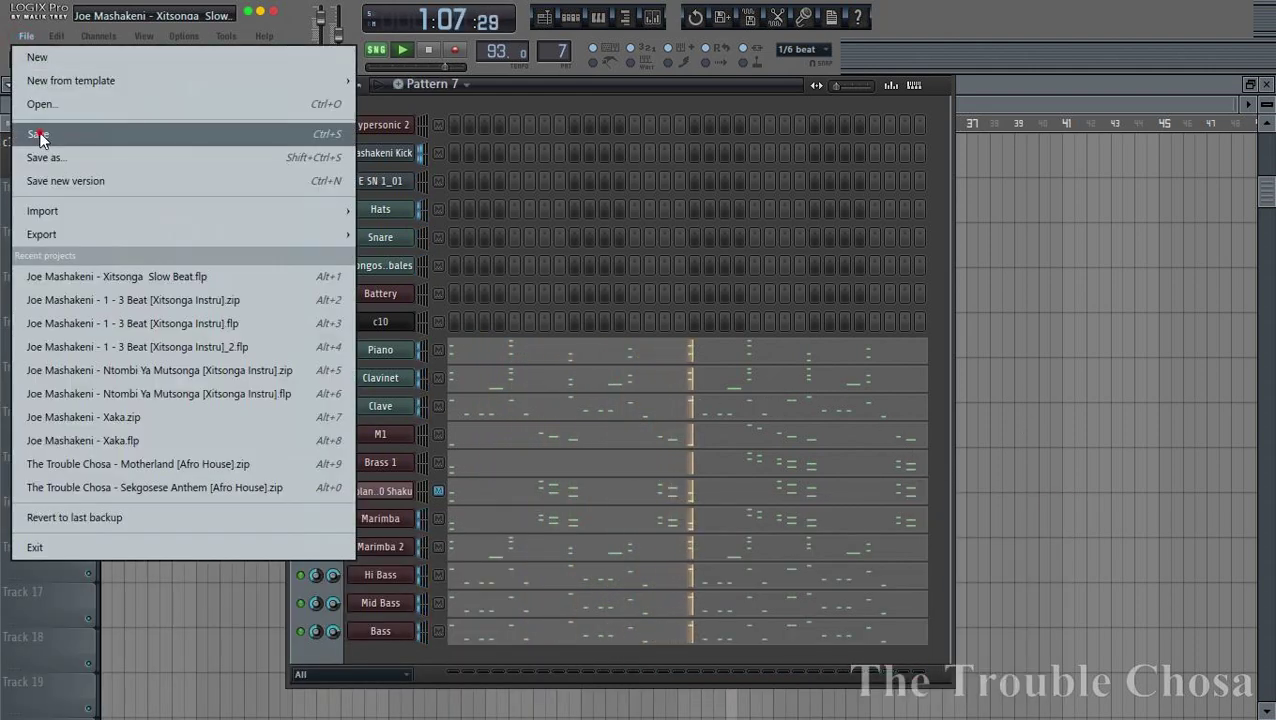
pyautogui.click(40, 139)
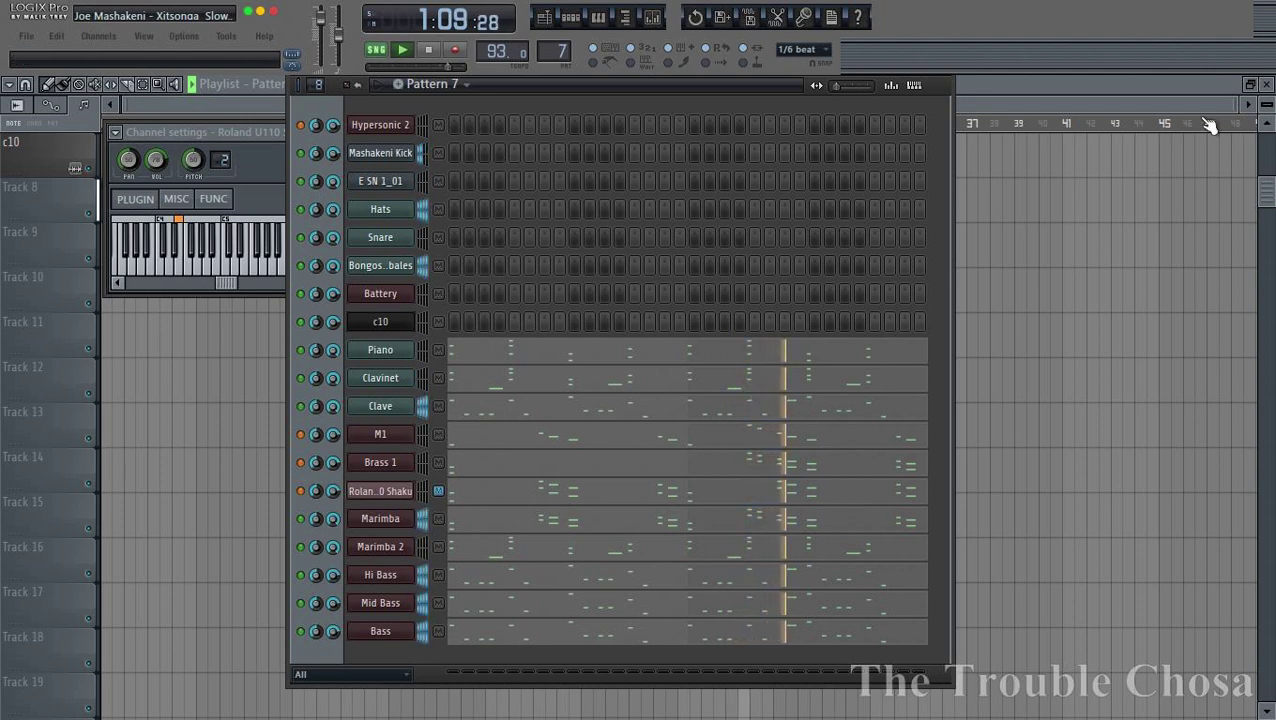
# Close the channel rack to expose the playlist and set the global snap to Line
pyautogui.click(1057, 104)
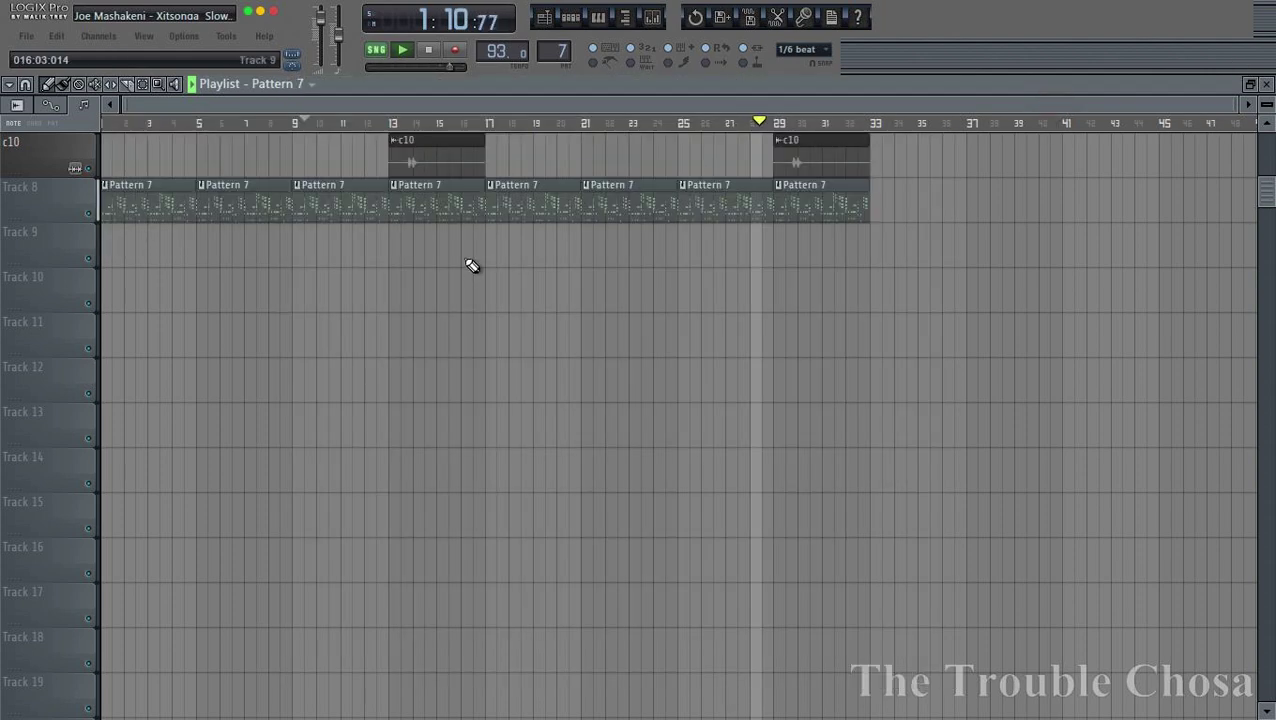
pyautogui.click(815, 48)
pyautogui.click(791, 80)
pyautogui.scroll(3, 151, 130)
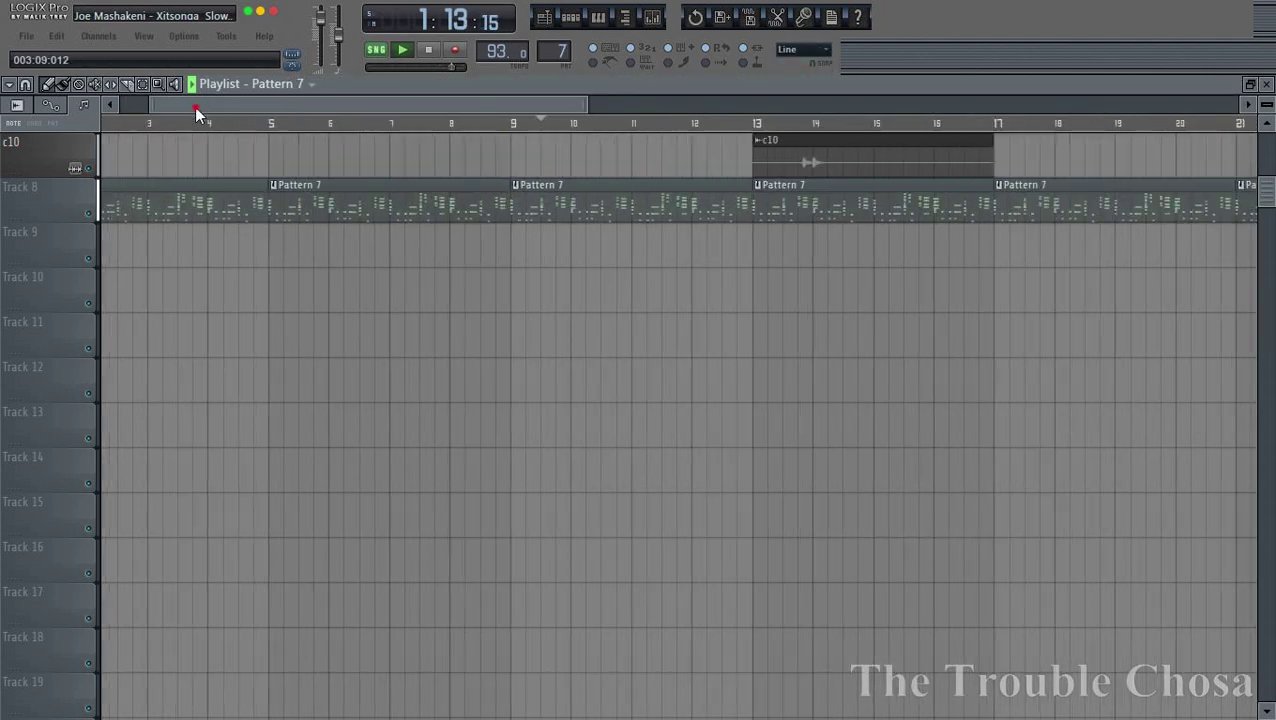
pyautogui.moveTo(196, 108); pyautogui.dragTo(156, 108)
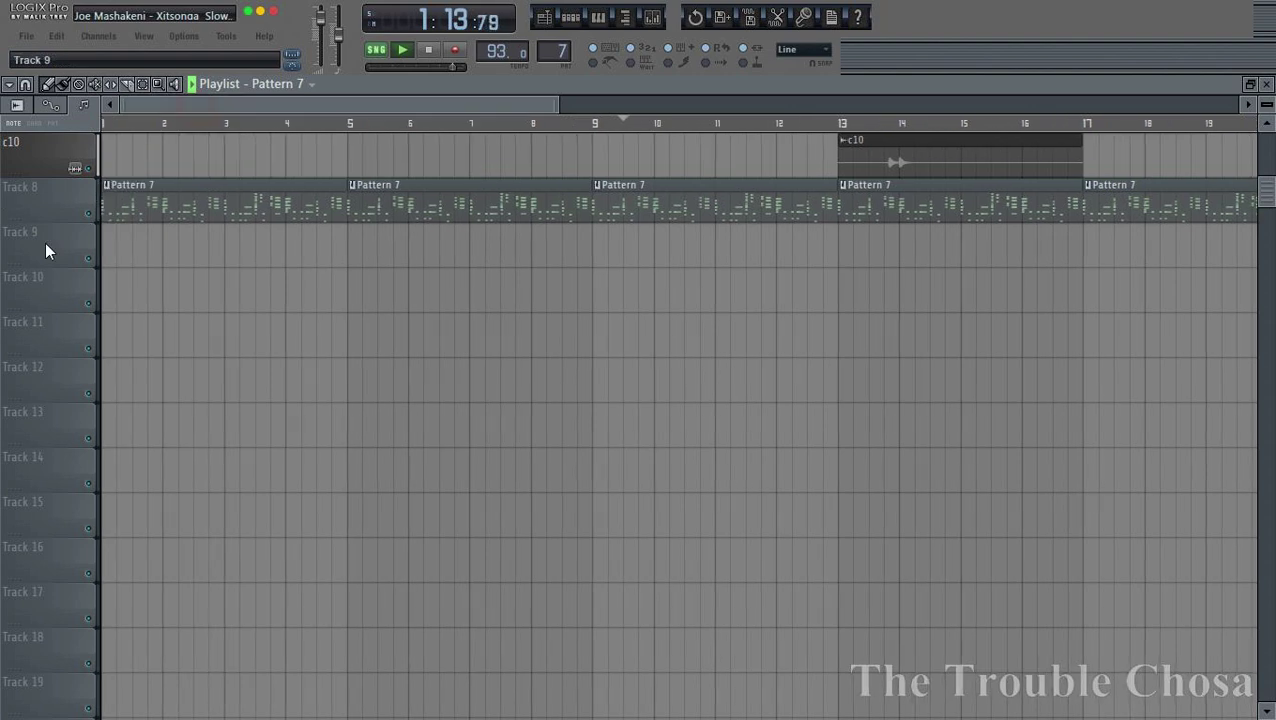
# Save the project under its current name in the Xitsonga folder, replacing the existing file
pyautogui.click(26, 36)
pyautogui.click(40, 157)
pyautogui.press('Return')
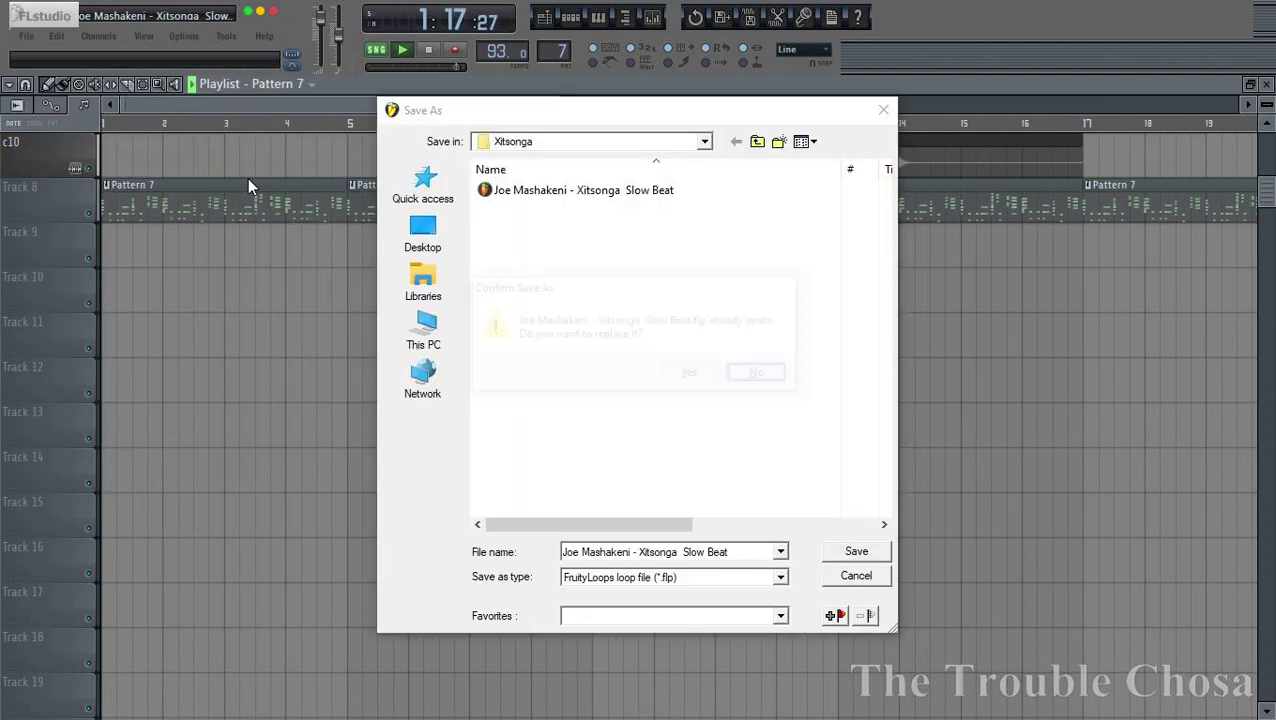
pyautogui.press('Left')
pyautogui.press('Return')
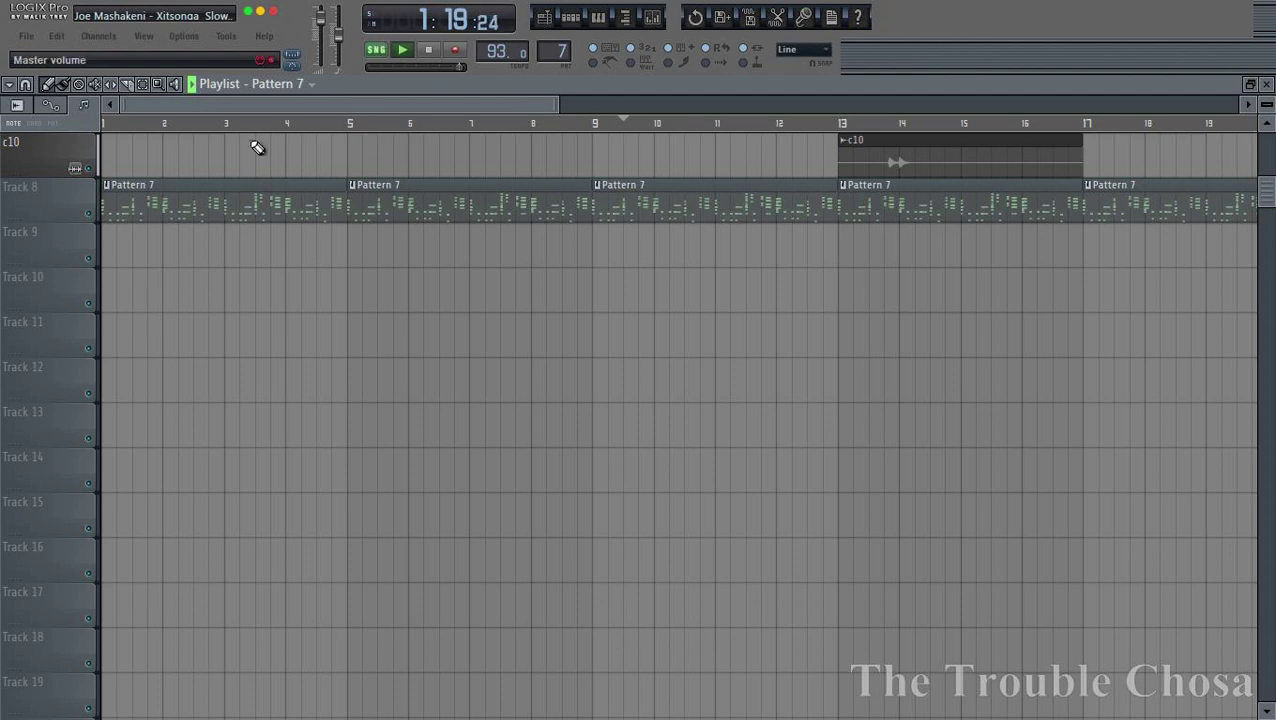
# Restart song playback and split Pattern 7 by channel
pyautogui.press('space')
pyautogui.rightClick(561, 50)
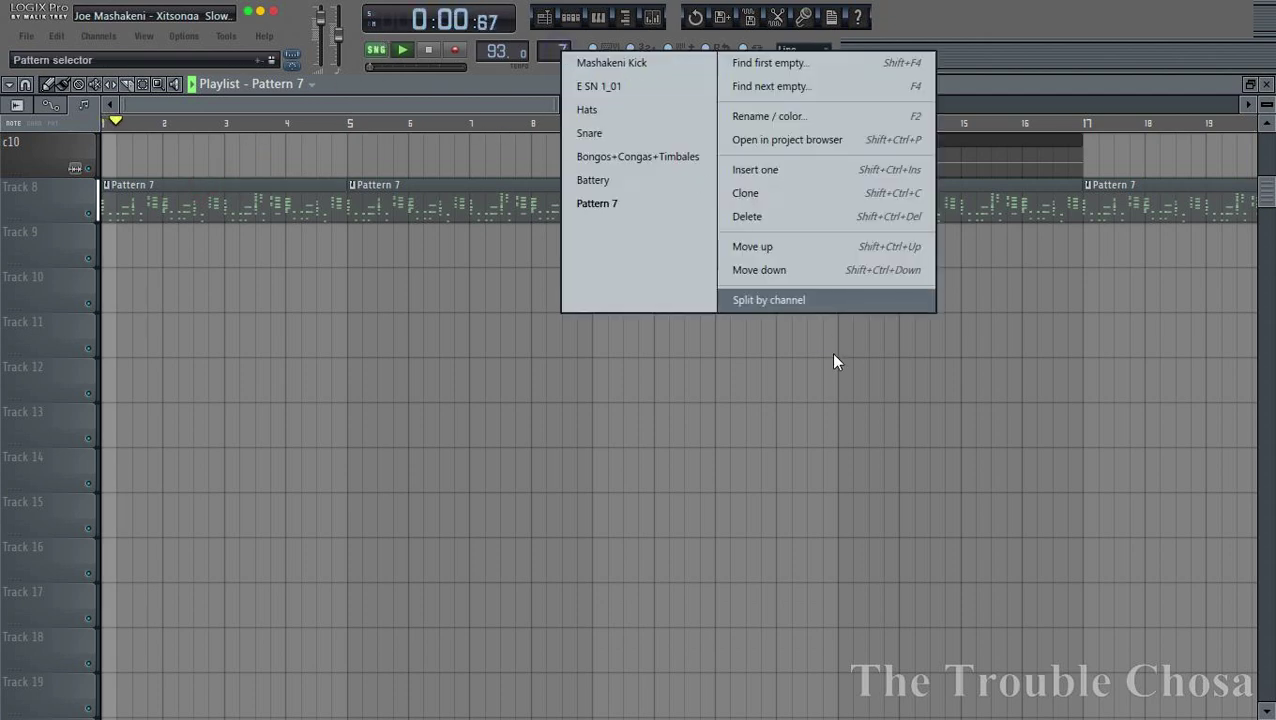
pyautogui.click(786, 300)
# Move the stacked Piano, Clavinet, Clave and M1 clips at bar 1 from Track 8 onto Tracks 9 to 12 respectively
pyautogui.moveTo(226, 192); pyautogui.dragTo(215, 263)
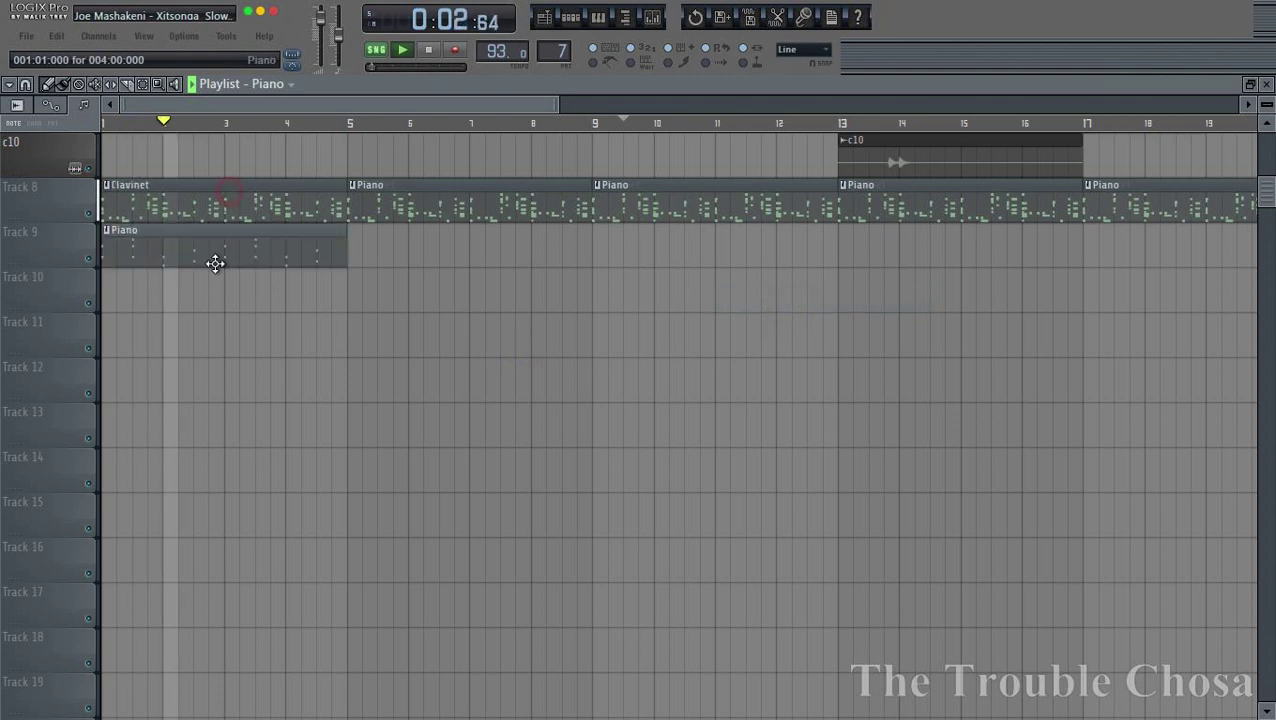
pyautogui.moveTo(219, 207); pyautogui.dragTo(222, 277)
pyautogui.moveTo(222, 214); pyautogui.dragTo(222, 311)
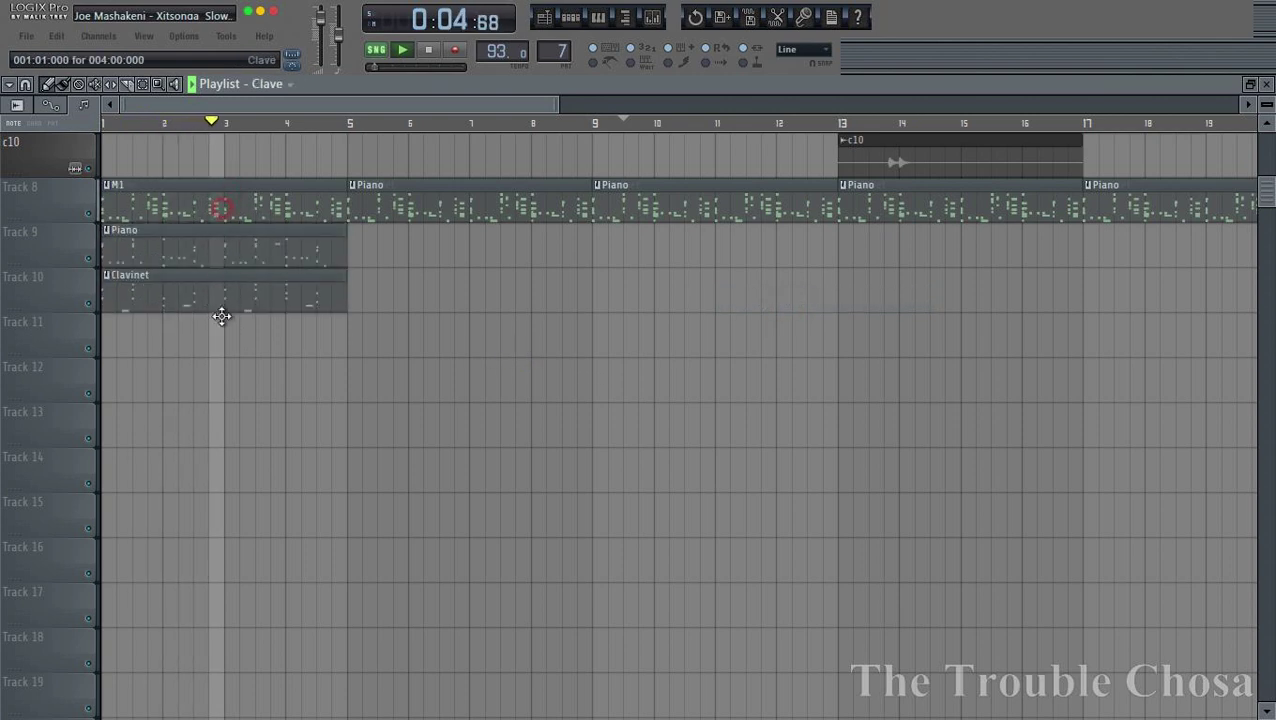
pyautogui.moveTo(228, 196); pyautogui.dragTo(211, 384)
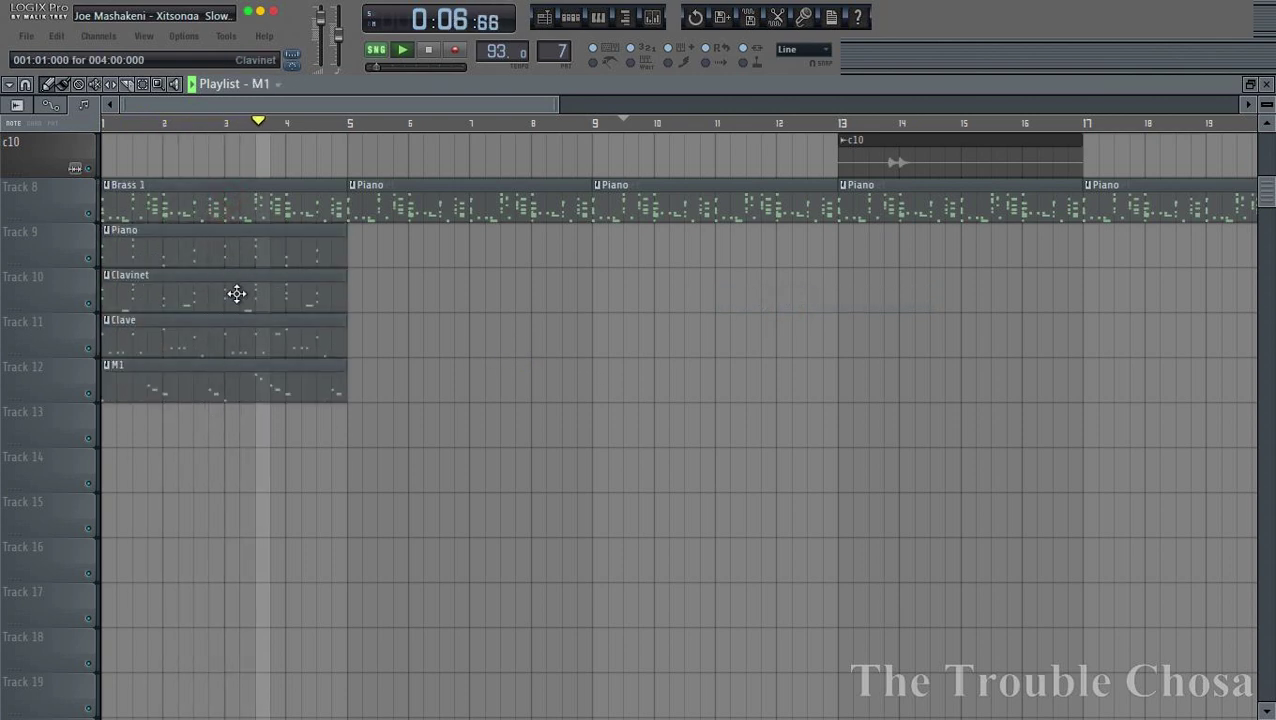
# Move the stacked Brass 1, Roland U110 Shaku, Marimba and Marimba 2 clips at bar 1 onto Tracks 13 to 16 respectively
pyautogui.moveTo(247, 212); pyautogui.dragTo(208, 481)
pyautogui.click(253, 197)
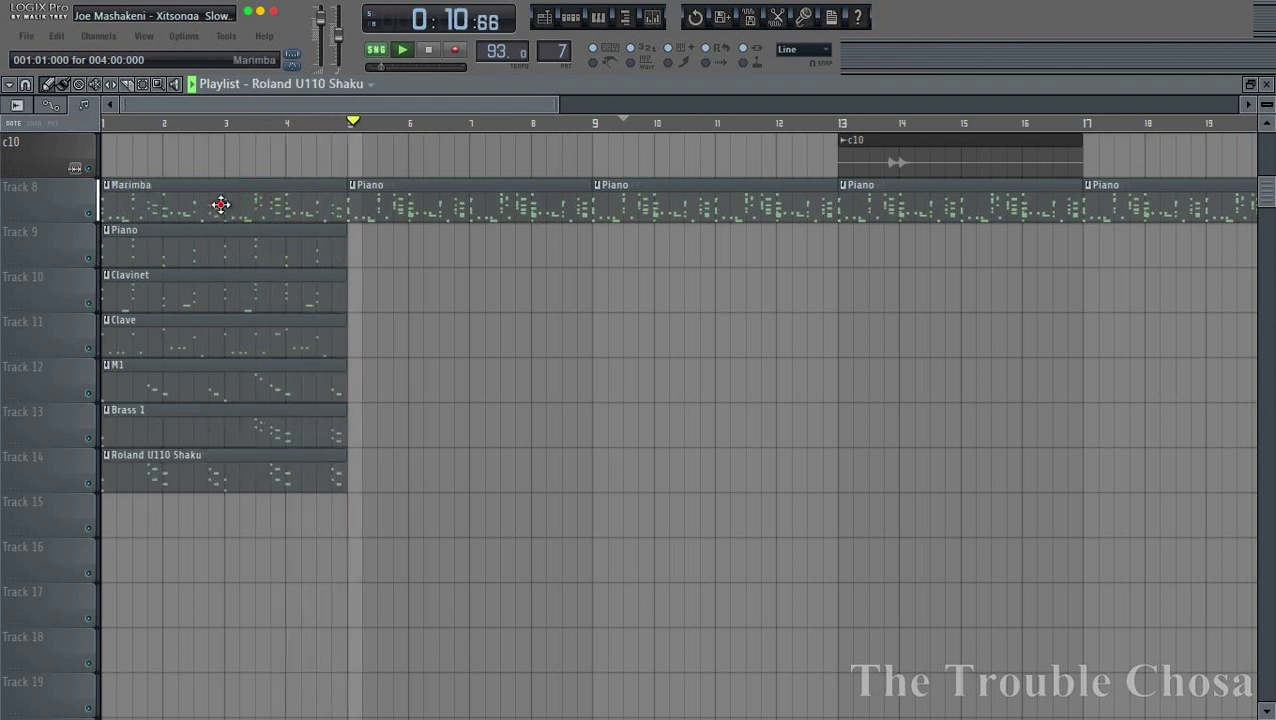
pyautogui.moveTo(216, 202); pyautogui.dragTo(208, 557)
pyautogui.moveTo(233, 202); pyautogui.dragTo(205, 598)
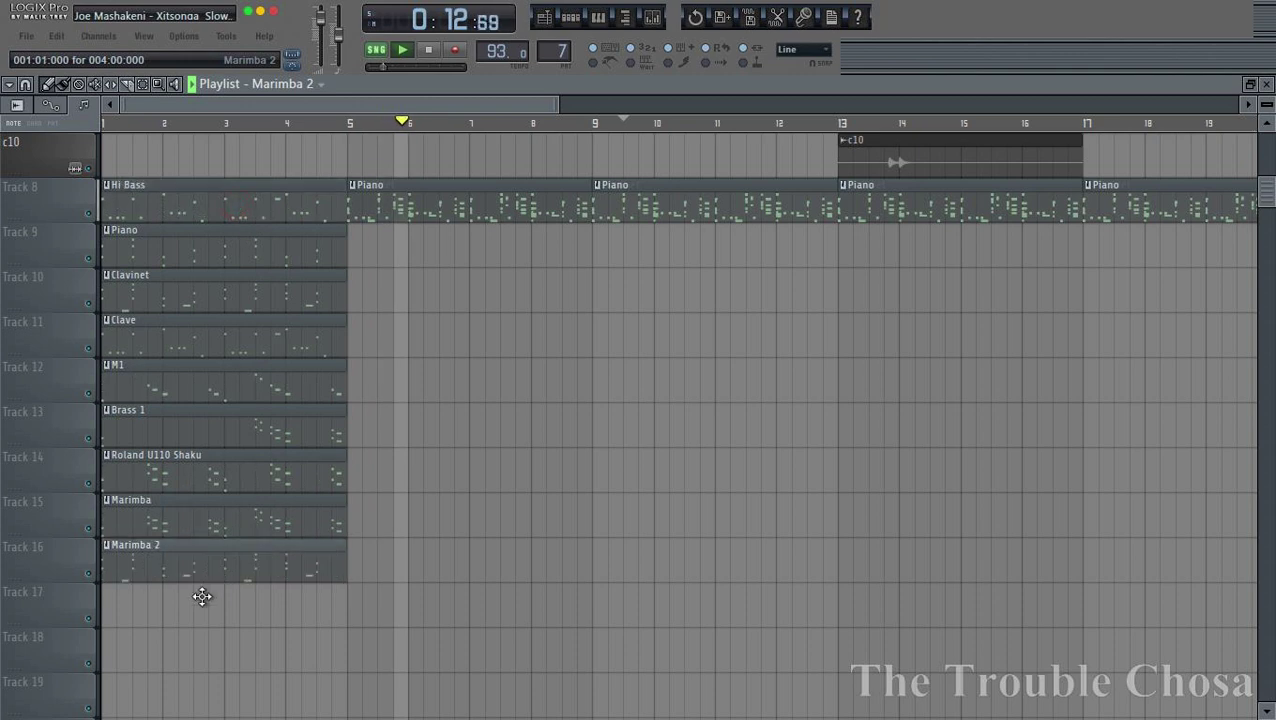
# Move the remaining Hi Bass, Mid Bass and Bass clips at bar 1 onto Tracks 17, 18 and 19 respectively
pyautogui.click(240, 198)
pyautogui.moveTo(215, 538); pyautogui.dragTo(210, 600)
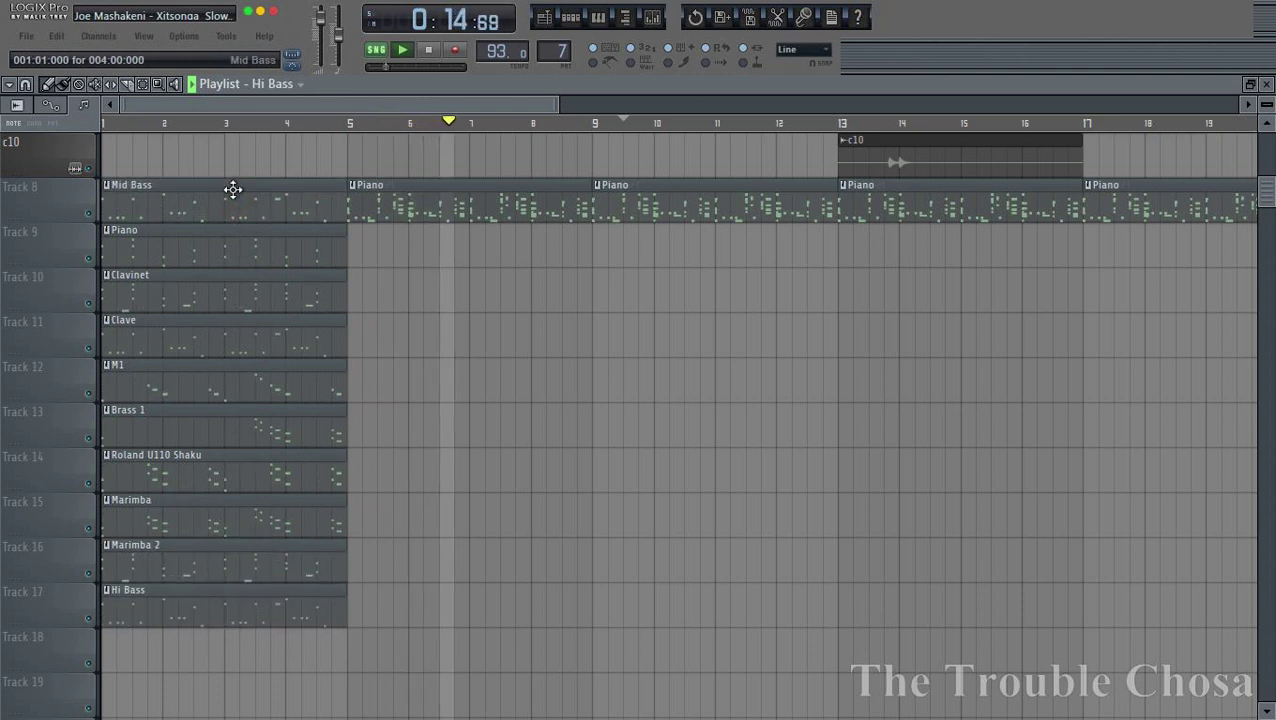
pyautogui.moveTo(231, 191); pyautogui.dragTo(208, 669)
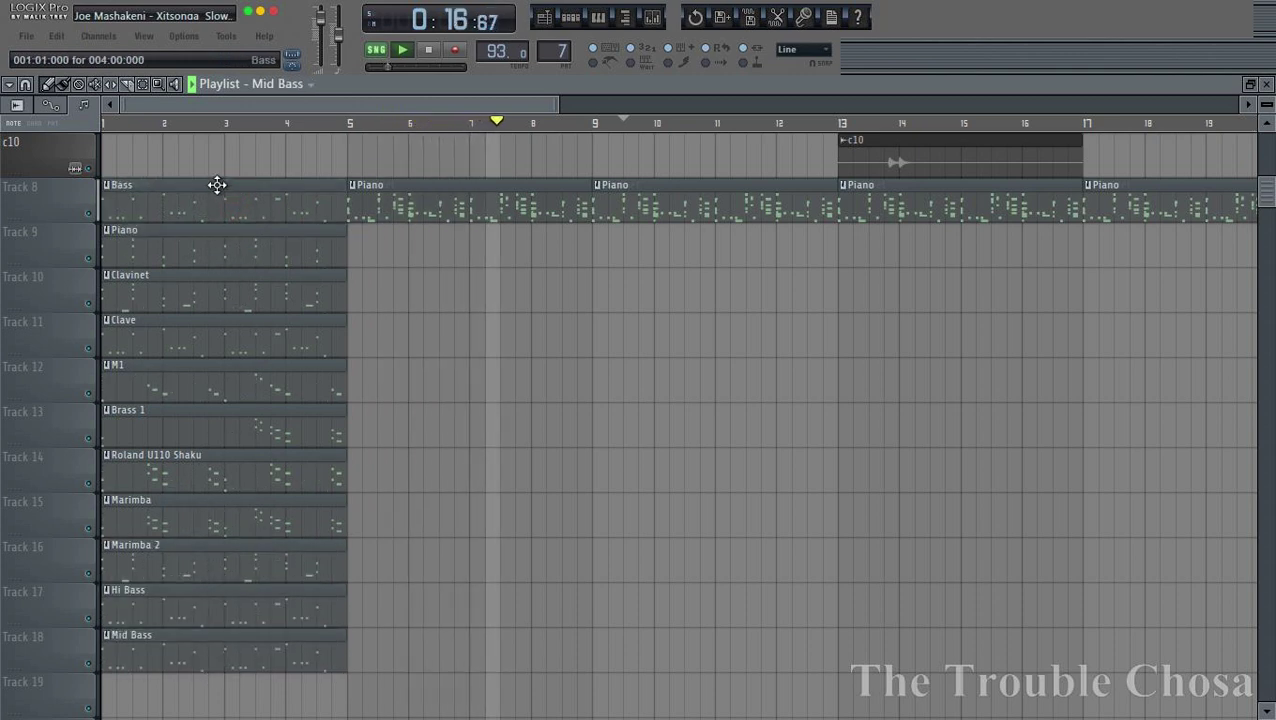
pyautogui.moveTo(214, 186); pyautogui.dragTo(177, 689)
# Select the Piano to Bass clips on Tracks 9 to 19 and duplicate them seven times in succession, up to bar 33
pyautogui.scroll(-5, 275, 114)
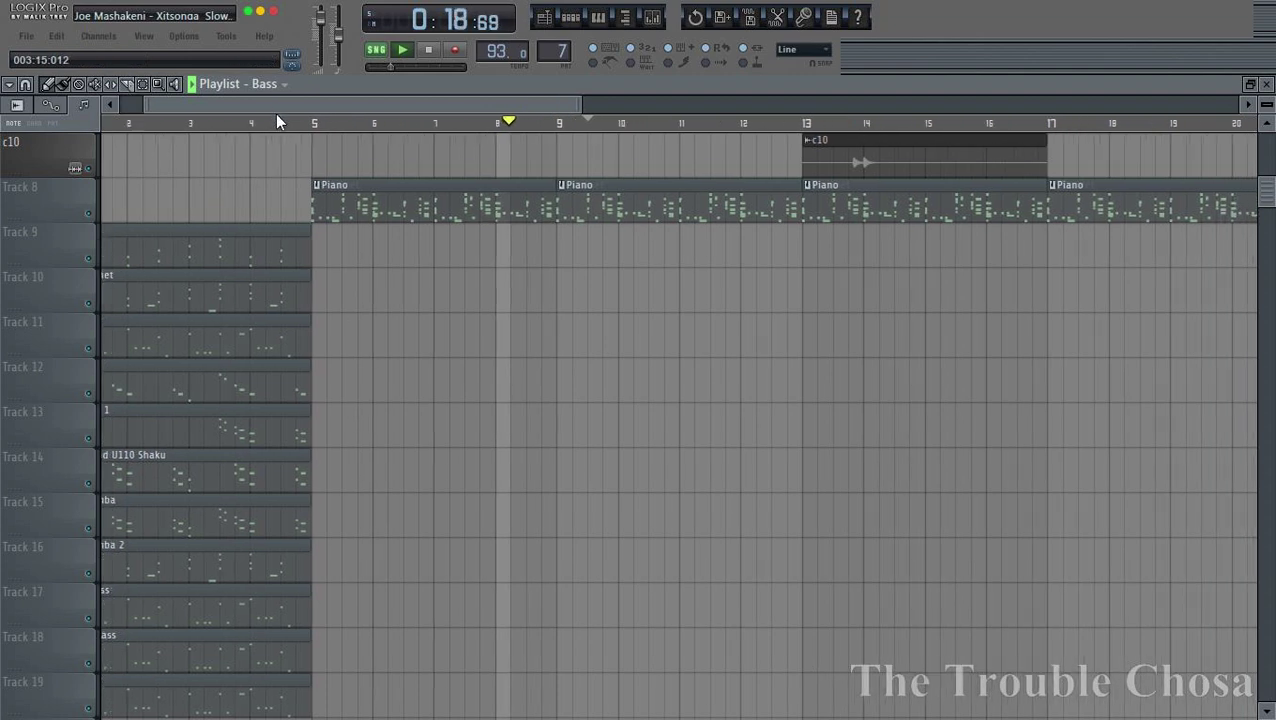
pyautogui.scroll(-2, 150, 198)
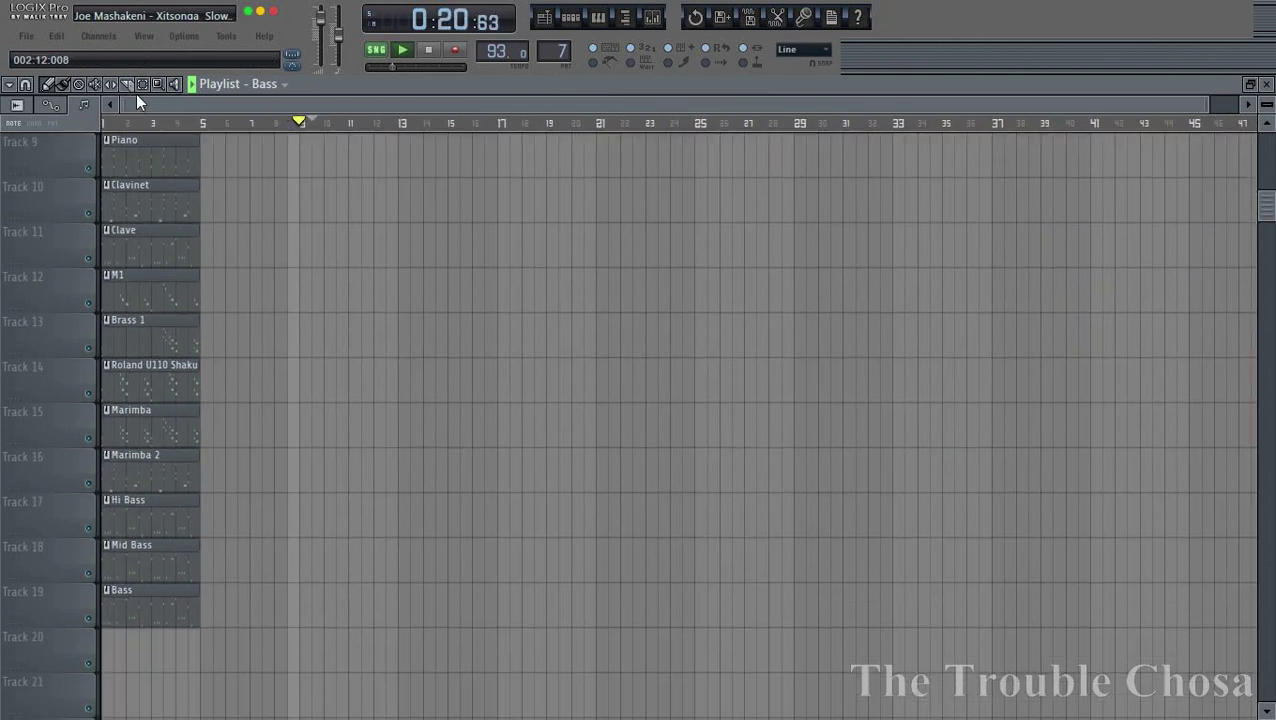
pyautogui.scroll(1, 227, 215)
pyautogui.moveTo(211, 248); pyautogui.dragTo(110, 690)
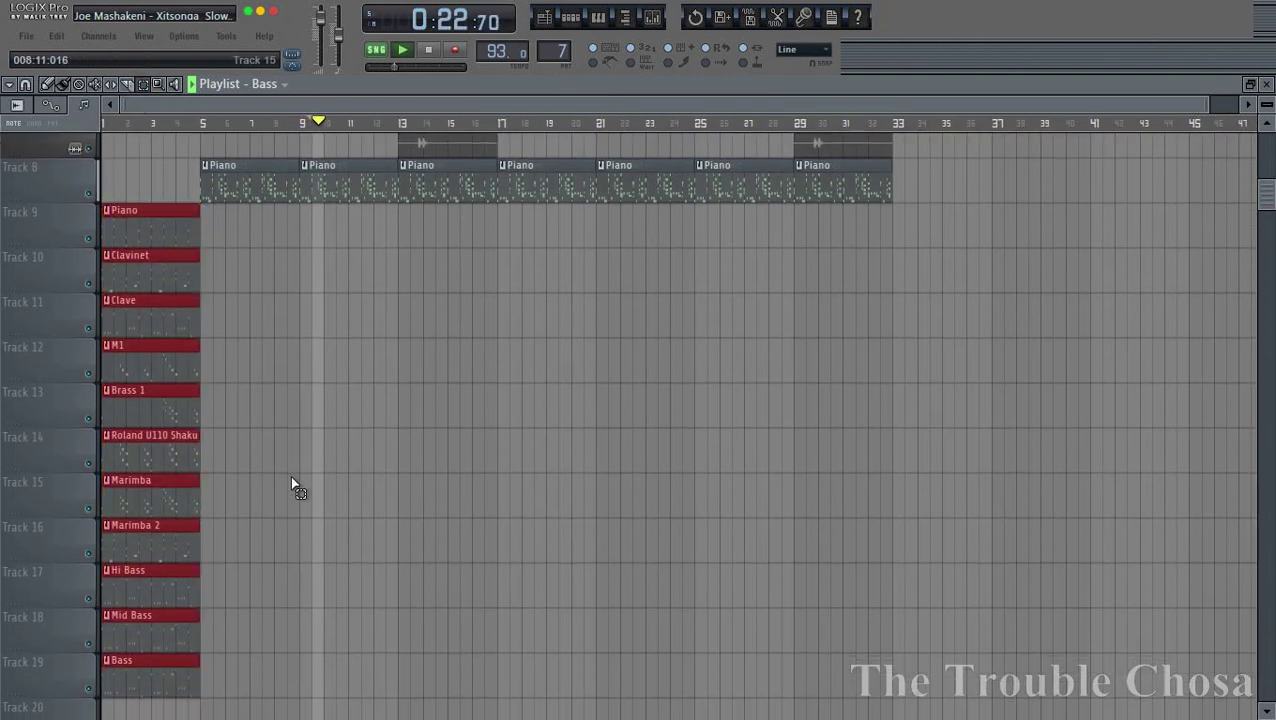
pyautogui.scroll(-3, 288, 480)
pyautogui.scroll(4, 288, 485)
pyautogui.hotkey('ctrl', 'b')
pyautogui.hotkey('ctrl', 'b')
pyautogui.hotkey('ctrl', 'b')
pyautogui.hotkey('ctrl', 'b')
pyautogui.hotkey('ctrl', 'b')
pyautogui.hotkey('ctrl', 'b')
pyautogui.hotkey('ctrl', 'b')
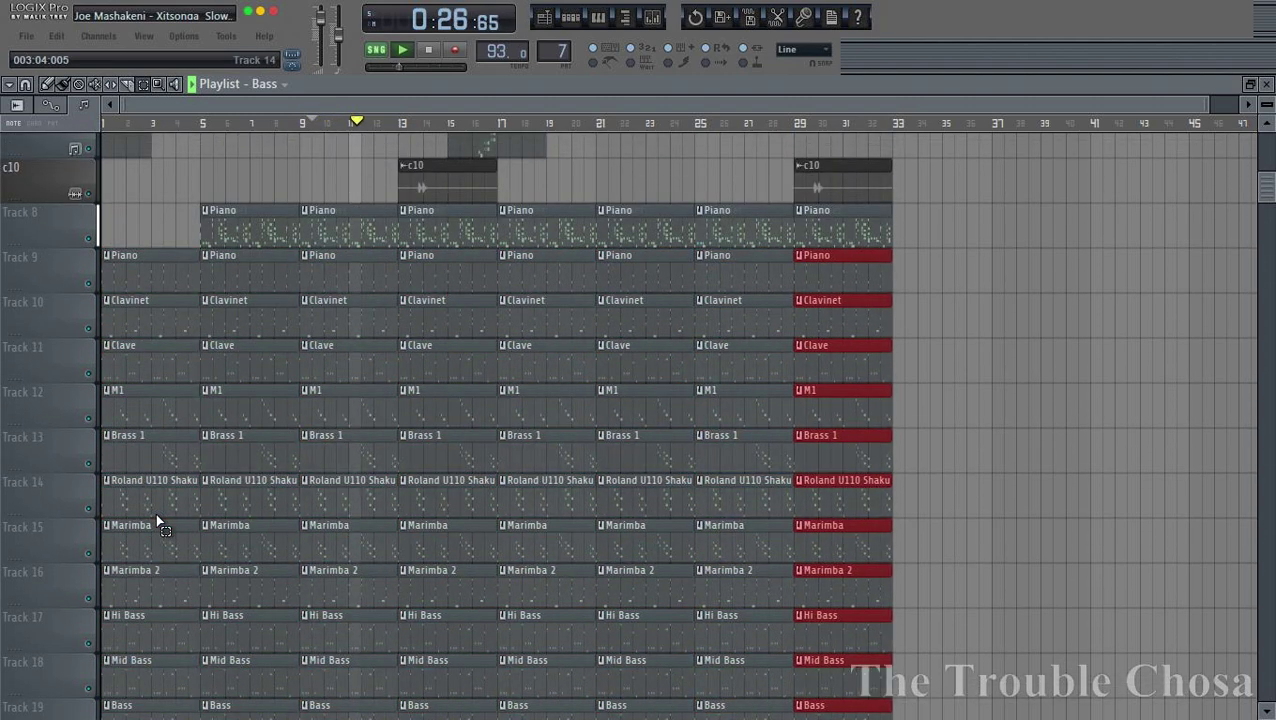
# Delete Track 8 with its leftover stacked clips from the playlist
pyautogui.scroll(-6, 336, 405)
pyautogui.scroll(4, 484, 346)
pyautogui.scroll(4, 488, 346)
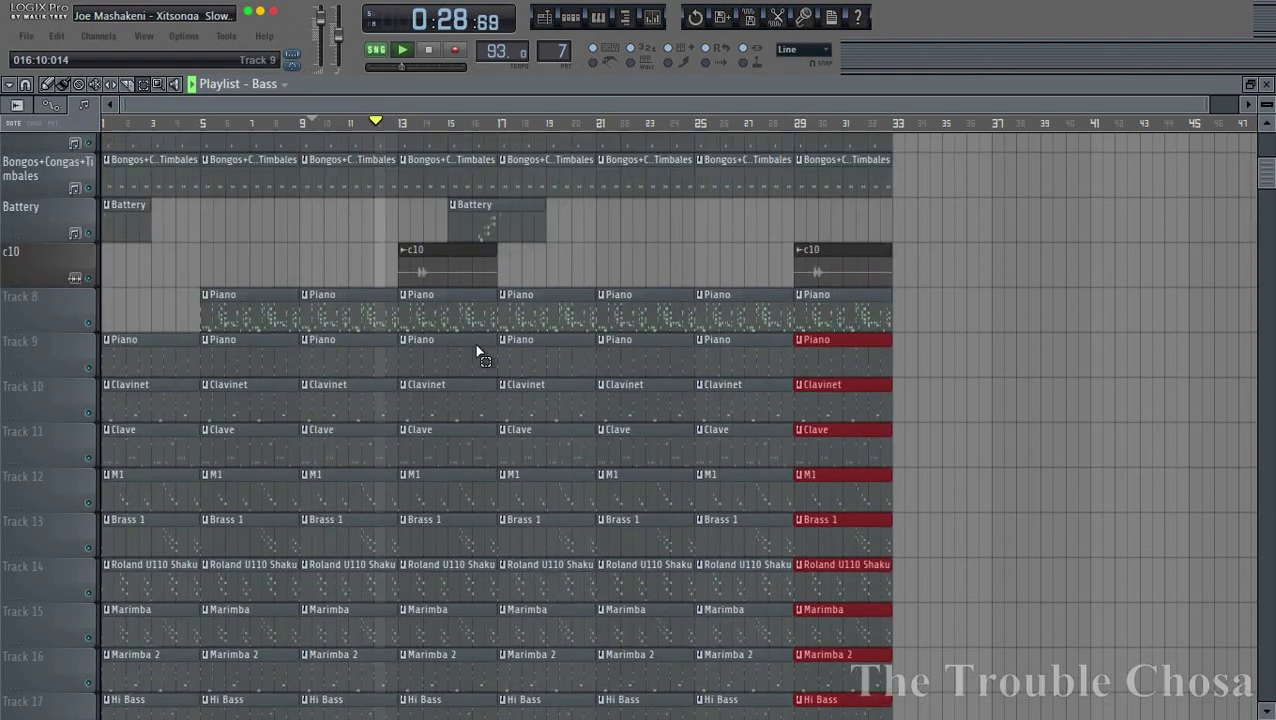
pyautogui.rightClick(29, 310)
pyautogui.click(79, 636)
pyautogui.click(706, 412)
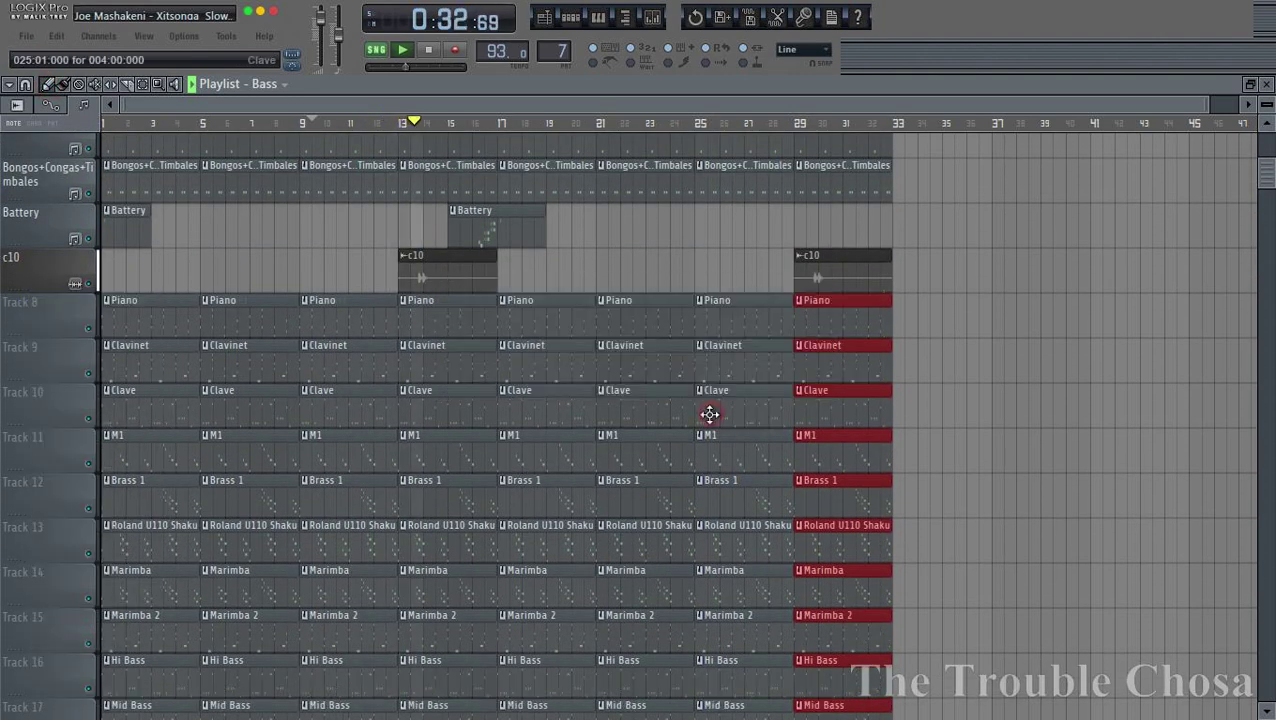
# Auto name Tracks 8 to 11 after their Piano, Clavinet, Clave and M1 clips
pyautogui.scroll(-4, 447, 356)
pyautogui.scroll(3, 30, 240)
pyautogui.rightClick(42, 250)
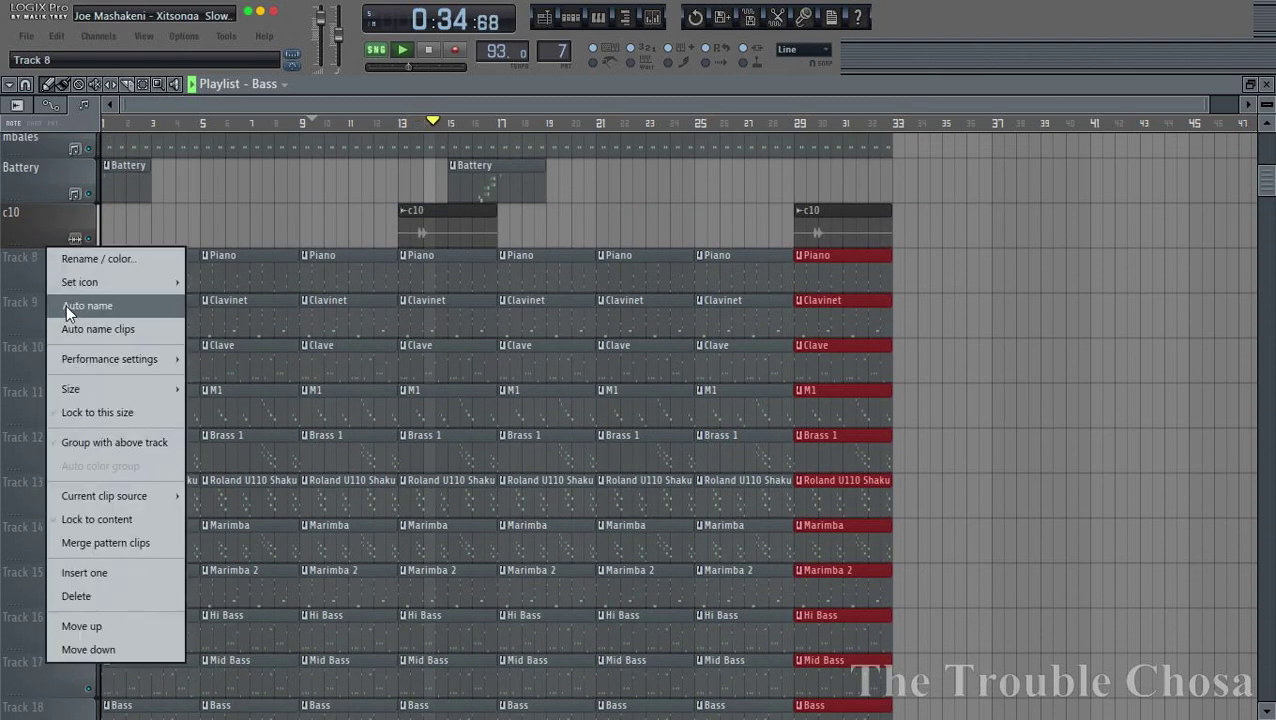
pyautogui.click(66, 305)
pyautogui.rightClick(42, 294)
pyautogui.click(62, 348)
pyautogui.rightClick(60, 355)
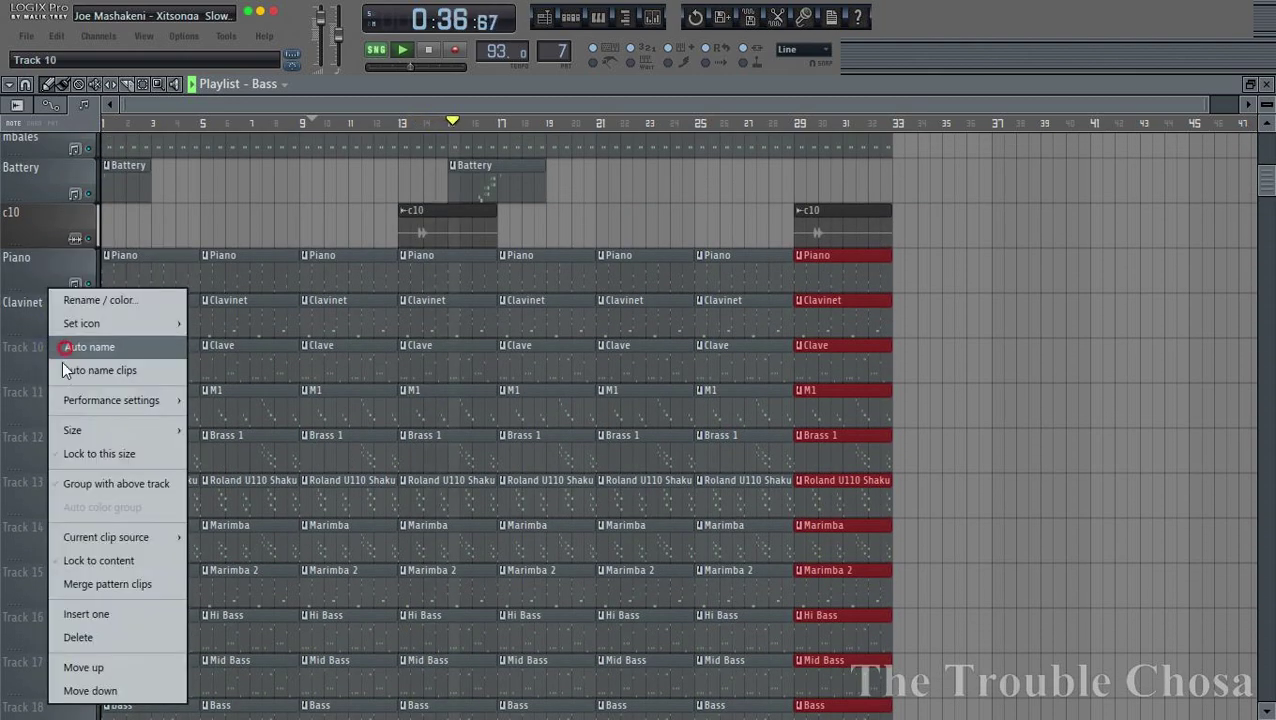
pyautogui.click(65, 347)
pyautogui.rightClick(40, 392)
pyautogui.click(75, 350)
# Auto name Tracks 12 to 14 after their Brass 1, Roland U110 Shaku and Marimba clips
pyautogui.scroll(-2, 75, 350)
pyautogui.rightClick(28, 356)
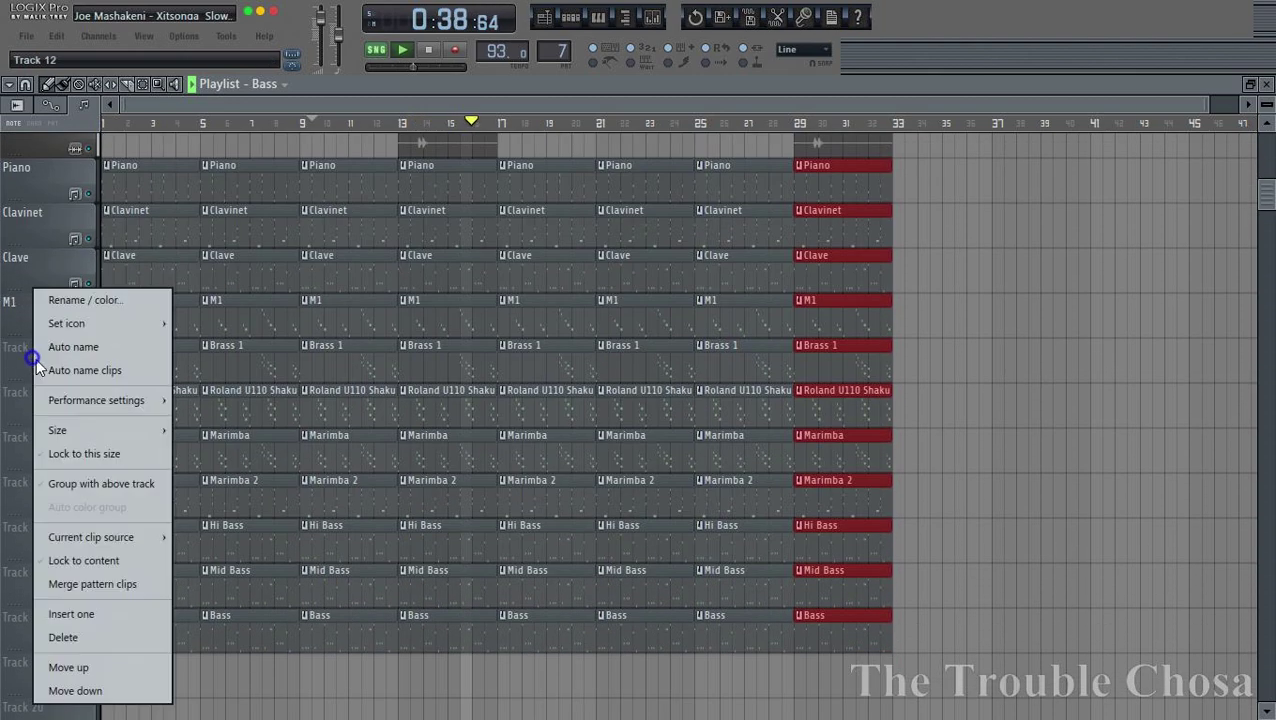
pyautogui.click(40, 347)
pyautogui.rightClick(53, 392)
pyautogui.click(60, 349)
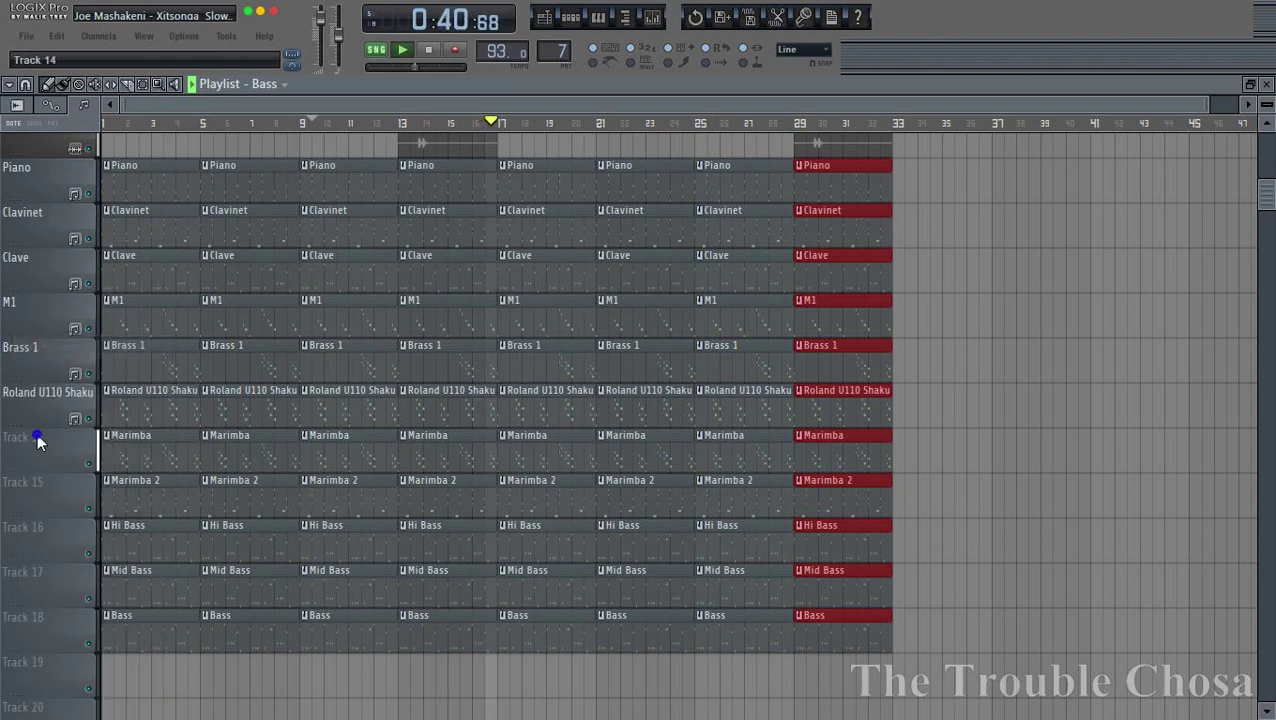
pyautogui.rightClick(37, 435)
pyautogui.click(65, 347)
# Auto name Tracks 15 to 18 after their Marimba 2, Hi Bass, Mid Bass and Bass clips
pyautogui.scroll(-3, 65, 345)
pyautogui.rightClick(42, 360)
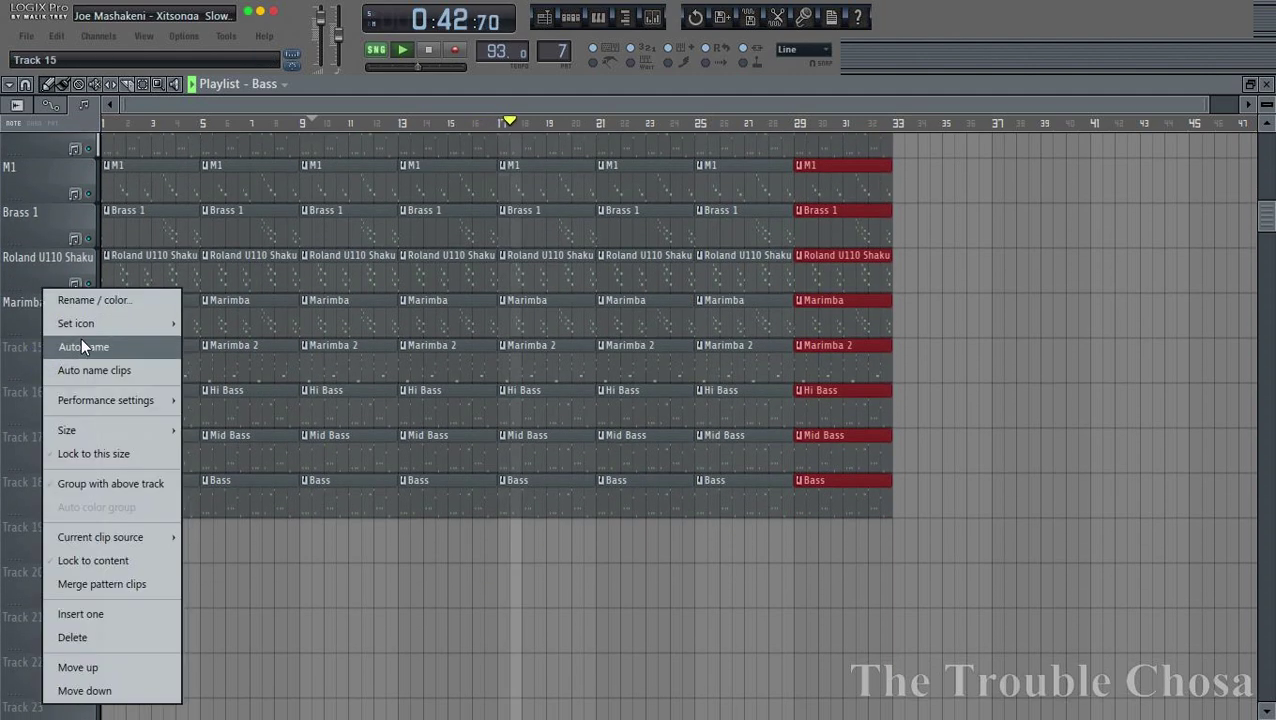
pyautogui.click(80, 345)
pyautogui.rightClick(35, 403)
pyautogui.click(62, 348)
pyautogui.rightClick(40, 436)
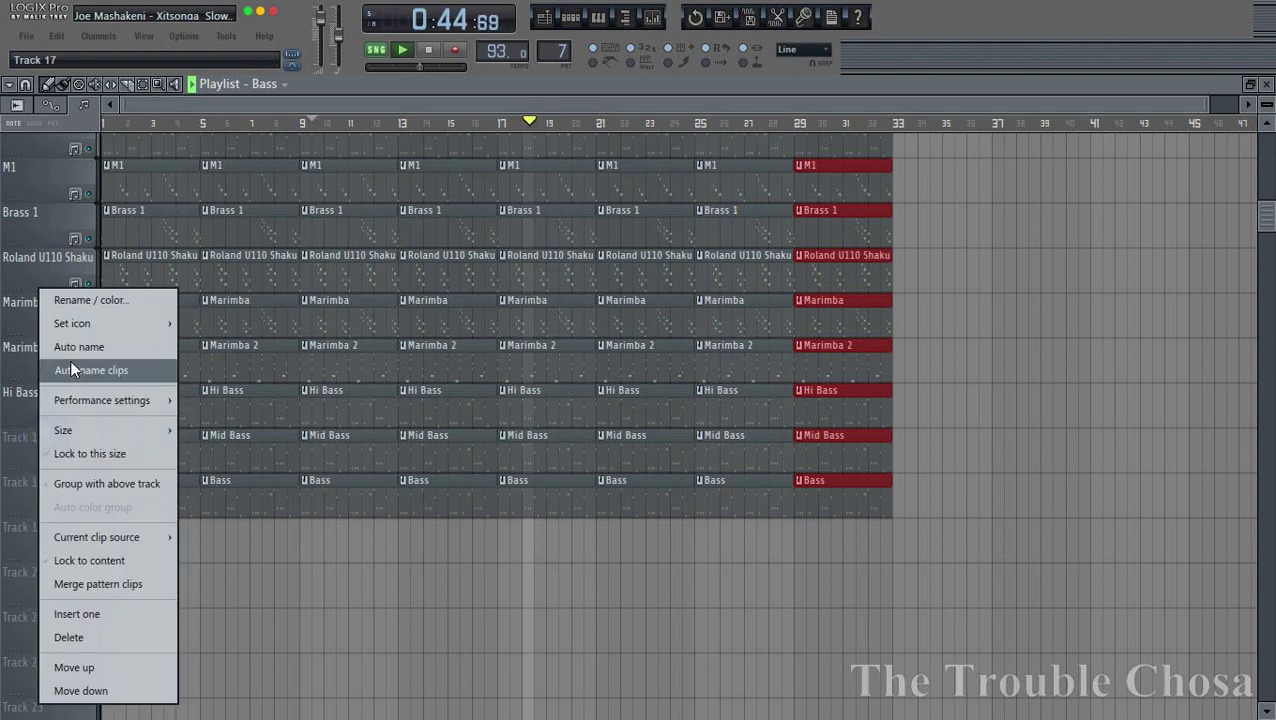
pyautogui.click(70, 347)
pyautogui.rightClick(44, 478)
pyautogui.click(85, 347)
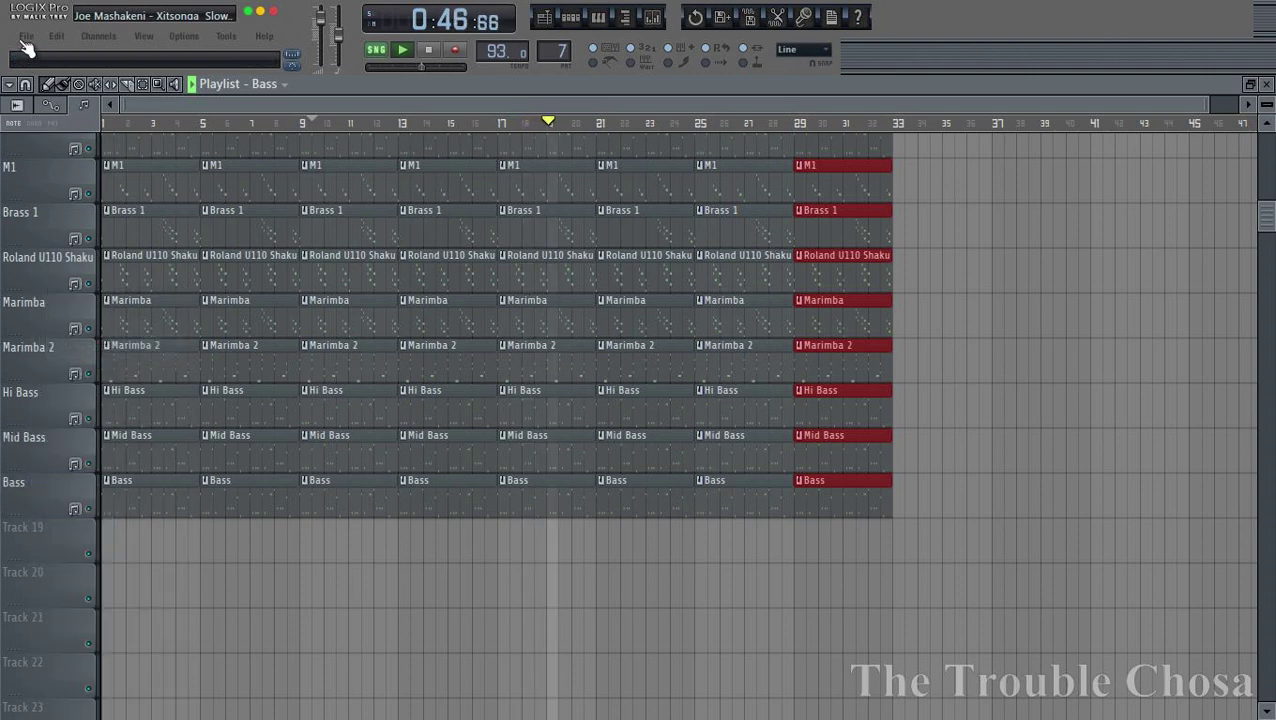
# Save the rearranged project over the existing project file in the Xitsonga folder
pyautogui.click(26, 36)
pyautogui.click(54, 158)
pyautogui.press('Return')
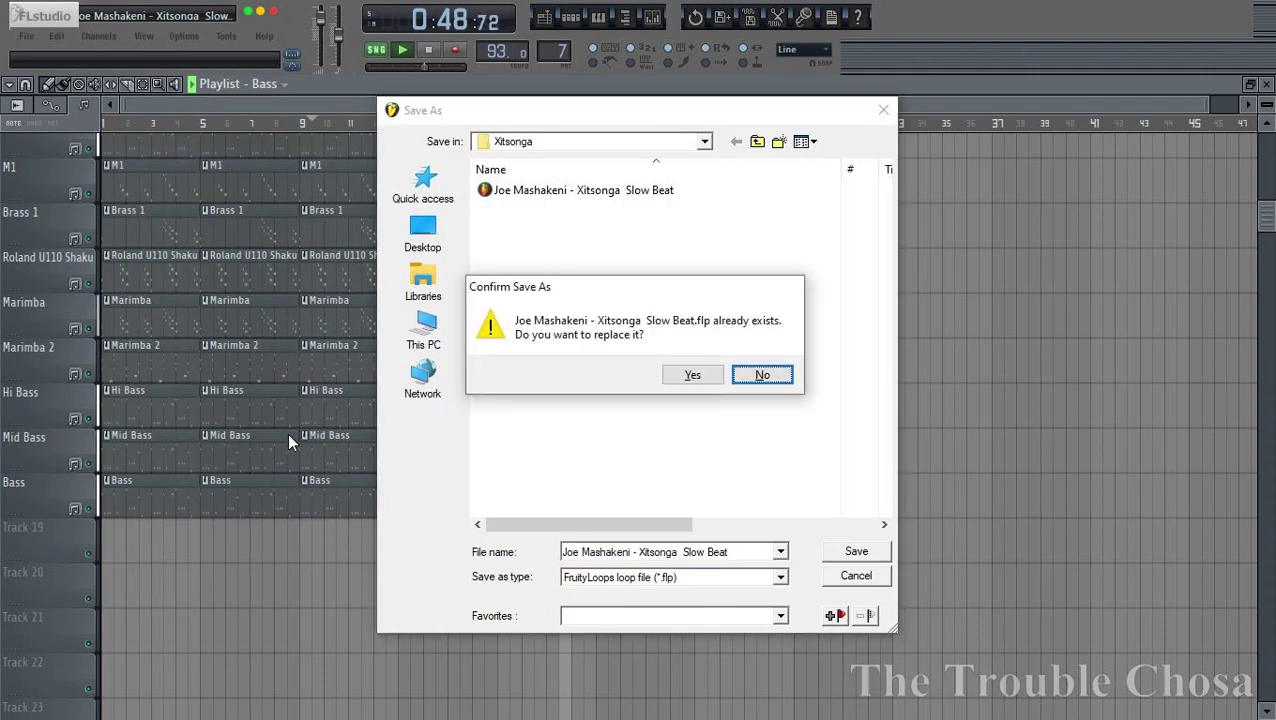
pyautogui.press('Left')
pyautogui.press('Return')
pyautogui.scroll(1, 905, 485)
pyautogui.scroll(3, 907, 486)
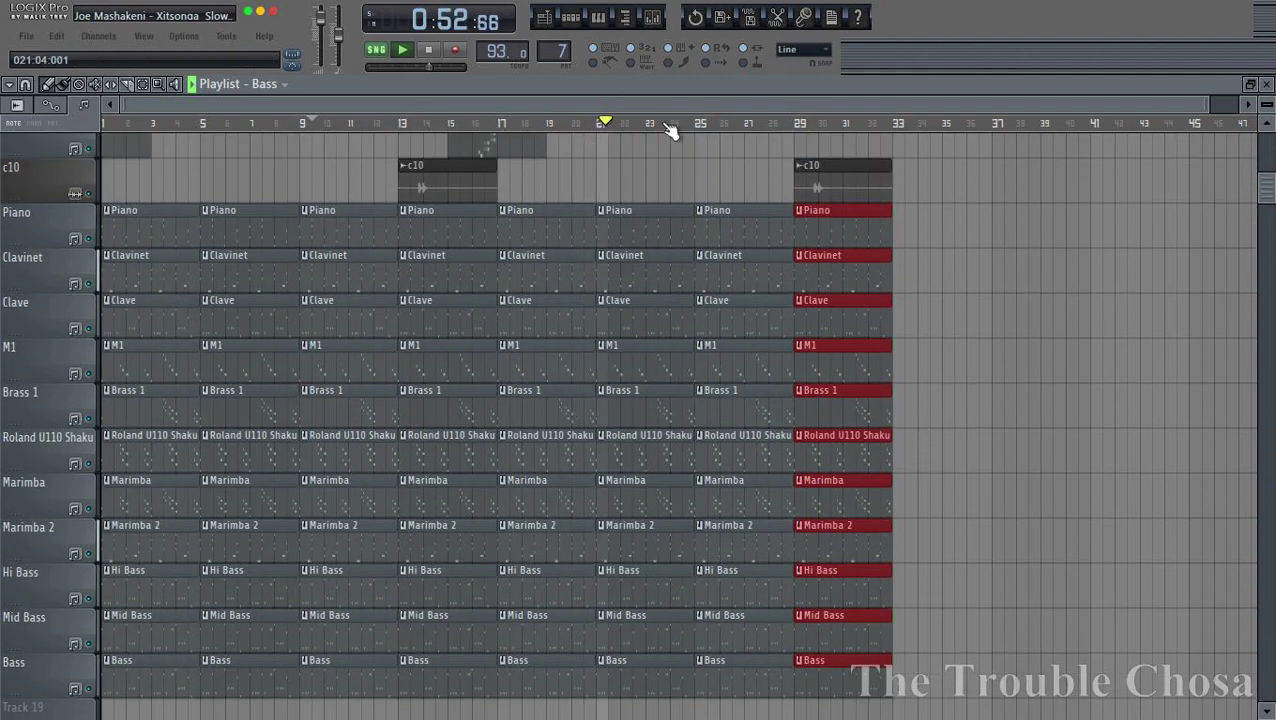
pyautogui.scroll(4, 917, 248)
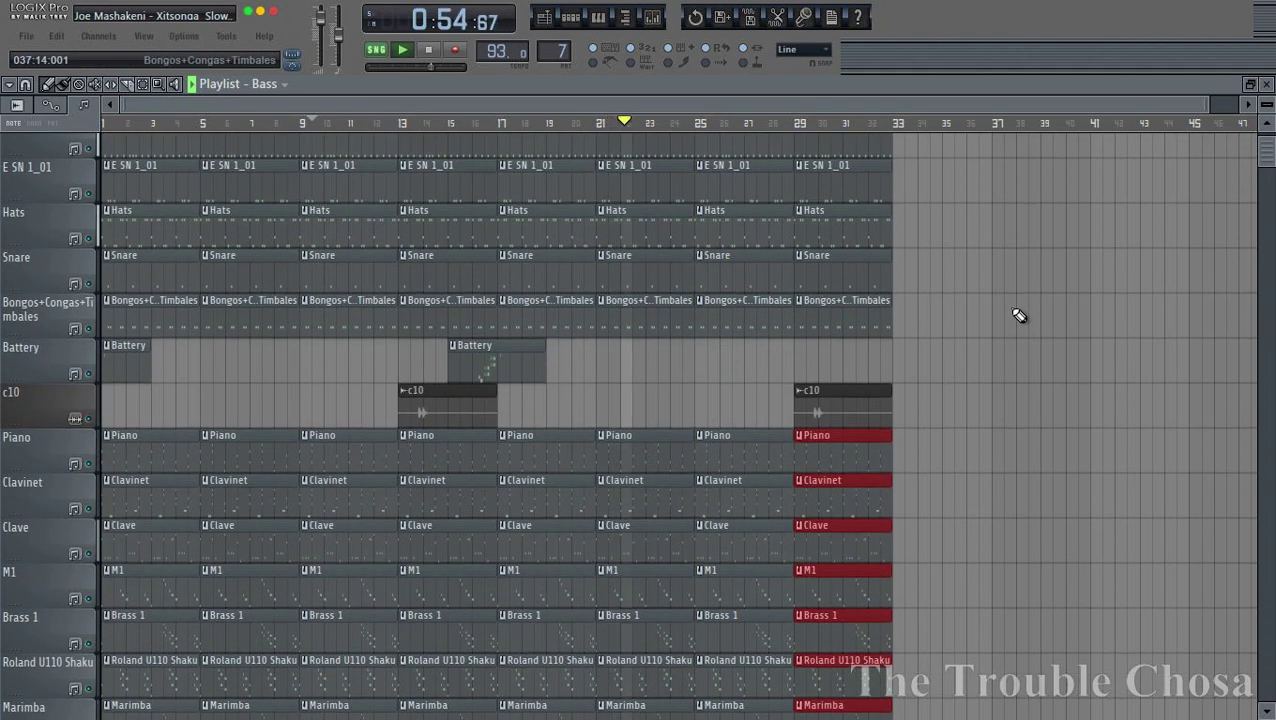
pyautogui.scroll(1, 1018, 316)
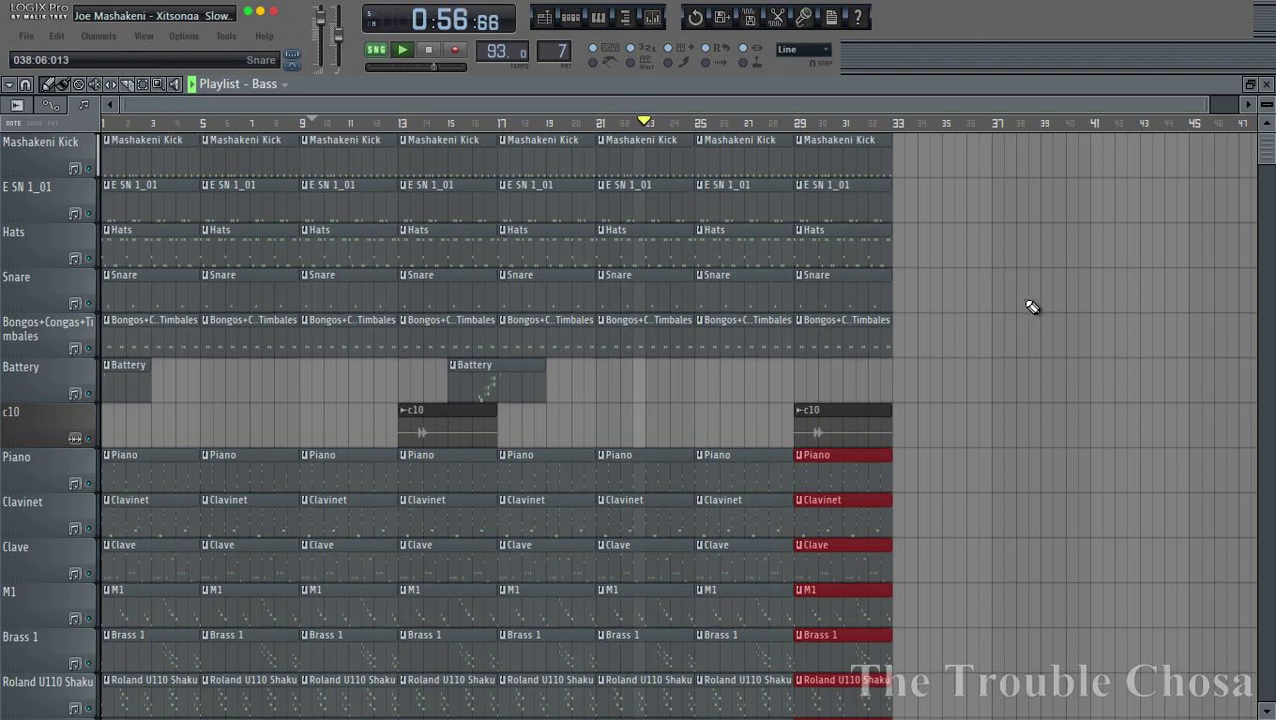
pyautogui.scroll(-8, 1030, 300)
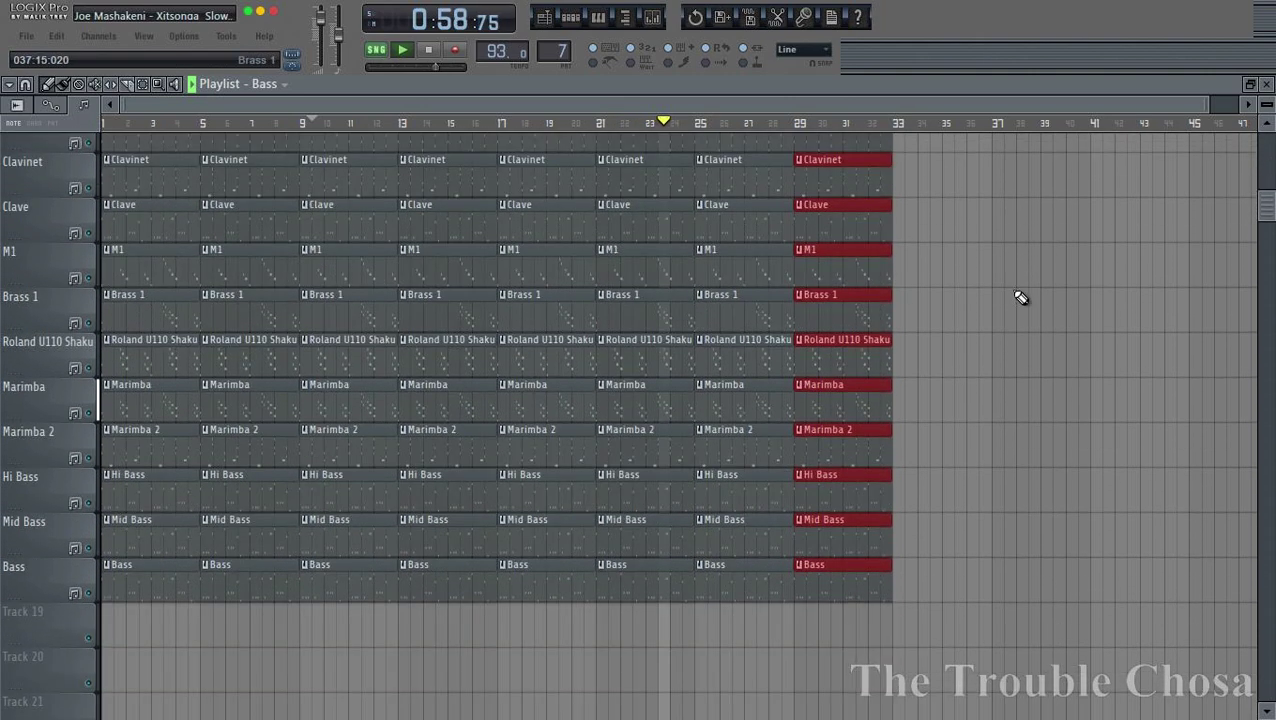
# Duplicate all playlist clips so the 32-bar arrangement repeats across bars 33 to 64
pyautogui.hotkey('ctrl', 'a')
pyautogui.hotkey('ctrl', 'b')
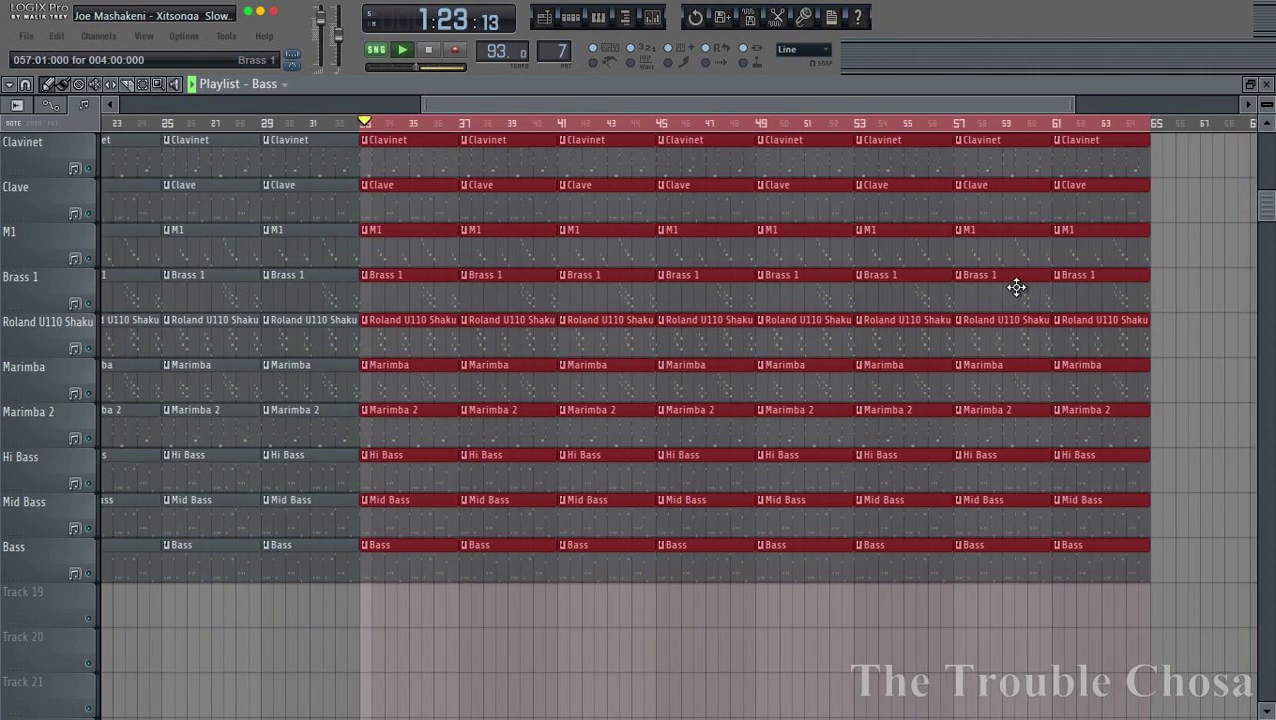
pyautogui.scroll(7, 390, 353)
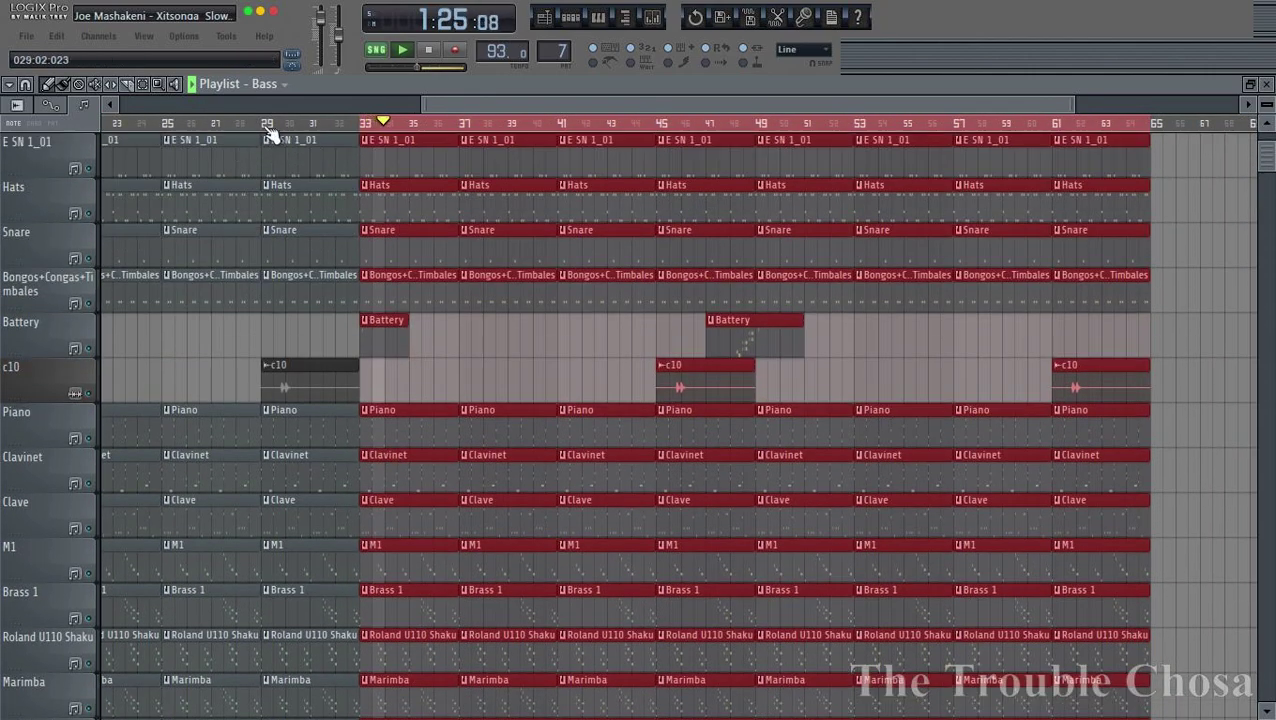
pyautogui.scroll(-2, 270, 130)
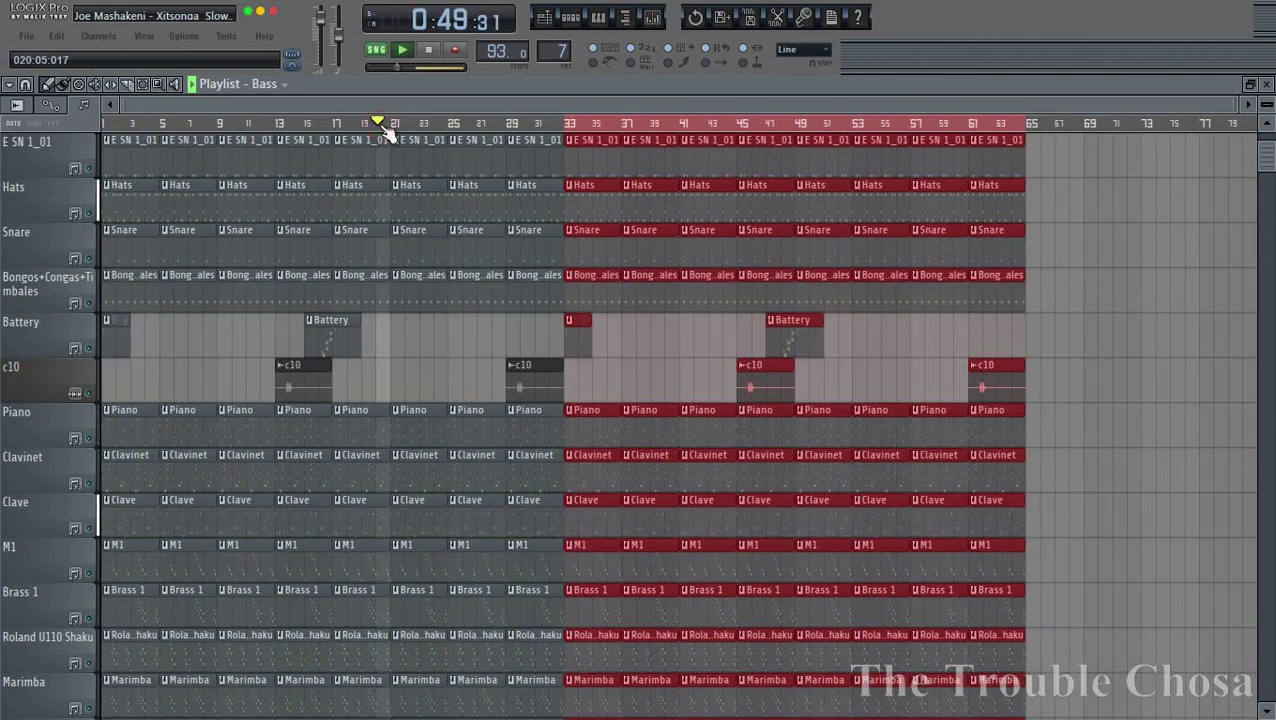
# Move the Battery fill from bar 15 to bar 23 on the Battery track
pyautogui.scroll(2, 460, 132)
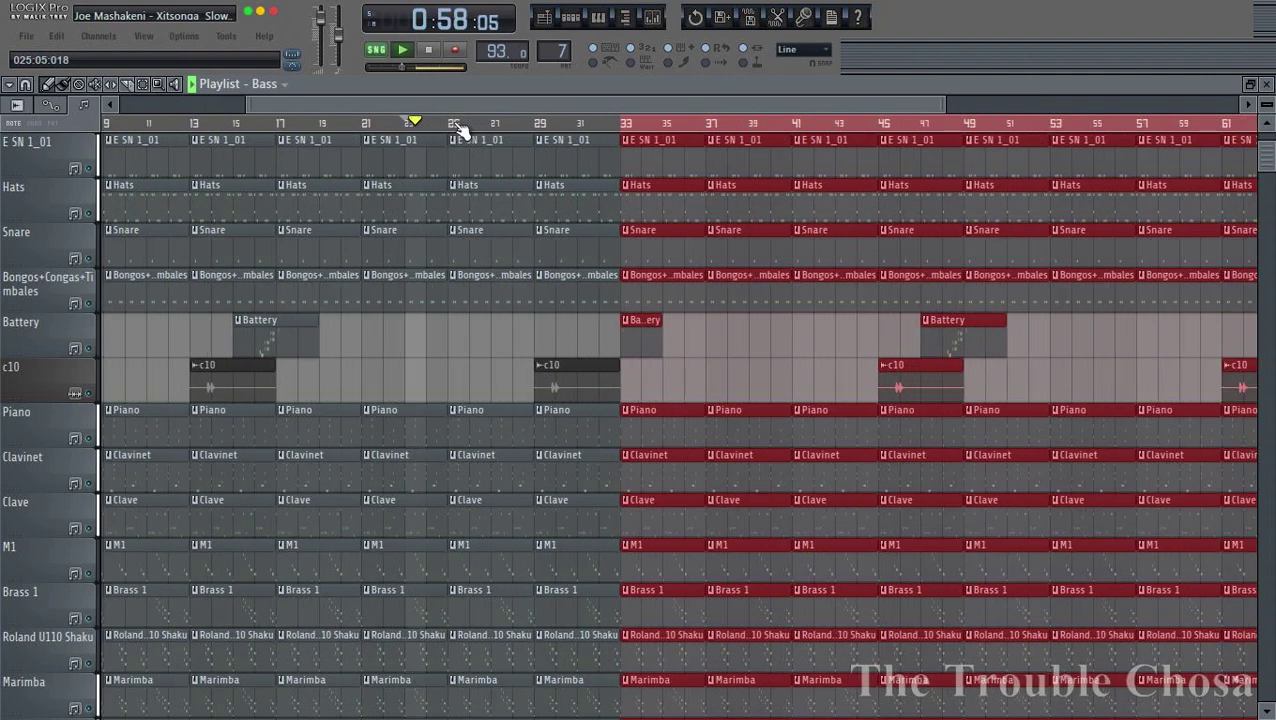
pyautogui.rightClick(253, 336)
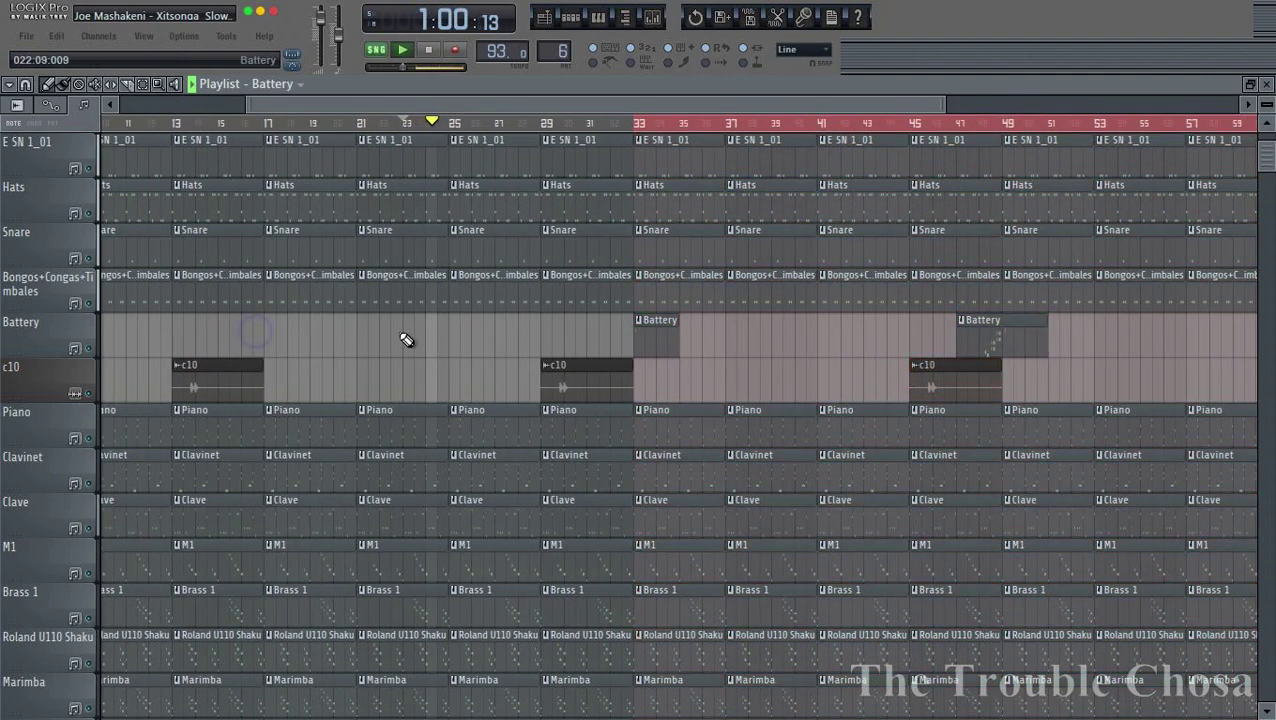
# Delete the Hi Bass, Mid Bass and Bass clips at bar 25
pyautogui.scroll(-8, 570, 340)
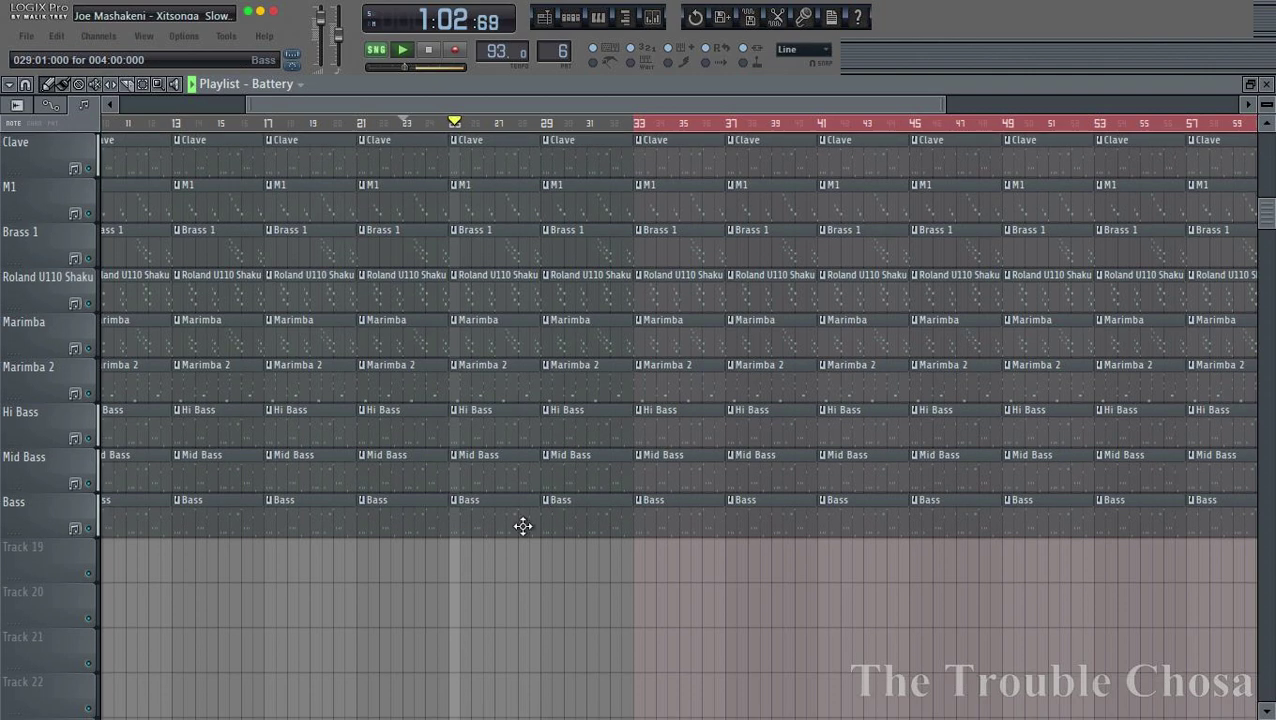
pyautogui.rightClick(497, 507)
pyautogui.rightClick(510, 480)
pyautogui.rightClick(501, 436)
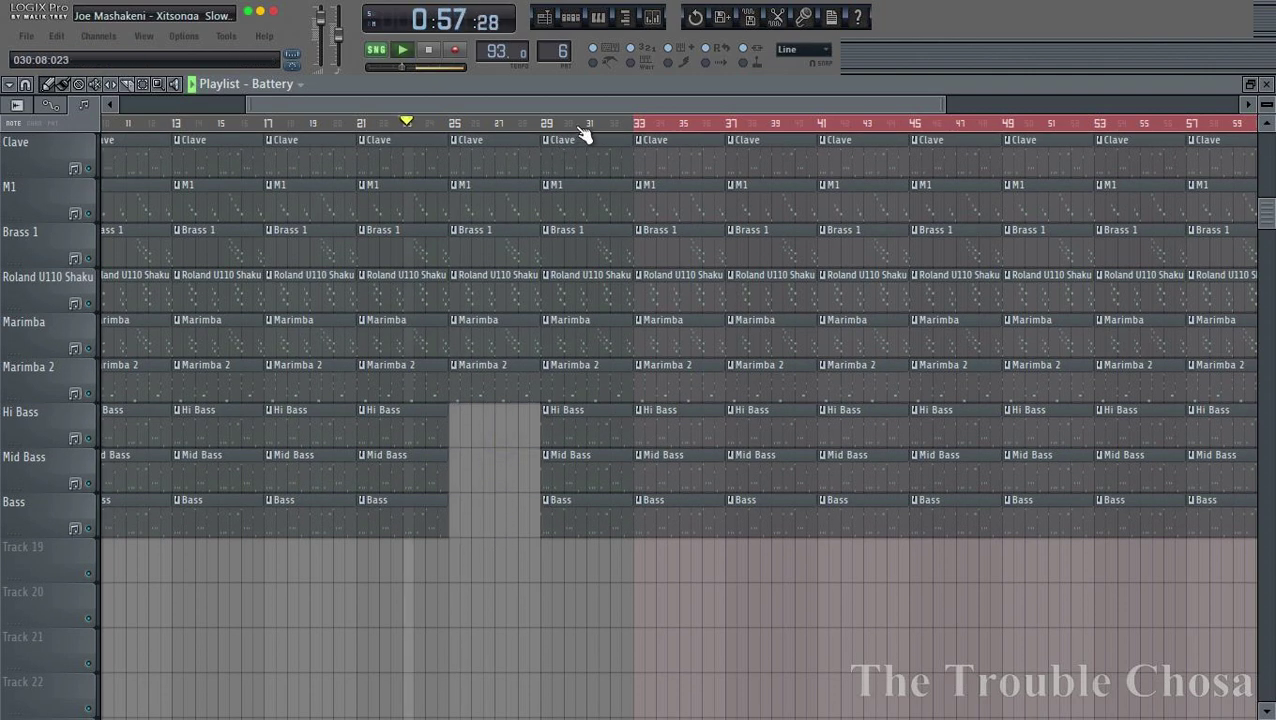
# Shorten the Mid Bass clip at bar 29 to two bars
pyautogui.scroll(2, 585, 135)
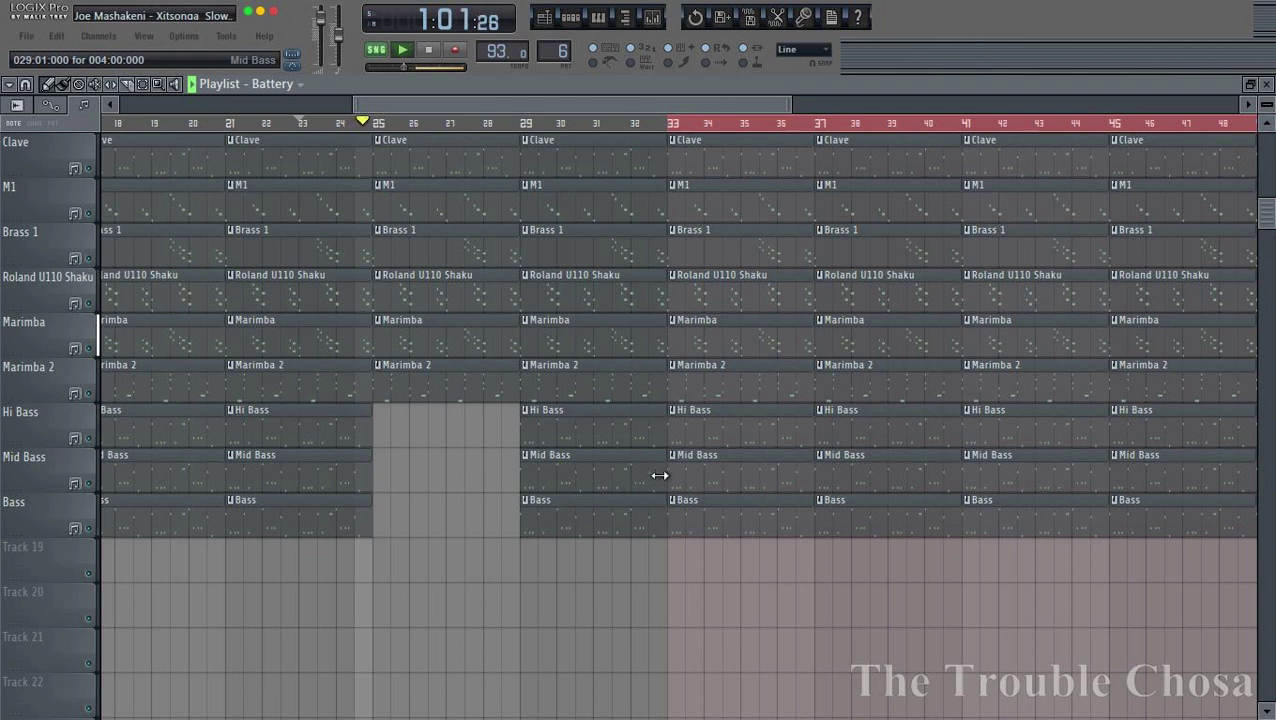
pyautogui.moveTo(637, 479); pyautogui.dragTo(610, 483)
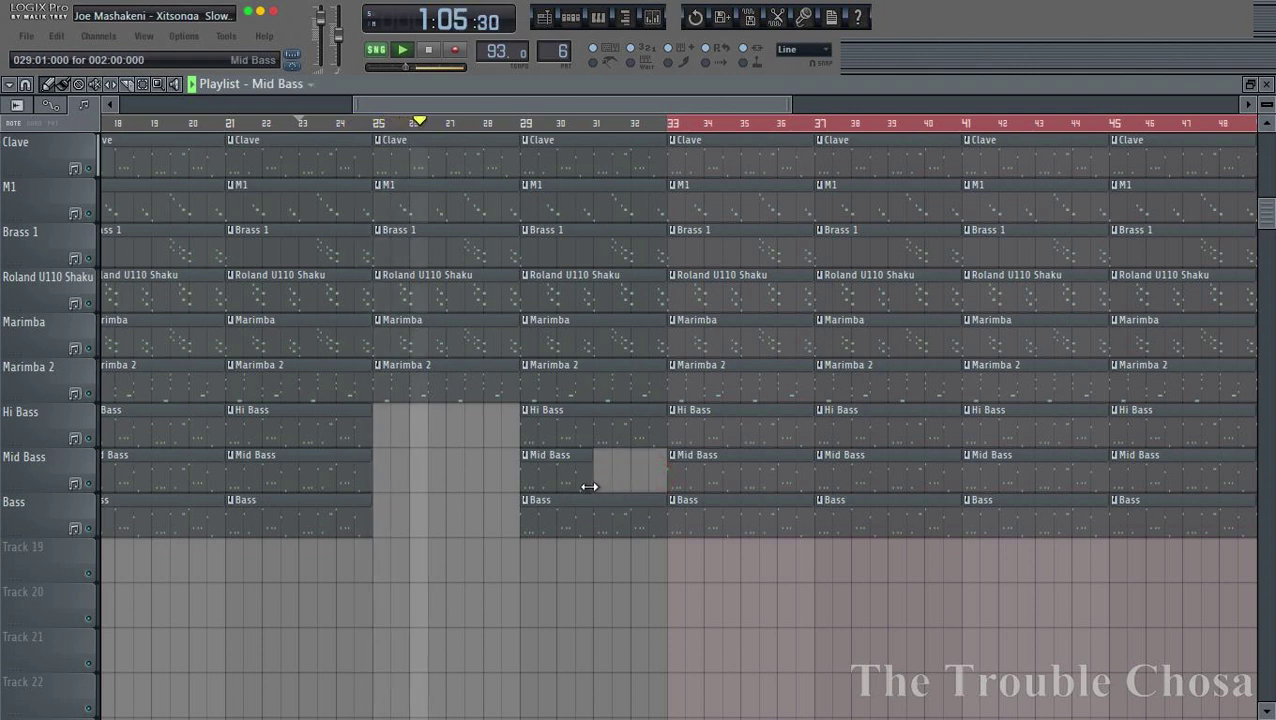
pyautogui.scroll(7, 661, 350)
# Trim the starts of the Hi Bass and Bass clips at bar 29 so they begin at bar 31
pyautogui.scroll(-8, 663, 350)
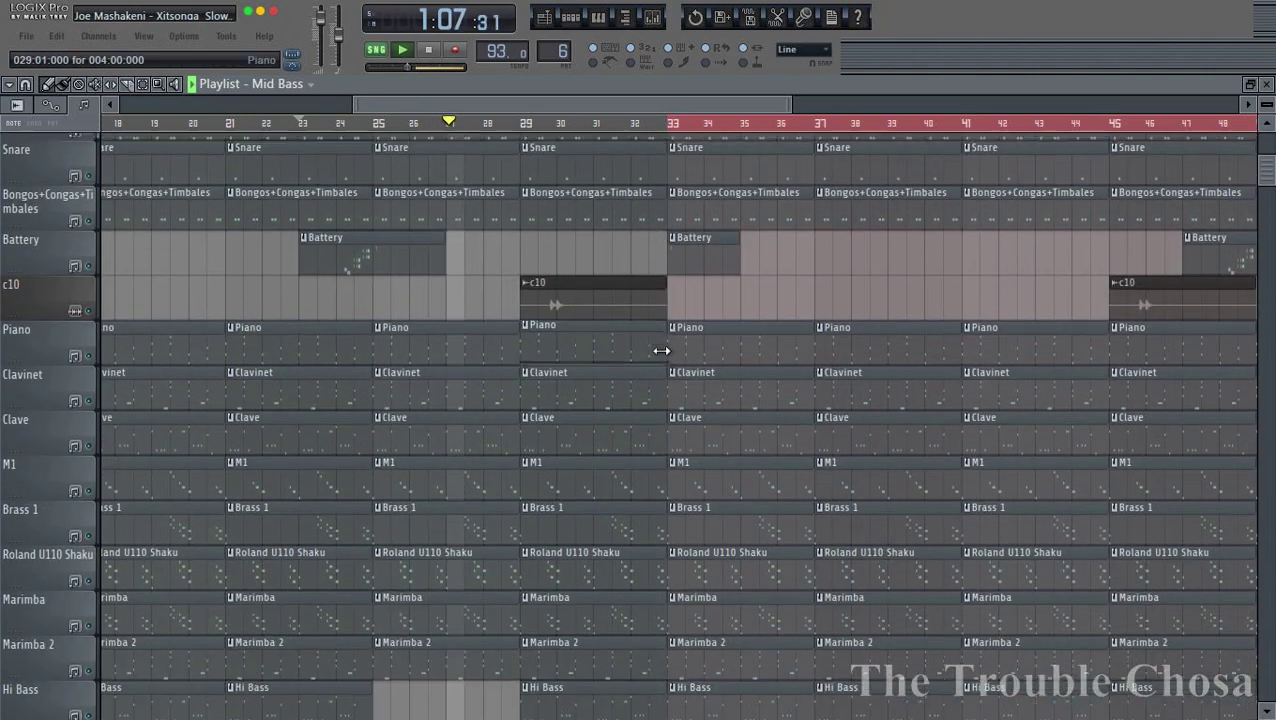
pyautogui.scroll(-1, 665, 349)
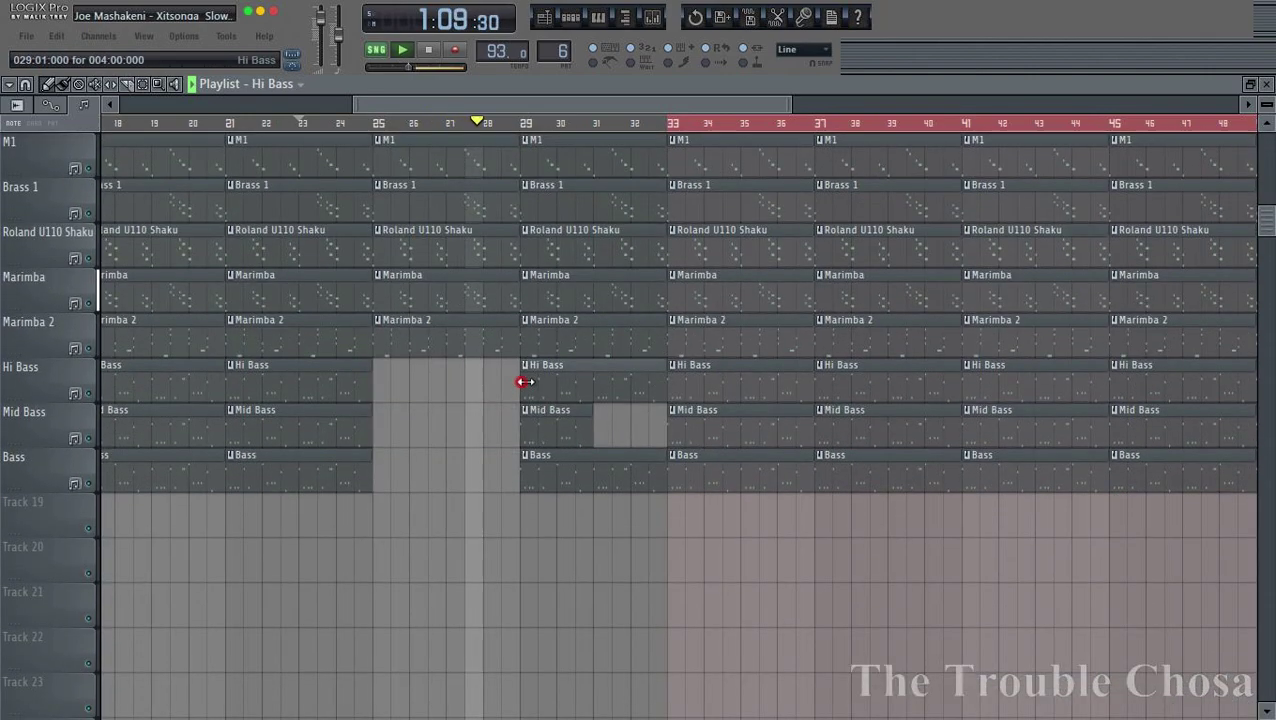
pyautogui.moveTo(524, 381); pyautogui.dragTo(592, 376)
pyautogui.click(525, 472)
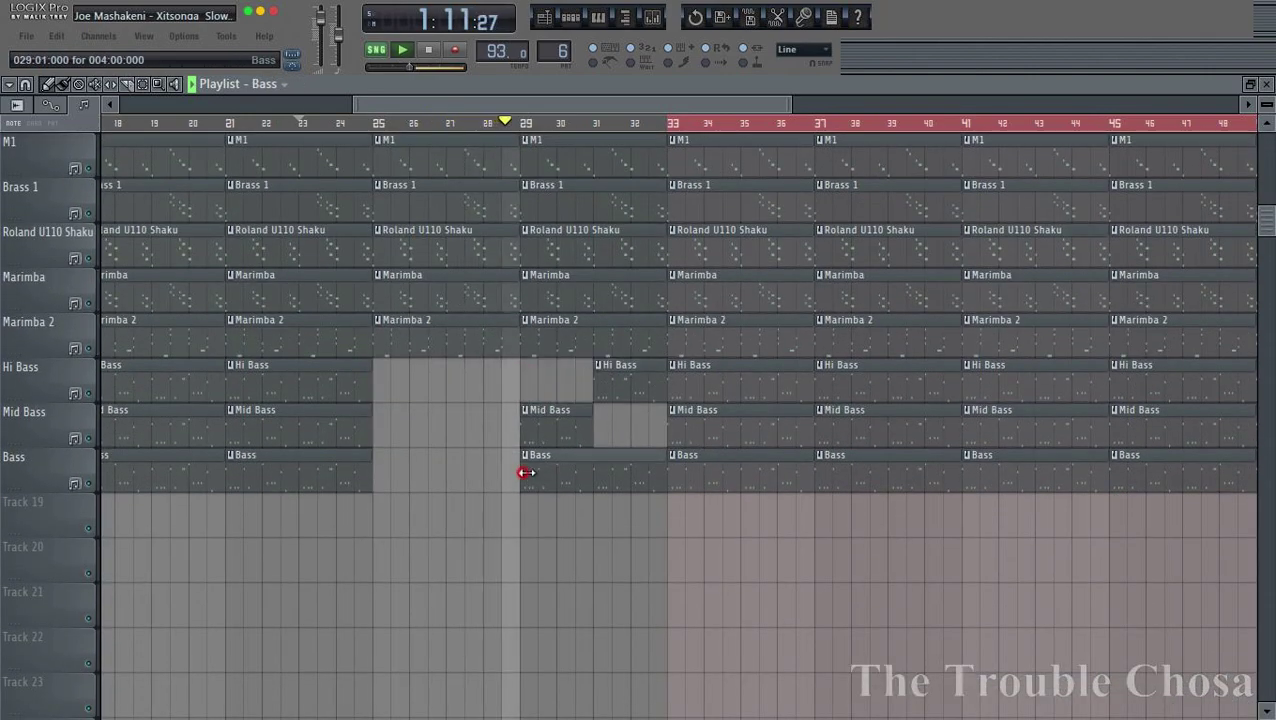
# Play back the bass break around bars 22 to 33 and check the instrument channels' mute states
pyautogui.scroll(5, 605, 402)
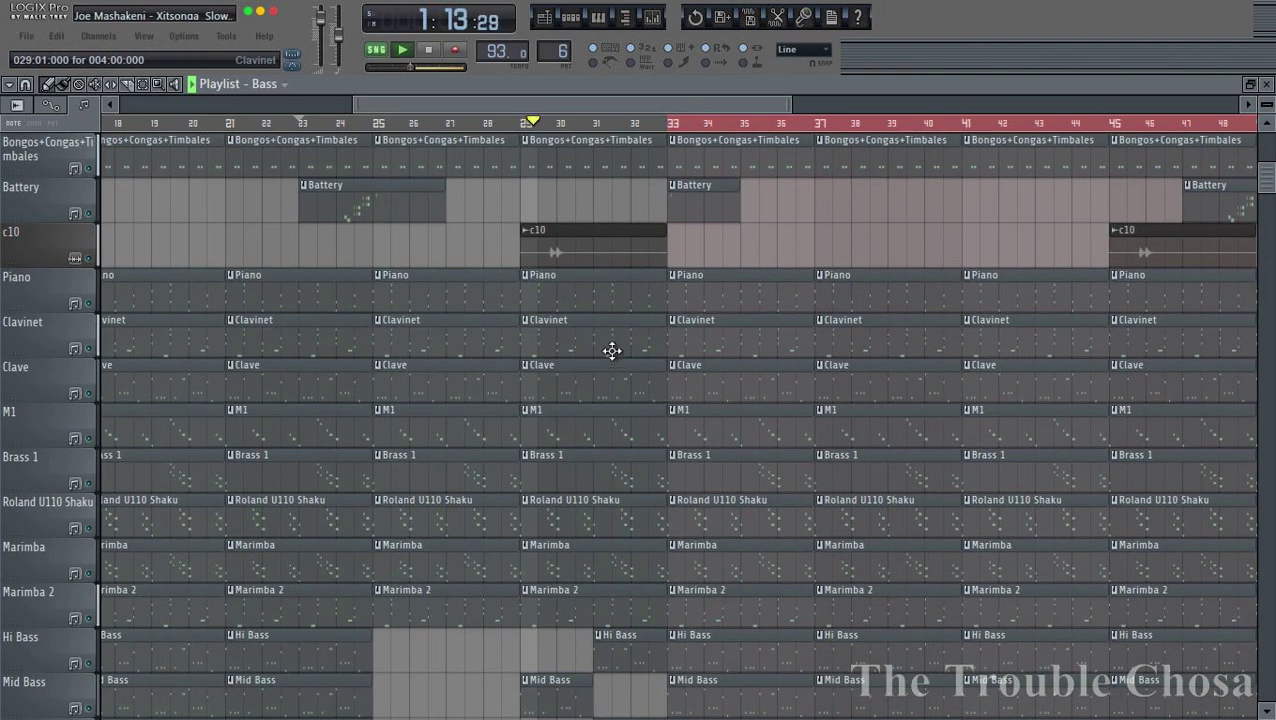
pyautogui.scroll(-3, 612, 350)
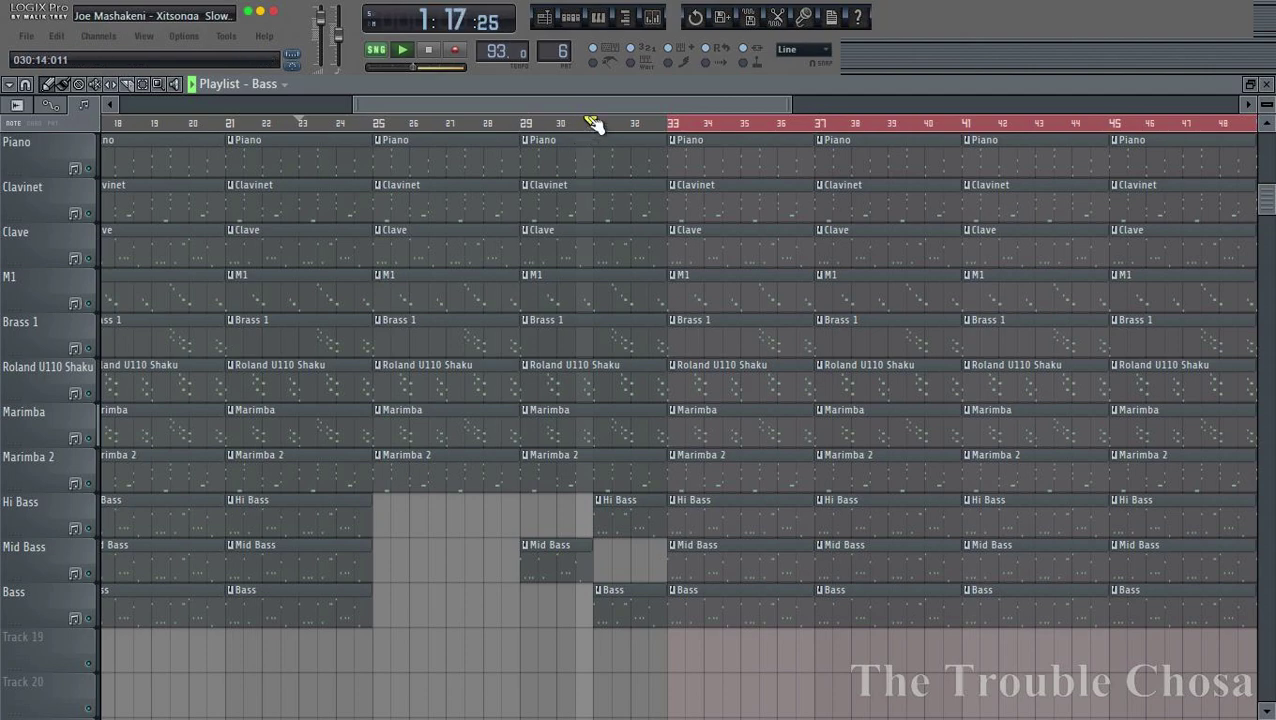
pyautogui.scroll(-3, 594, 123)
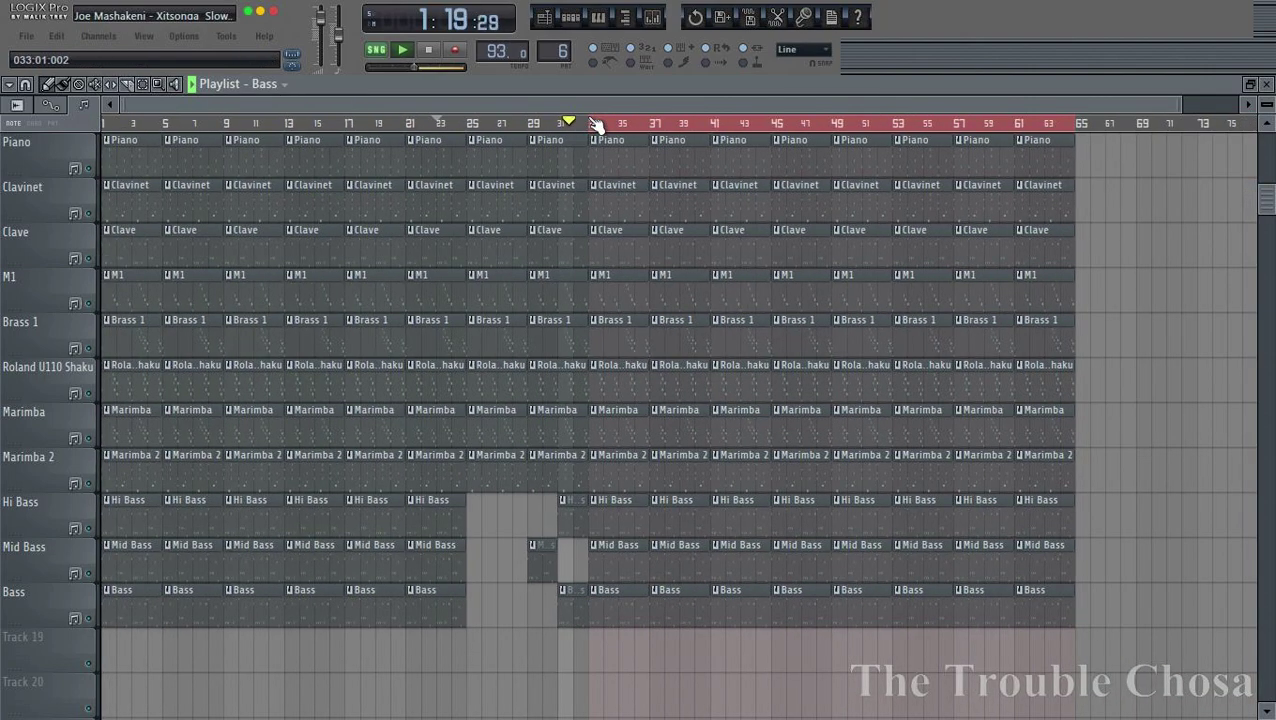
pyautogui.scroll(2, 594, 123)
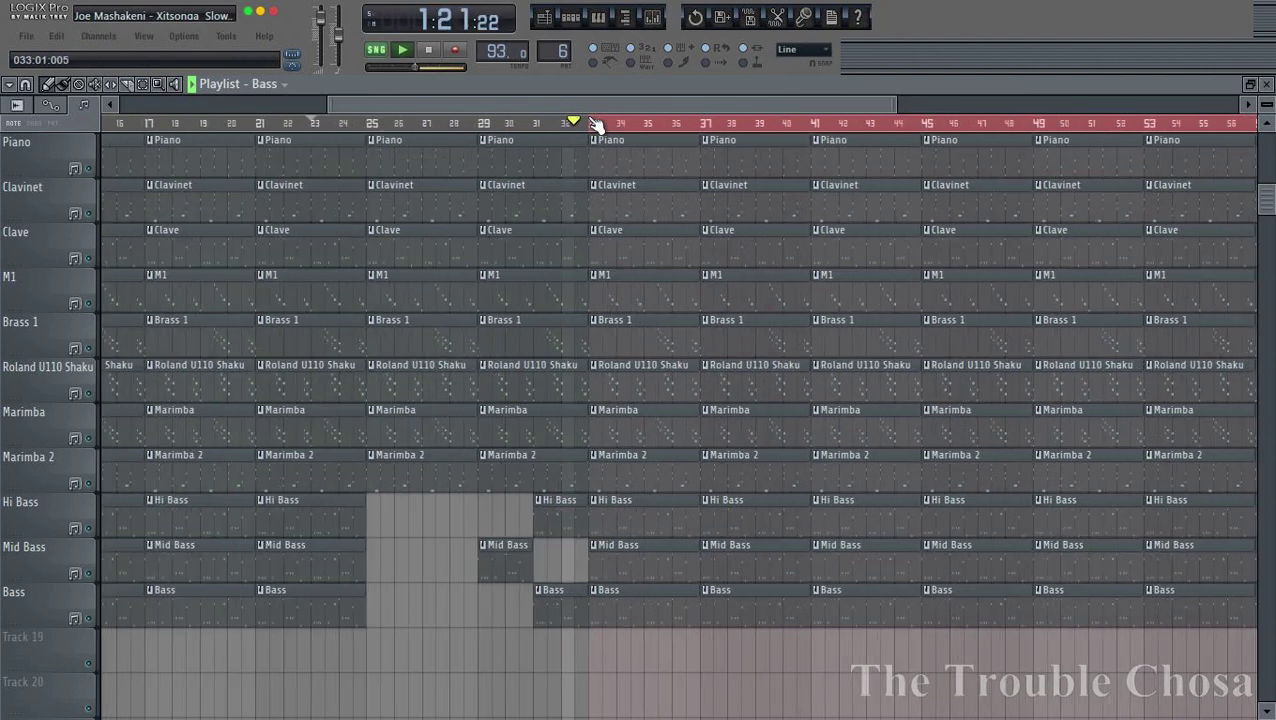
pyautogui.scroll(-2, 594, 123)
pyautogui.scroll(5, 672, 296)
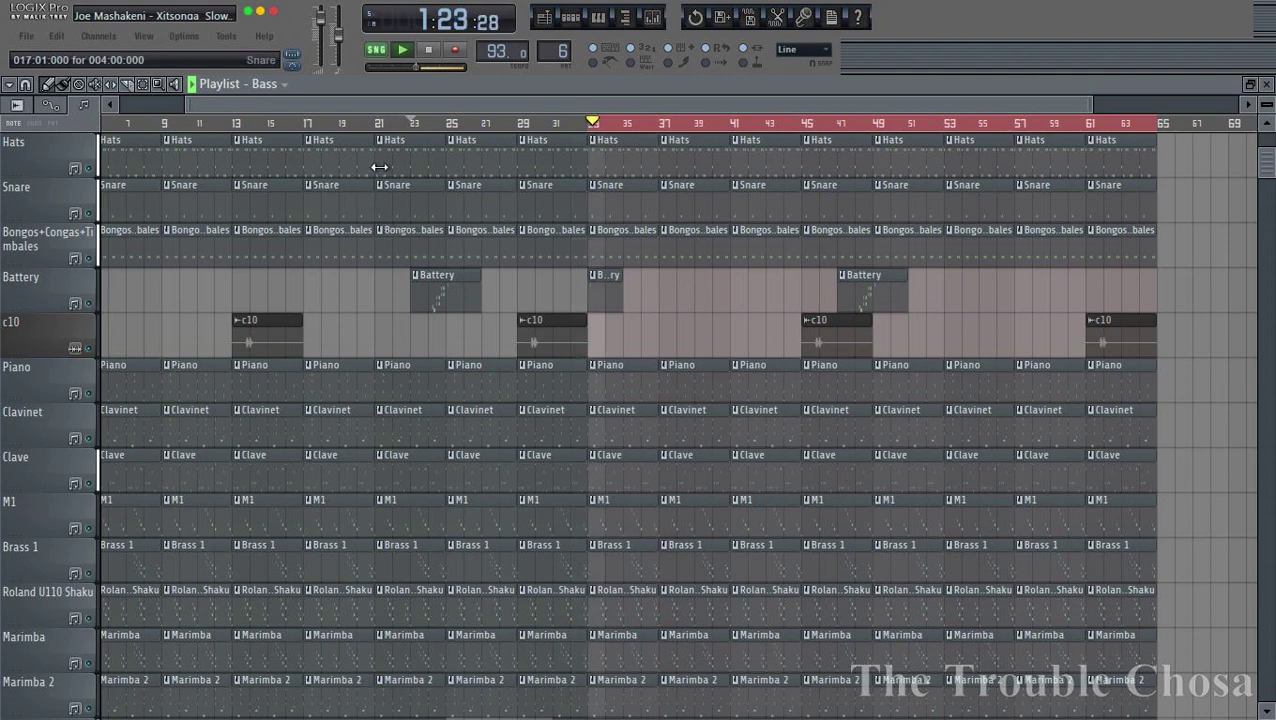
pyautogui.scroll(-5, 631, 295)
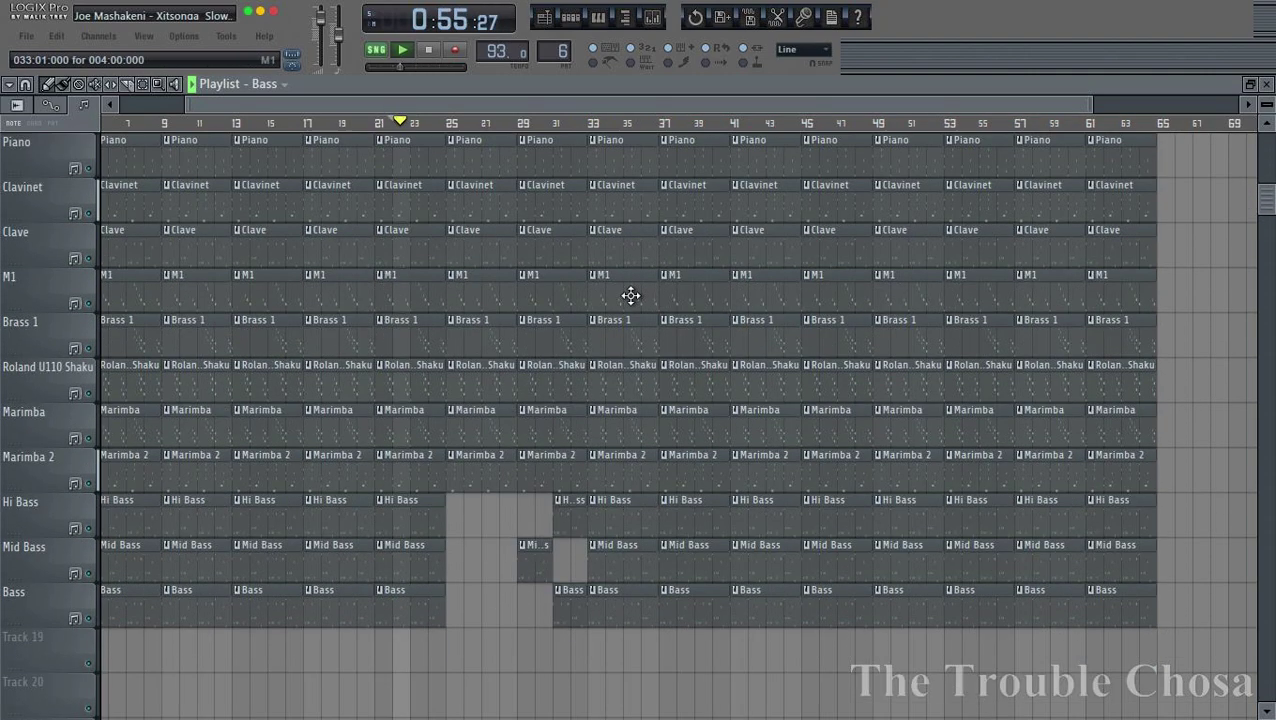
pyautogui.scroll(2, 648, 131)
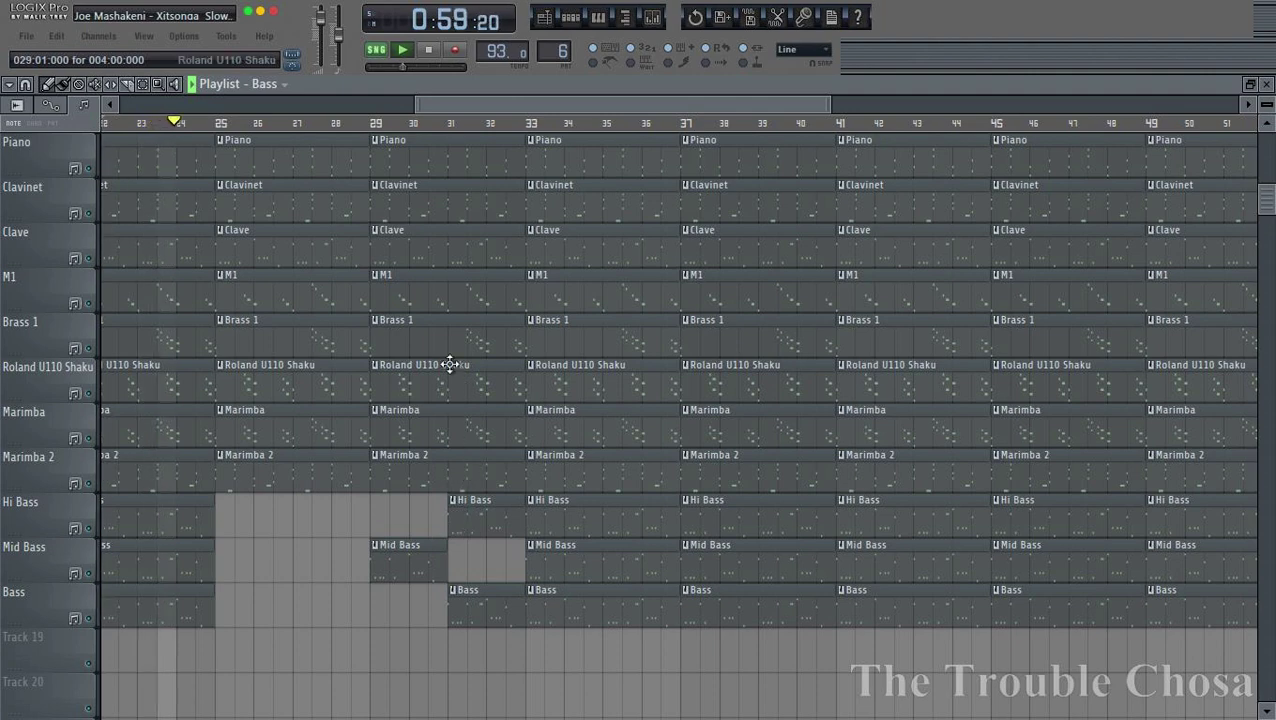
pyautogui.click(585, 50)
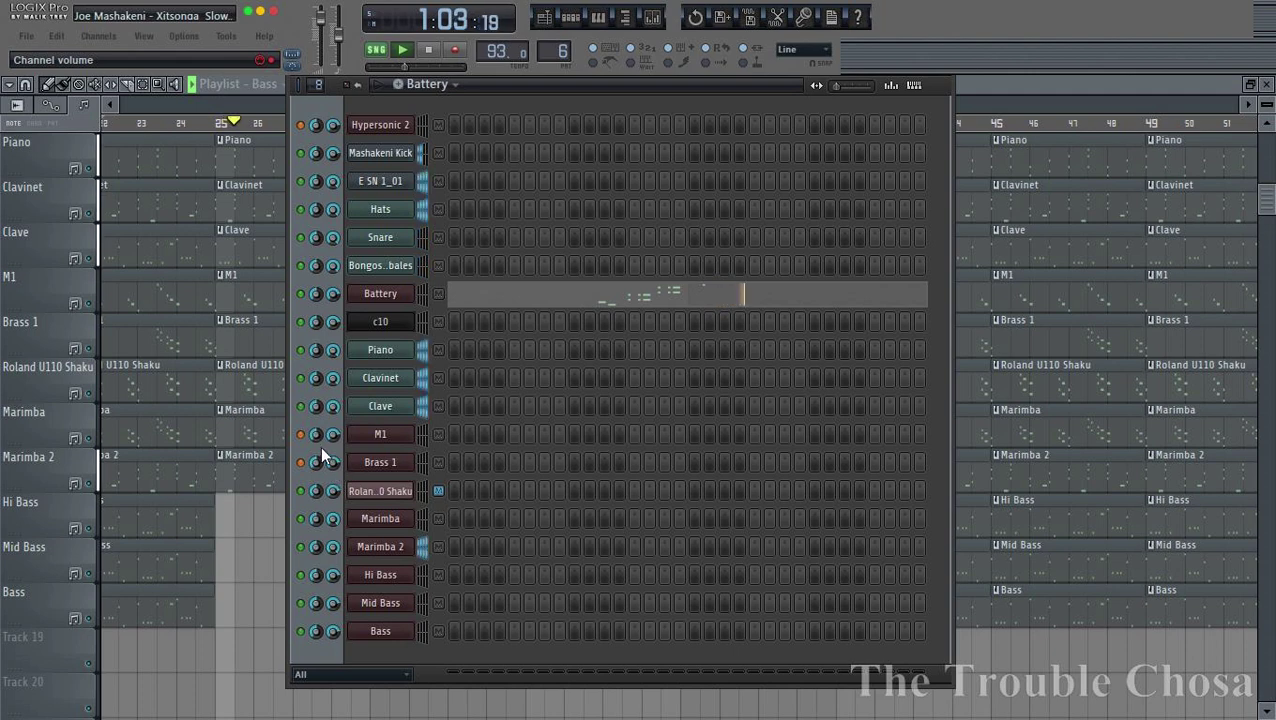
pyautogui.click(1029, 86)
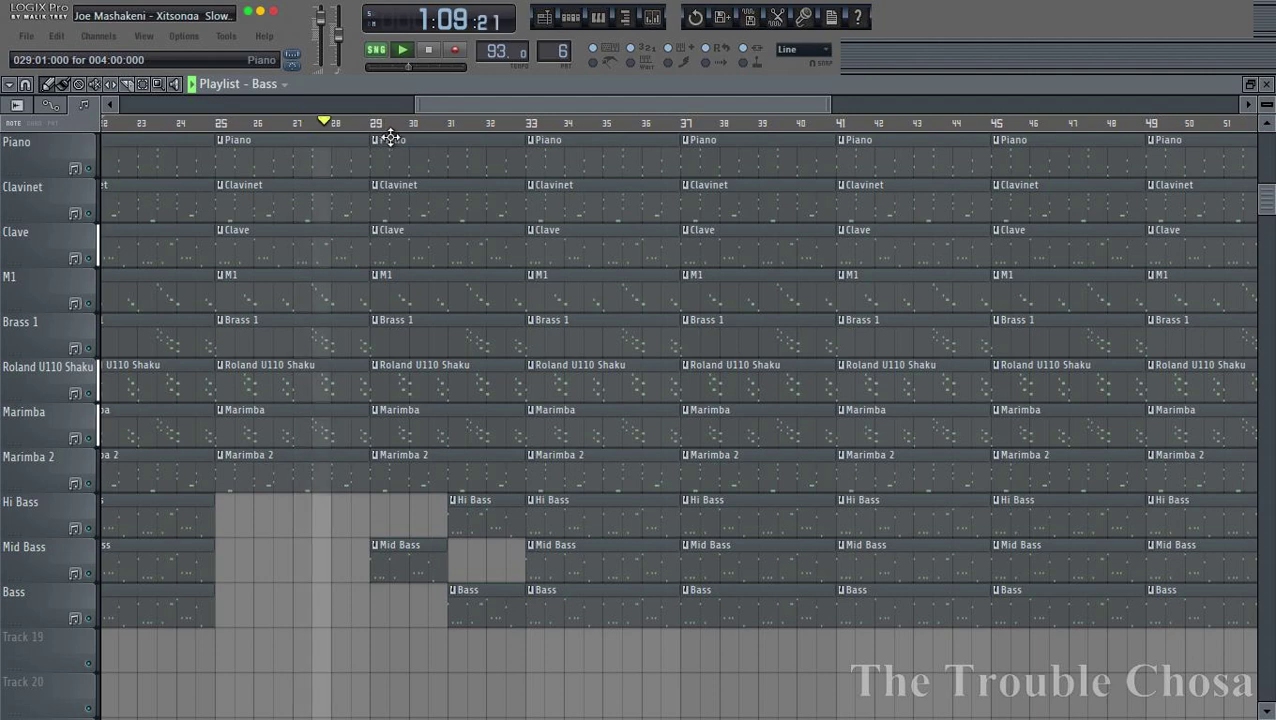
# Trim the Roland U110 Shaku clip at bar 21 to its last half bar and the one at bar 33 to its first half bar
pyautogui.scroll(-2, 420, 130)
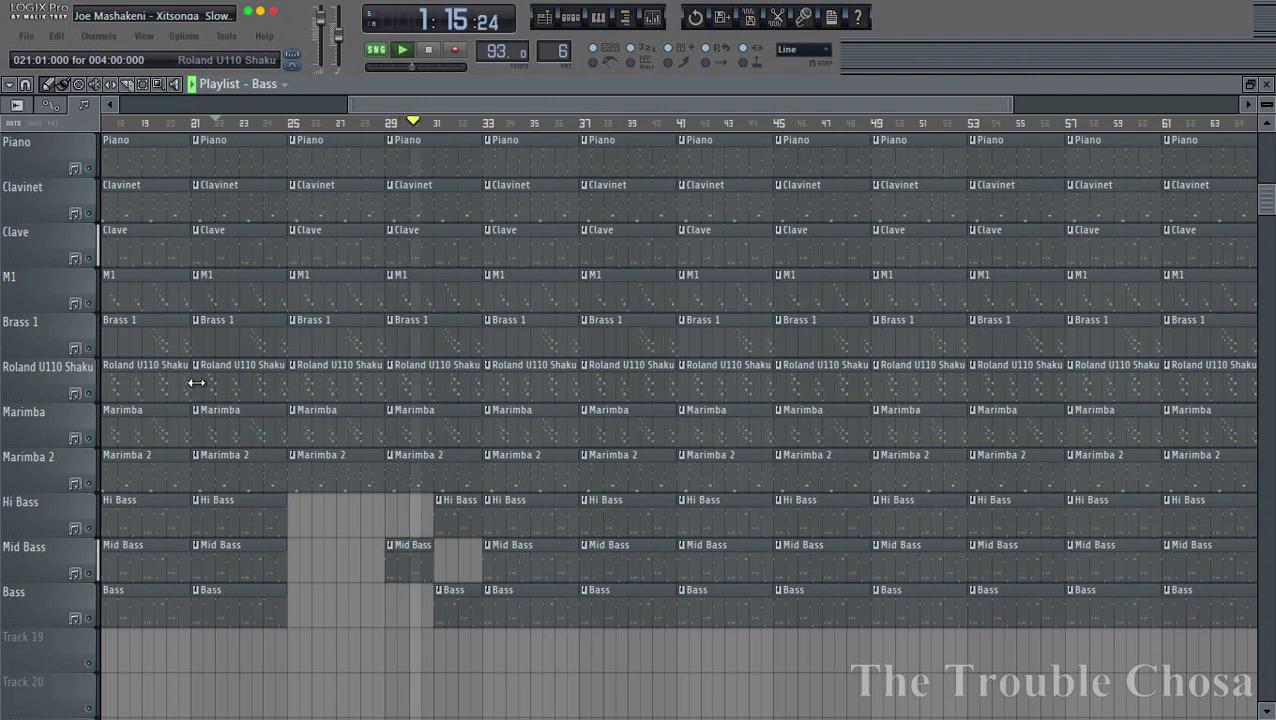
pyautogui.moveTo(196, 382); pyautogui.dragTo(281, 369)
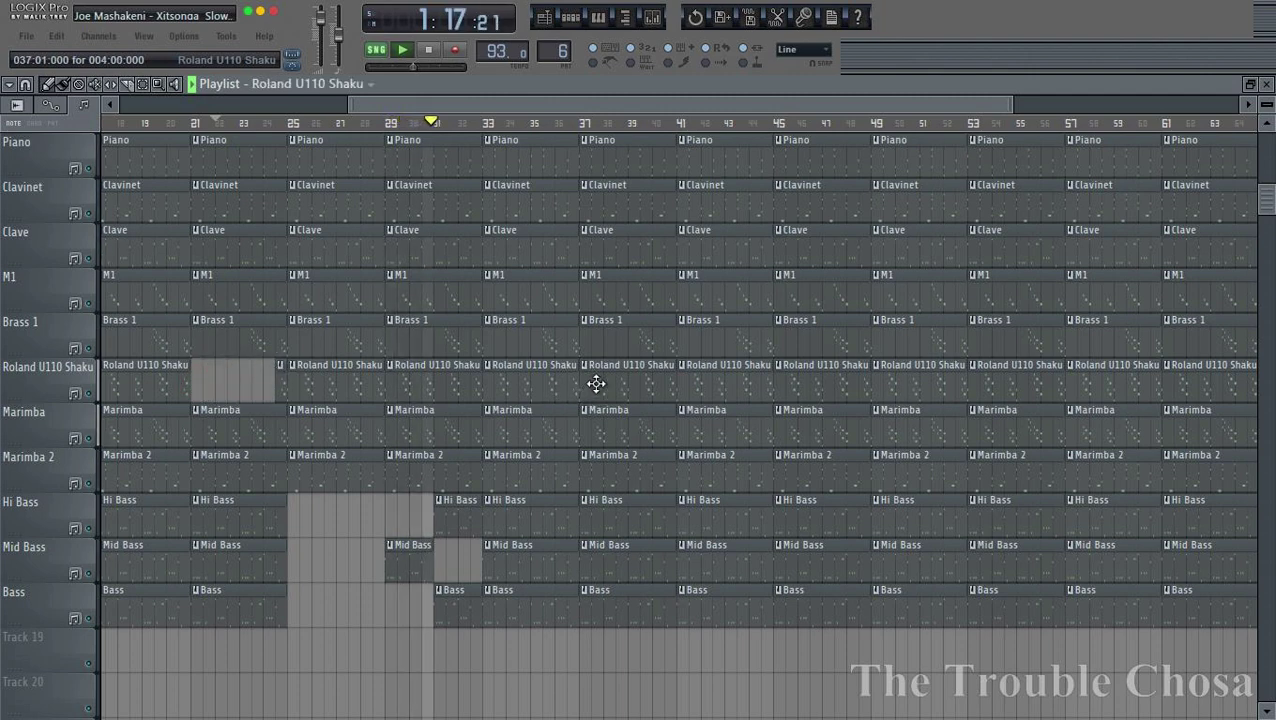
pyautogui.moveTo(578, 379); pyautogui.dragTo(446, 389)
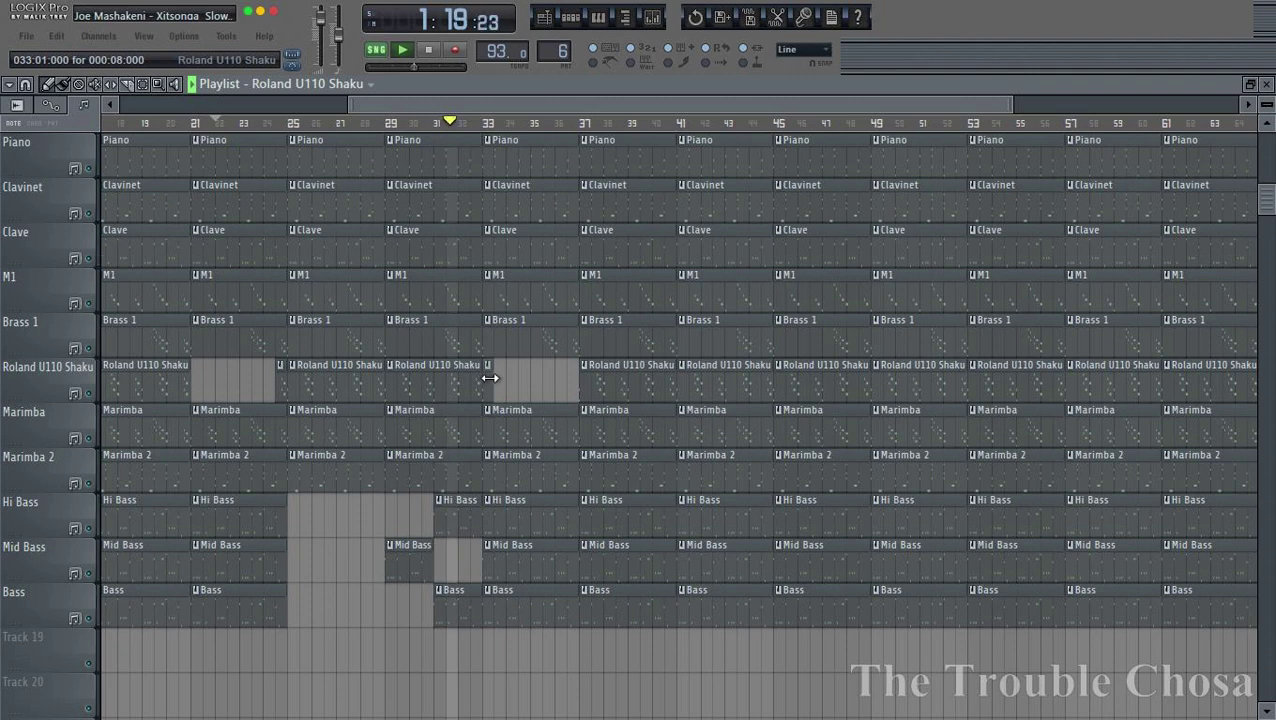
# Delete the Roland U110 Shaku clips before bar 21 and from bar 37 onward
pyautogui.scroll(-3, 585, 97)
pyautogui.moveTo(641, 398)
pyautogui.mouseDown()
pyautogui.moveTo(982, 364)
pyautogui.moveTo(1020, 380)
pyautogui.mouseUp()
pyautogui.moveTo(373, 379); pyautogui.dragTo(78, 375)
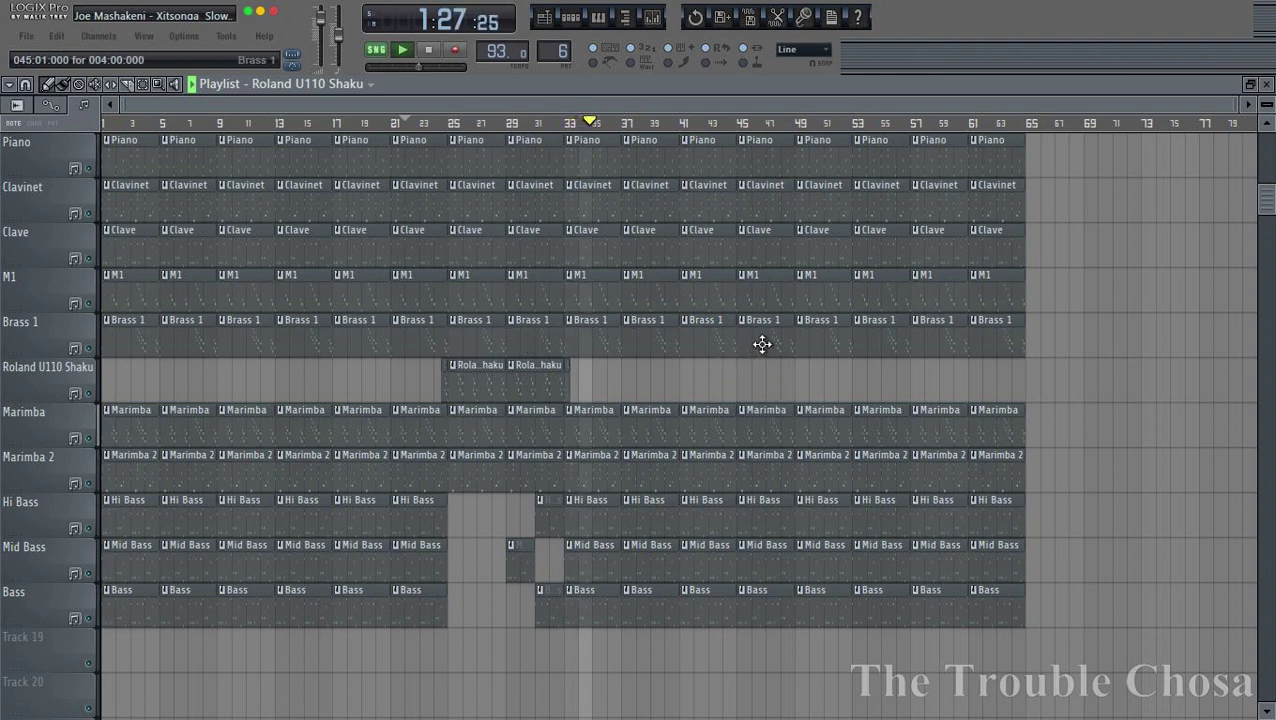
# Play the arrangement from about bar 23 and check the M1 and Brass 1 channels' mute states
pyautogui.scroll(3, 541, 293)
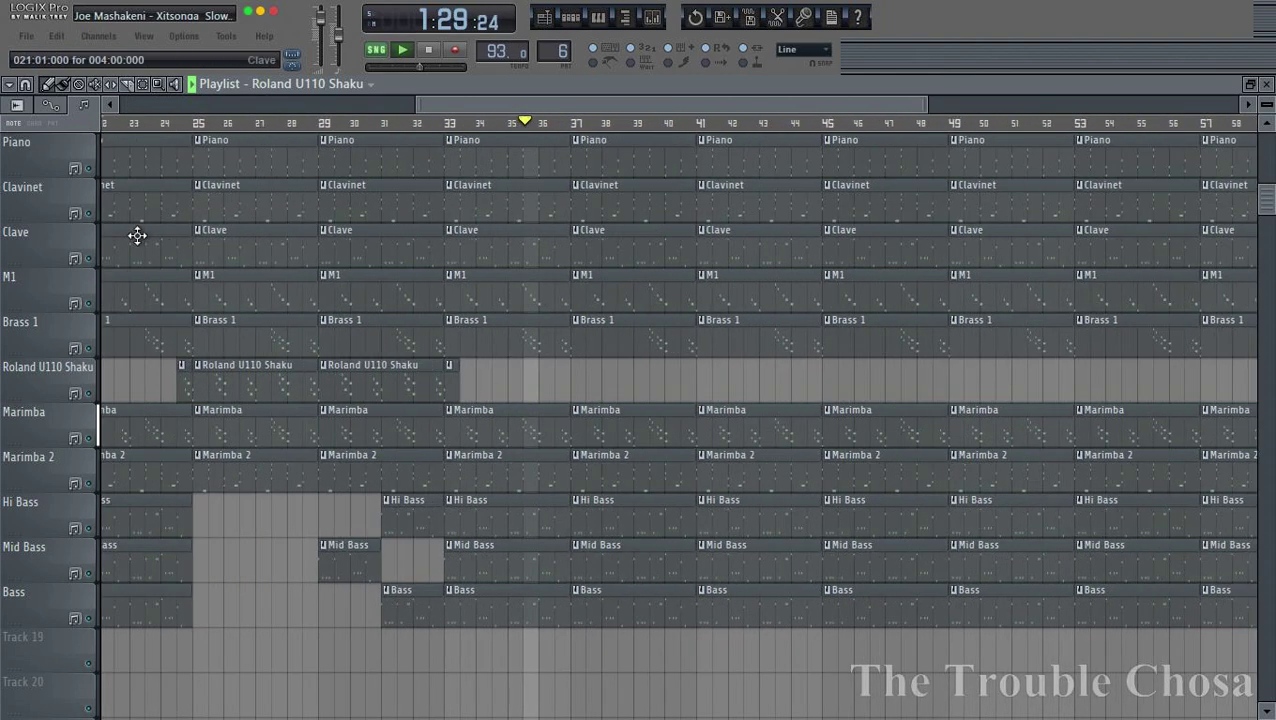
pyautogui.click(148, 126)
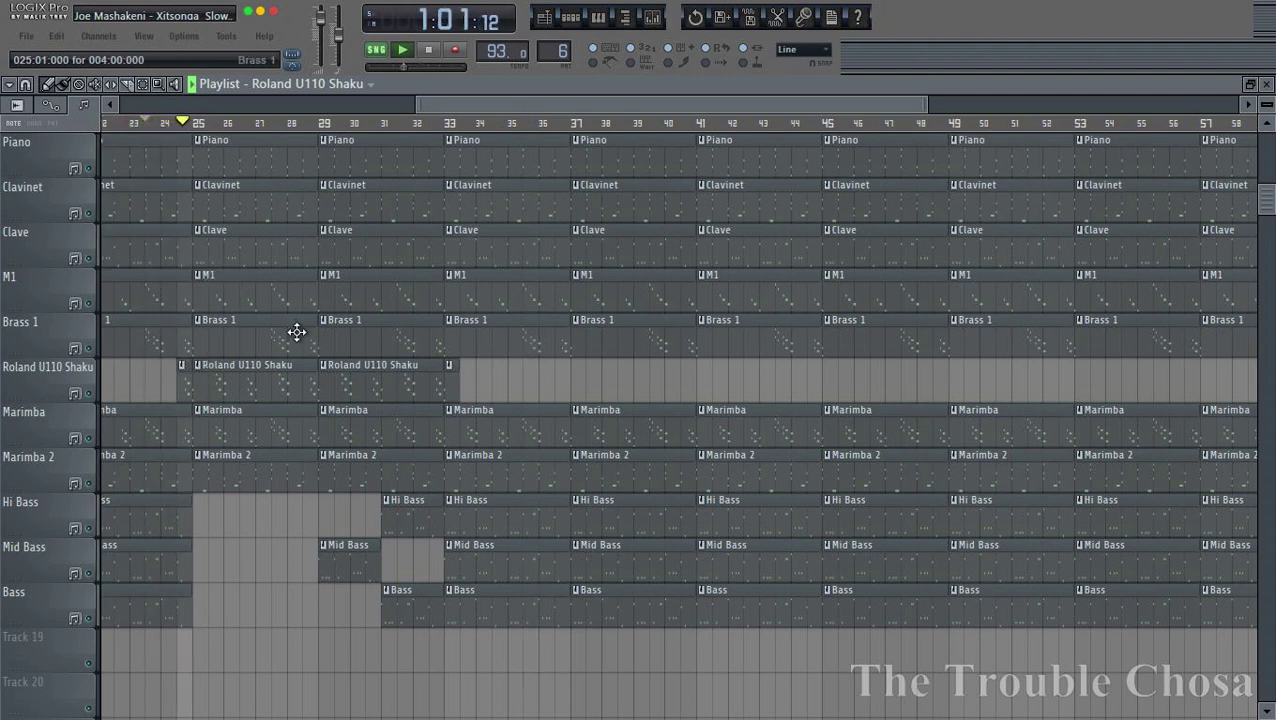
pyautogui.click(585, 22)
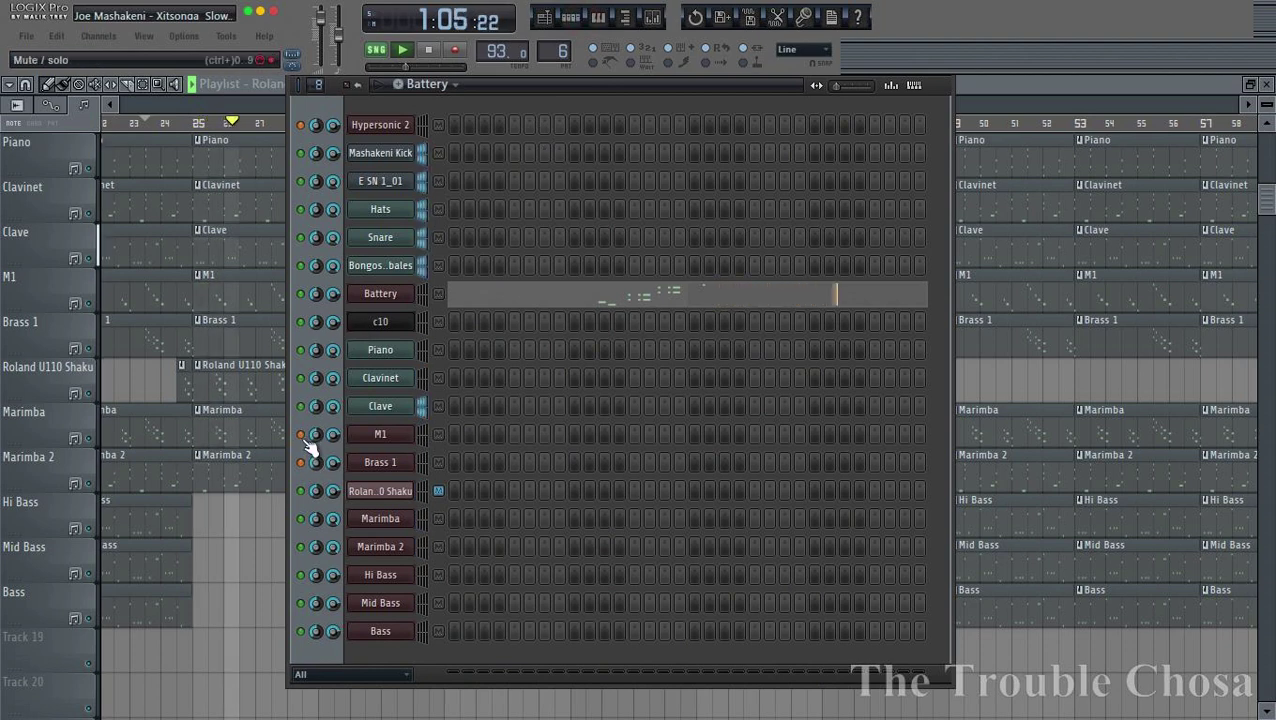
pyautogui.click(970, 85)
# Delete the Marimba, Marimba 2, Hi Bass, Mid Bass and Bass clips from bar 41 onward
pyautogui.scroll(-3, 398, 128)
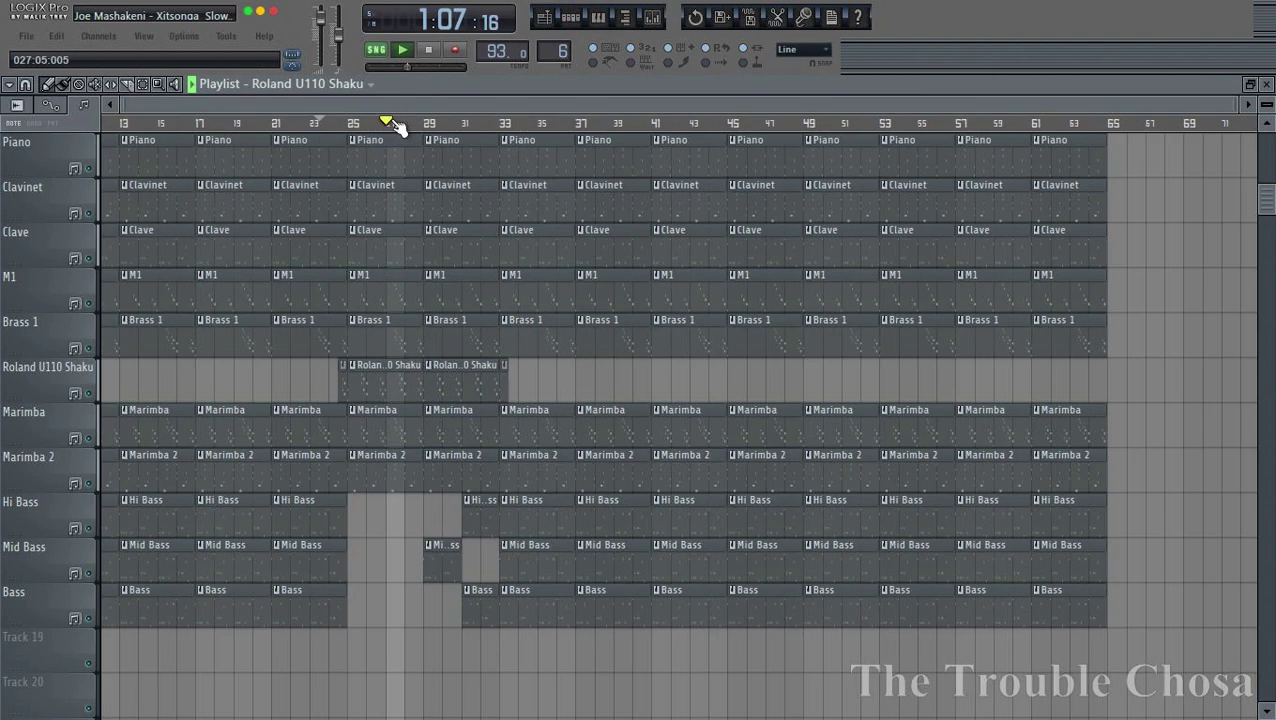
pyautogui.scroll(-2, 398, 128)
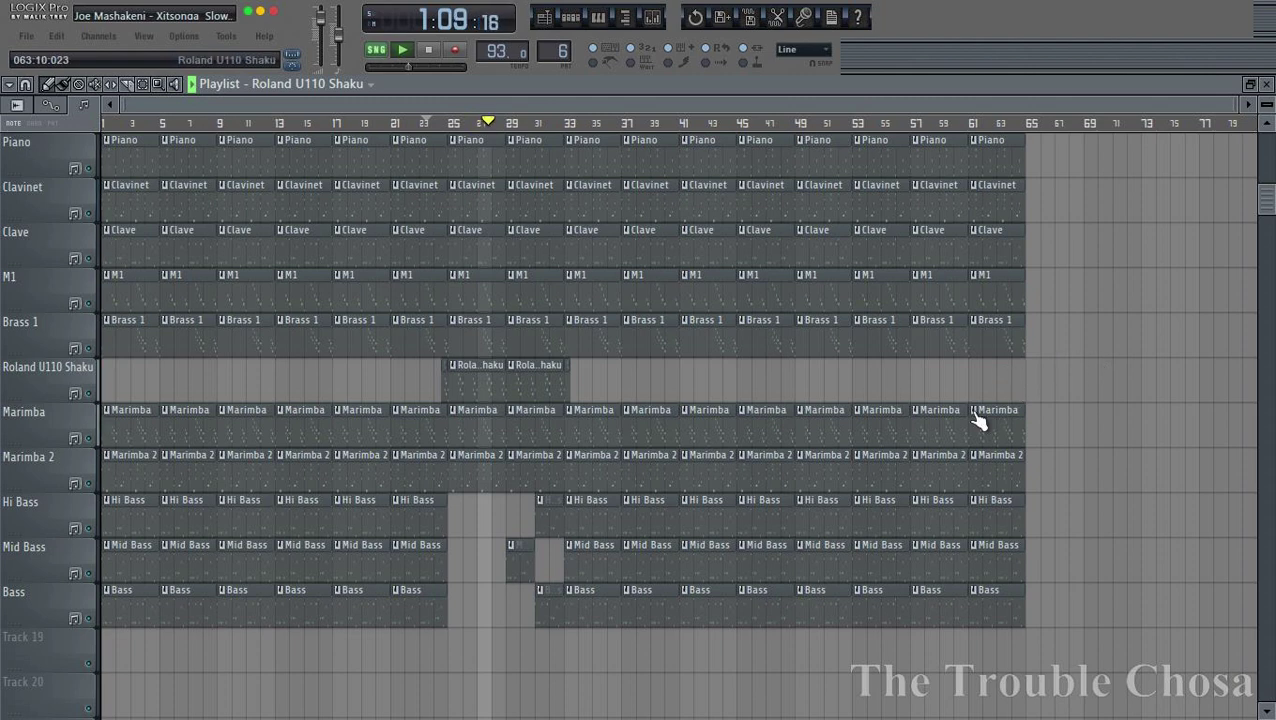
pyautogui.rightClick(689, 427)
pyautogui.rightClick(792, 513)
pyautogui.rightClick(974, 627)
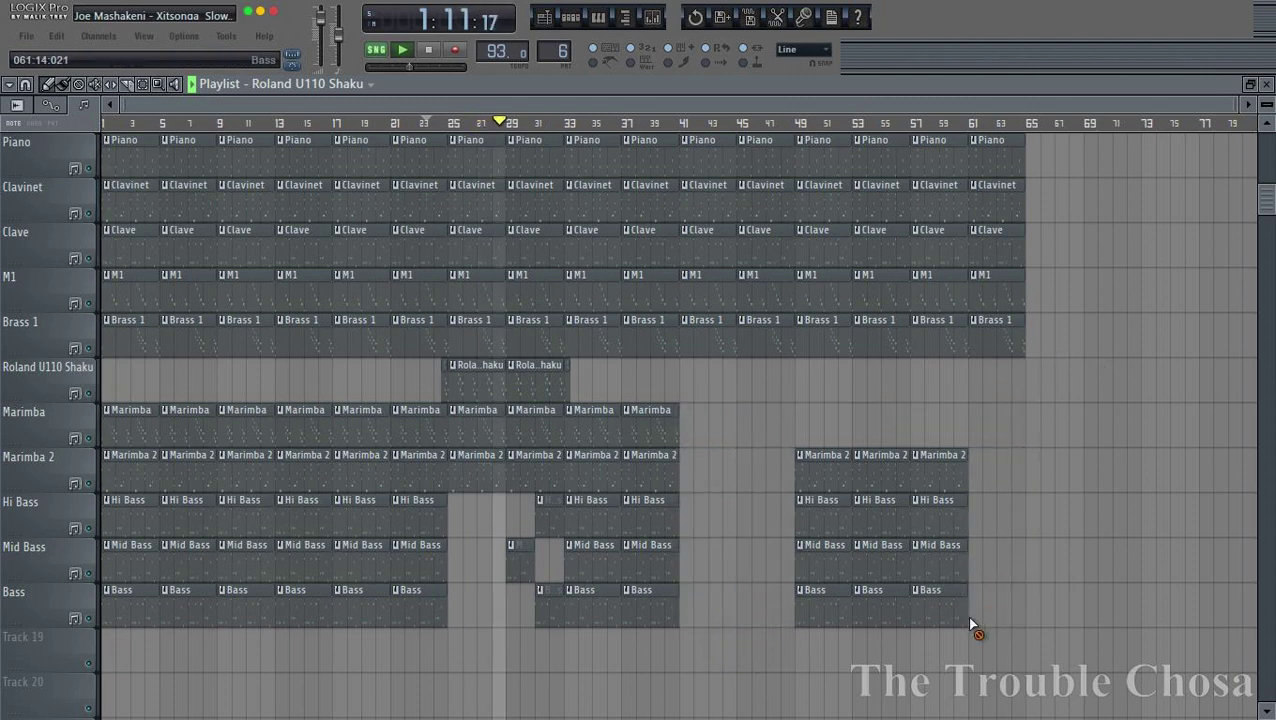
pyautogui.rightClick(850, 610)
pyautogui.rightClick(822, 530)
pyautogui.rightClick(822, 470)
pyautogui.rightClick(940, 520)
# Delete the Battery, c10, Piano, Clavinet, Clave, M1 and Brass 1 clips from bar 41 onward
pyautogui.scroll(4, 855, 569)
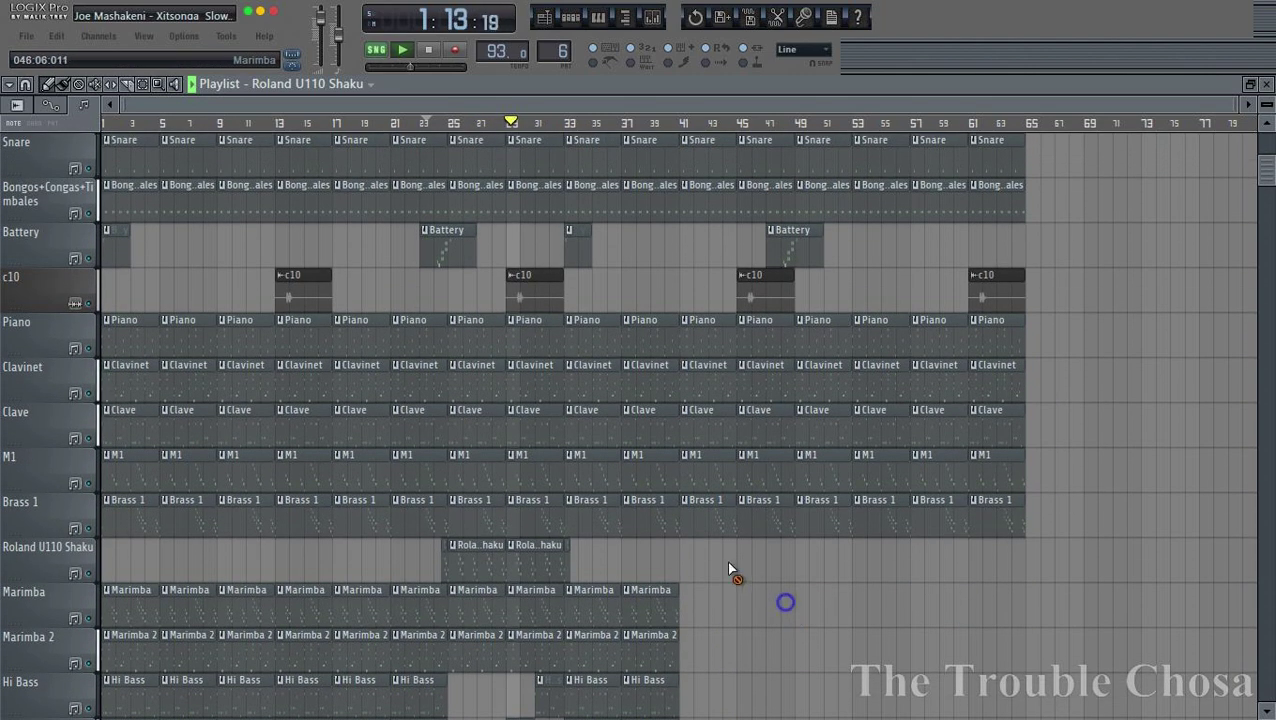
pyautogui.rightClick(708, 510)
pyautogui.rightClick(700, 340)
pyautogui.rightClick(745, 335)
pyautogui.rightClick(810, 520)
pyautogui.rightClick(760, 380)
pyautogui.rightClick(760, 515)
pyautogui.rightClick(765, 290)
pyautogui.rightClick(795, 245)
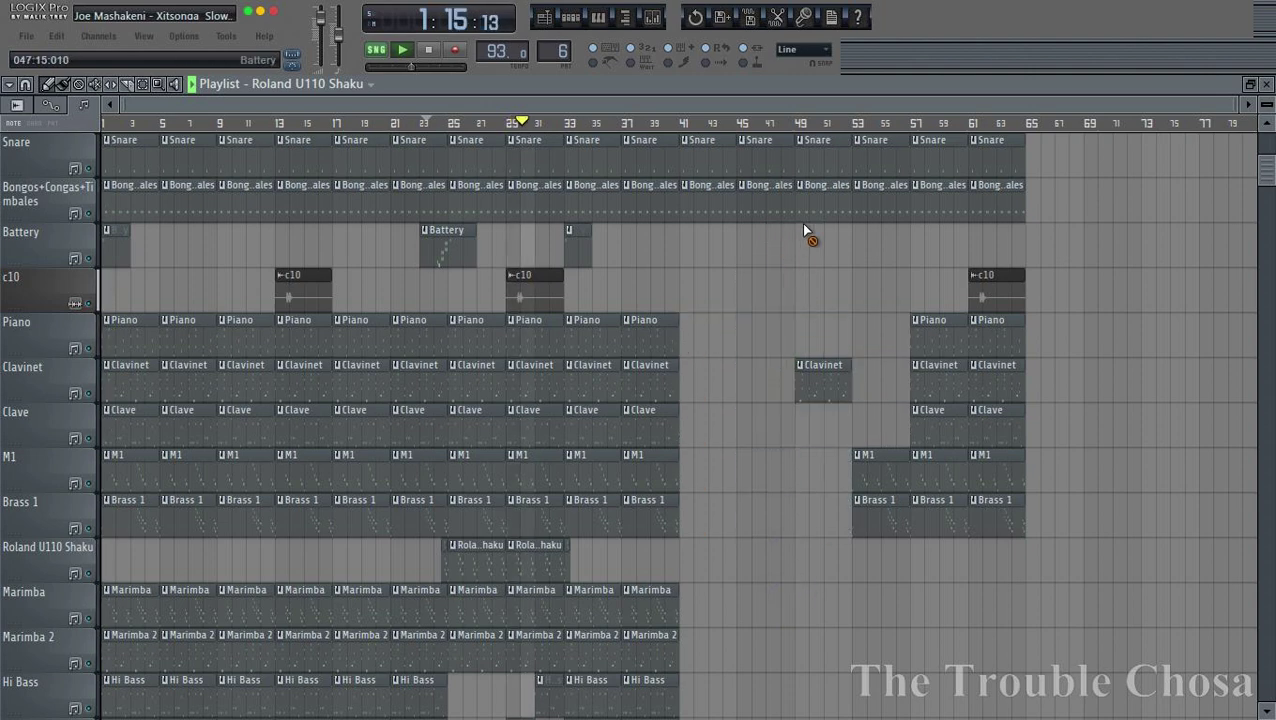
pyautogui.rightClick(940, 470)
pyautogui.rightClick(1000, 515)
pyautogui.rightClick(990, 285)
pyautogui.rightClick(1000, 322)
pyautogui.rightClick(995, 400)
pyautogui.rightClick(935, 420)
pyautogui.rightClick(935, 515)
pyautogui.rightClick(935, 335)
pyautogui.rightClick(880, 515)
# Delete the Mashakeni Kick, E SN 1_01, Hats, Snare and Bongos+Congas+Timbales clips from bar 41 onward
pyautogui.scroll(3, 829, 447)
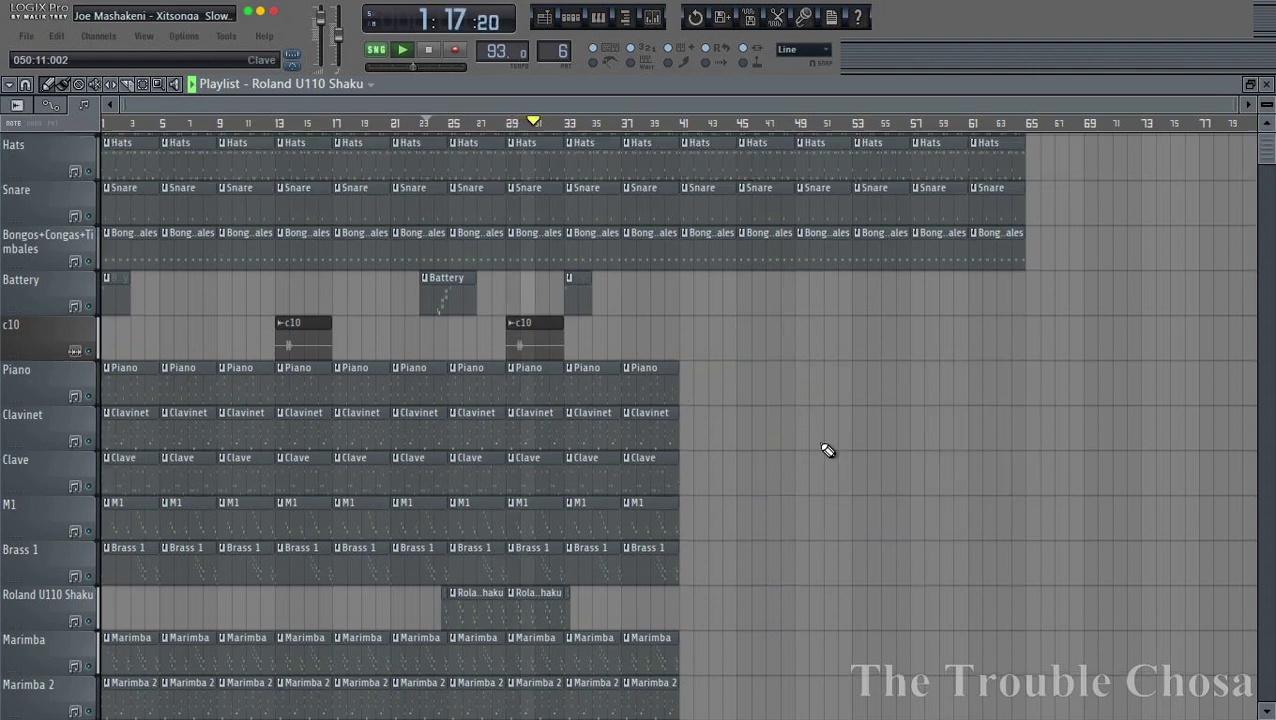
pyautogui.rightClick(706, 290)
pyautogui.rightClick(760, 180)
pyautogui.rightClick(880, 165)
pyautogui.rightClick(995, 160)
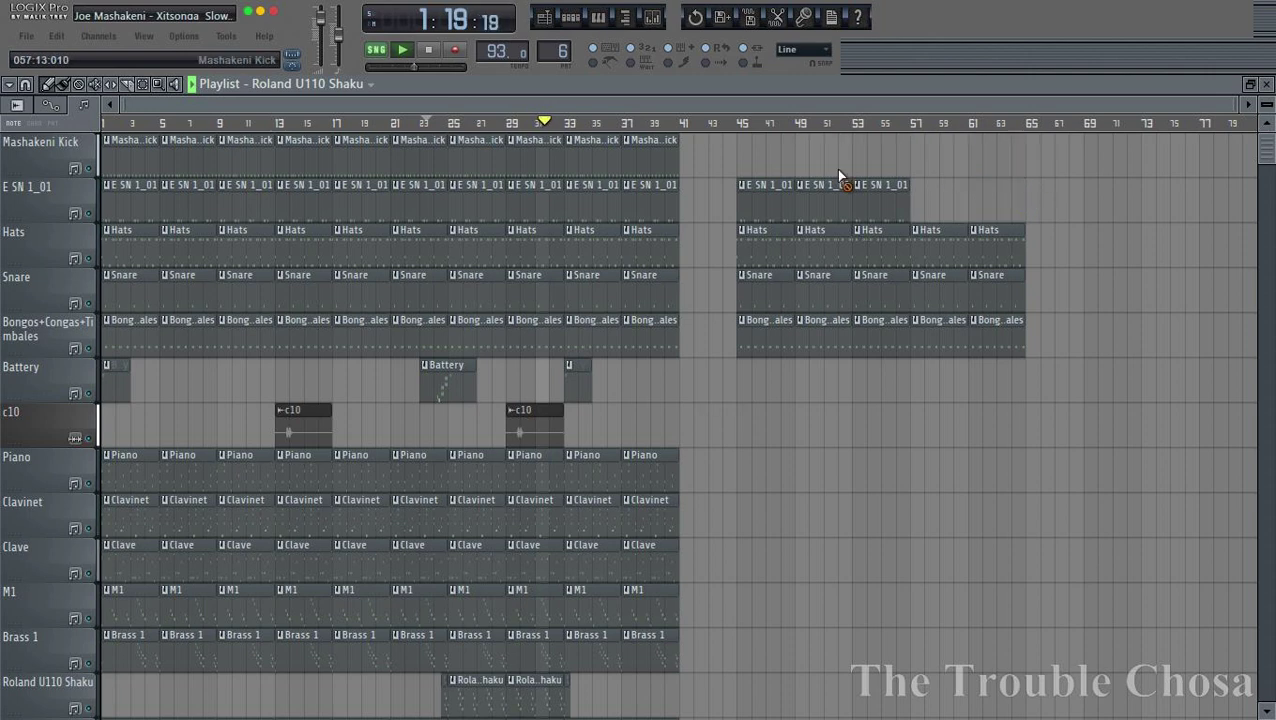
pyautogui.rightClick(790, 240)
pyautogui.rightClick(765, 310)
pyautogui.rightClick(850, 260)
pyautogui.rightClick(830, 330)
pyautogui.rightClick(870, 335)
pyautogui.rightClick(935, 290)
pyautogui.rightClick(995, 300)
pyautogui.rightClick(960, 335)
pyautogui.rightClick(935, 245)
pyautogui.rightClick(995, 250)
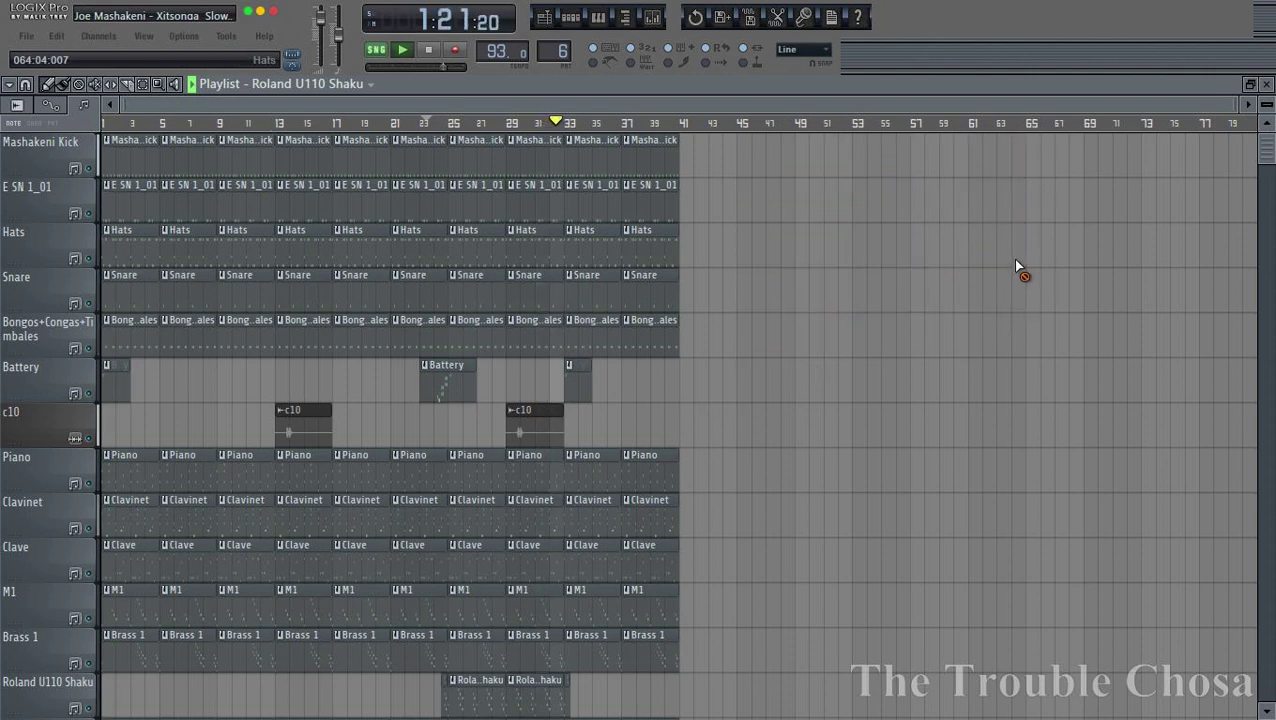
# Delete the Clavinet clips between bars 25 and 33 and the Piano clip at bar 29
pyautogui.scroll(-10, 814, 236)
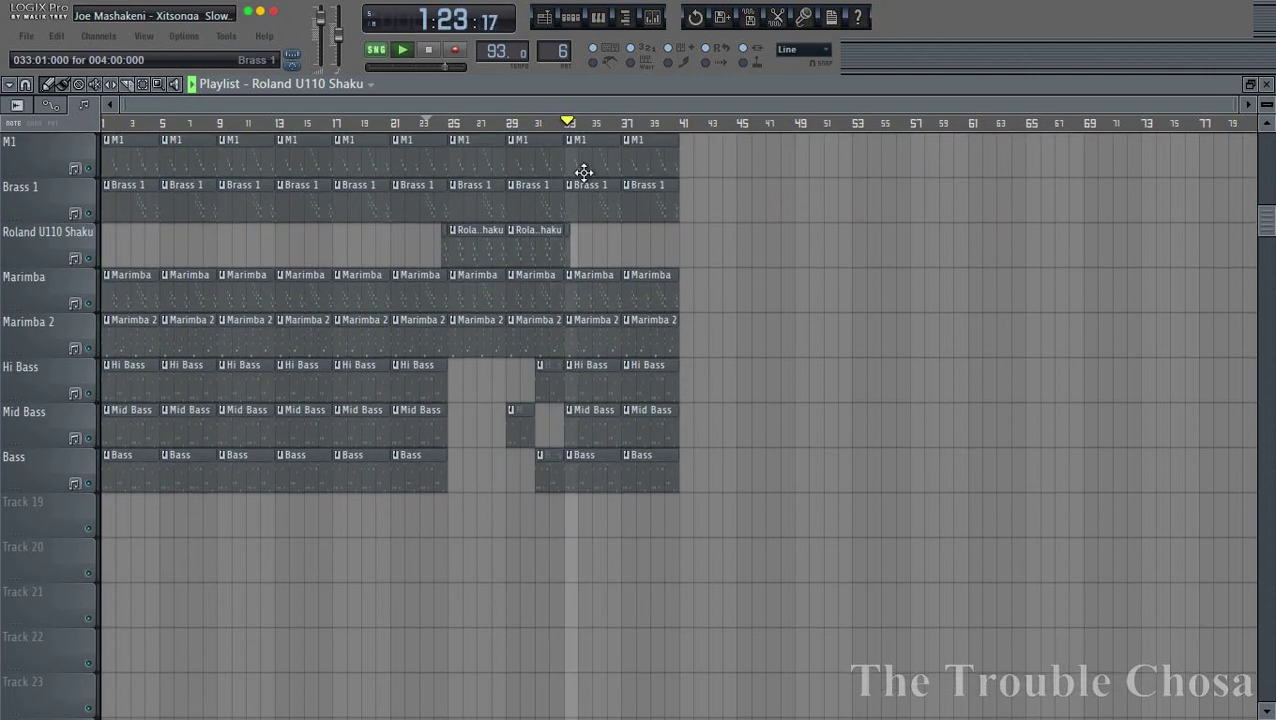
pyautogui.scroll(4, 704, 124)
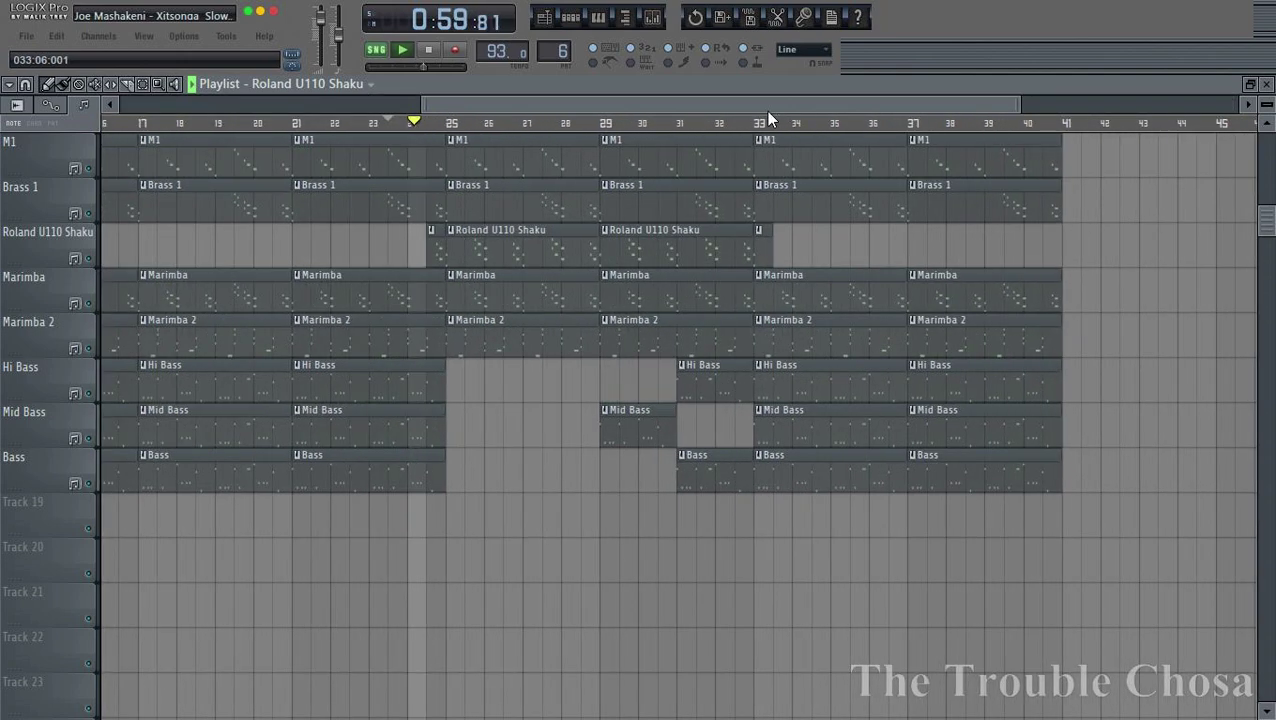
pyautogui.scroll(3, 449, 356)
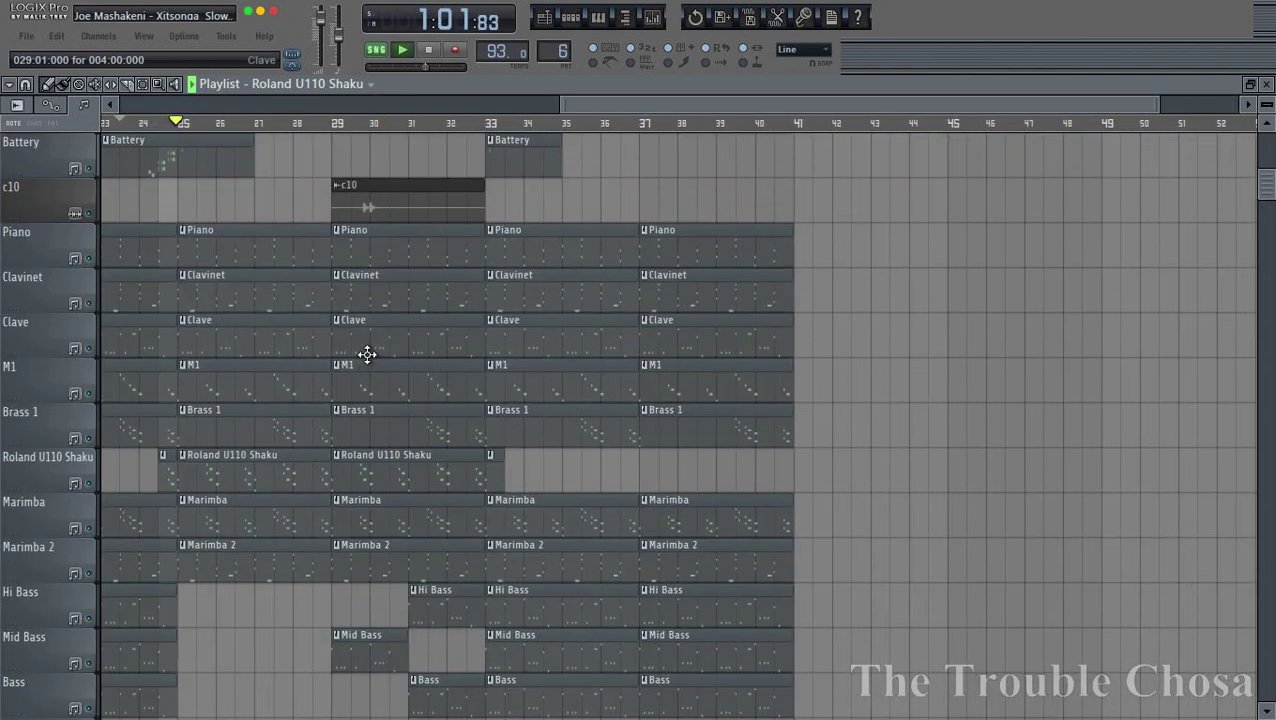
pyautogui.rightClick(271, 292)
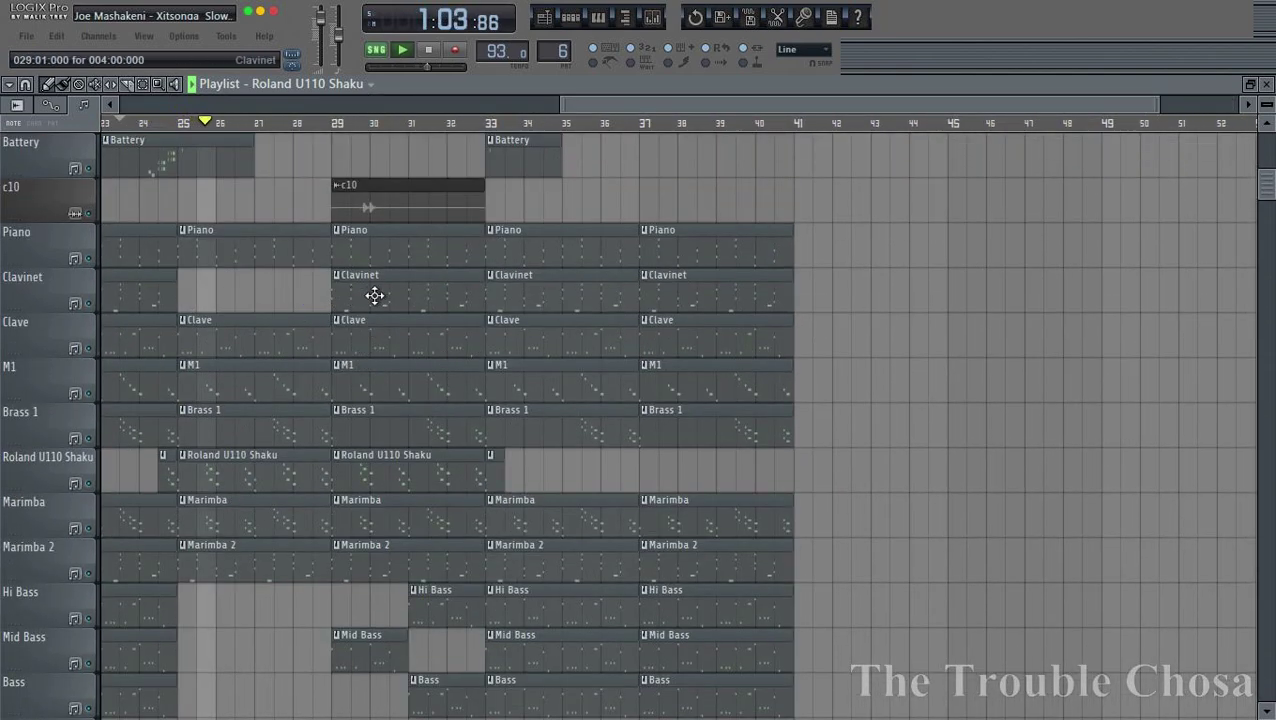
pyautogui.rightClick(375, 295)
pyautogui.scroll(-2, 906, 285)
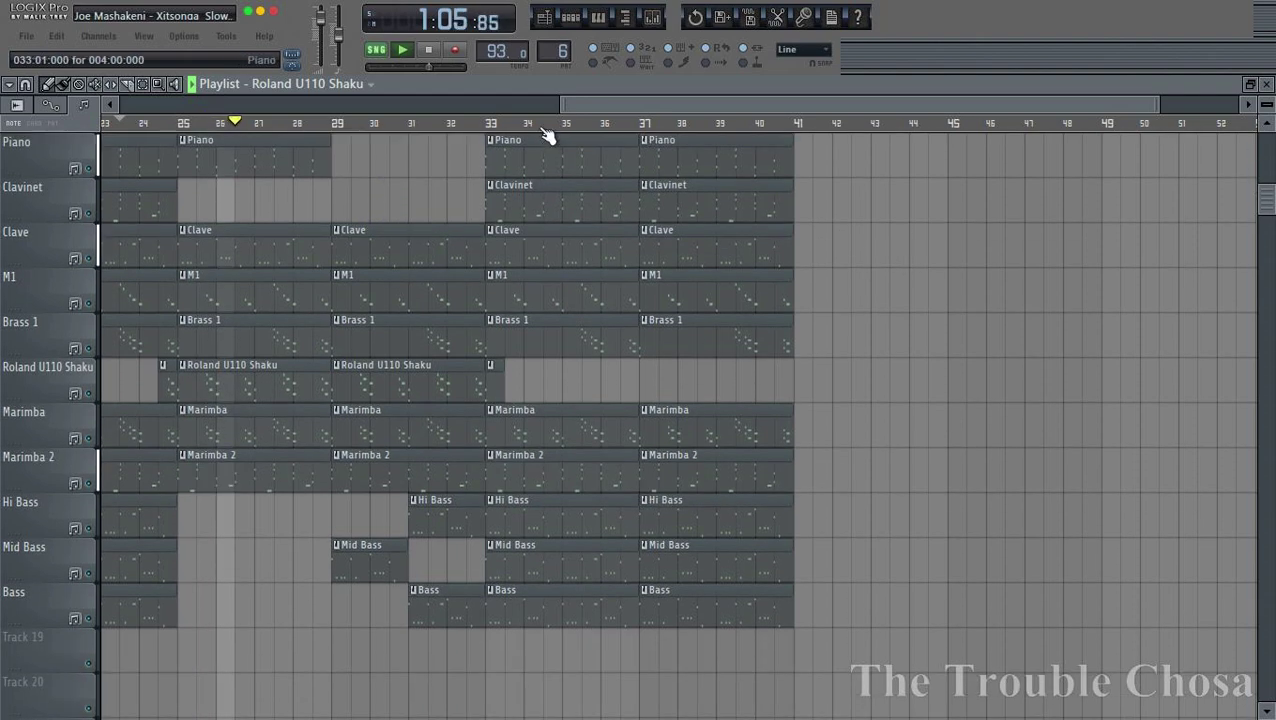
# Clear the Marimba part from just after bar 29, leaving only a short pickup about half a bar long before bar 41
pyautogui.scroll(-3, 584, 120)
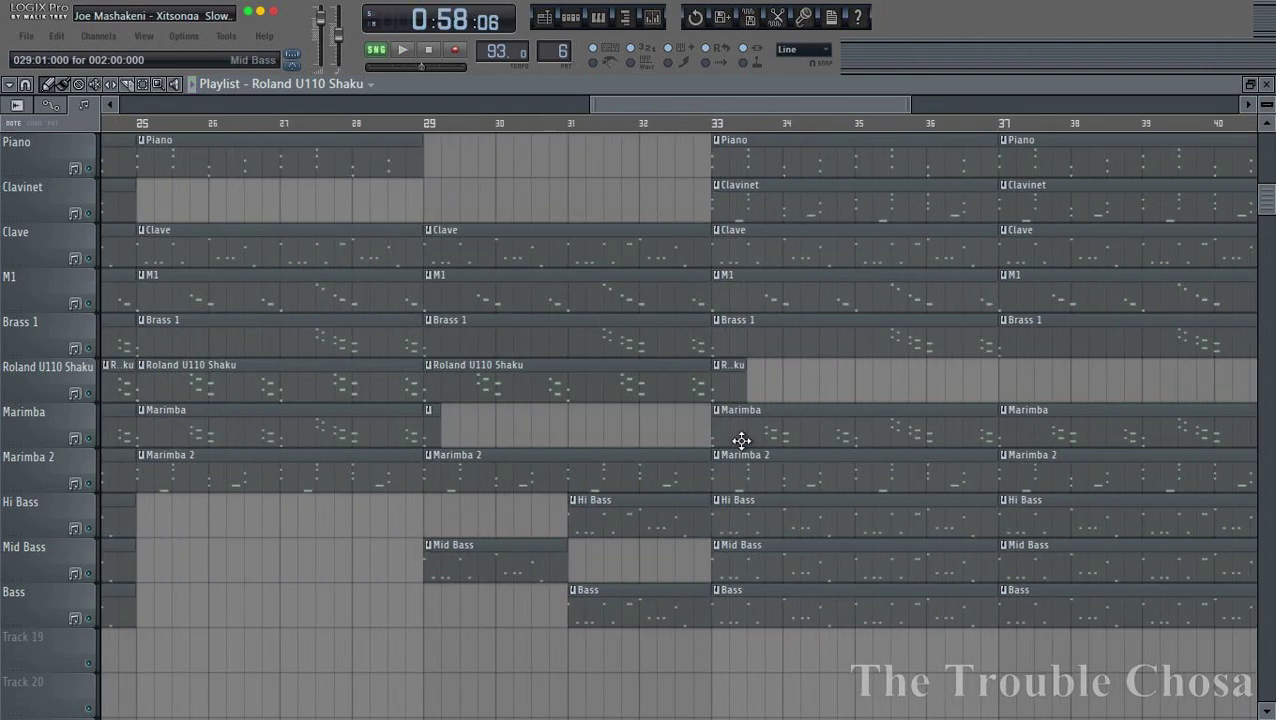
pyautogui.moveTo(712, 416); pyautogui.dragTo(963, 408)
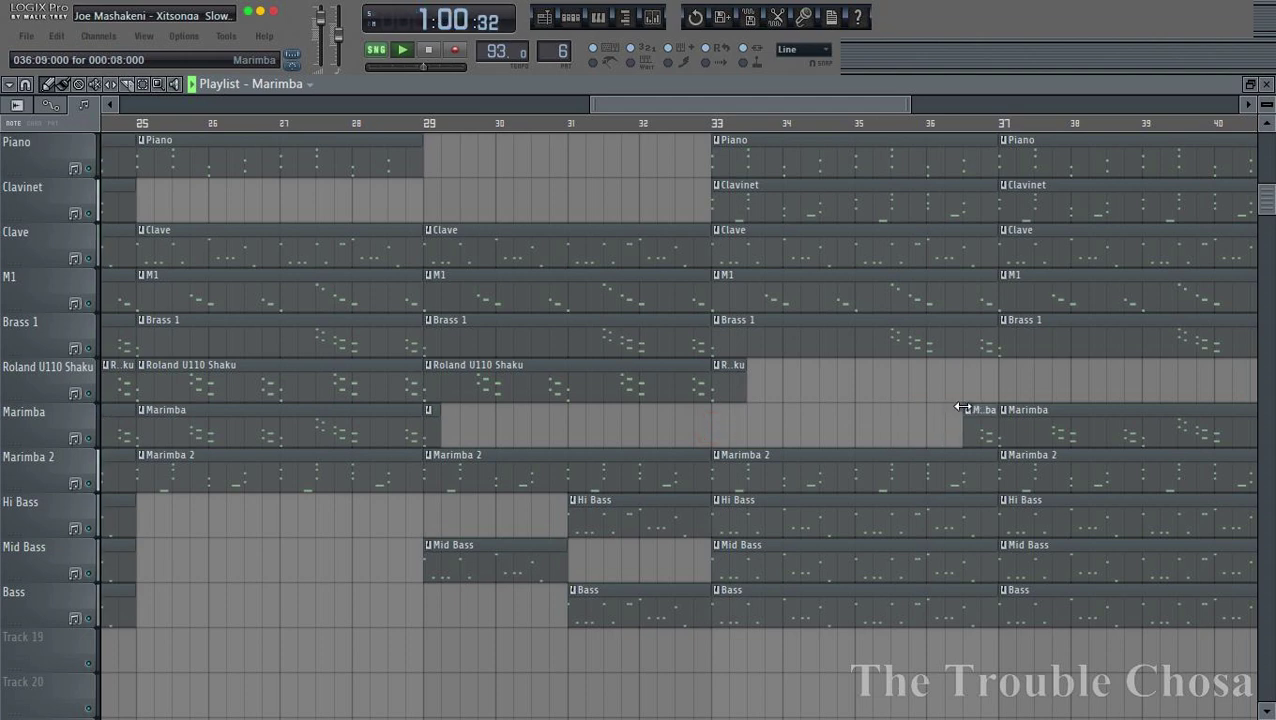
pyautogui.scroll(-5, 1012, 128)
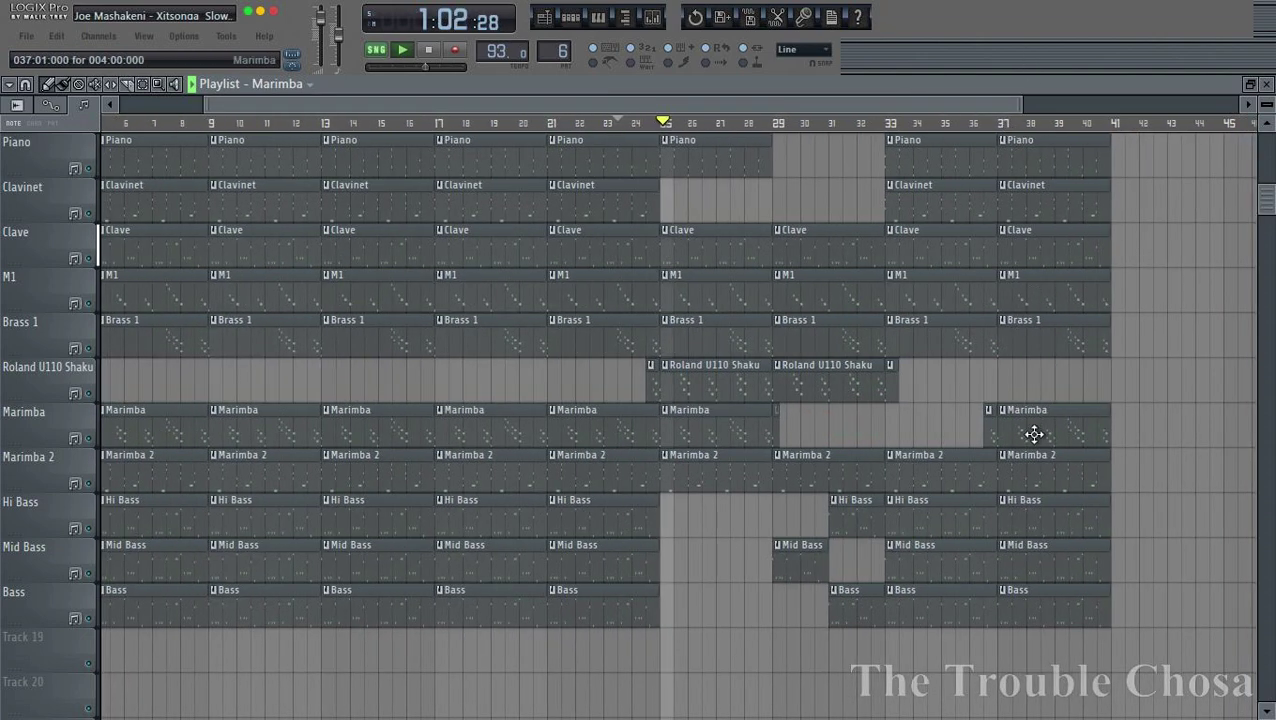
pyautogui.moveTo(1002, 434); pyautogui.dragTo(1089, 427)
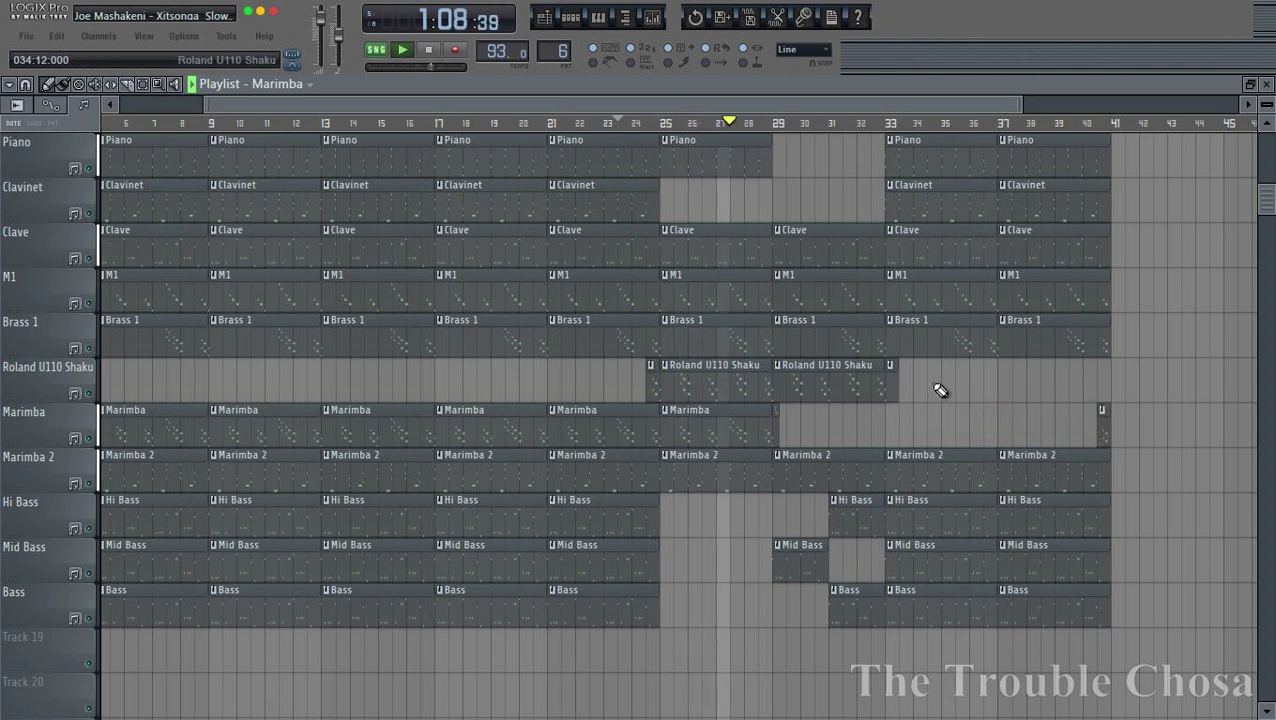
# Review the 40-bar arrangement during playback and duplicate all its clips from bar 41 onward
pyautogui.scroll(-3, 931, 128)
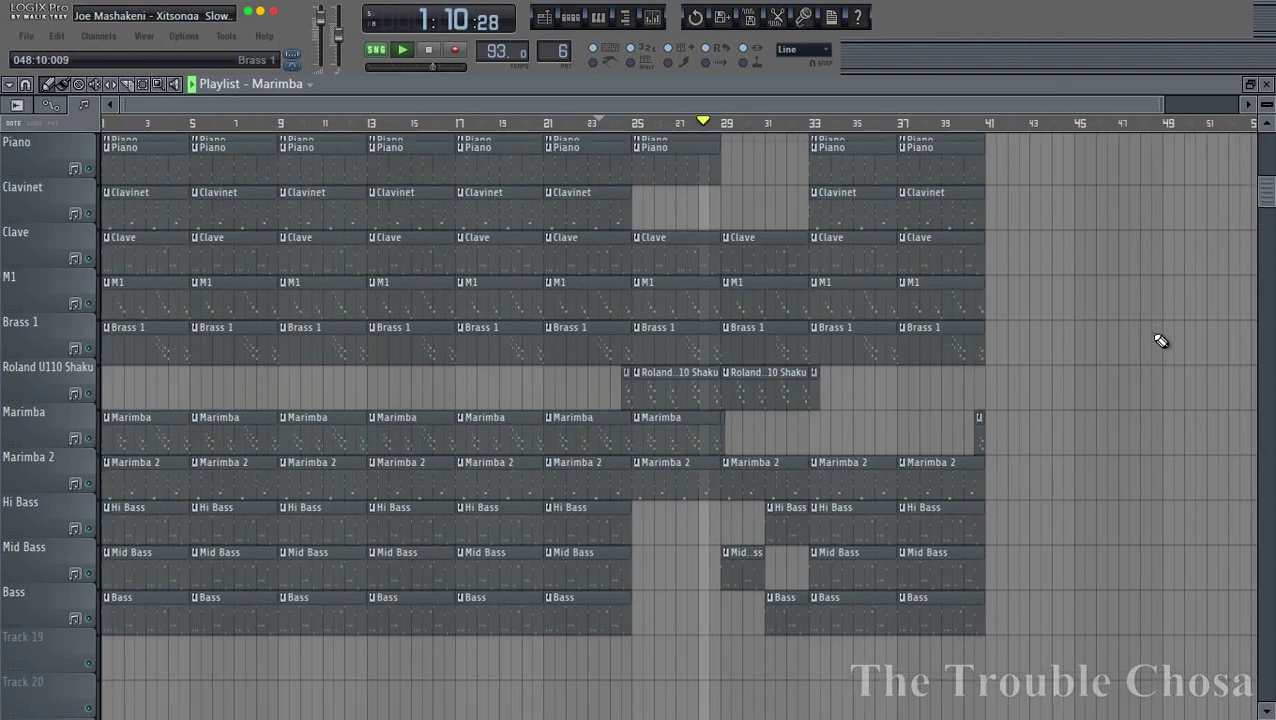
pyautogui.scroll(3, 1150, 360)
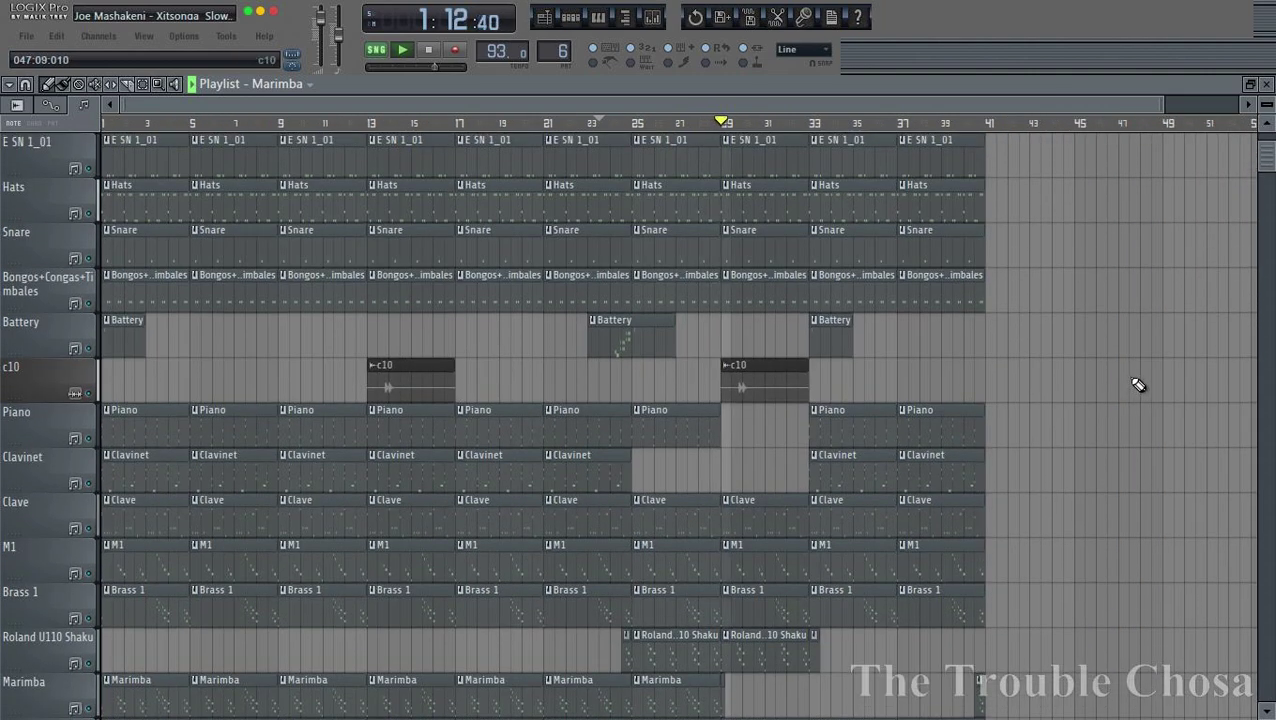
pyautogui.scroll(-3, 1137, 384)
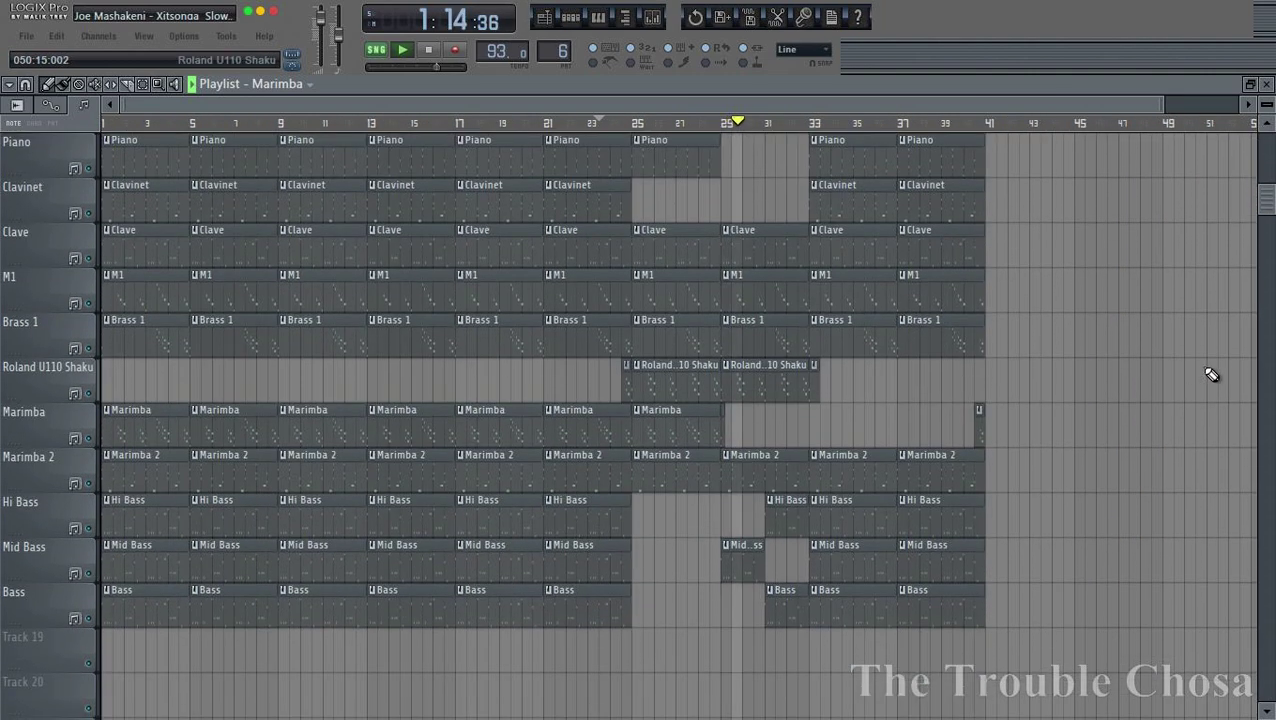
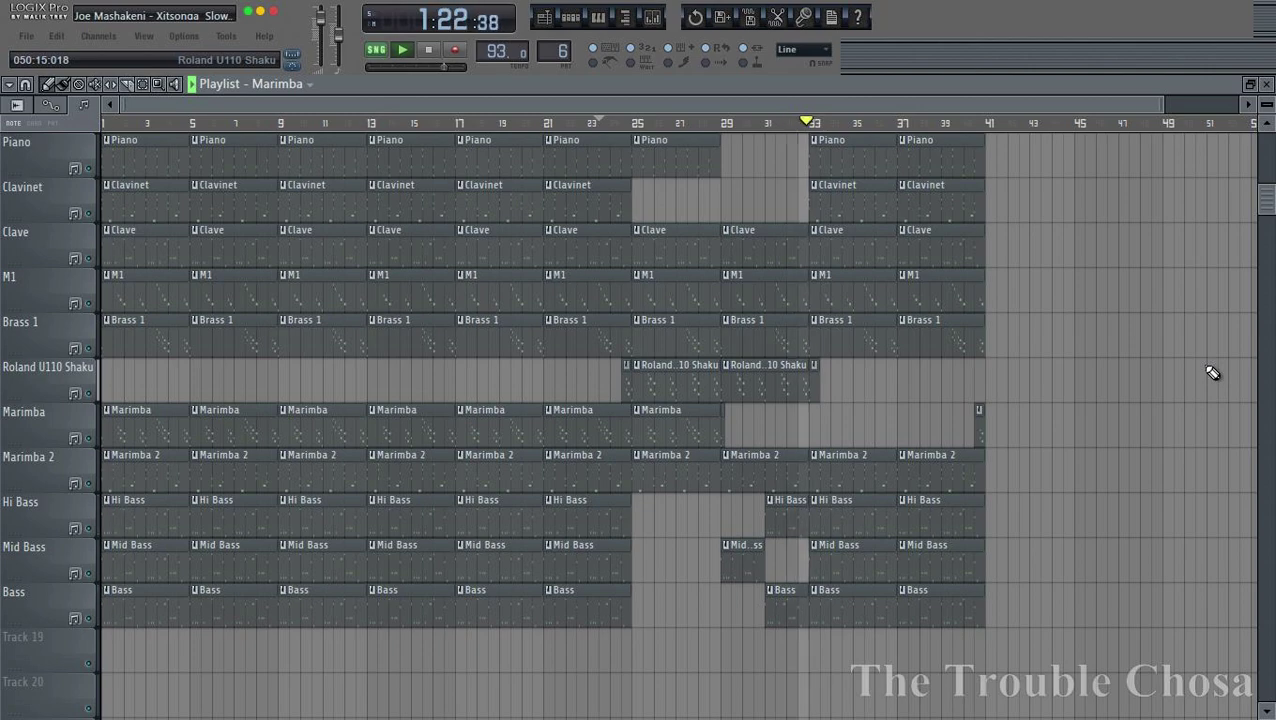
pyautogui.scroll(3, 1212, 372)
pyautogui.scroll(-3, 1212, 372)
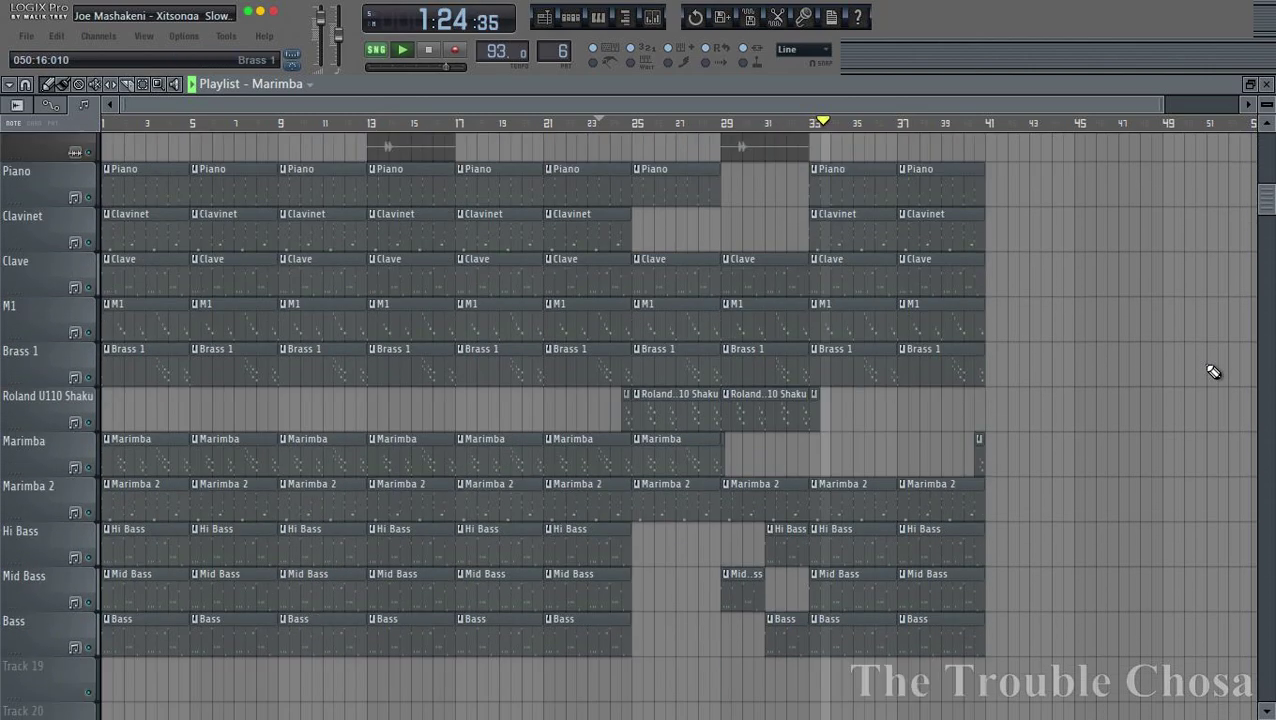
pyautogui.hotkey('ctrl', 'a')
pyautogui.hotkey('ctrl', 'b')
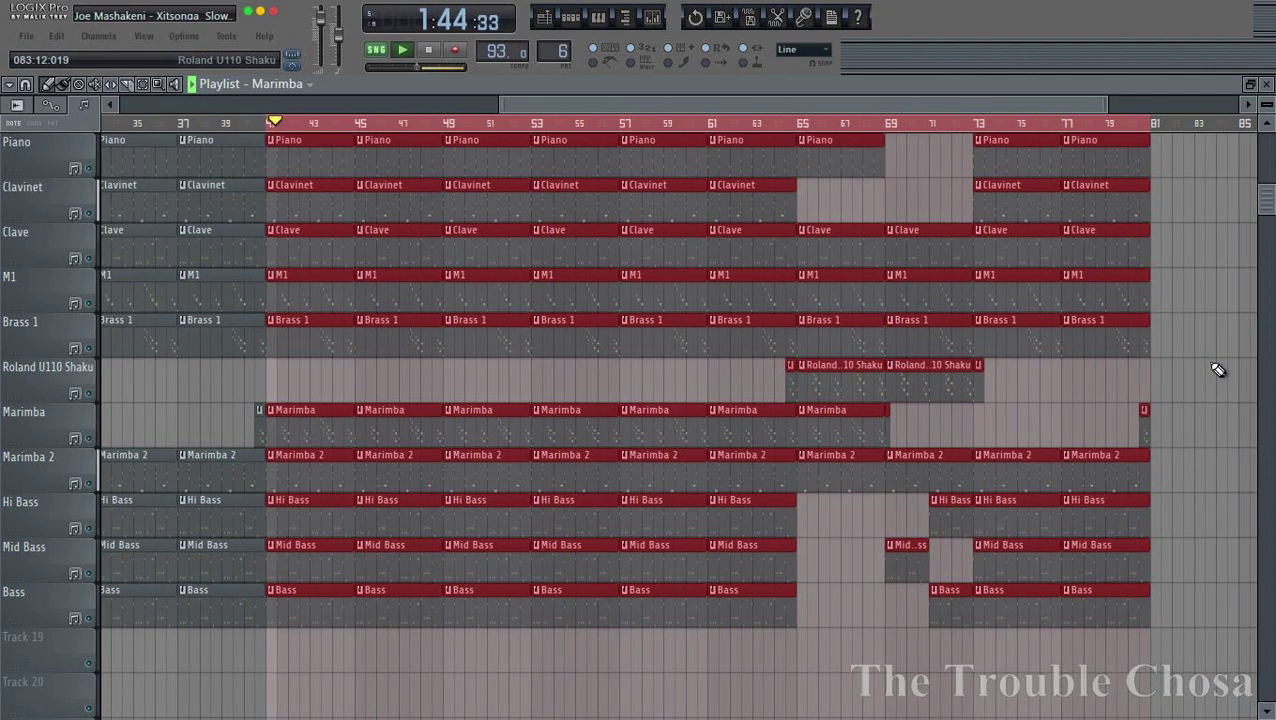
# Trim the start of the M1 clip at bar 61 to just before bar 65 and check the channels' mute states
pyautogui.click(700, 124)
pyautogui.scroll(4, 1114, 131)
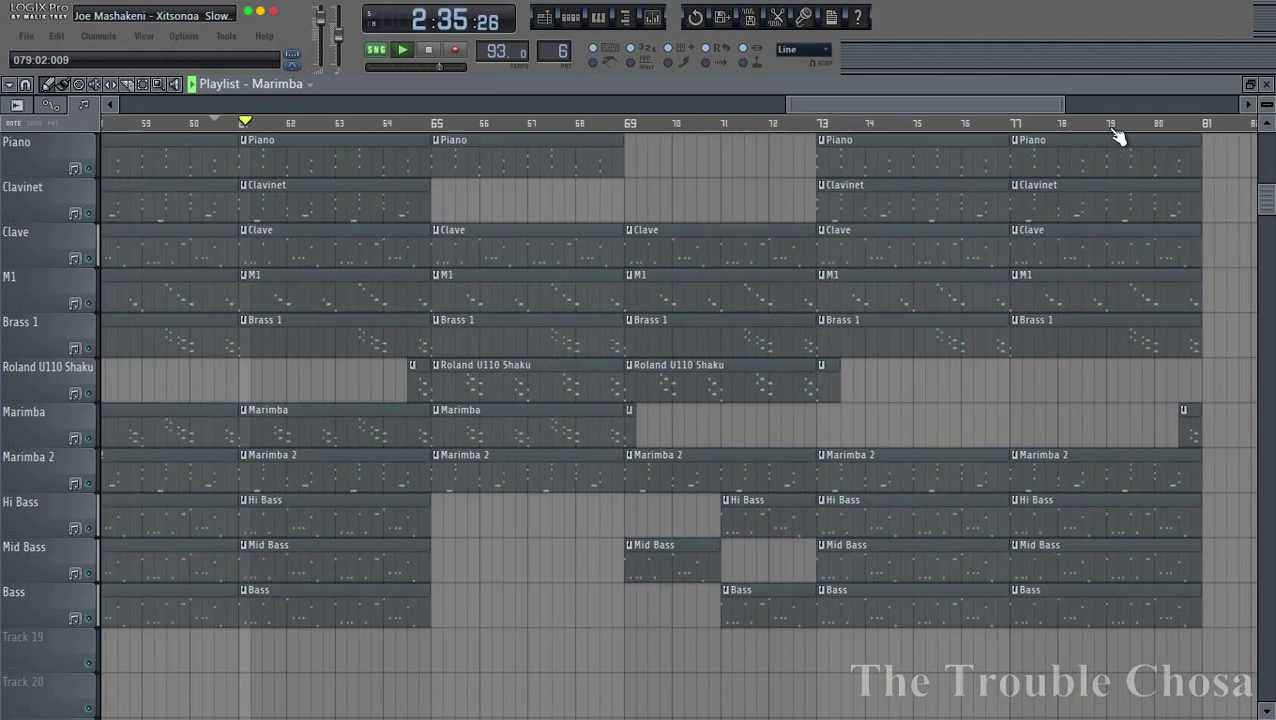
pyautogui.moveTo(243, 295); pyautogui.dragTo(422, 297)
pyautogui.press('F6')
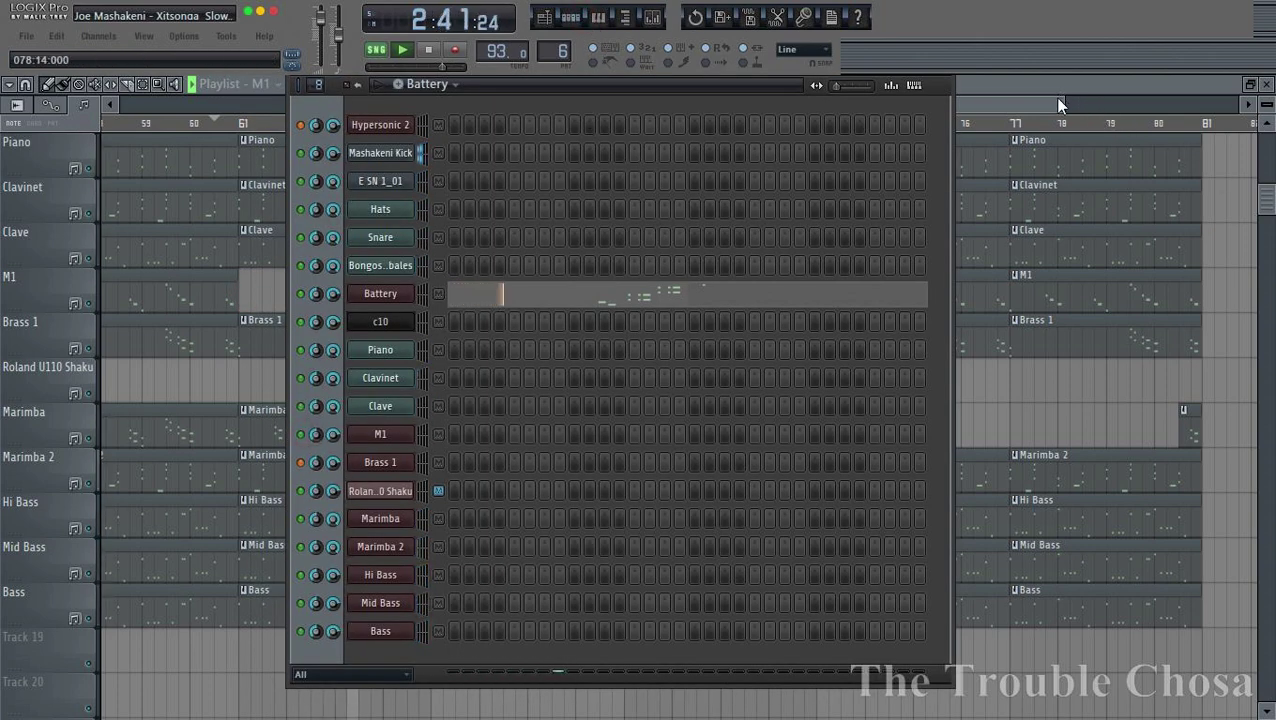
pyautogui.press('F6')
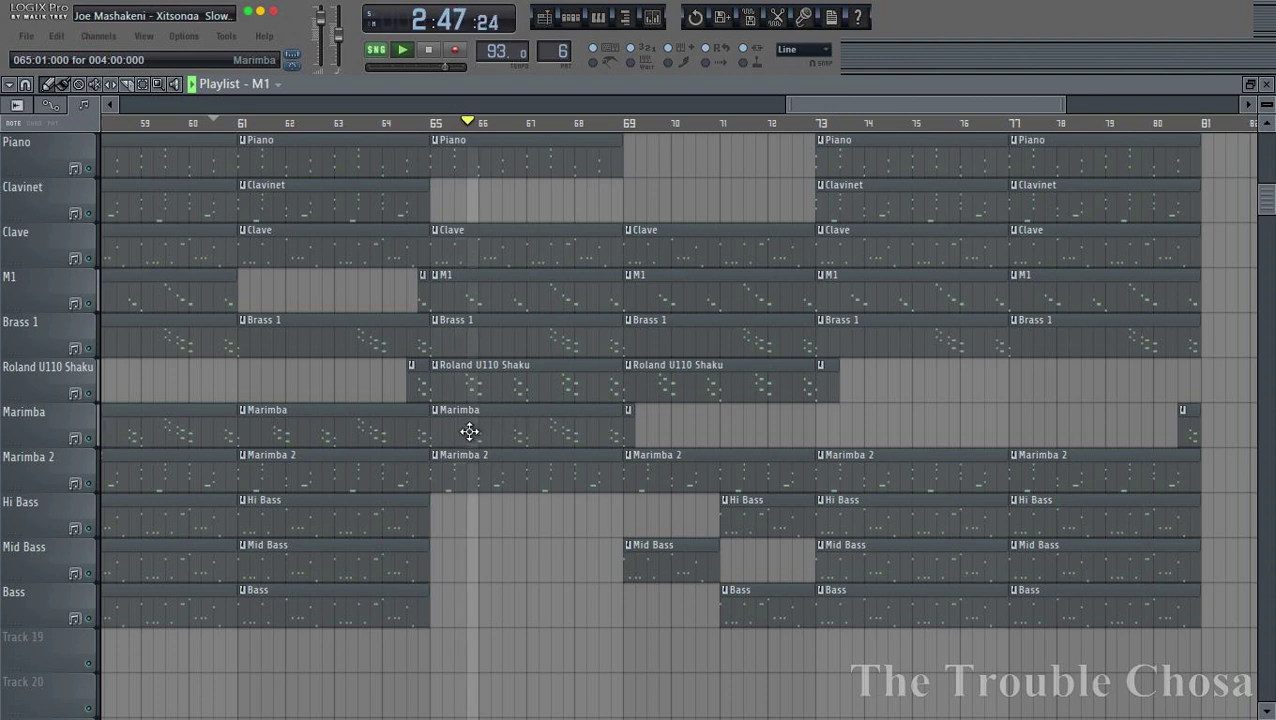
# Remove the Roland U110 Shaku clips between bars 64 and 72, keeping only a short pickup into bar 73
pyautogui.rightClick(490, 380)
pyautogui.moveTo(413, 379); pyautogui.dragTo(812, 380)
pyautogui.rightClick(703, 378)
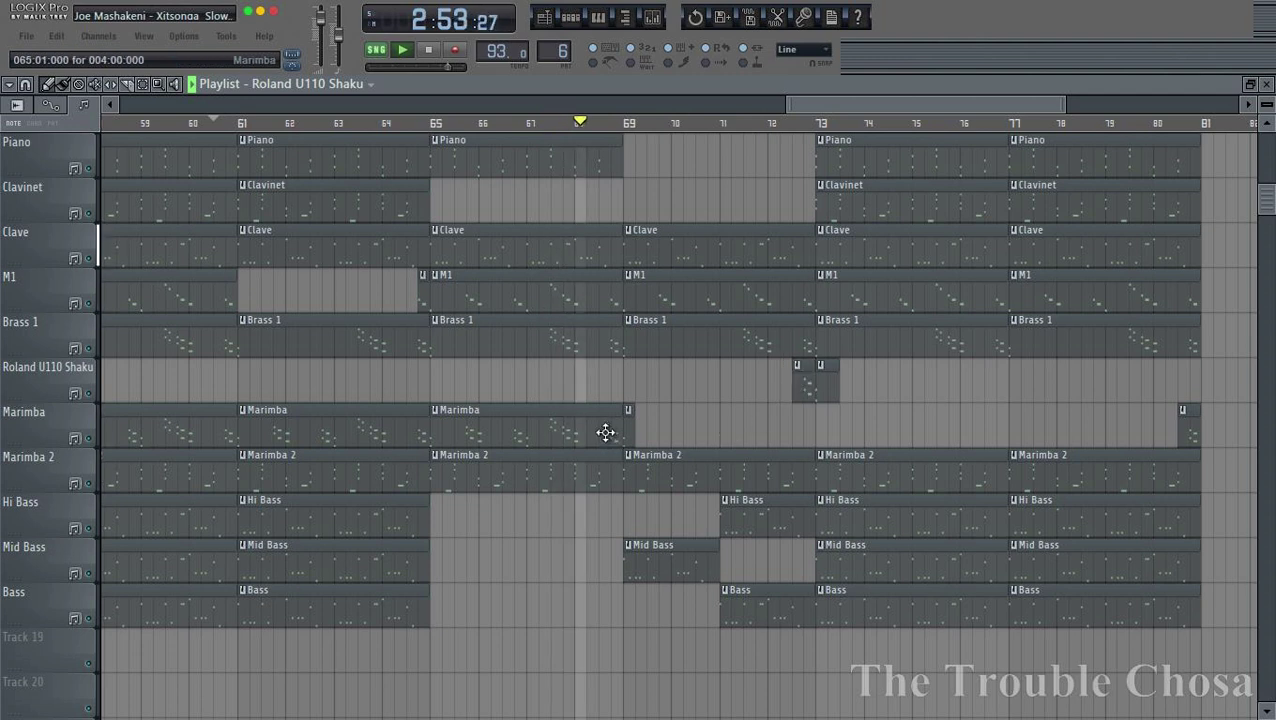
# Delete the Brass 1 clips at bars 61, 65 and 77, and trim the remaining two to run from bar 71 to 74
pyautogui.rightClick(481, 341)
pyautogui.moveTo(624, 345); pyautogui.dragTo(720, 347)
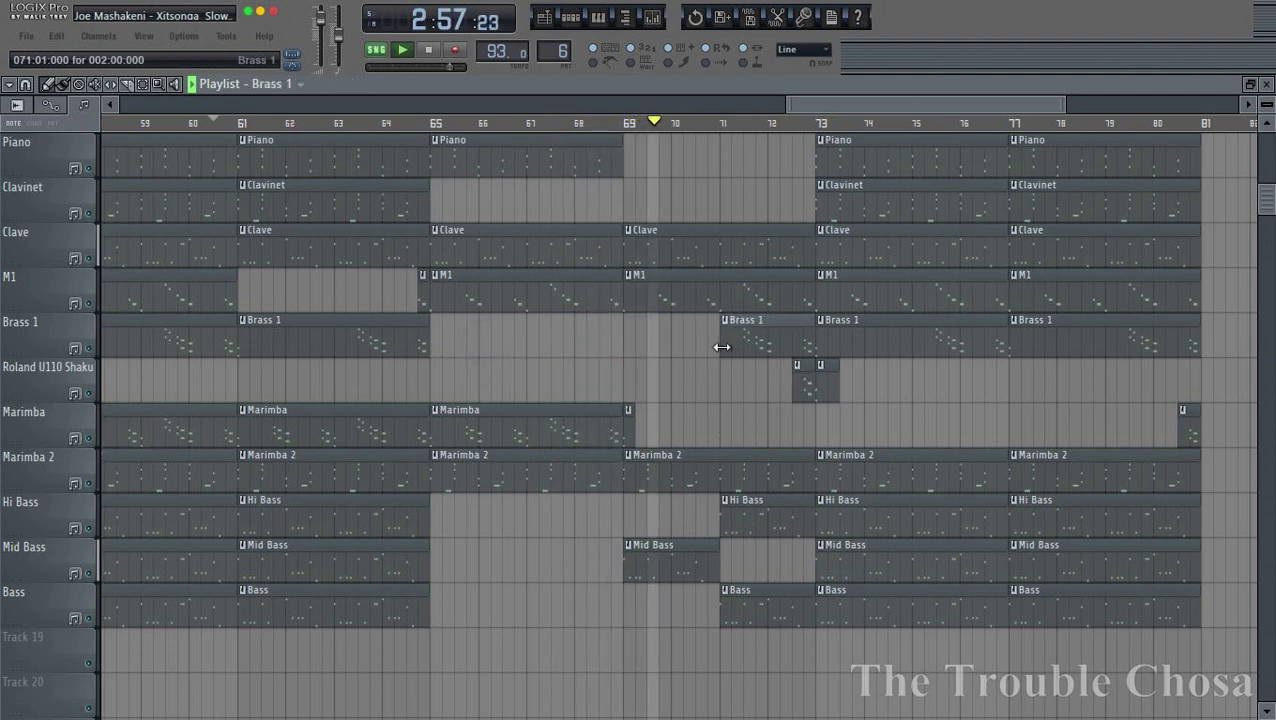
pyautogui.moveTo(1006, 338); pyautogui.dragTo(864, 338)
pyautogui.rightClick(1100, 345)
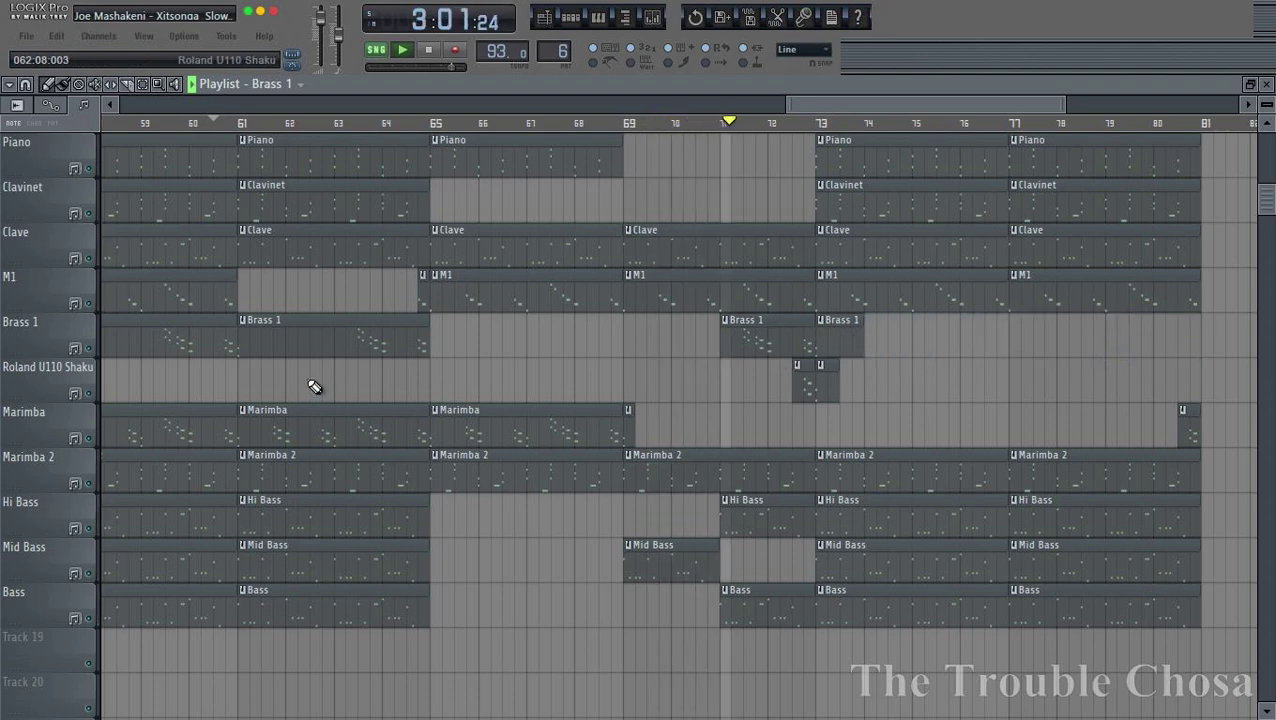
pyautogui.rightClick(328, 345)
# Place a four-bar Battery fill clip at bar 71
pyautogui.scroll(7, 692, 373)
pyautogui.click(710, 378)
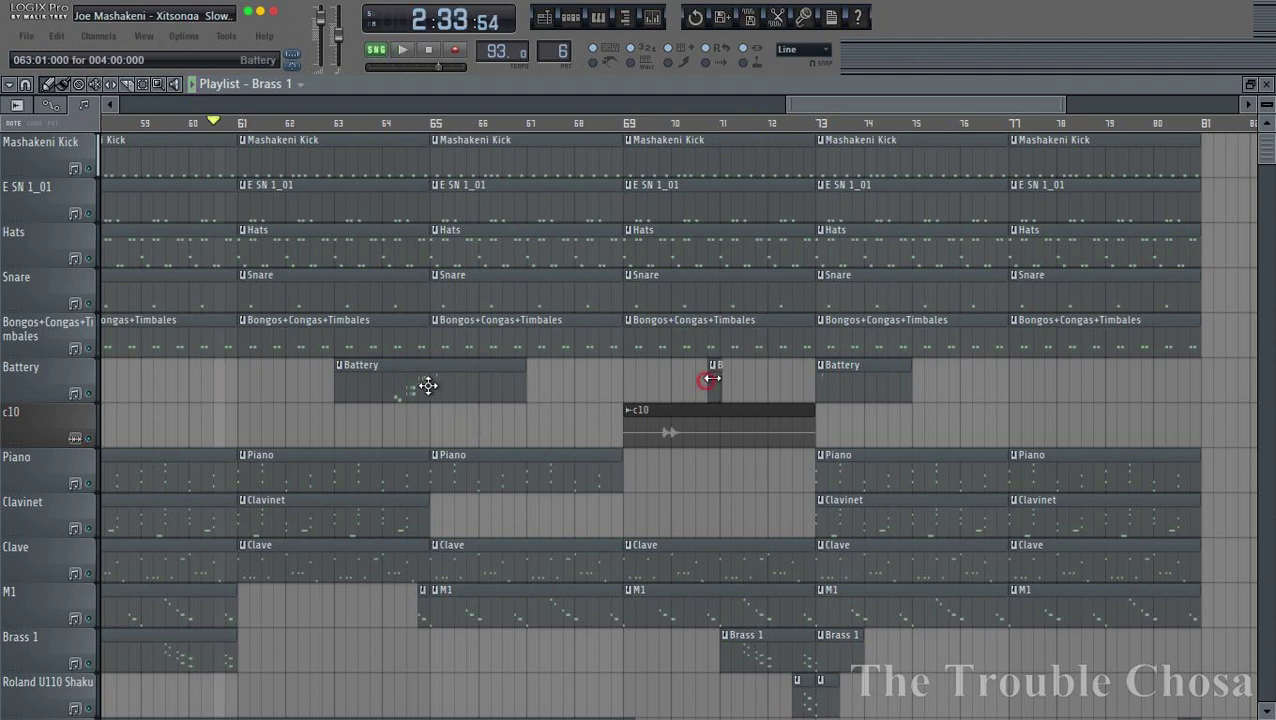
pyautogui.rightClick(710, 378)
pyautogui.click(720, 373)
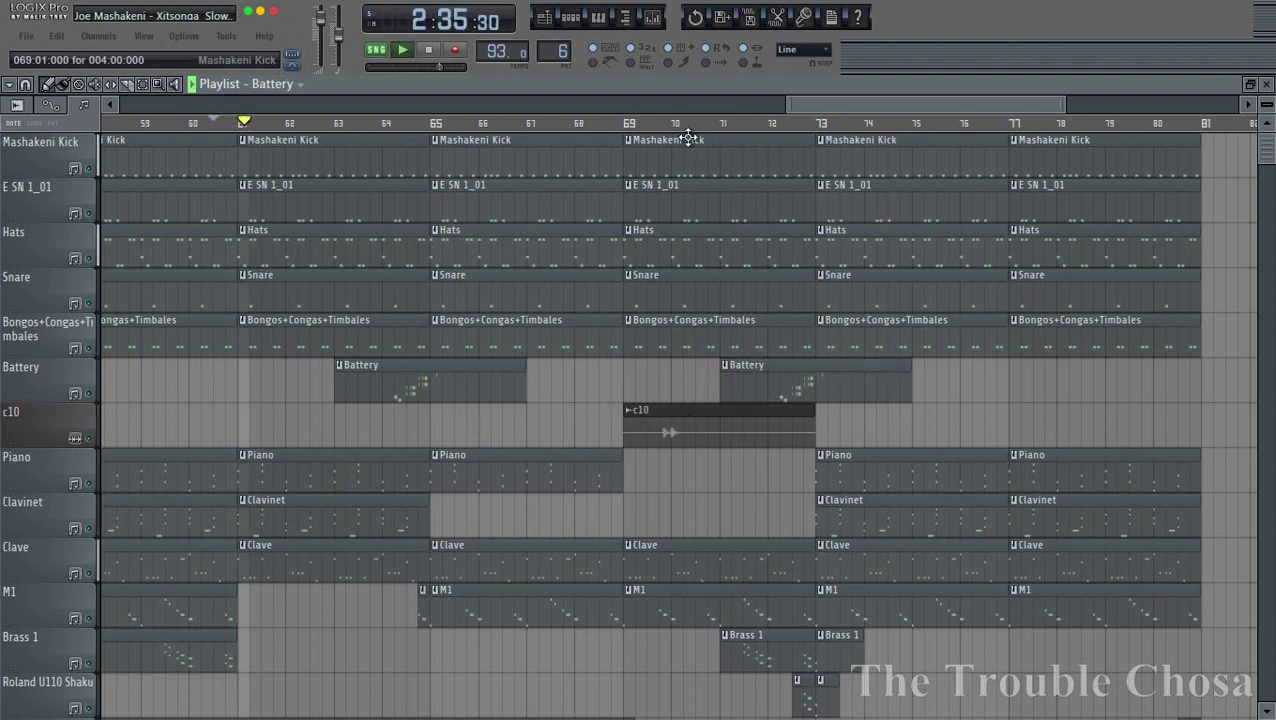
# Shorten the Mashakeni Kick clip at bar 69 so that it ends at bar 72
pyautogui.scroll(-2, 711, 140)
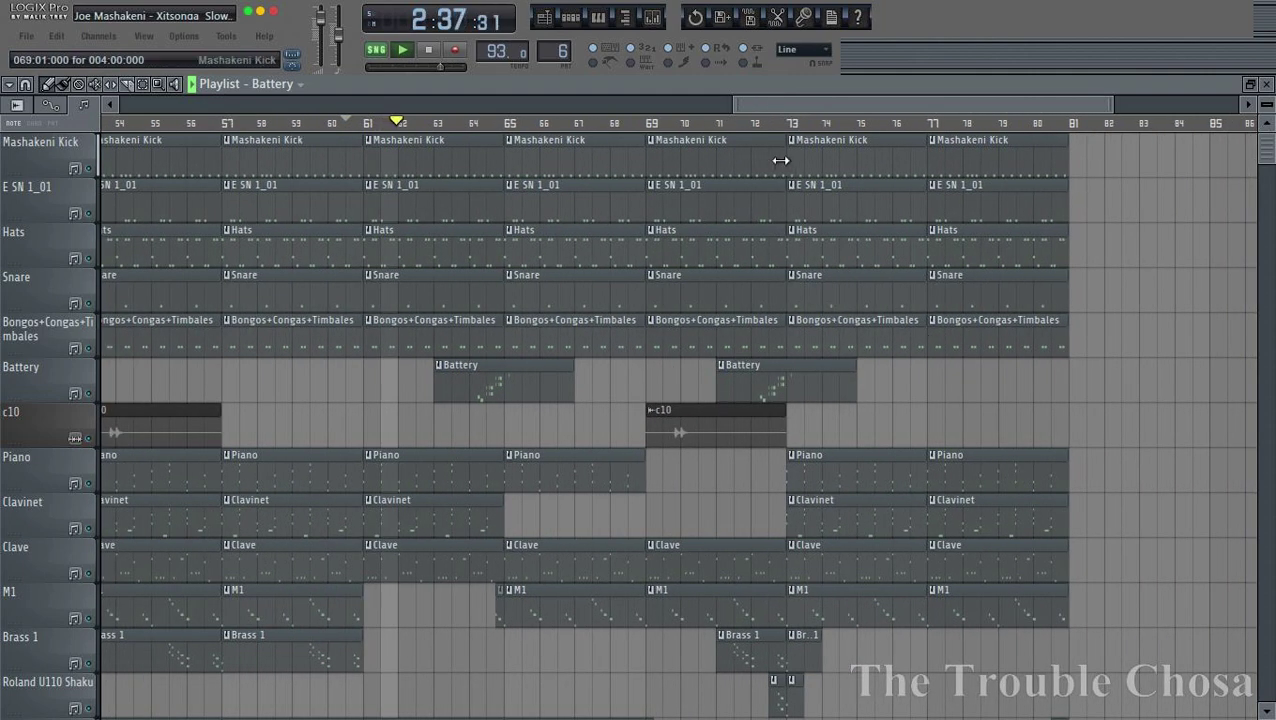
pyautogui.moveTo(781, 160); pyautogui.dragTo(748, 165)
pyautogui.scroll(-2, 785, 147)
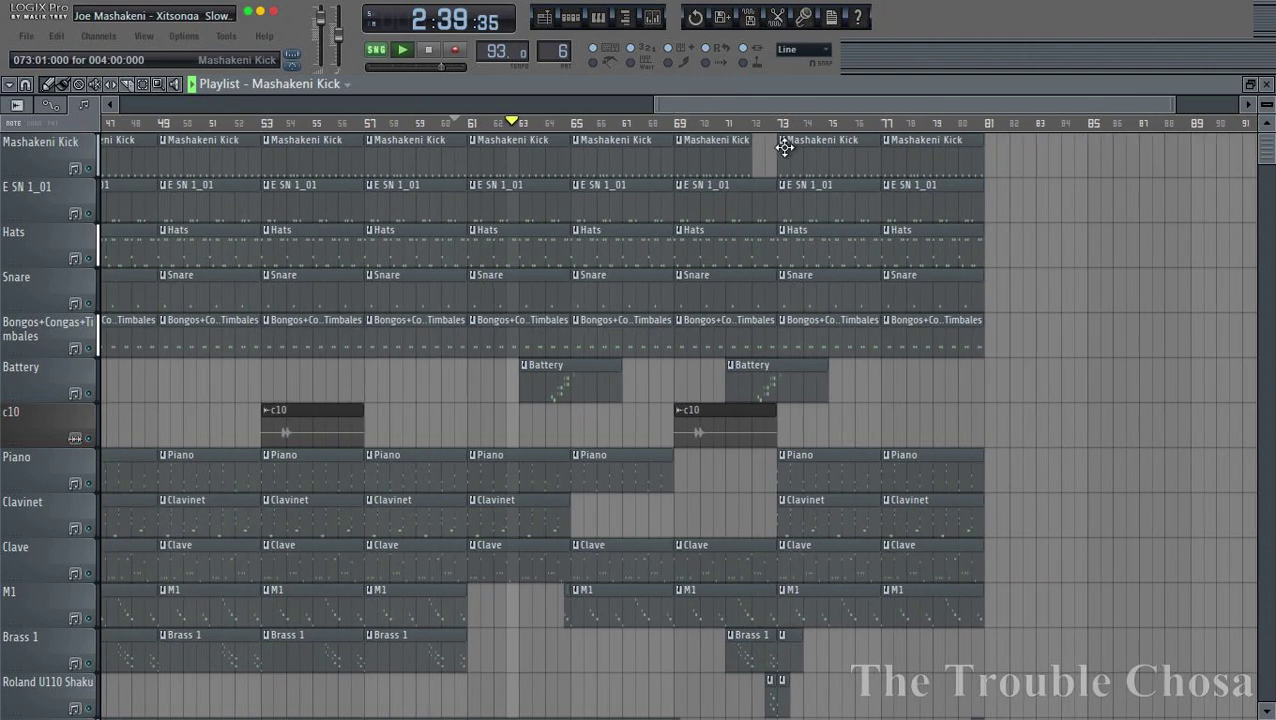
# Delete all Brass 1 and M1 clips before bar 61
pyautogui.scroll(-5, 929, 346)
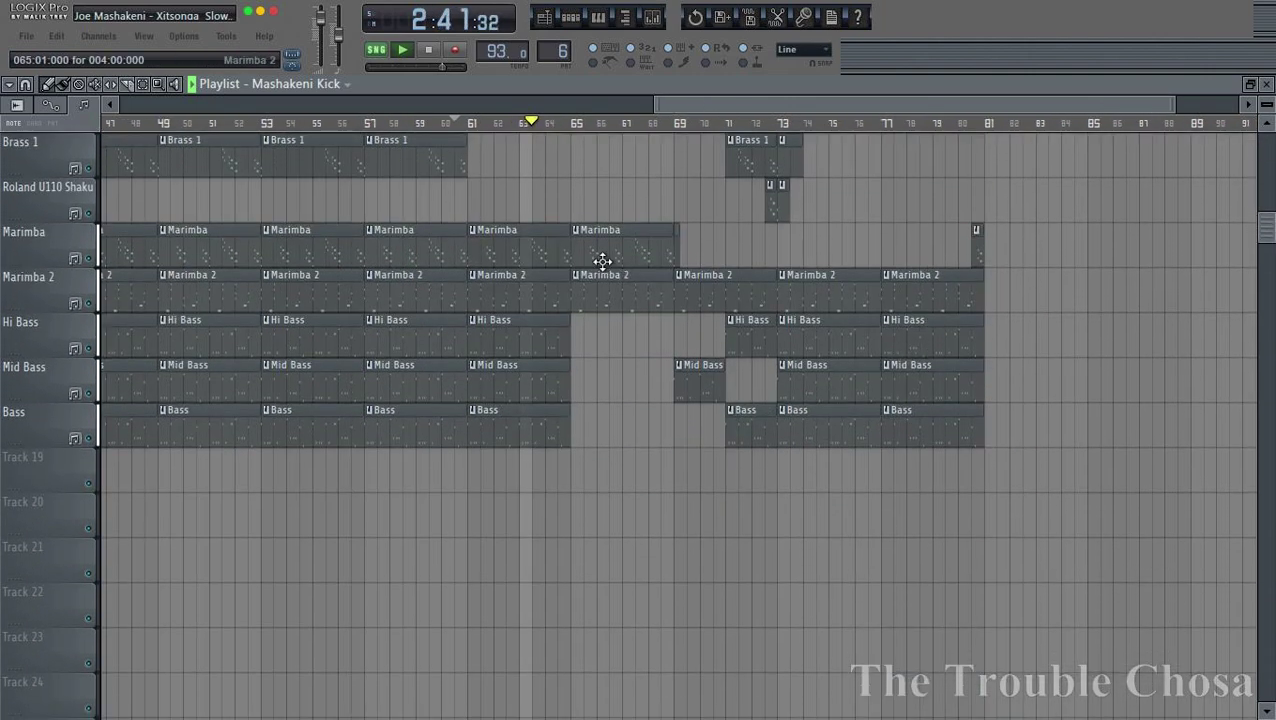
pyautogui.scroll(-4, 616, 128)
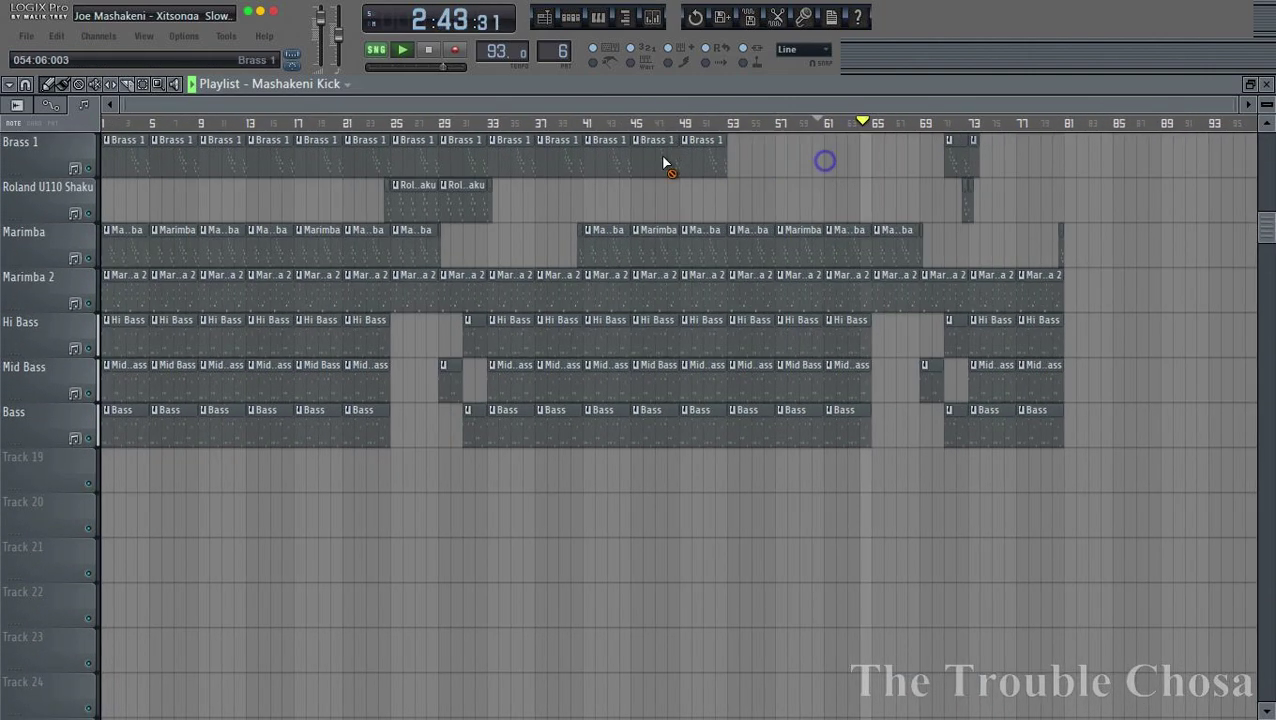
pyautogui.moveTo(316, 165); pyautogui.dragTo(98, 167)
pyautogui.scroll(3, 300, 214)
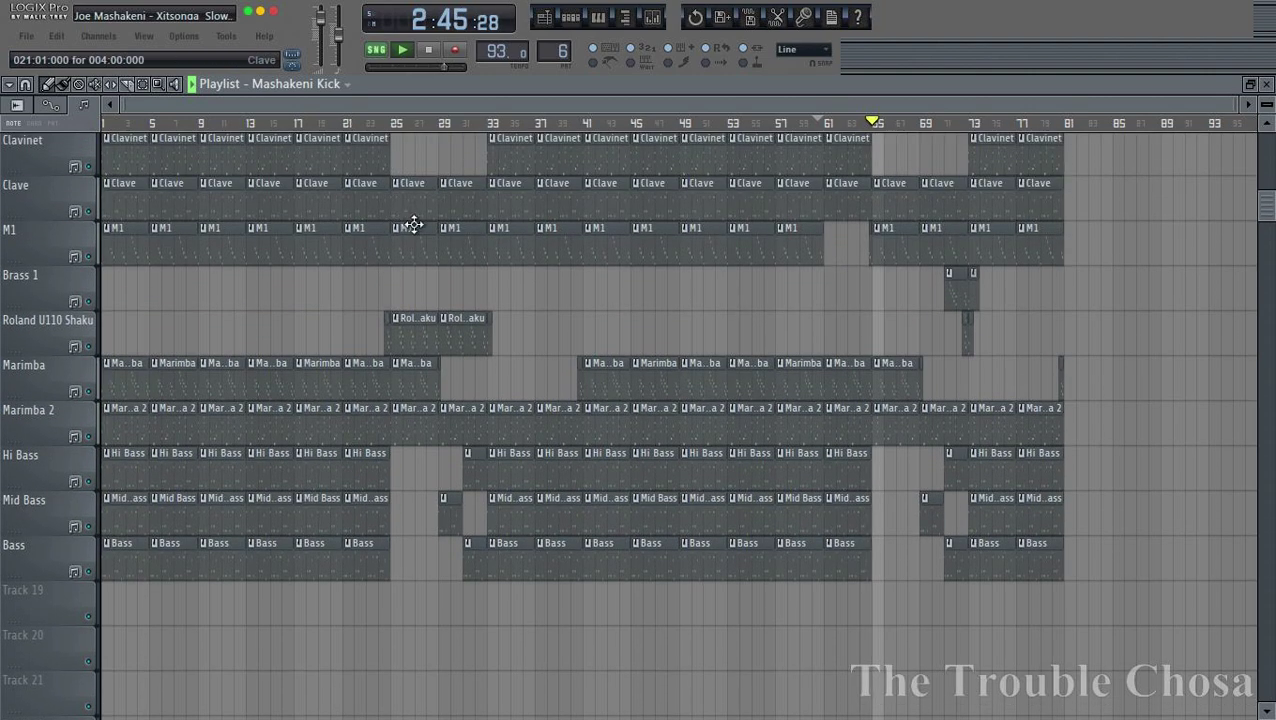
pyautogui.moveTo(860, 287)
pyautogui.mouseDown()
pyautogui.moveTo(848, 255)
pyautogui.moveTo(100, 255)
pyautogui.mouseUp()
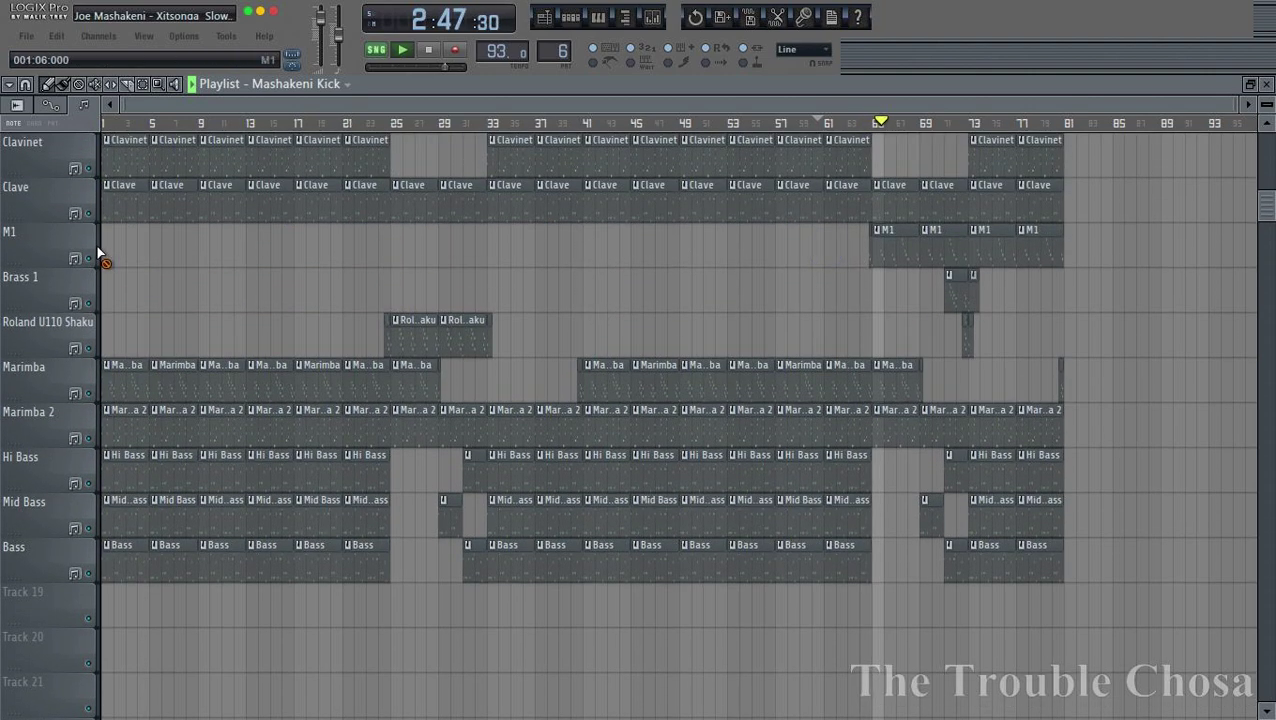
# Shorten the M1 clip at bar 69 to about half a bar
pyautogui.scroll(6, 1118, 126)
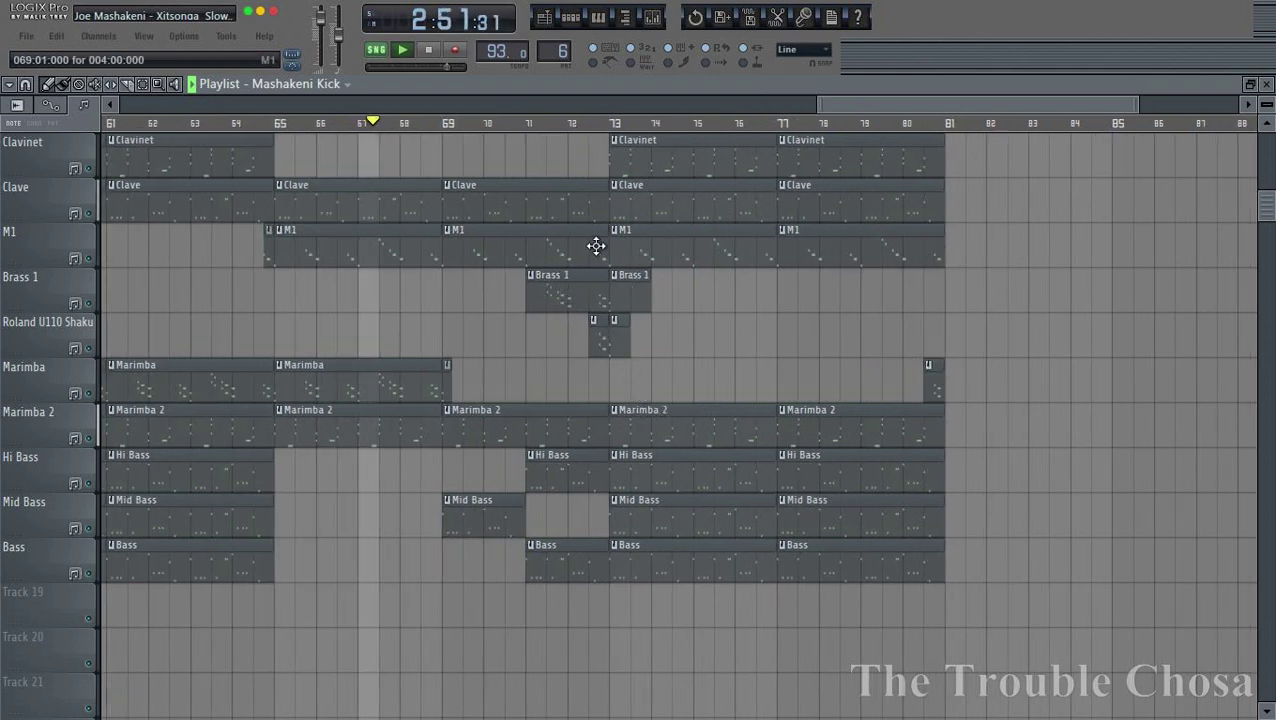
pyautogui.moveTo(604, 245); pyautogui.dragTo(460, 252)
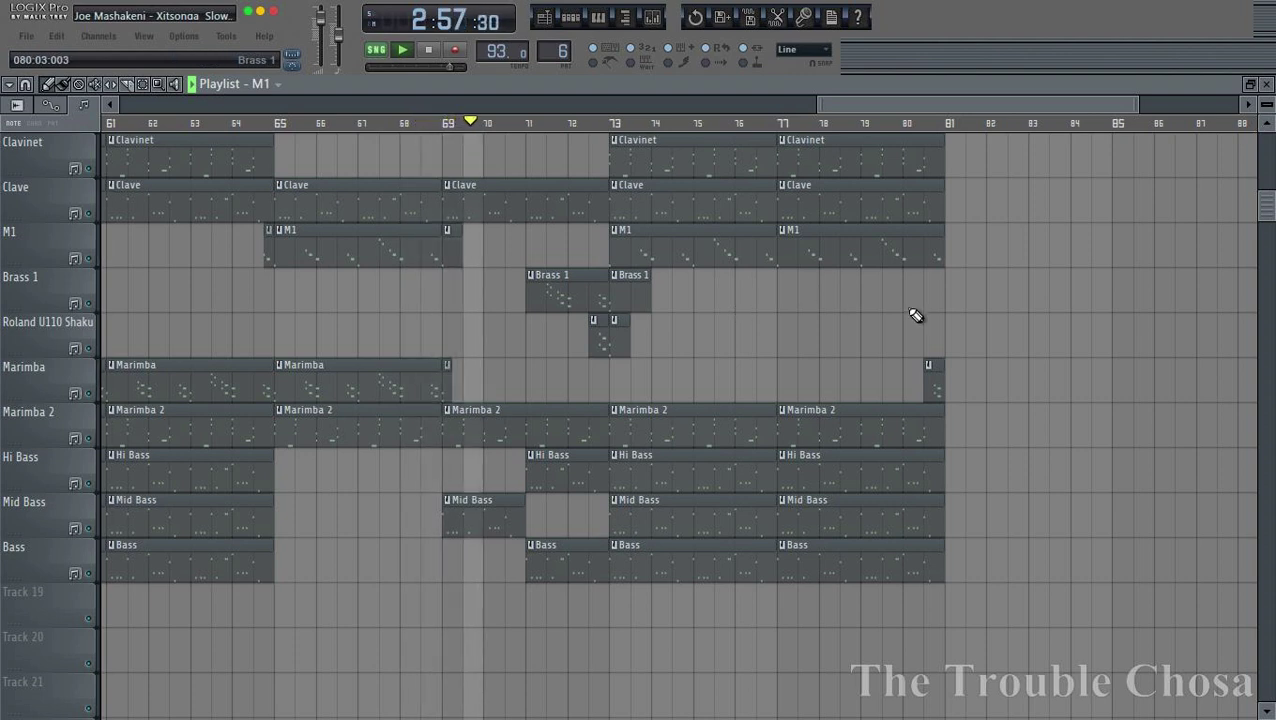
pyautogui.scroll(3, 916, 315)
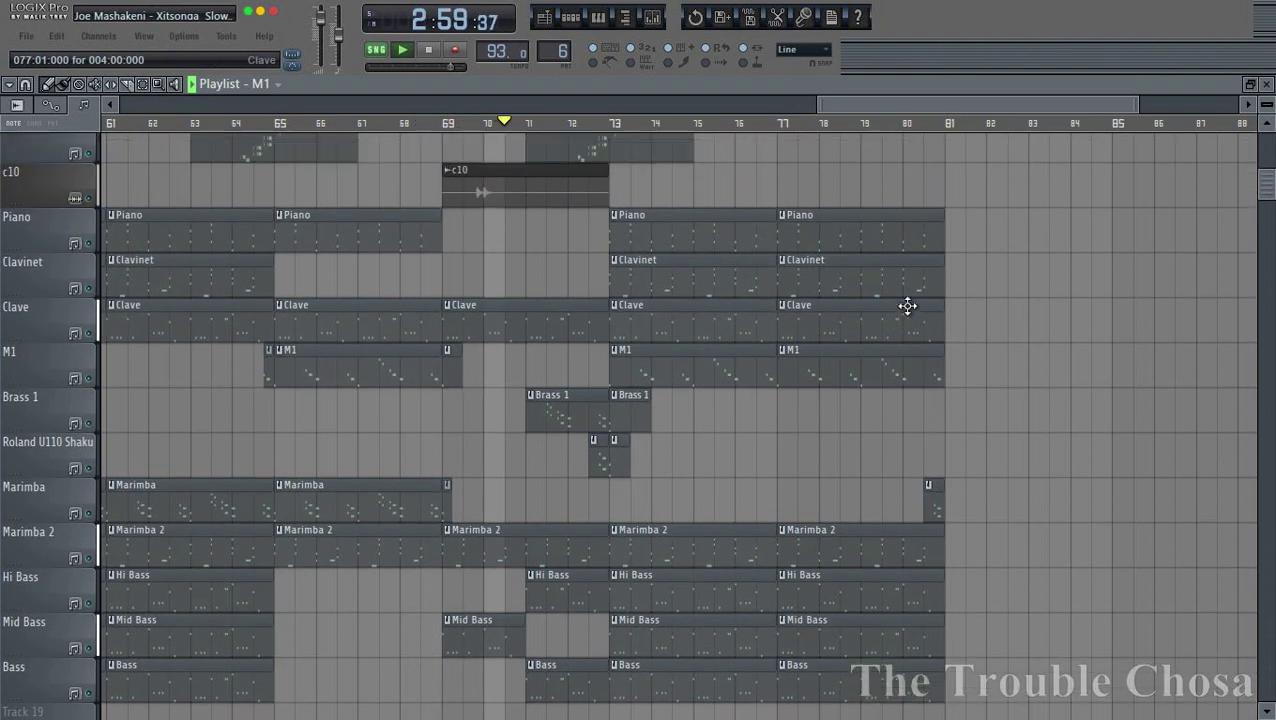
# Play the song from bar 63 to hear the arrangement with its latest changes
pyautogui.press('F6')
pyautogui.press('space')
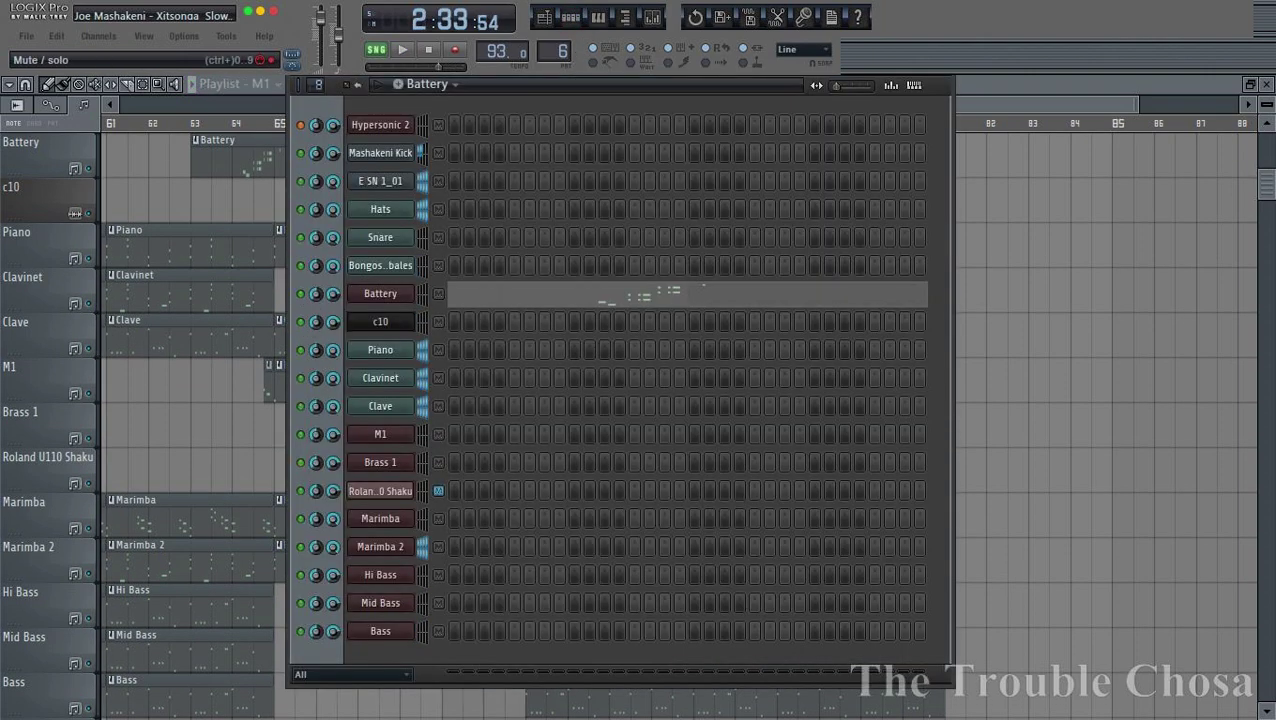
pyautogui.press('space')
pyautogui.press('F6')
pyautogui.click(215, 122)
pyautogui.scroll(-6, 313, 122)
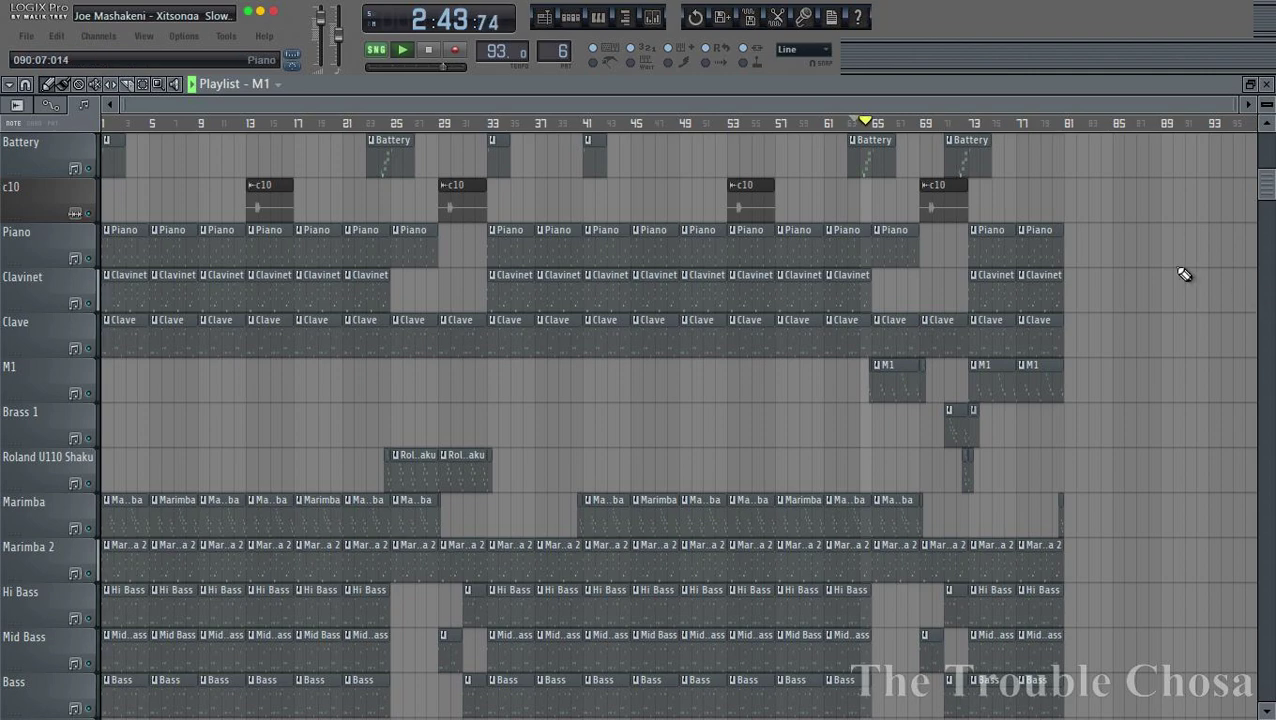
# Save the project, including a Save As that replaces the existing FLP file in the Xitsonga folder
pyautogui.scroll(-6, 1180, 290)
pyautogui.hotkey('ctrl', 's')
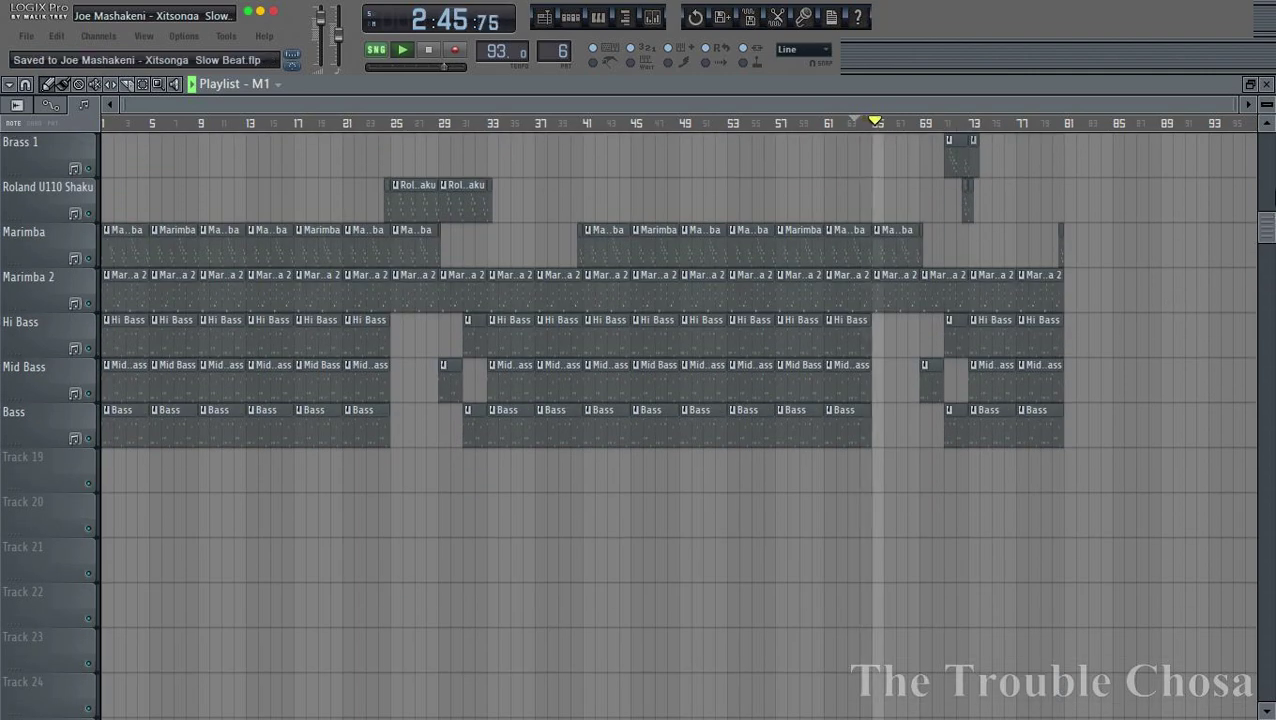
pyautogui.scroll(11, 1178, 207)
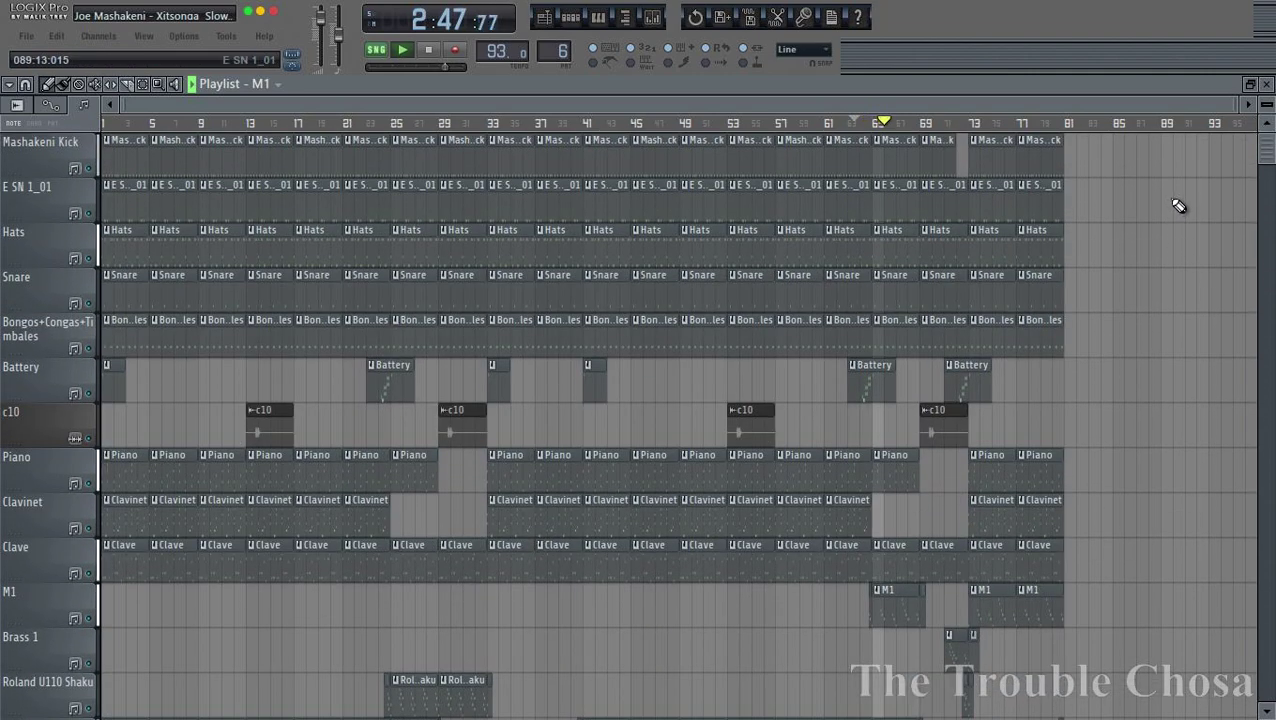
pyautogui.scroll(-6, 1150, 250)
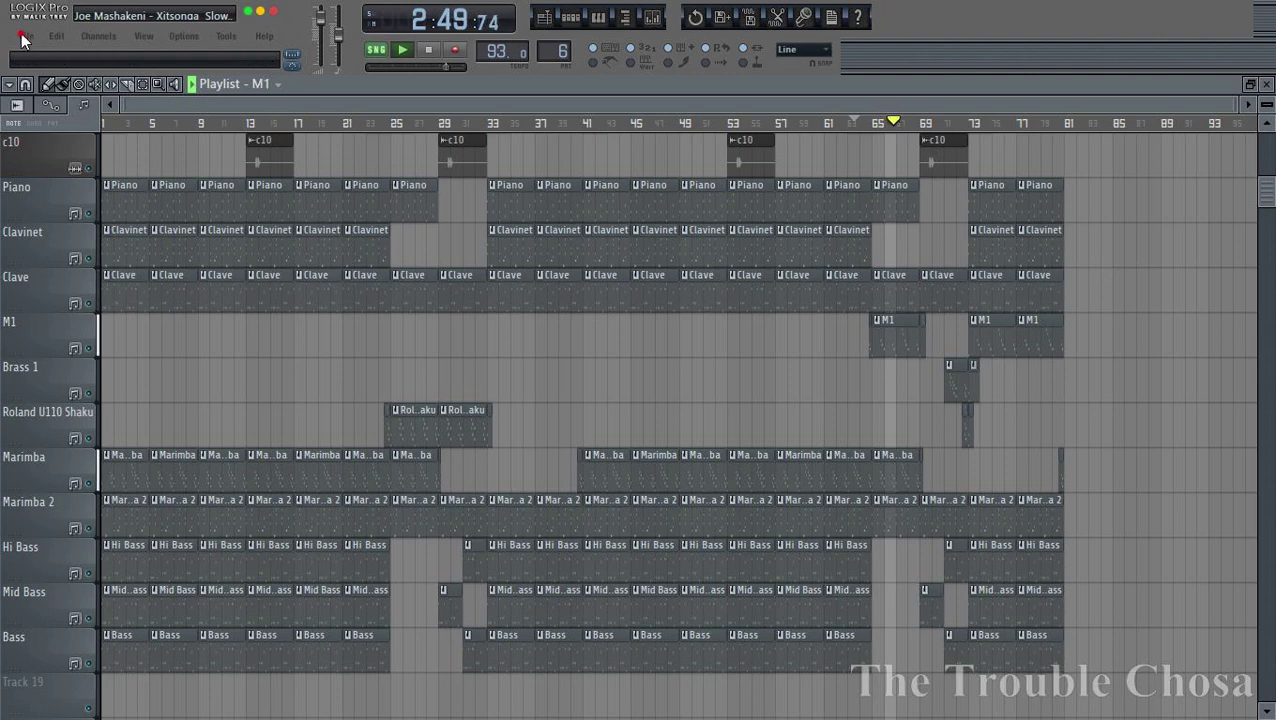
pyautogui.click(24, 37)
pyautogui.click(48, 159)
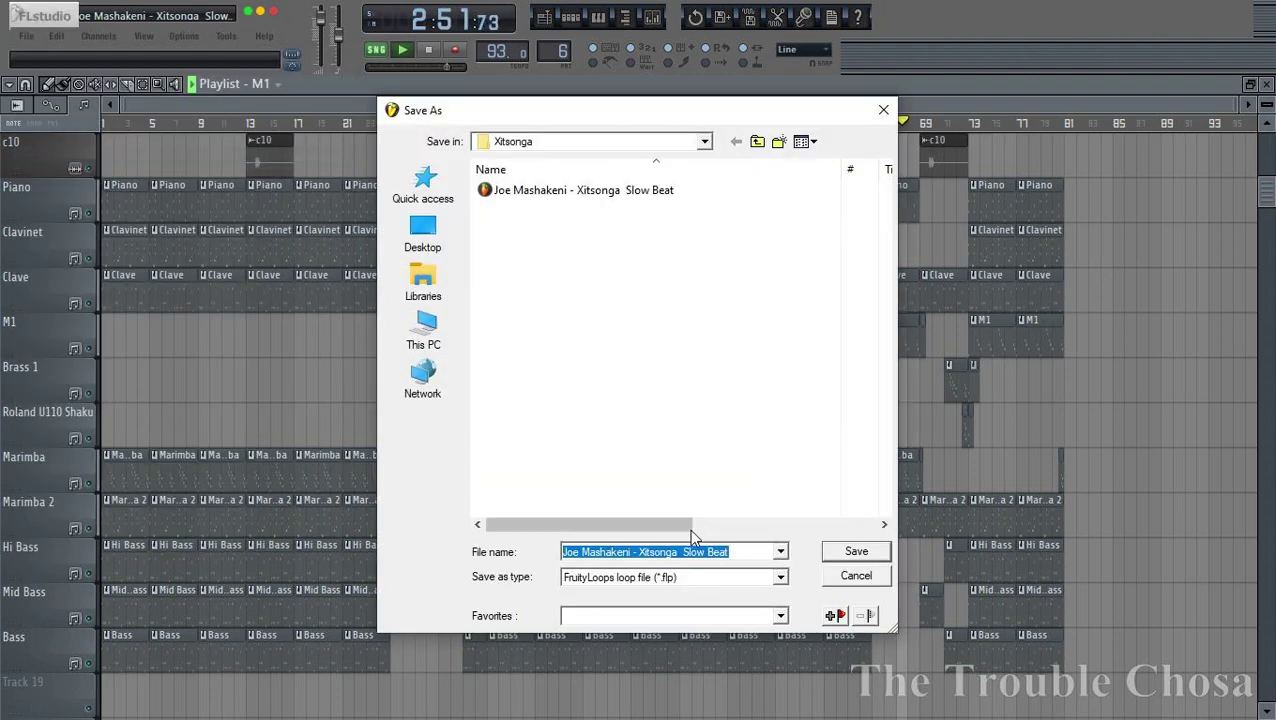
pyautogui.click(848, 551)
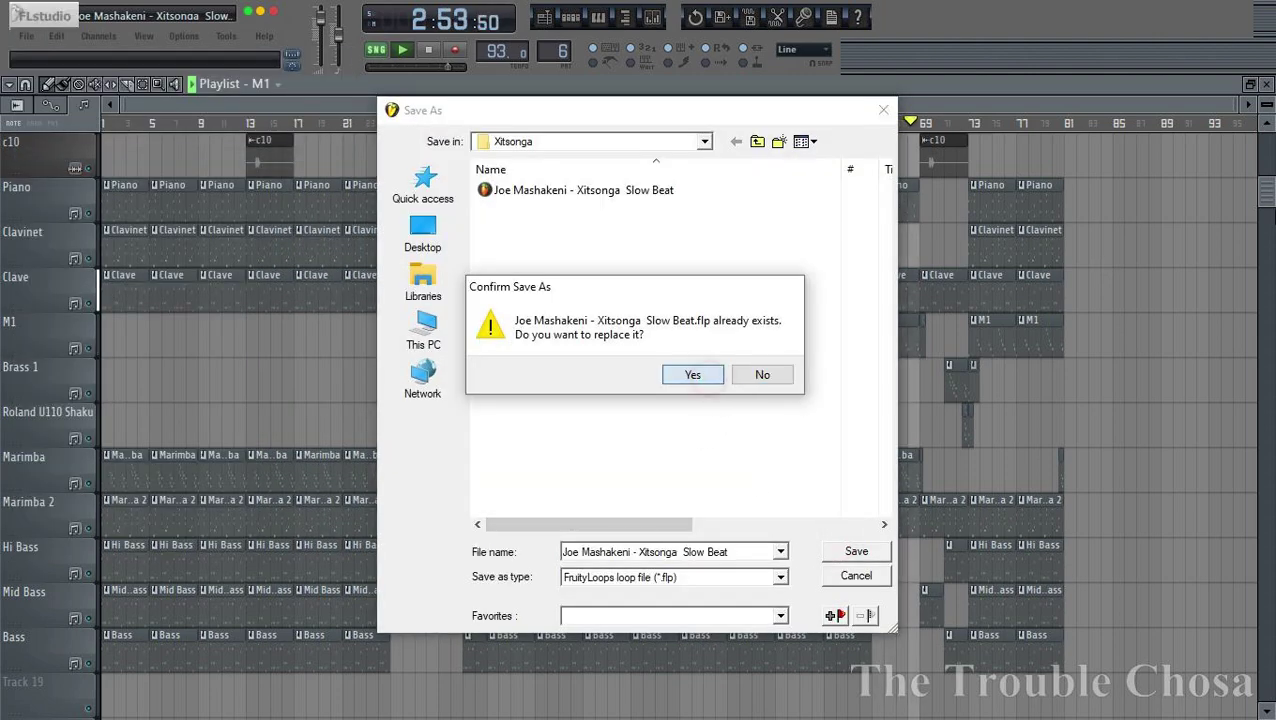
pyautogui.click(693, 374)
# Review the tracks between bars 53 and 81 during playback and check the channel levels in the mixer
pyautogui.scroll(3, 1120, 130)
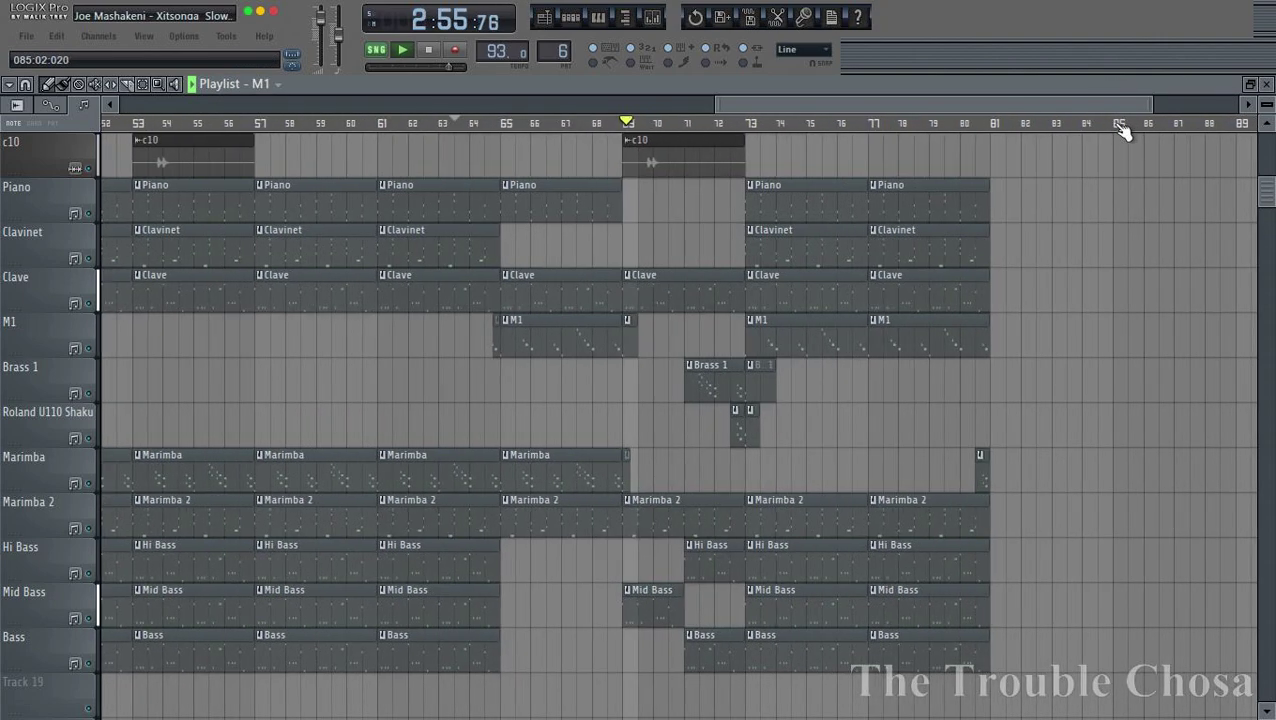
pyautogui.scroll(3, 1155, 258)
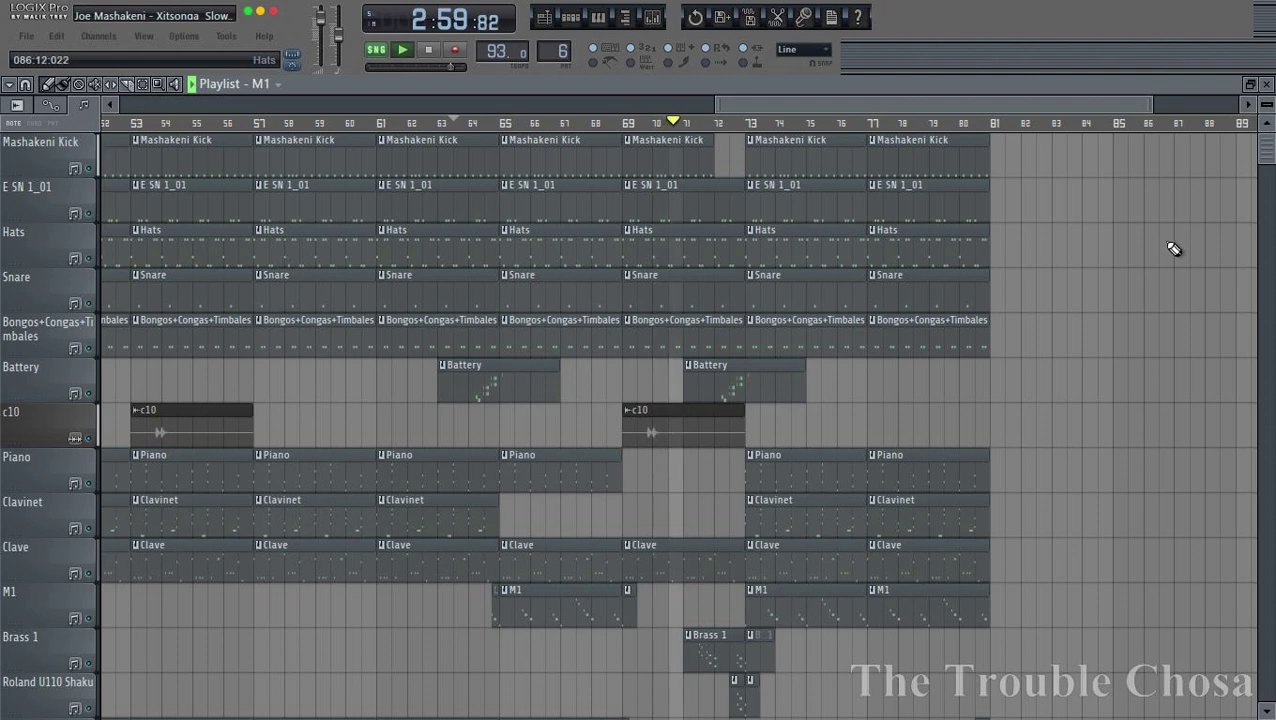
pyautogui.scroll(-3, 1180, 247)
pyautogui.scroll(3, 1182, 246)
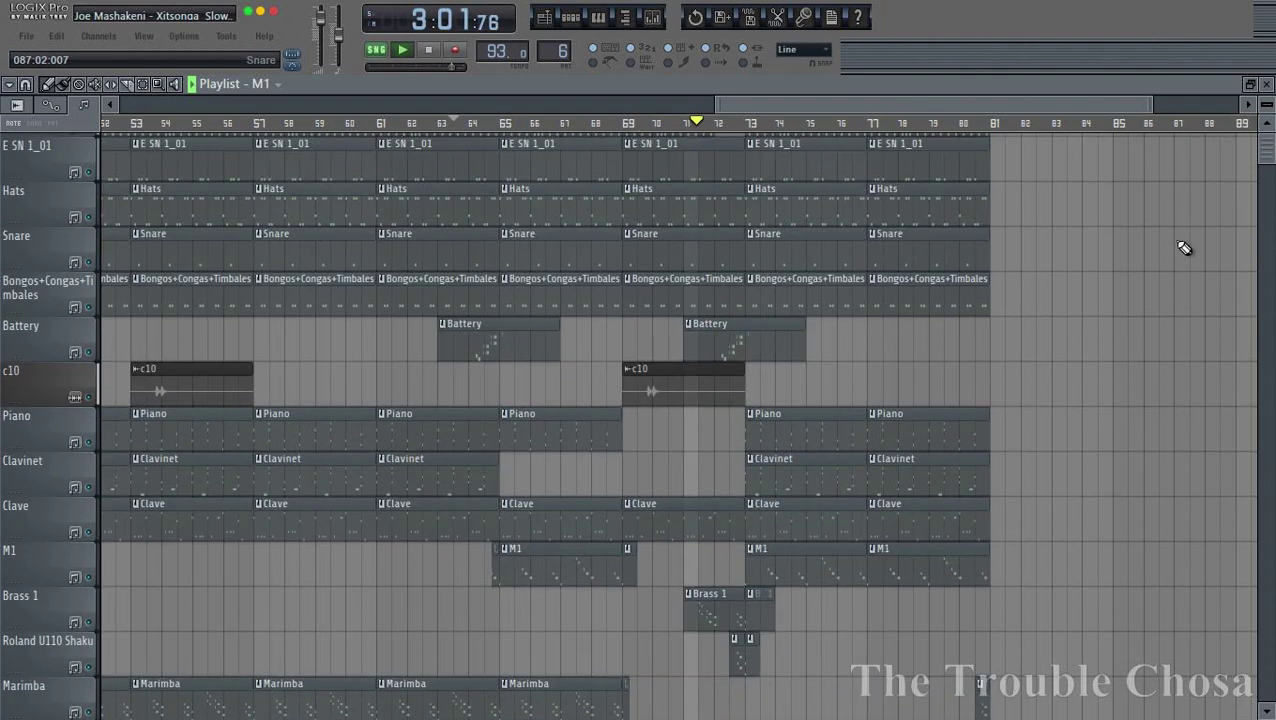
pyautogui.scroll(-6, 1184, 244)
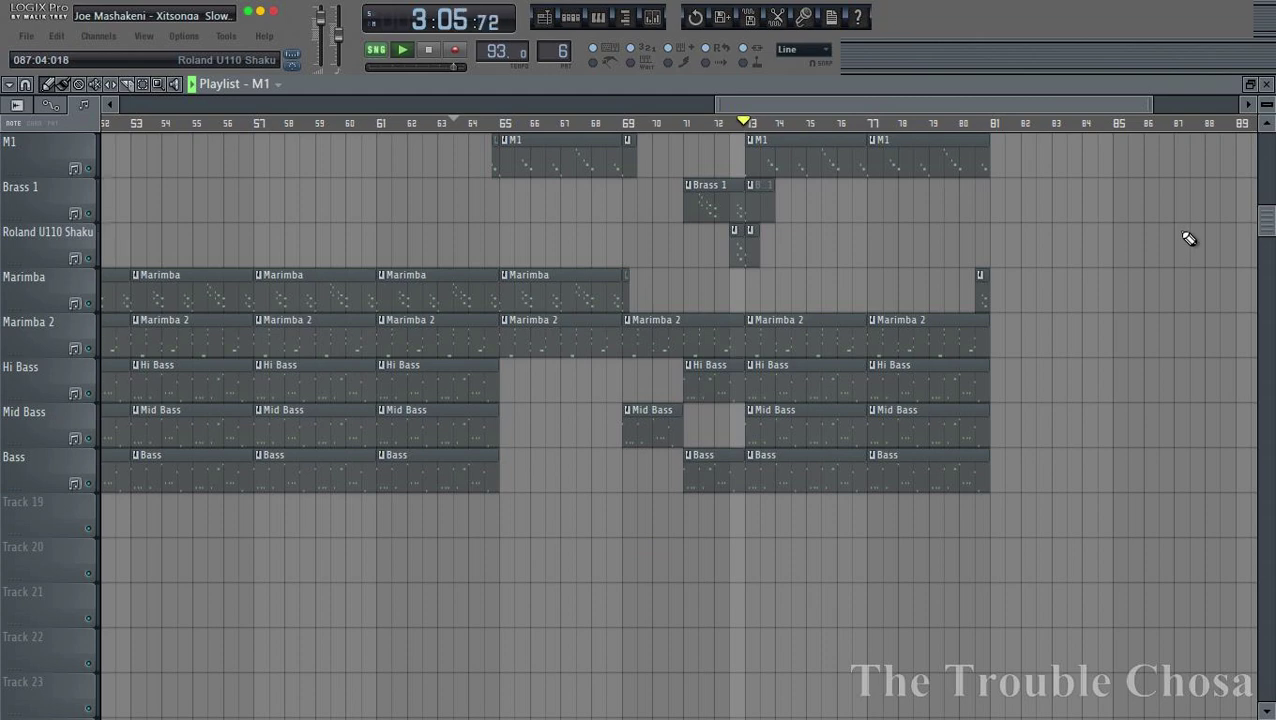
pyautogui.click(652, 17)
pyautogui.click(114, 452)
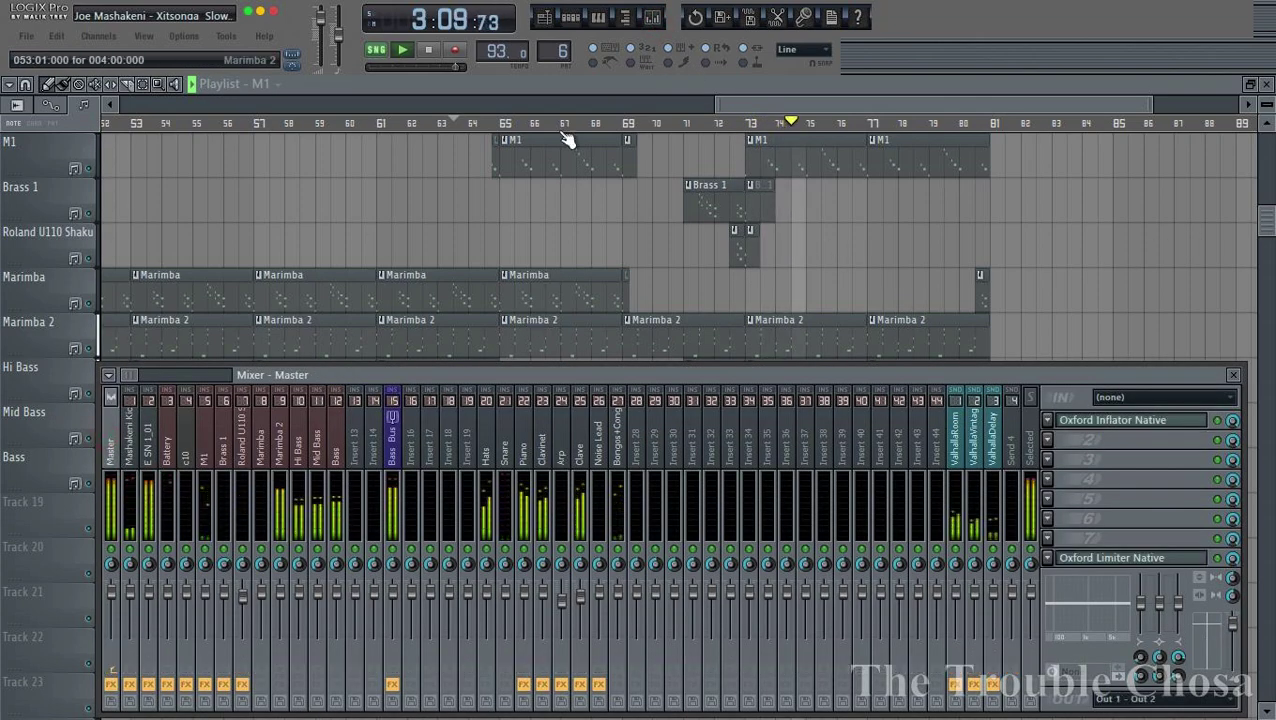
pyautogui.press('F9')
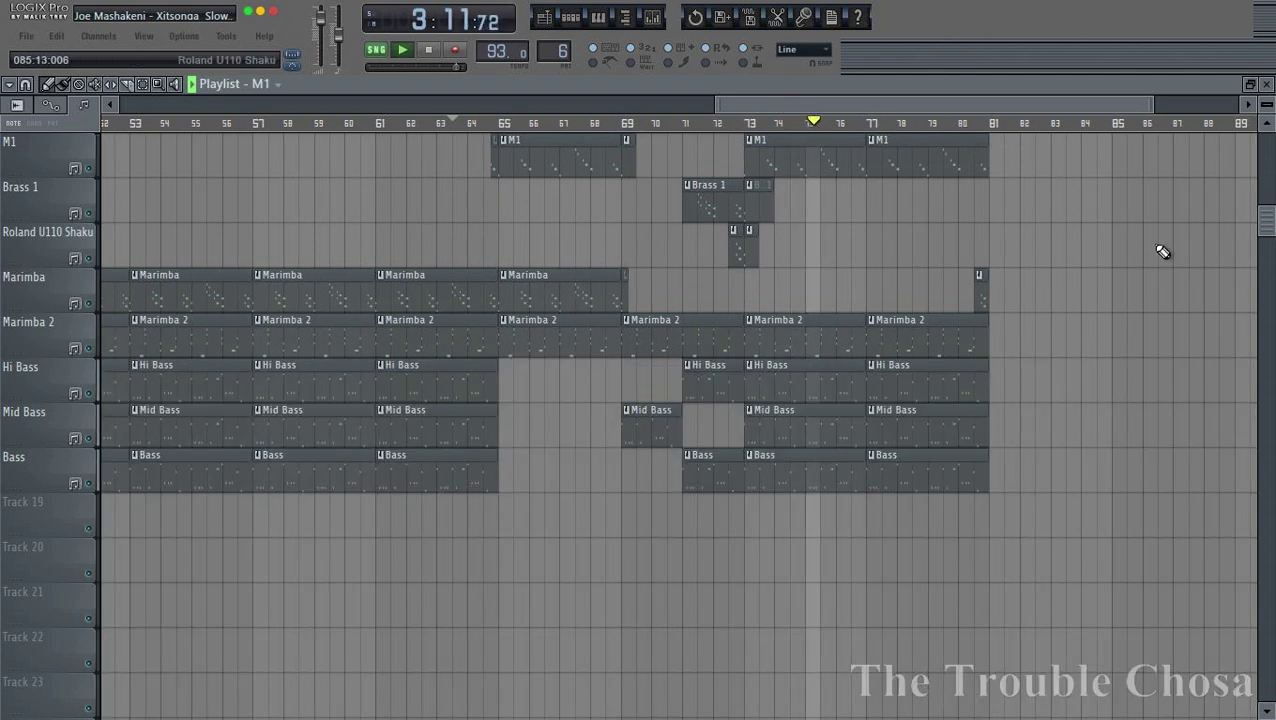
pyautogui.scroll(10, 1242, 248)
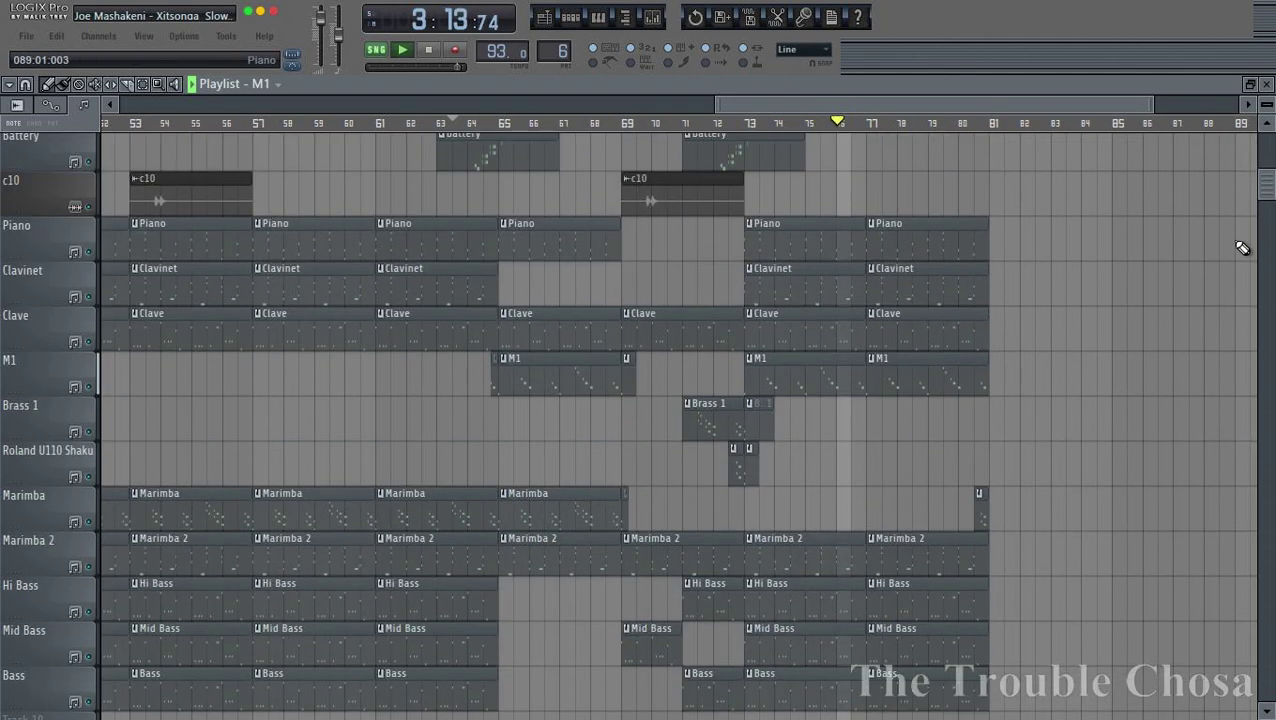
pyautogui.scroll(-10, 1242, 247)
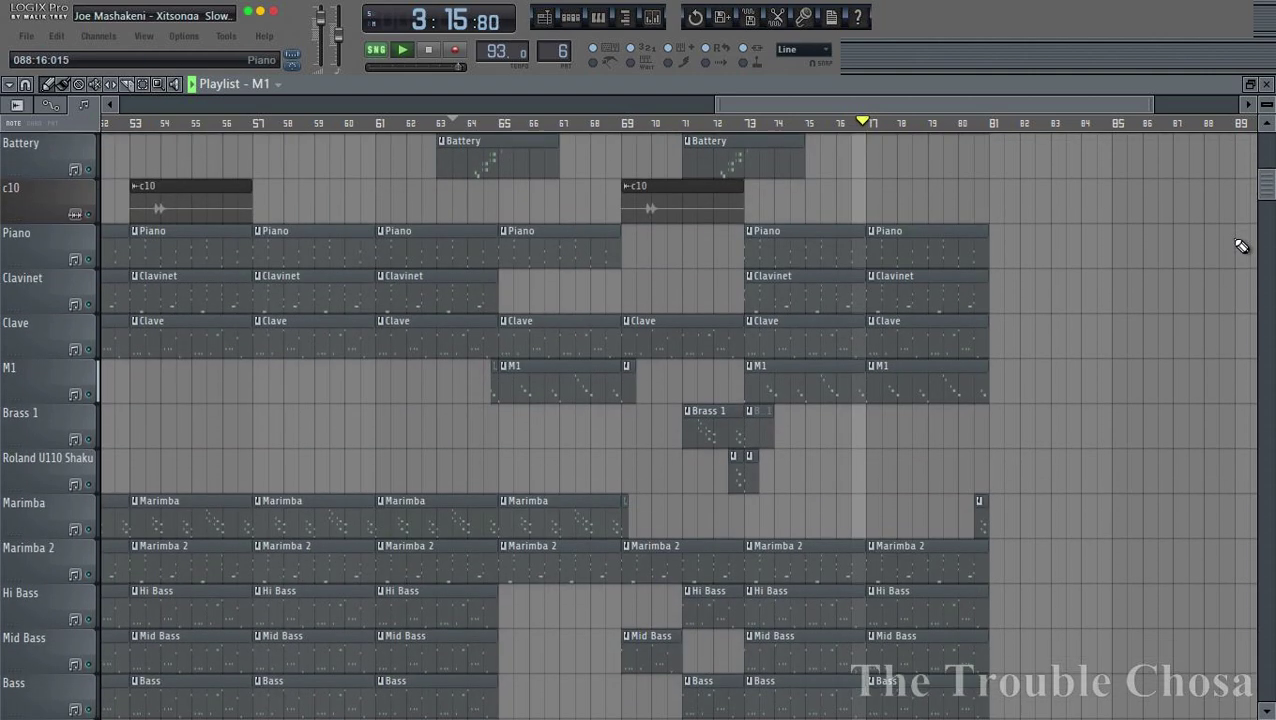
# Trim the M1 clip at bar 73 to start half a bar before bar 77, and add a half-bar M1 clip at bar 81
pyautogui.scroll(3, 1176, 128)
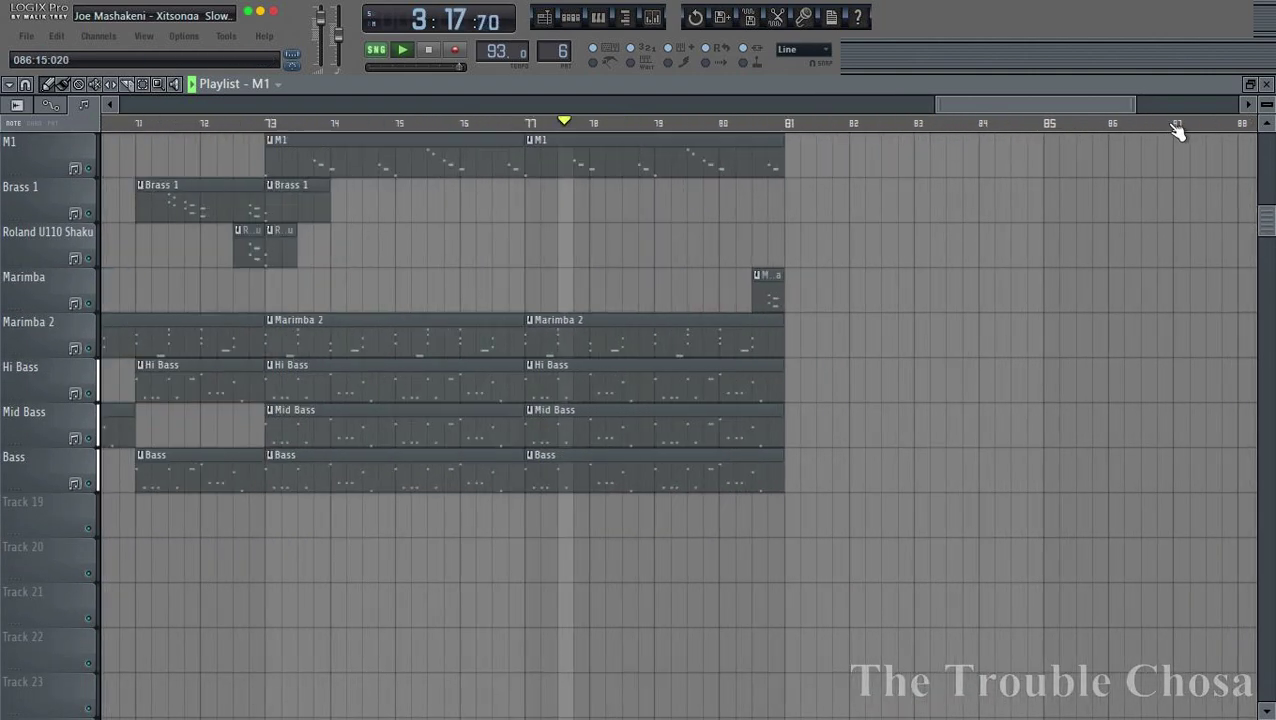
pyautogui.scroll(-1, 1176, 128)
pyautogui.scroll(2, 1045, 305)
pyautogui.scroll(2, 1071, 285)
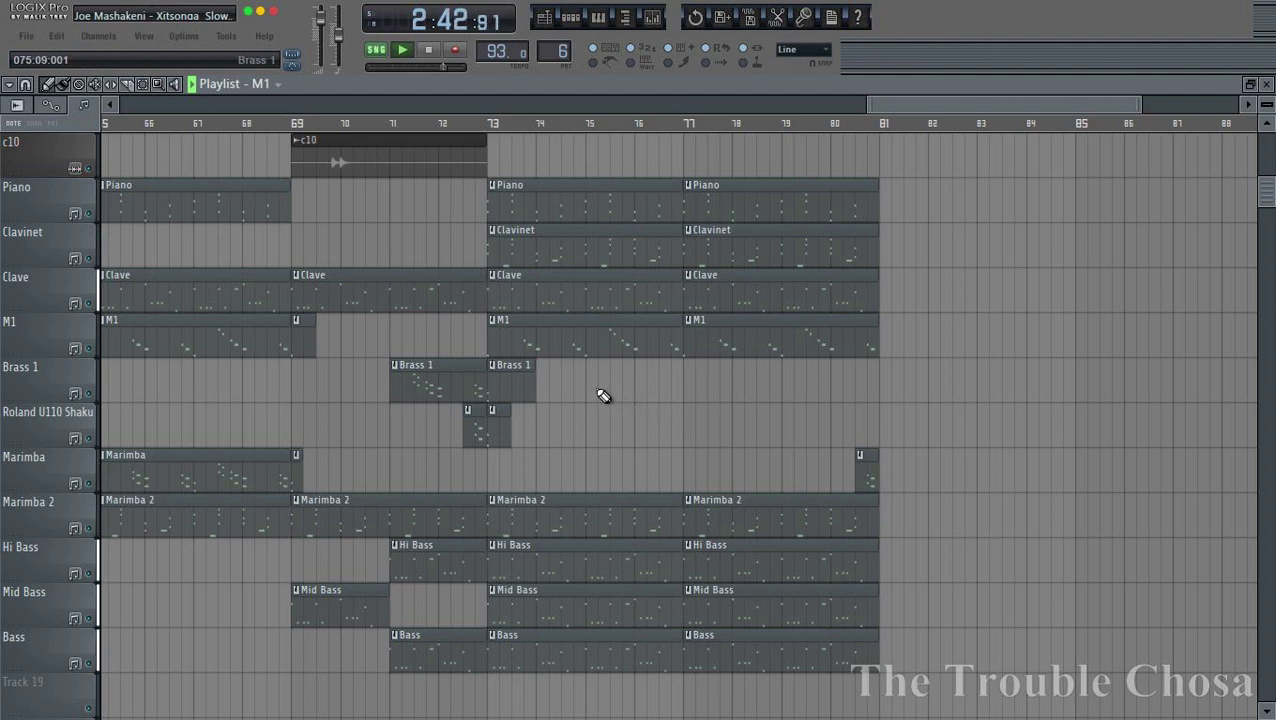
pyautogui.moveTo(488, 338); pyautogui.dragTo(660, 330)
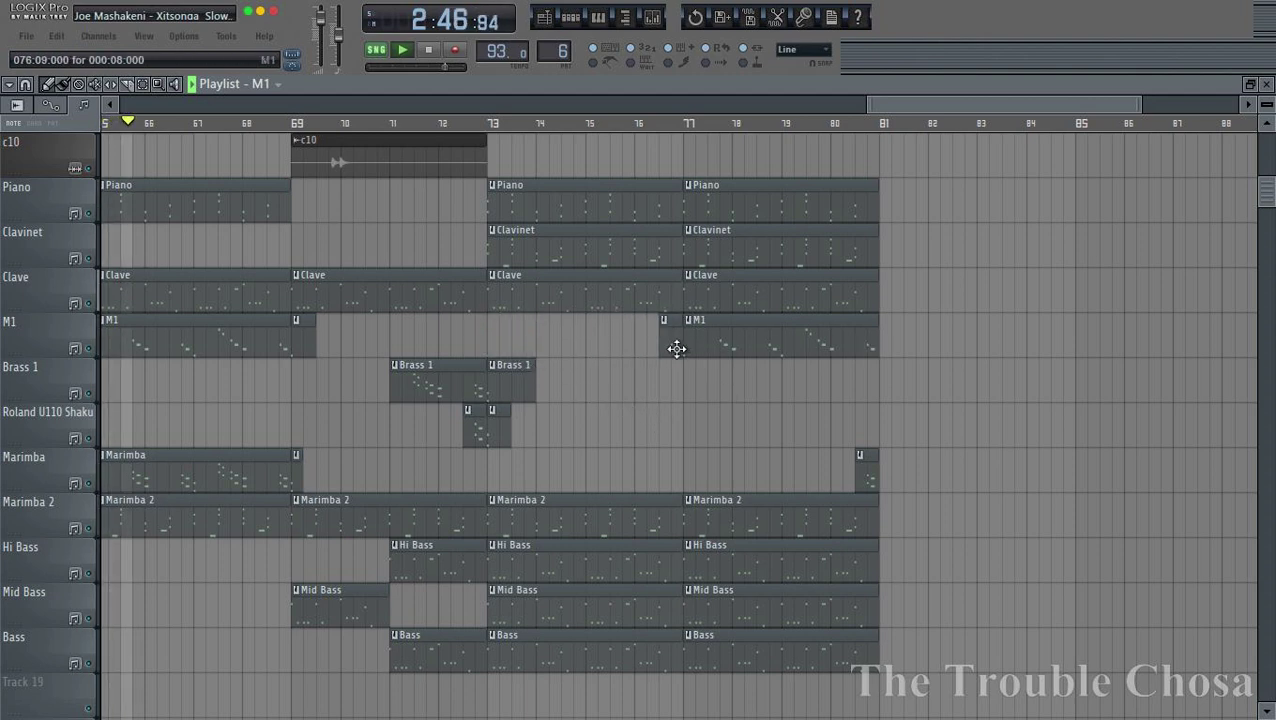
pyautogui.click(899, 343)
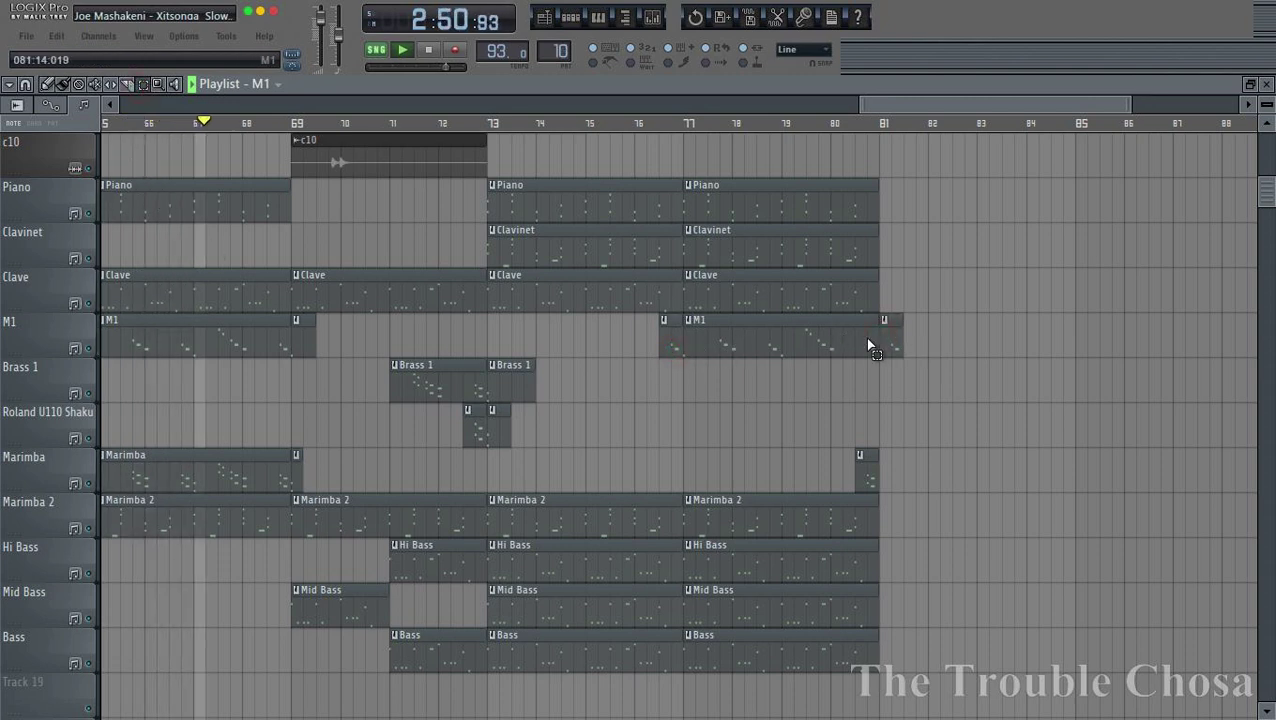
# Merge the three adjoining M1 clips around bars 76 to 81 into one pattern clip and check its notes in the piano roll
pyautogui.moveTo(926, 315); pyautogui.dragTo(732, 356)
pyautogui.click(9, 84)
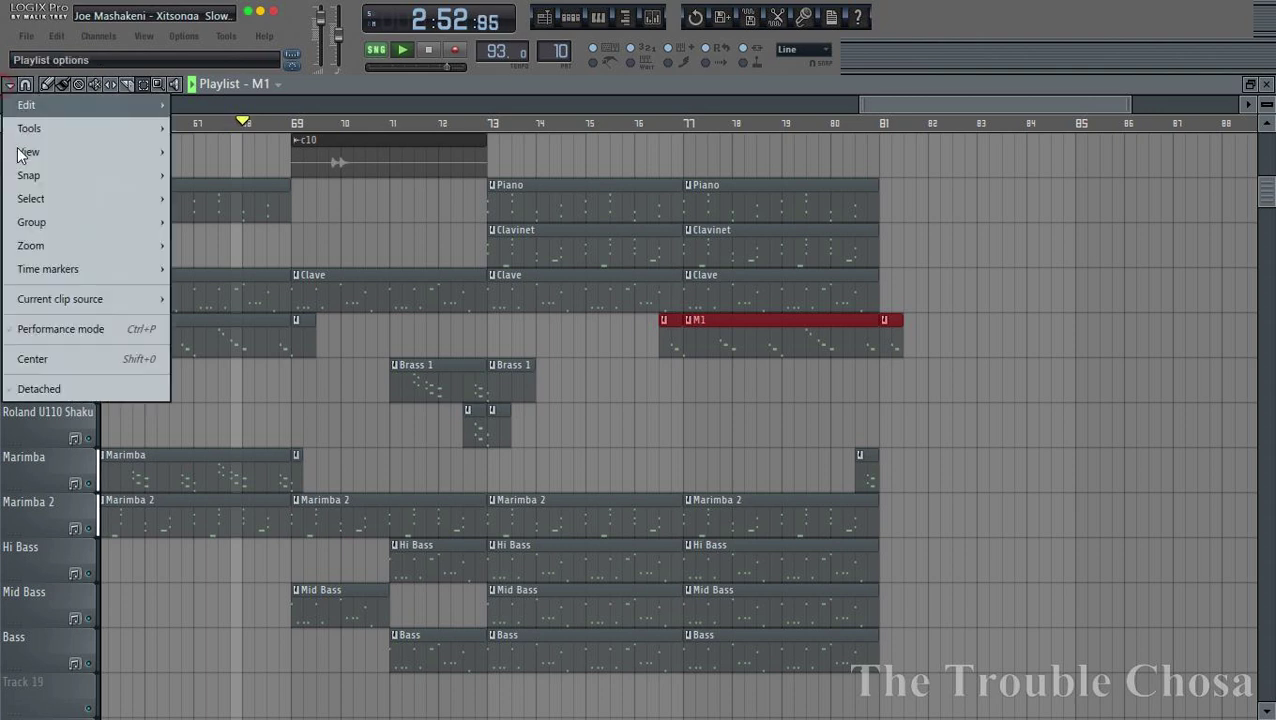
pyautogui.moveTo(30, 105)
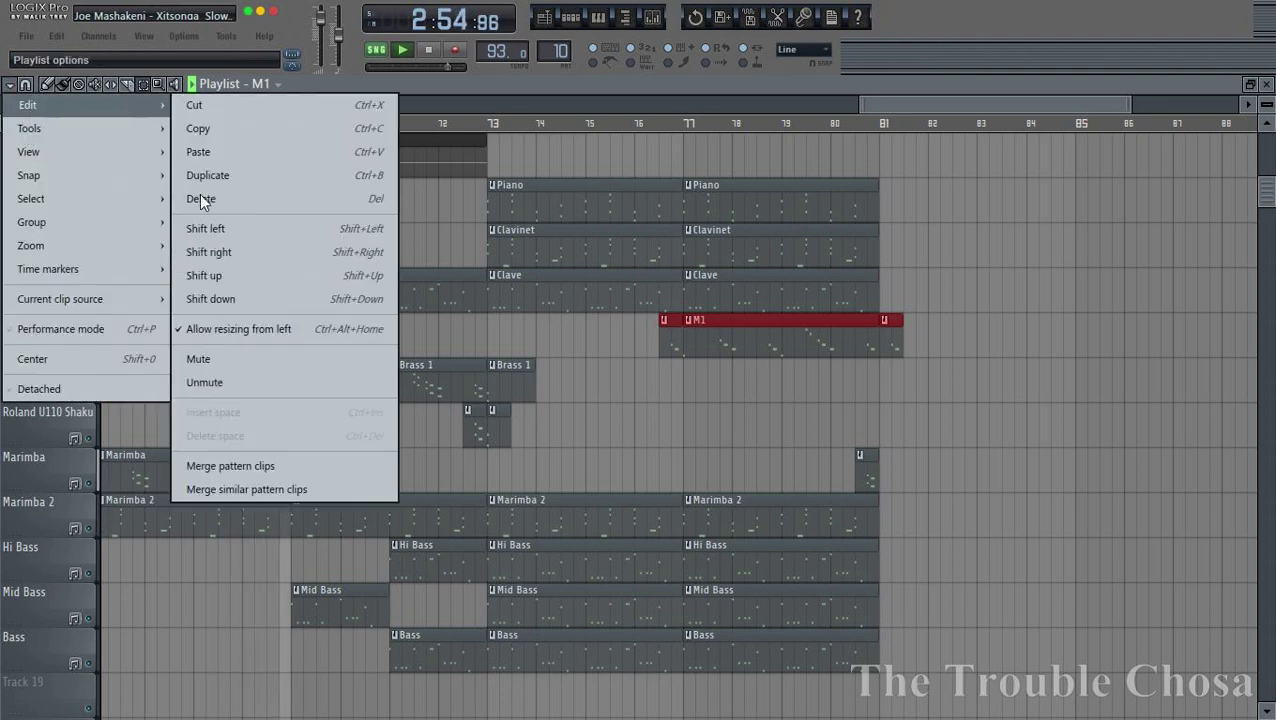
pyautogui.click(265, 489)
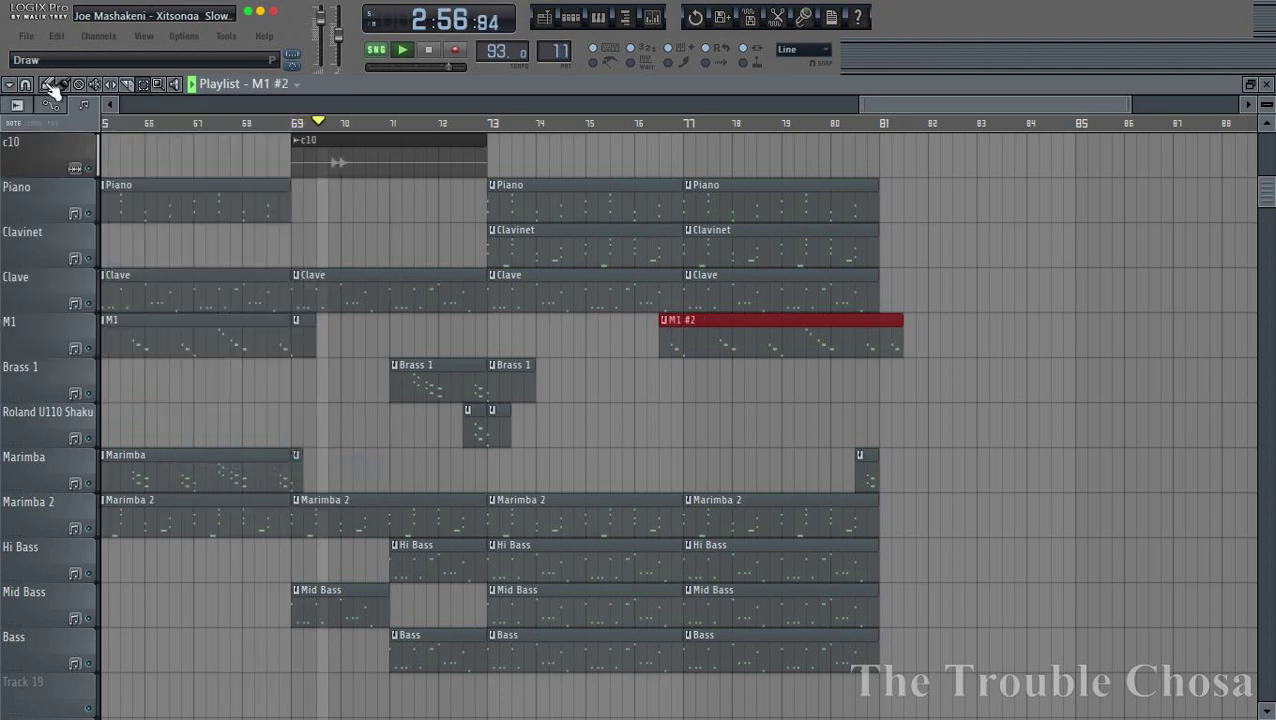
pyautogui.doubleClick(803, 325)
pyautogui.scroll(-3, 746, 128)
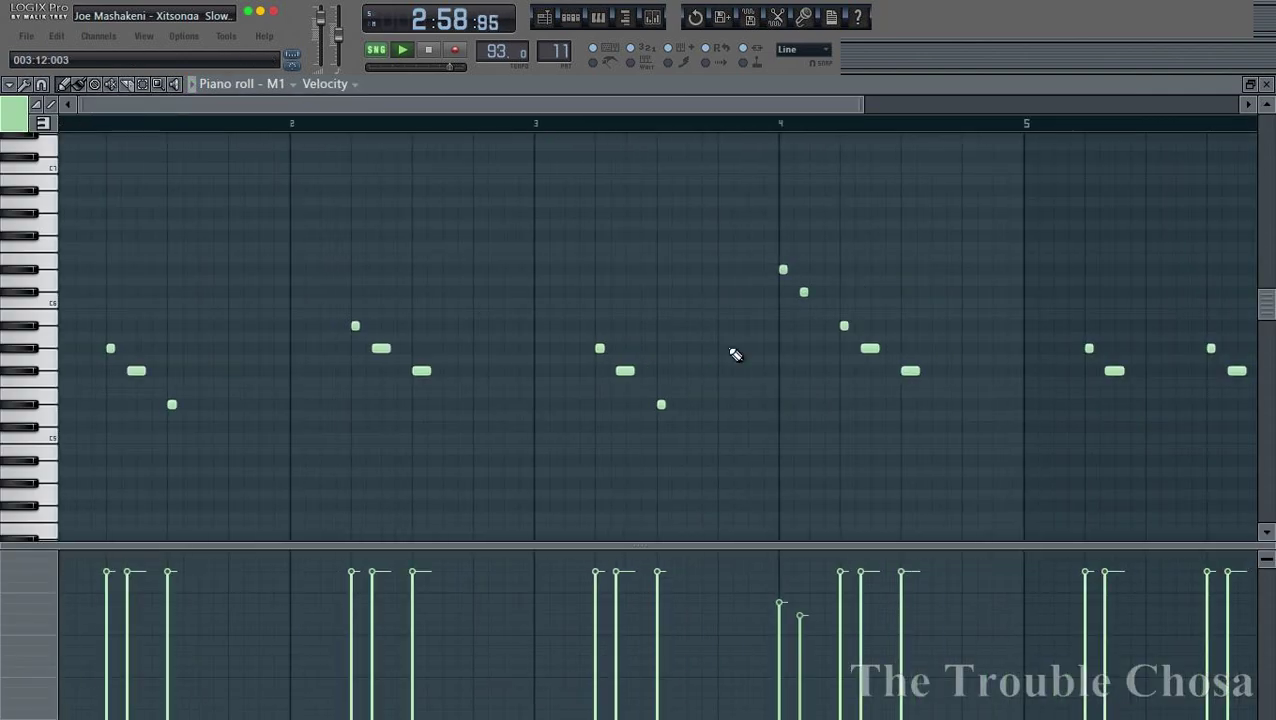
pyautogui.scroll(-3, 771, 421)
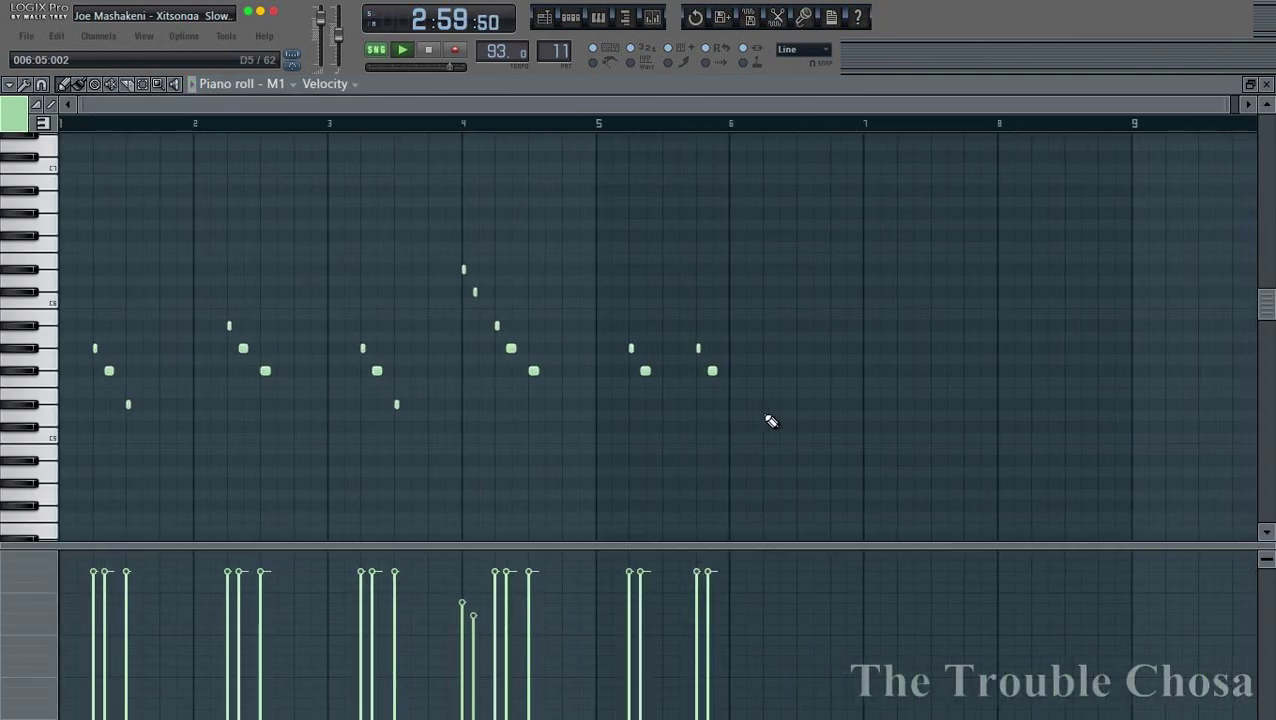
pyautogui.click(1268, 84)
pyautogui.press('F6')
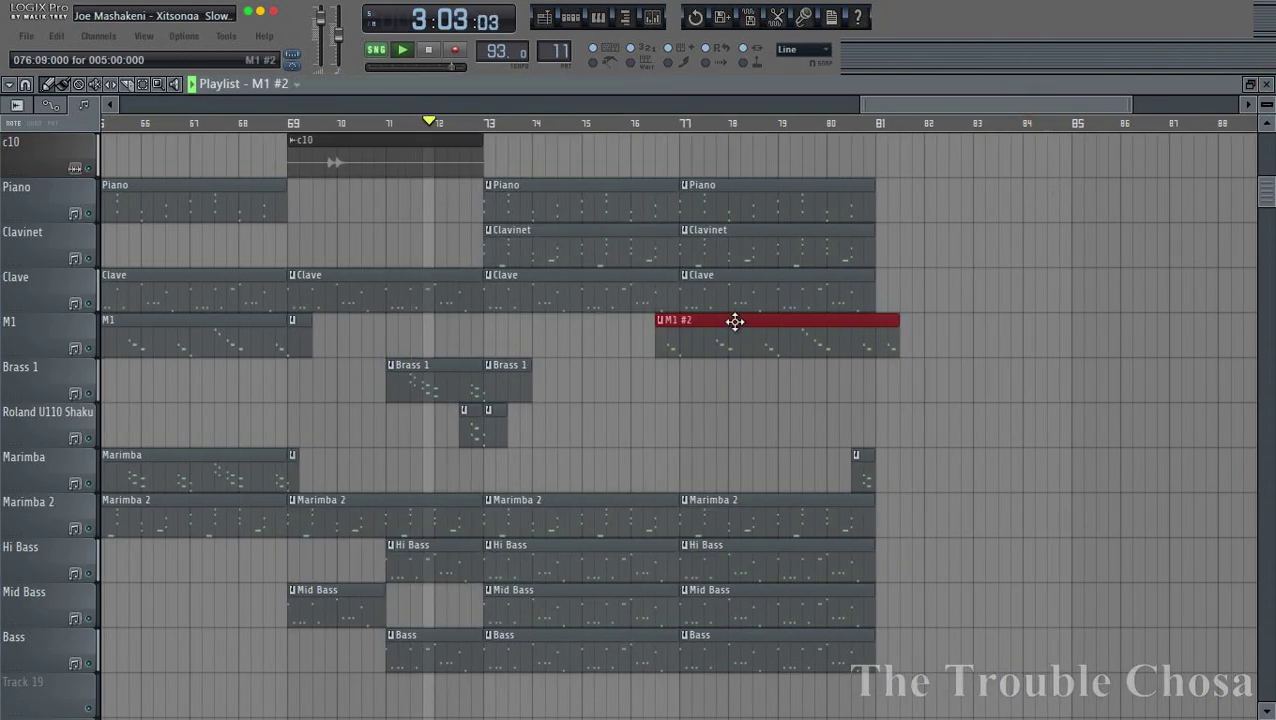
# Rename the merged pattern as M1 and give it a green colour
pyautogui.click(663, 322)
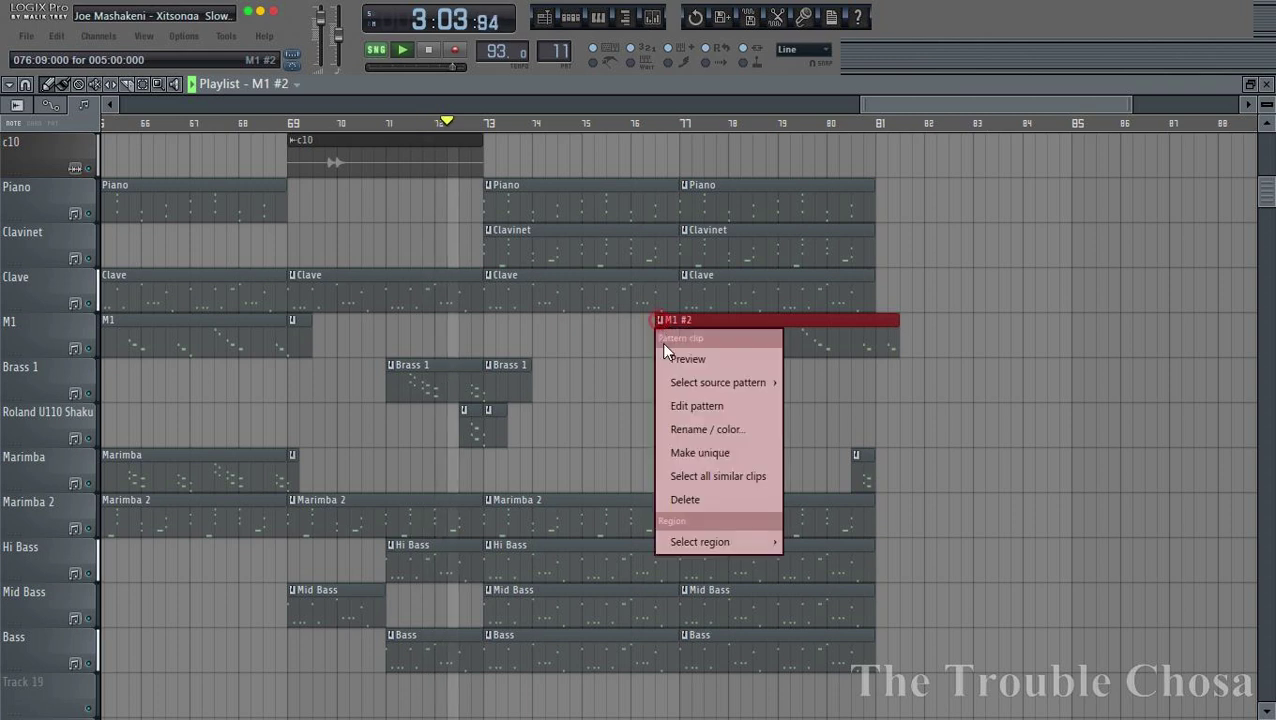
pyautogui.click(695, 432)
pyautogui.click(610, 432)
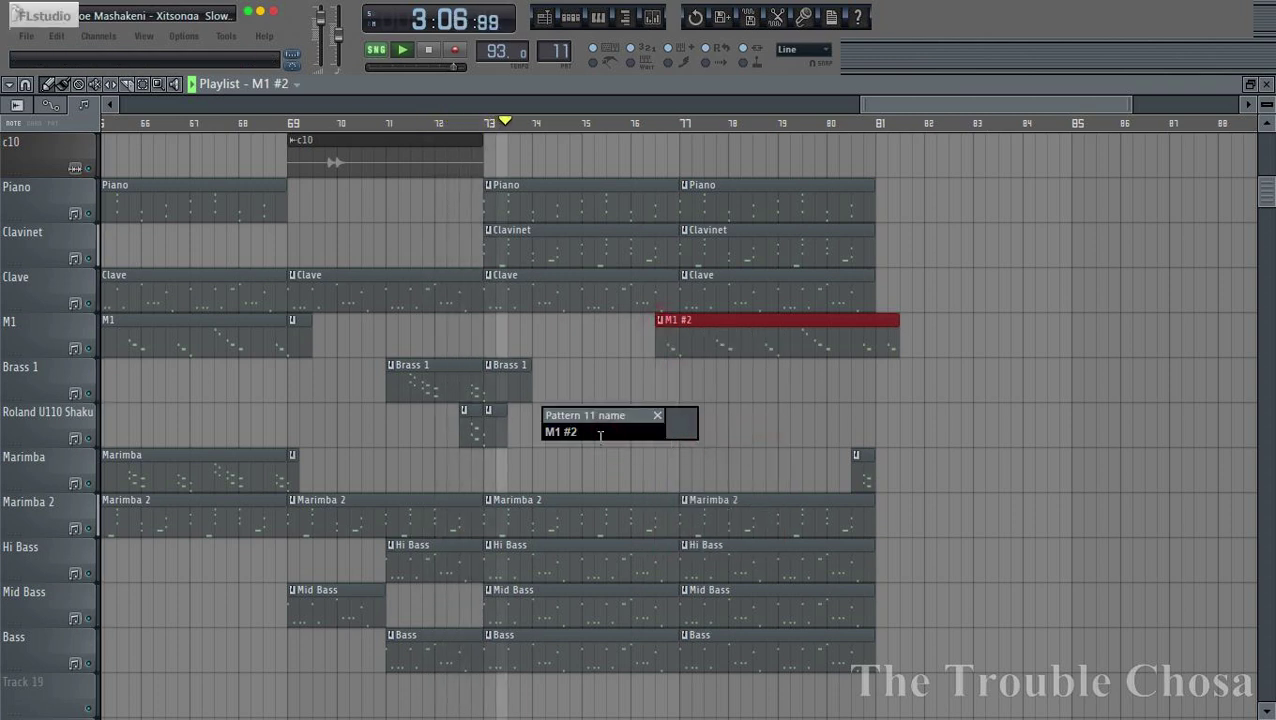
pyautogui.press('BackSpace')
pyautogui.press('BackSpace')
pyautogui.click(681, 424)
pyautogui.press('Return')
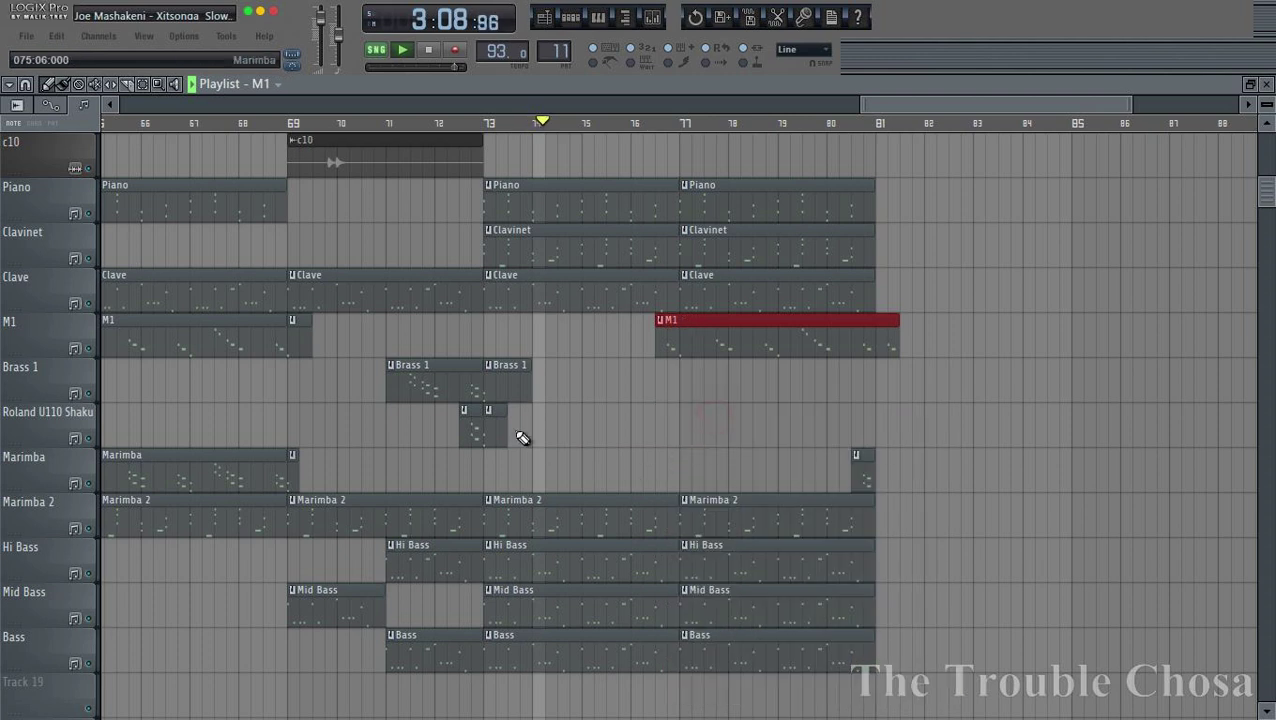
# Move the merged M1 clip onto a new track inserted above Brass 1 and auto-name that track
pyautogui.rightClick(78, 398)
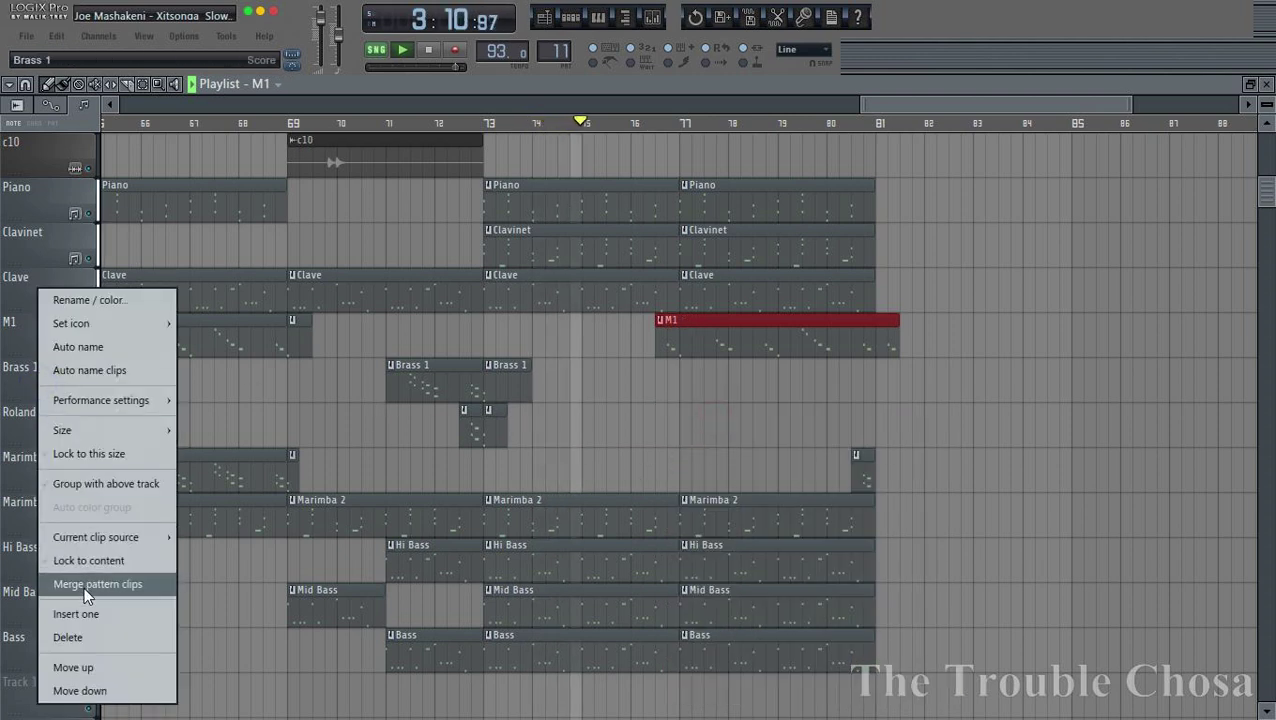
pyautogui.click(77, 613)
pyautogui.moveTo(700, 350); pyautogui.dragTo(680, 395)
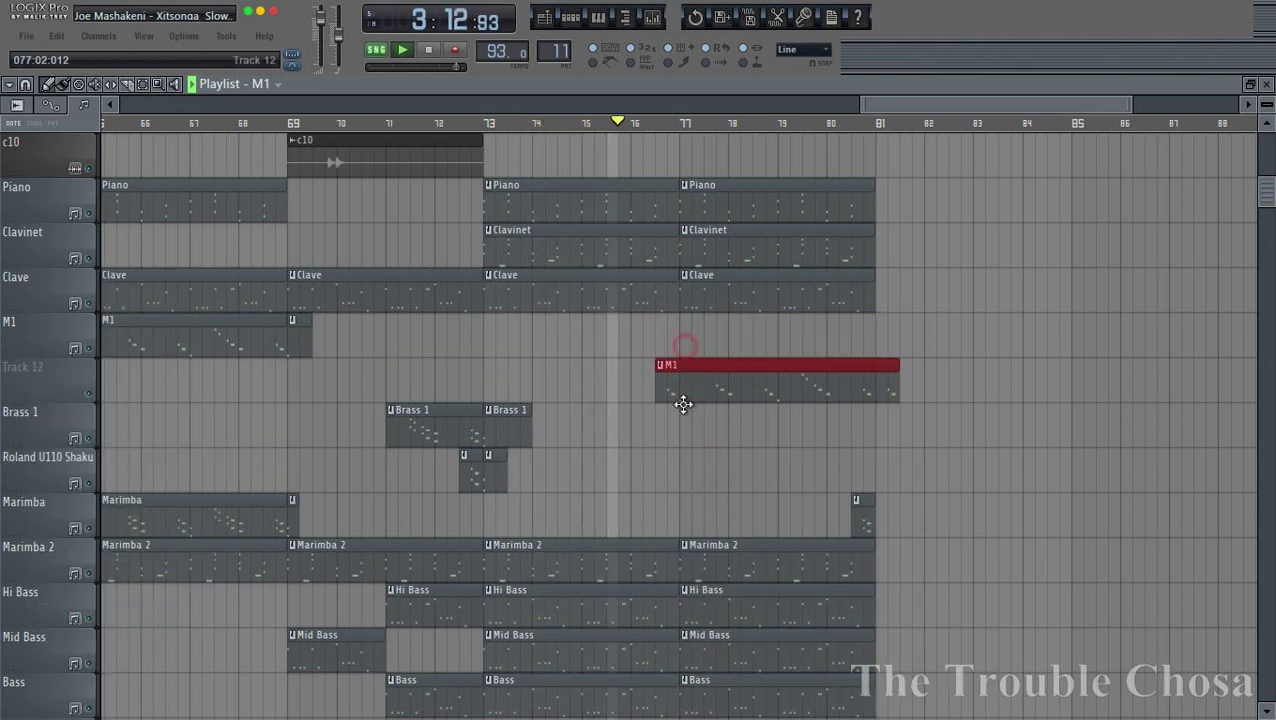
pyautogui.rightClick(34, 373)
pyautogui.click(74, 349)
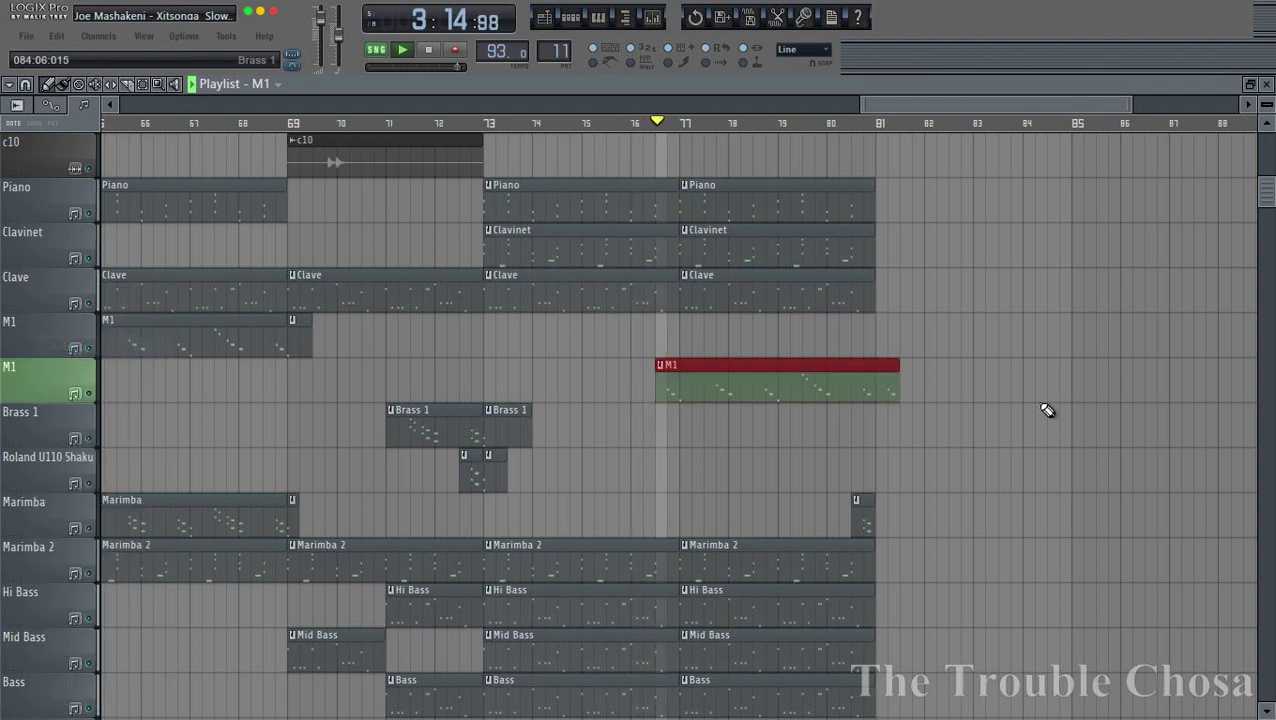
# Add a two-bar Brass 1 clip at bar 79 followed by a one-bar Brass 1 clip at bar 81
pyautogui.scroll(-3, 1062, 352)
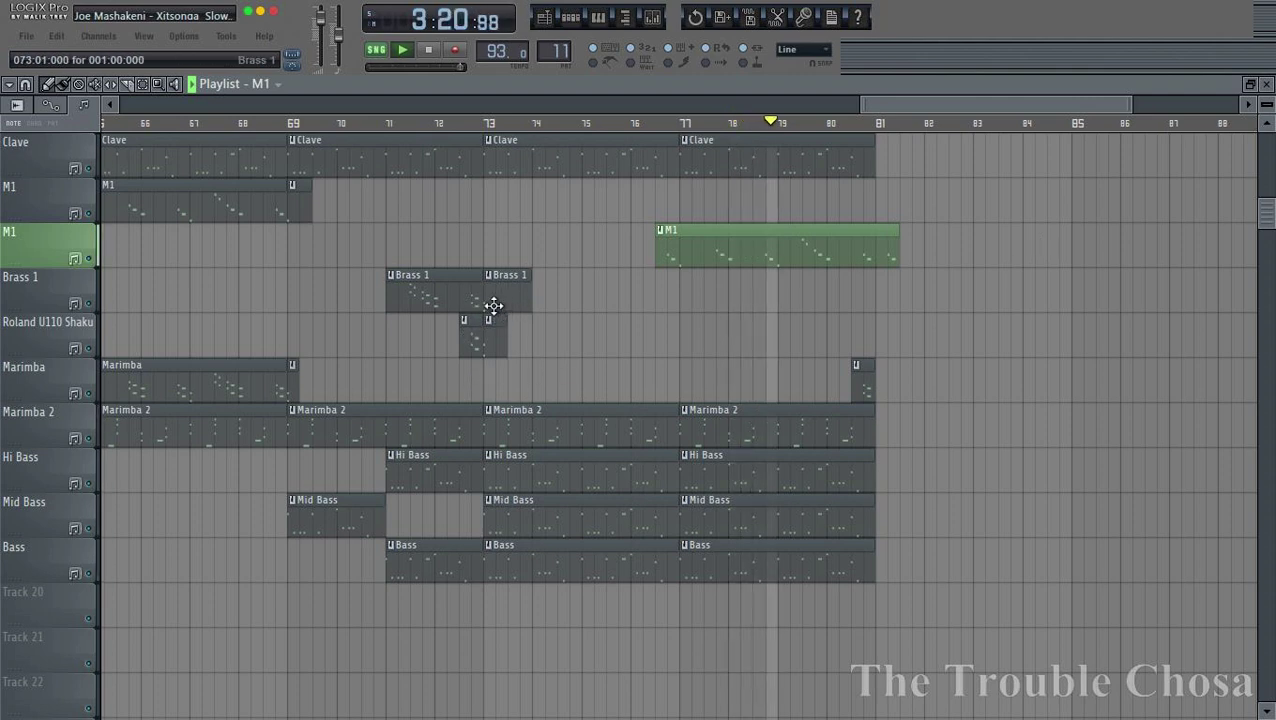
pyautogui.click(420, 294)
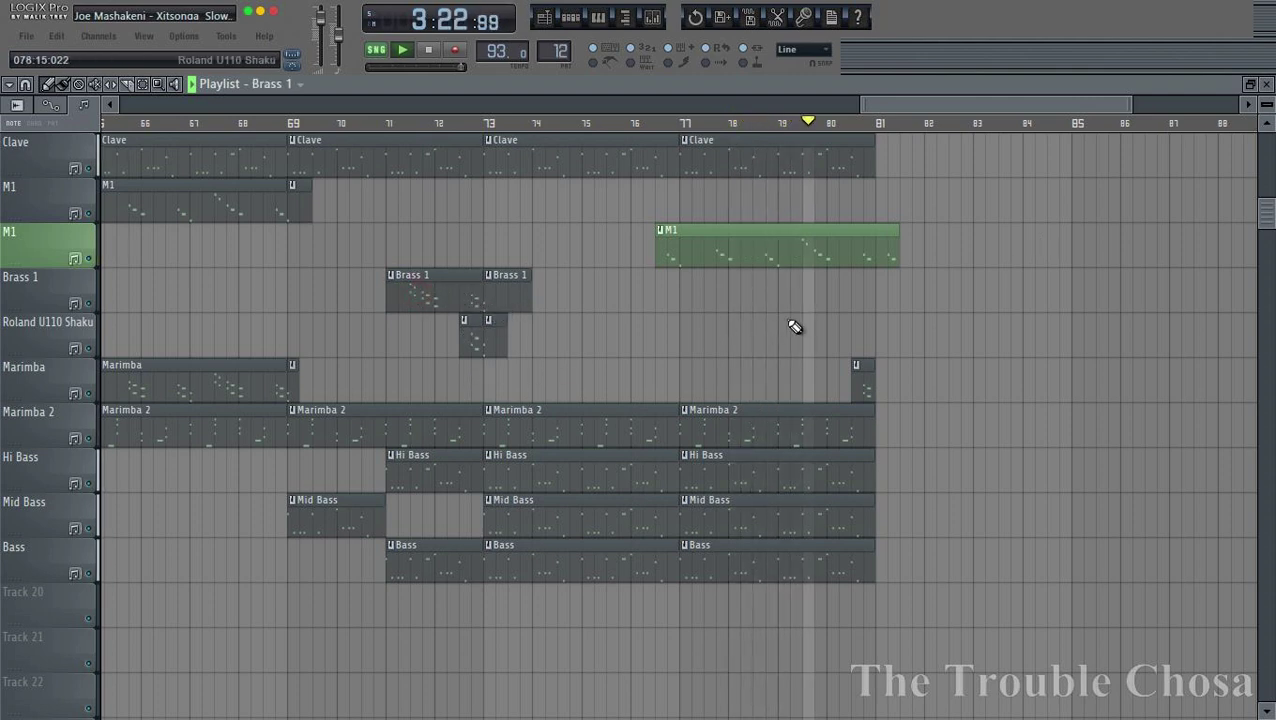
pyautogui.click(780, 287)
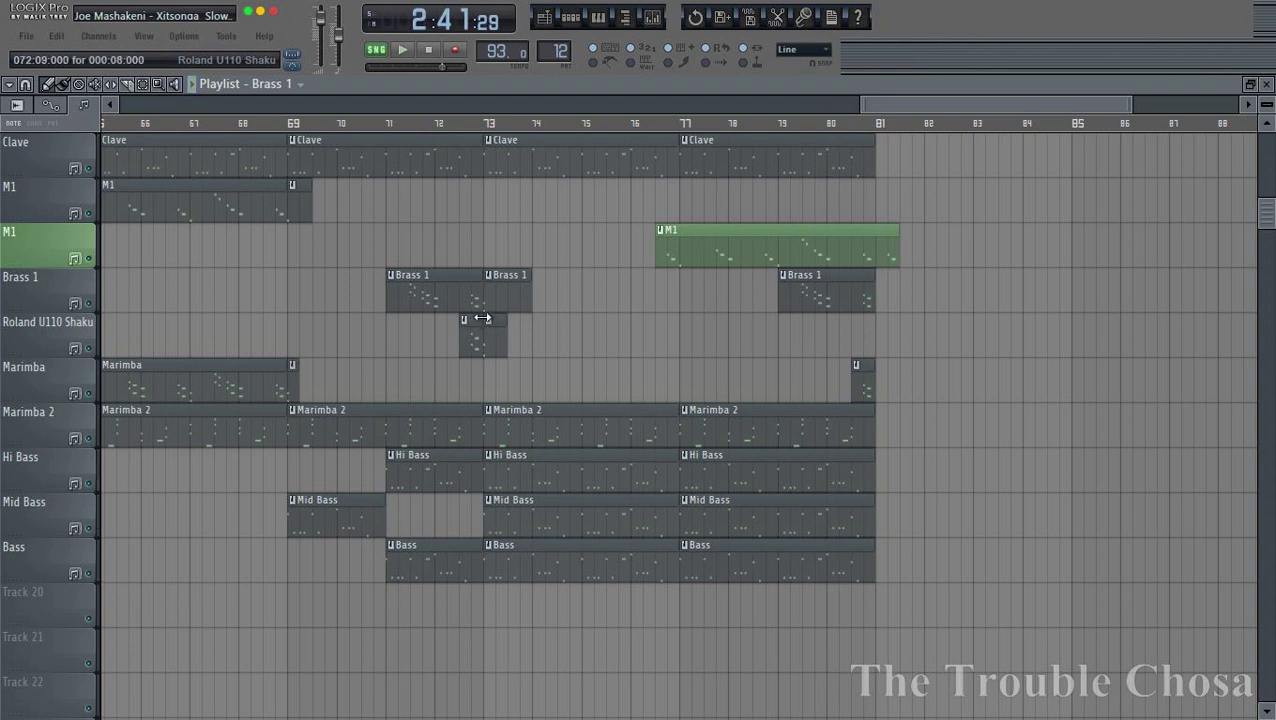
pyautogui.click(882, 291)
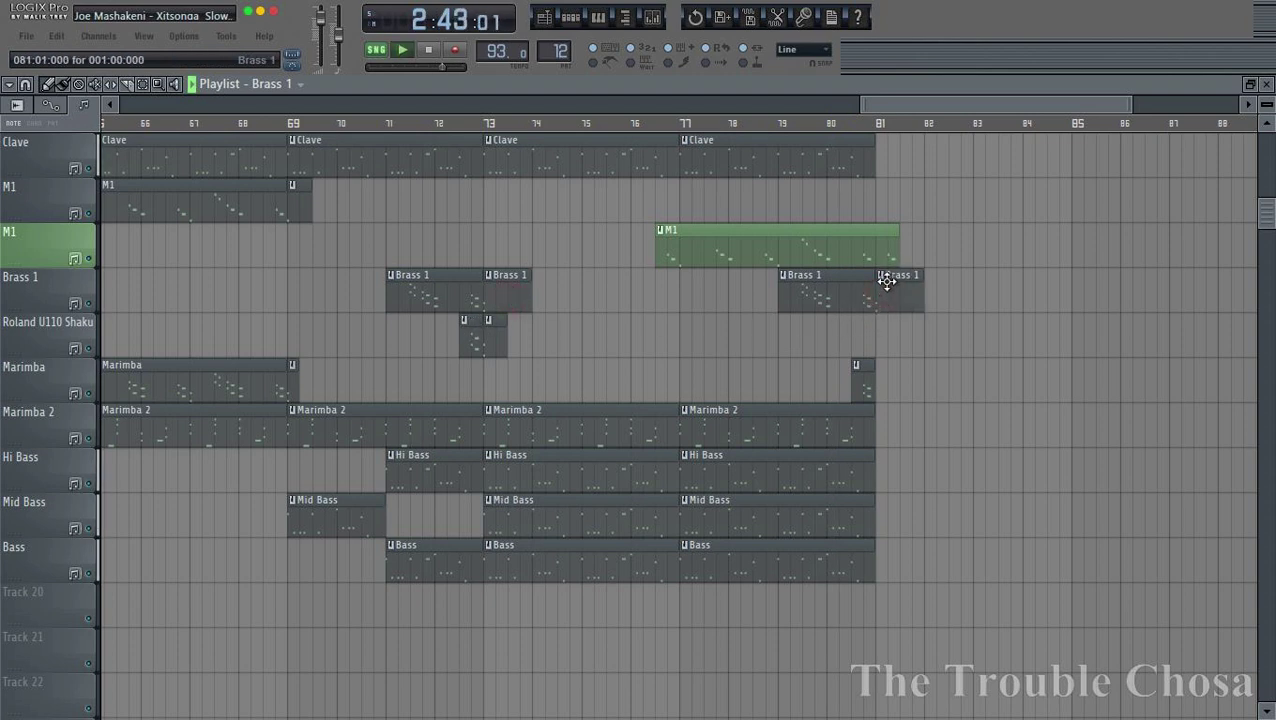
# Make the Brass 1 clip at bar 81 unique, rename the new pattern Brass 1 and give it a green colour
pyautogui.rightClick(884, 289)
pyautogui.click(920, 407)
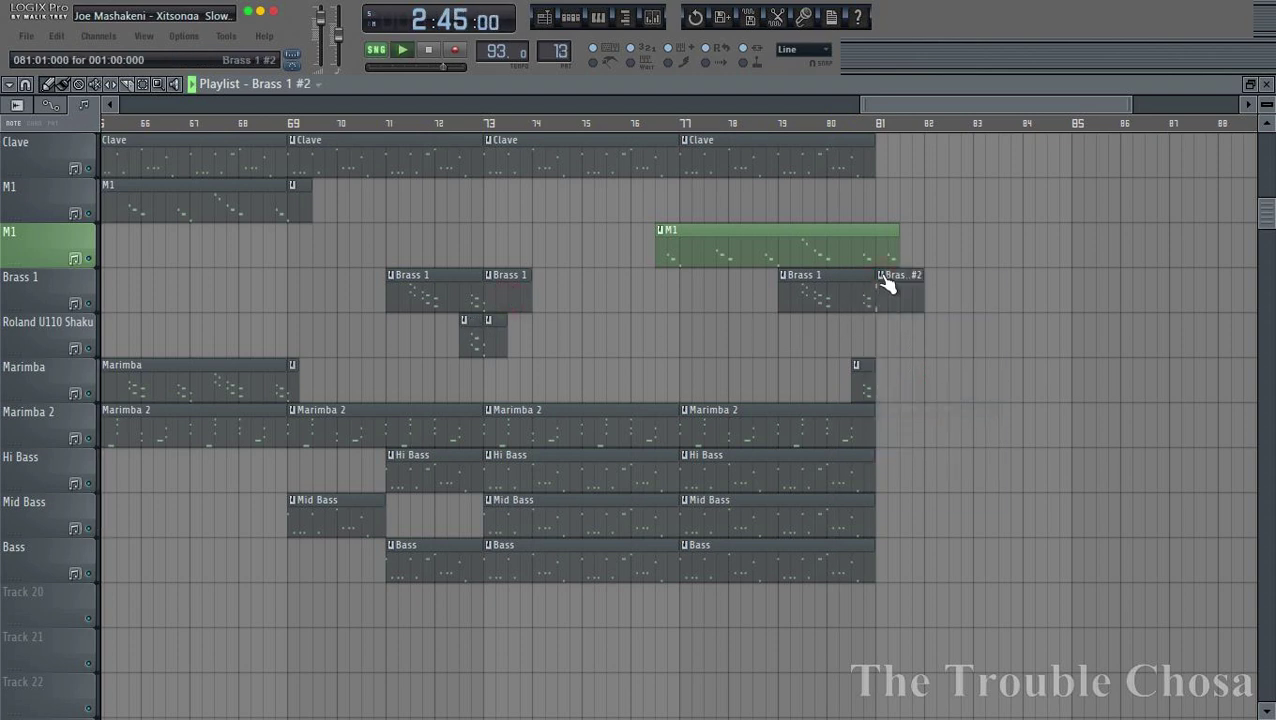
pyautogui.rightClick(886, 280)
pyautogui.click(908, 381)
pyautogui.click(846, 393)
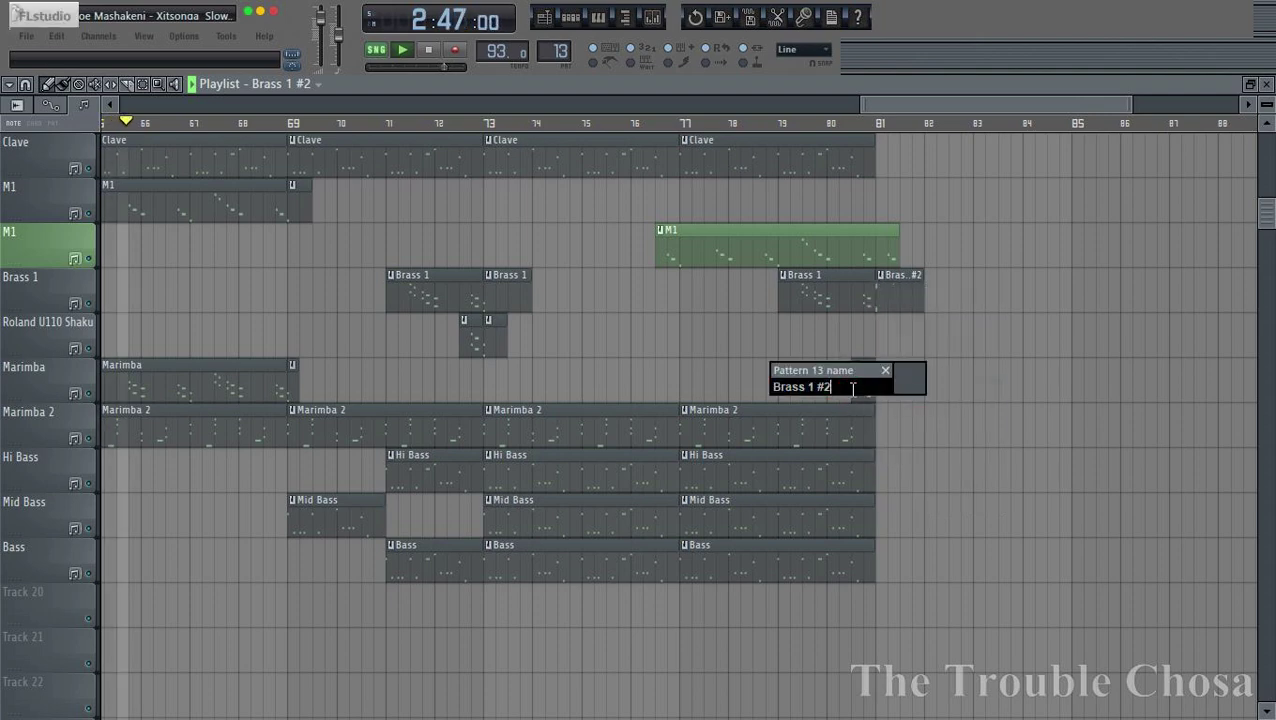
pyautogui.press('BackSpace')
pyautogui.press('BackSpace')
pyautogui.click(916, 367)
pyautogui.click(927, 410)
pyautogui.press('Return')
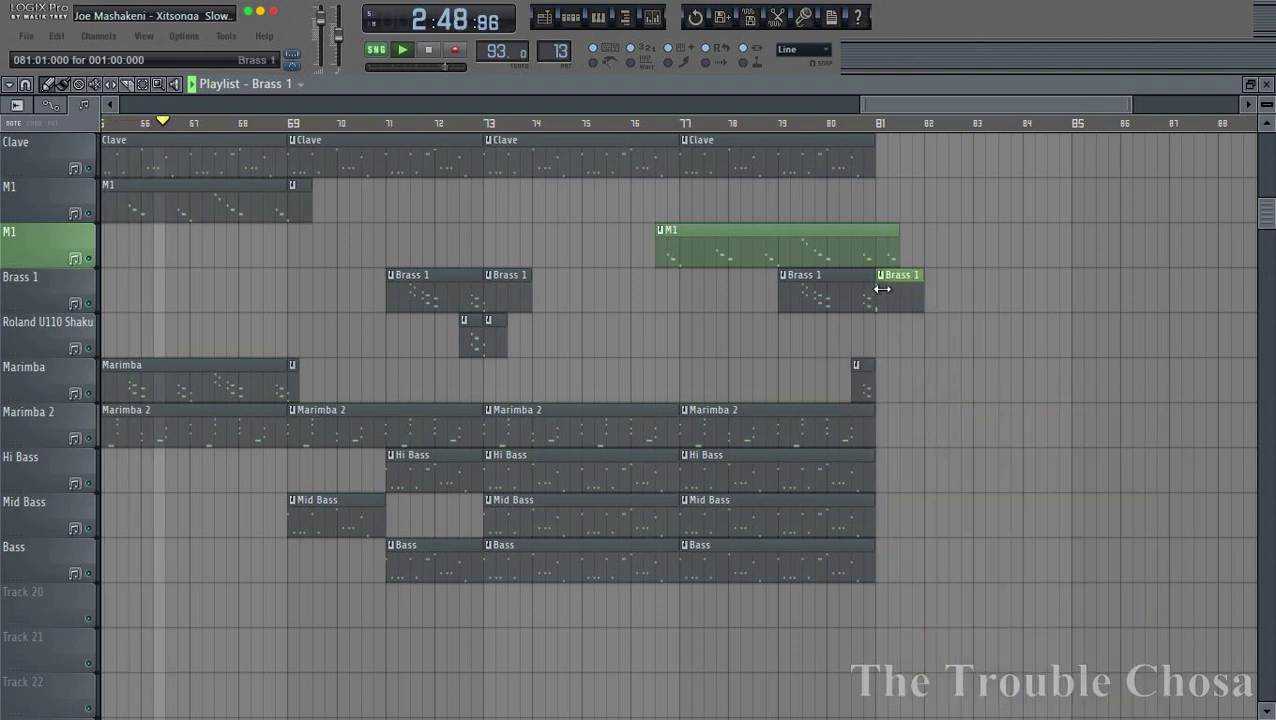
# Lengthen the two opening notes of the green Brass 1 pattern to slightly more than one beat in the piano roll
pyautogui.doubleClick(880, 282)
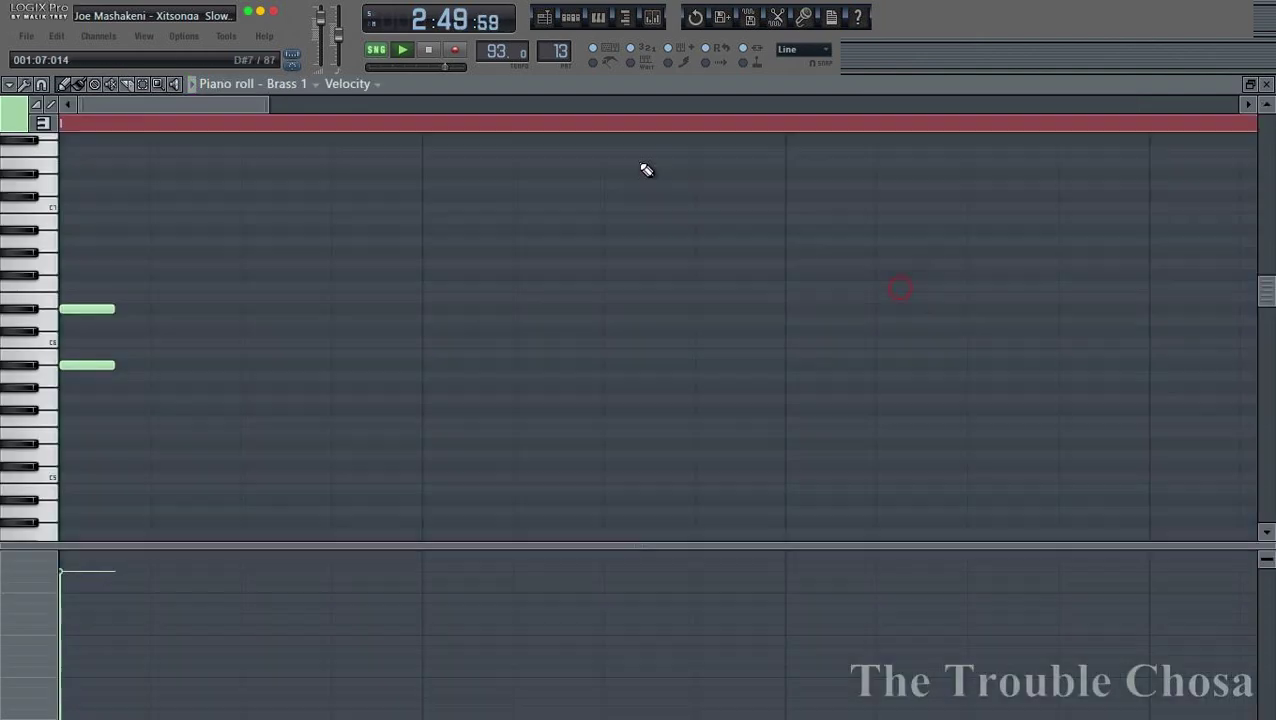
pyautogui.click(78, 367)
pyautogui.click(1265, 84)
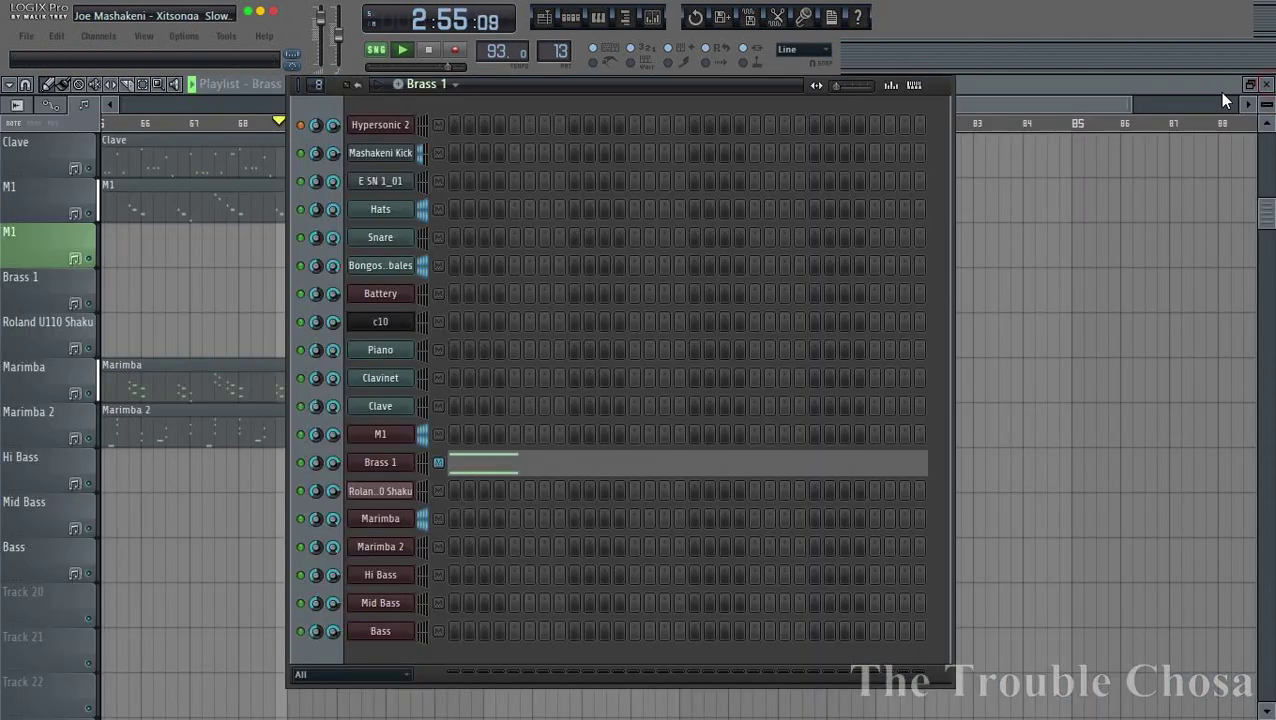
pyautogui.click(1188, 102)
# Shorten the green M1 clip so it ends at bar 81 and play back the transition from just after bar 80
pyautogui.scroll(-4, 880, 125)
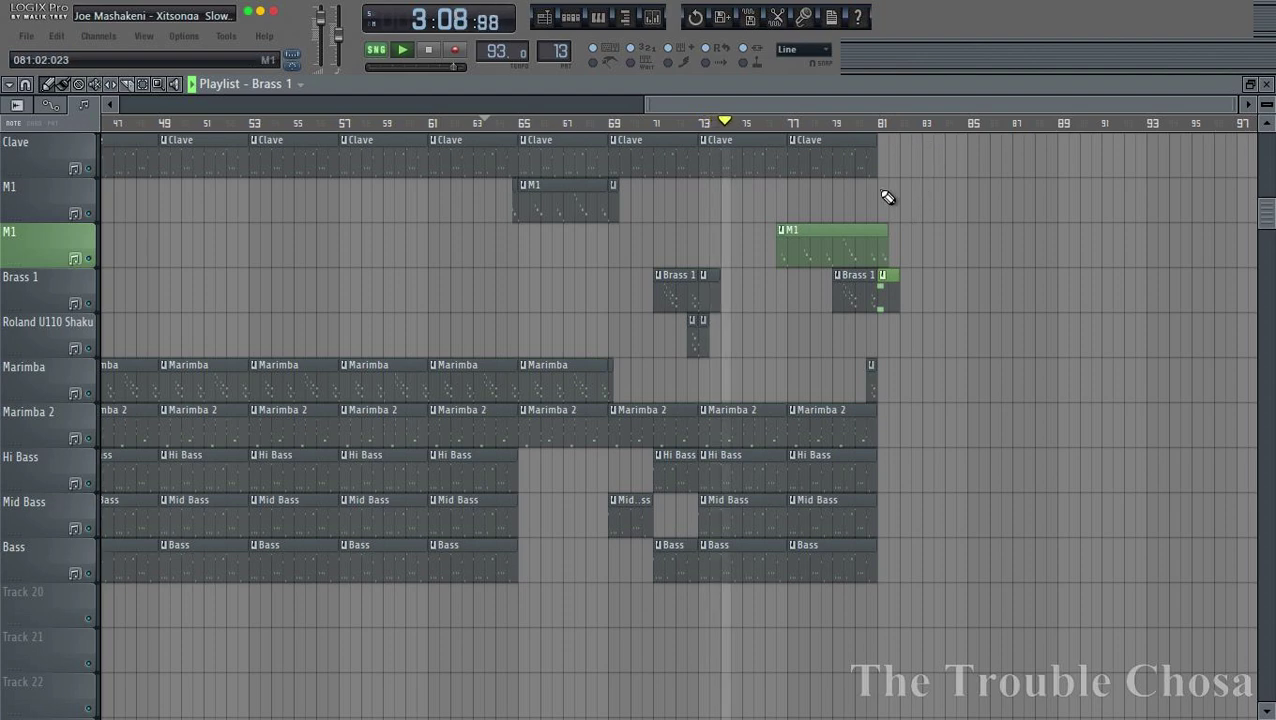
pyautogui.scroll(4, 888, 197)
pyautogui.scroll(-6, 889, 194)
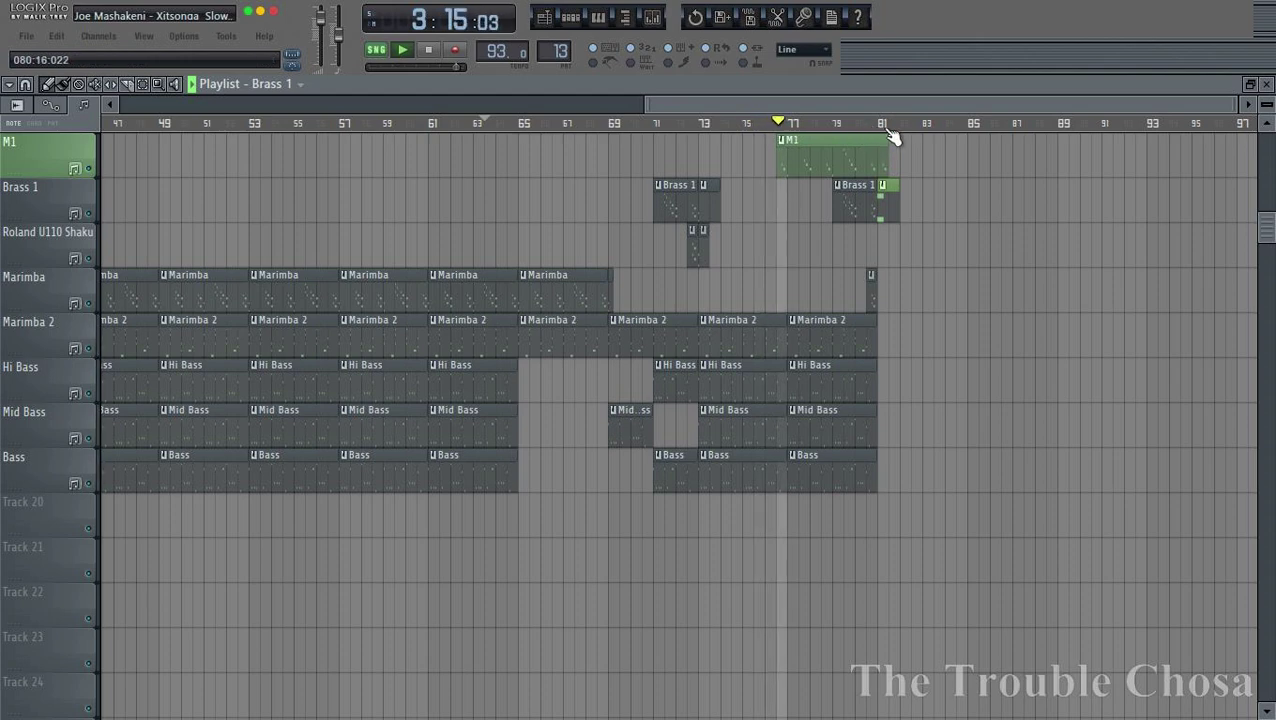
pyautogui.scroll(8, 1025, 205)
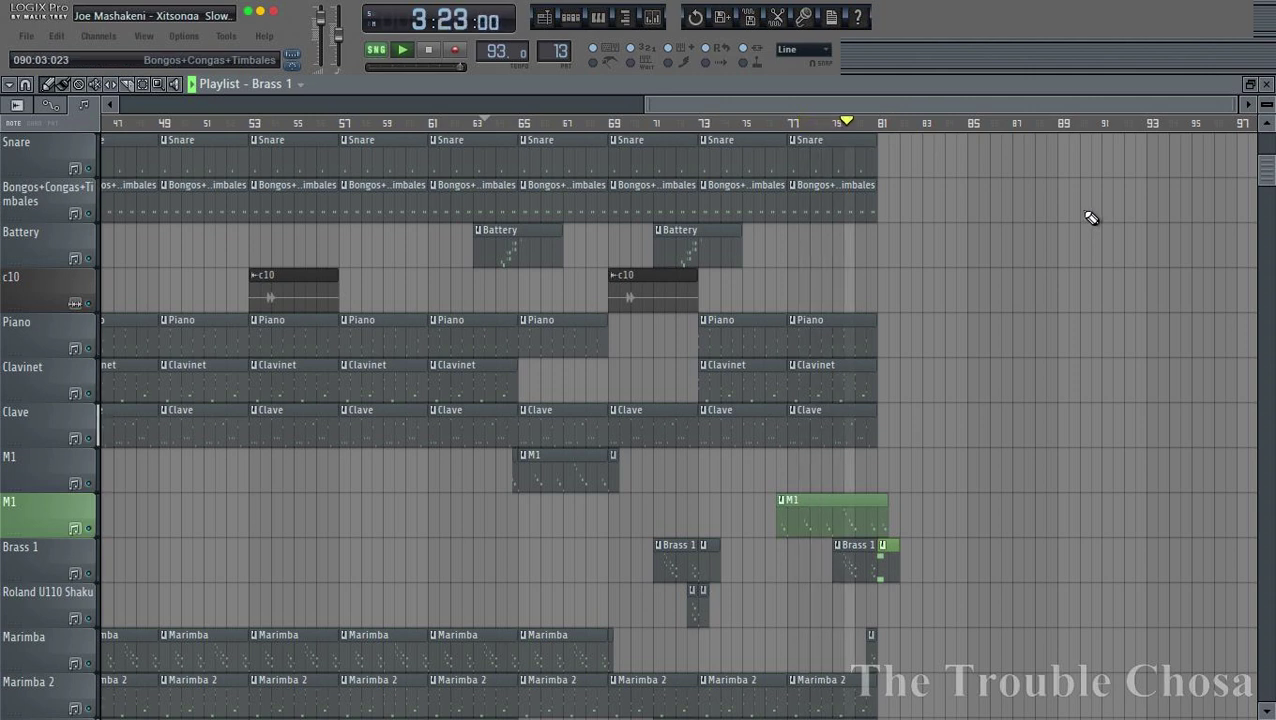
pyautogui.scroll(-4, 1096, 215)
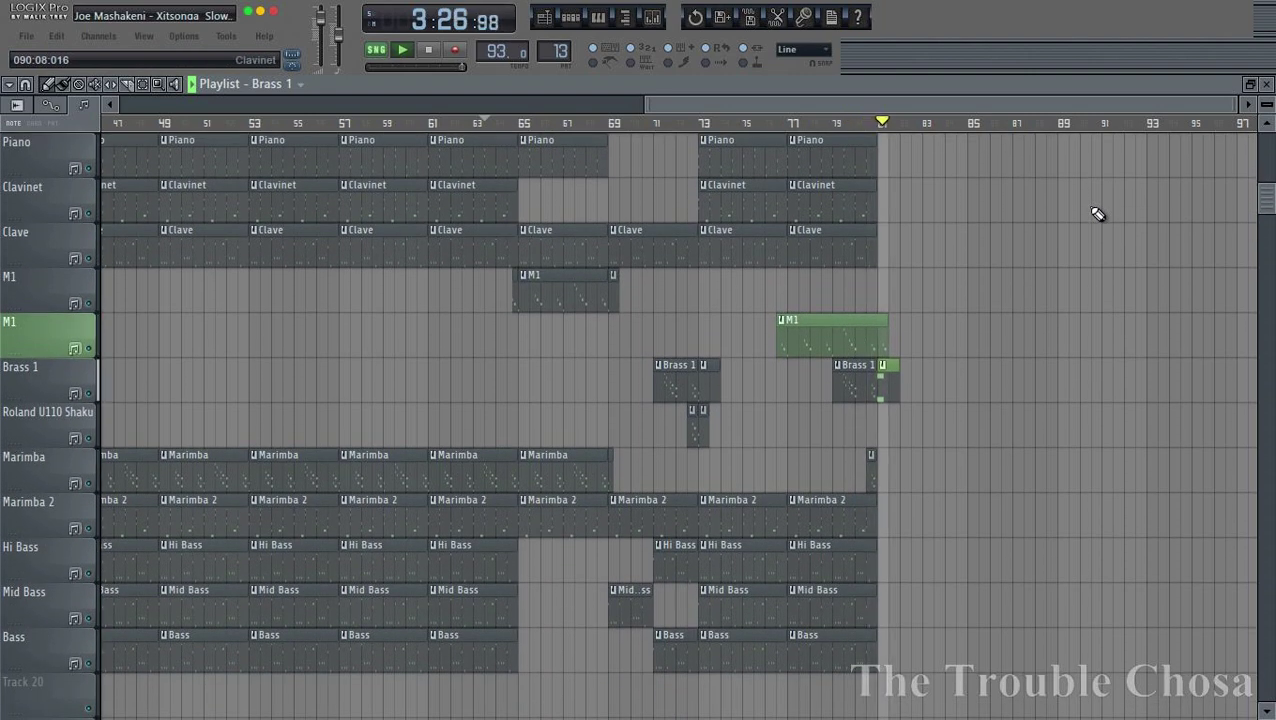
pyautogui.scroll(5, 1097, 210)
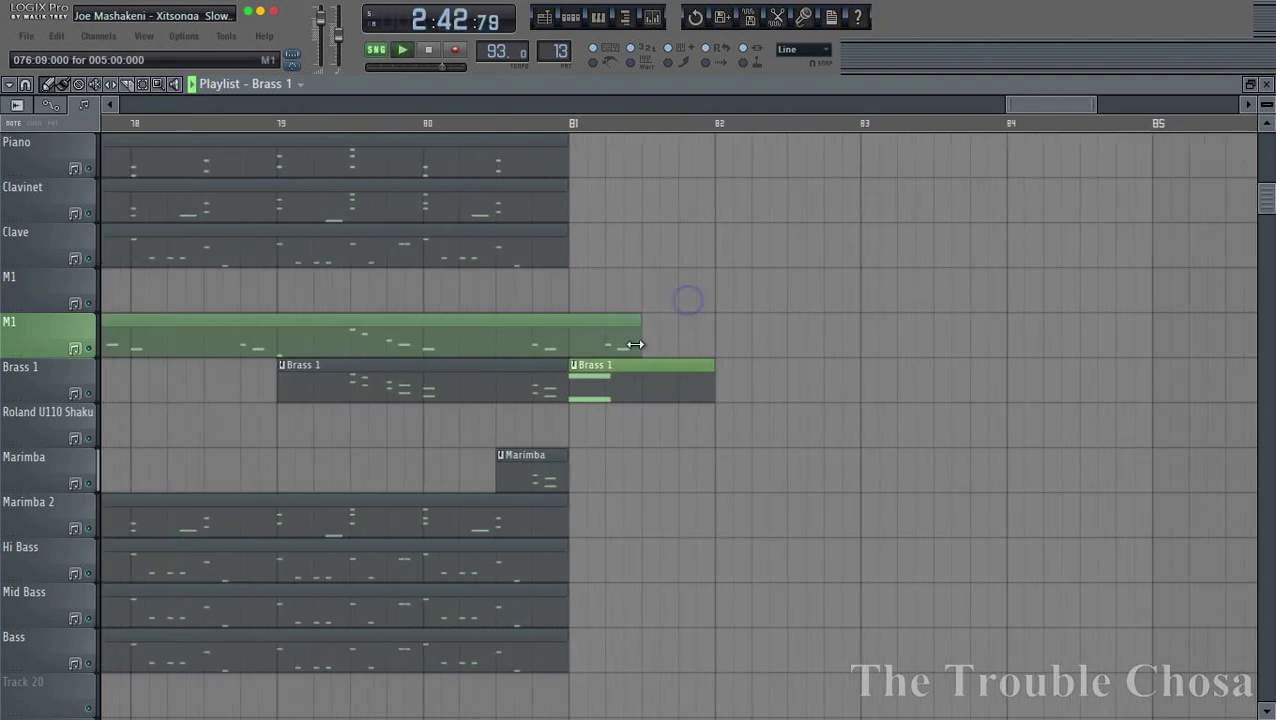
pyautogui.moveTo(641, 342); pyautogui.dragTo(632, 342)
pyautogui.click(463, 126)
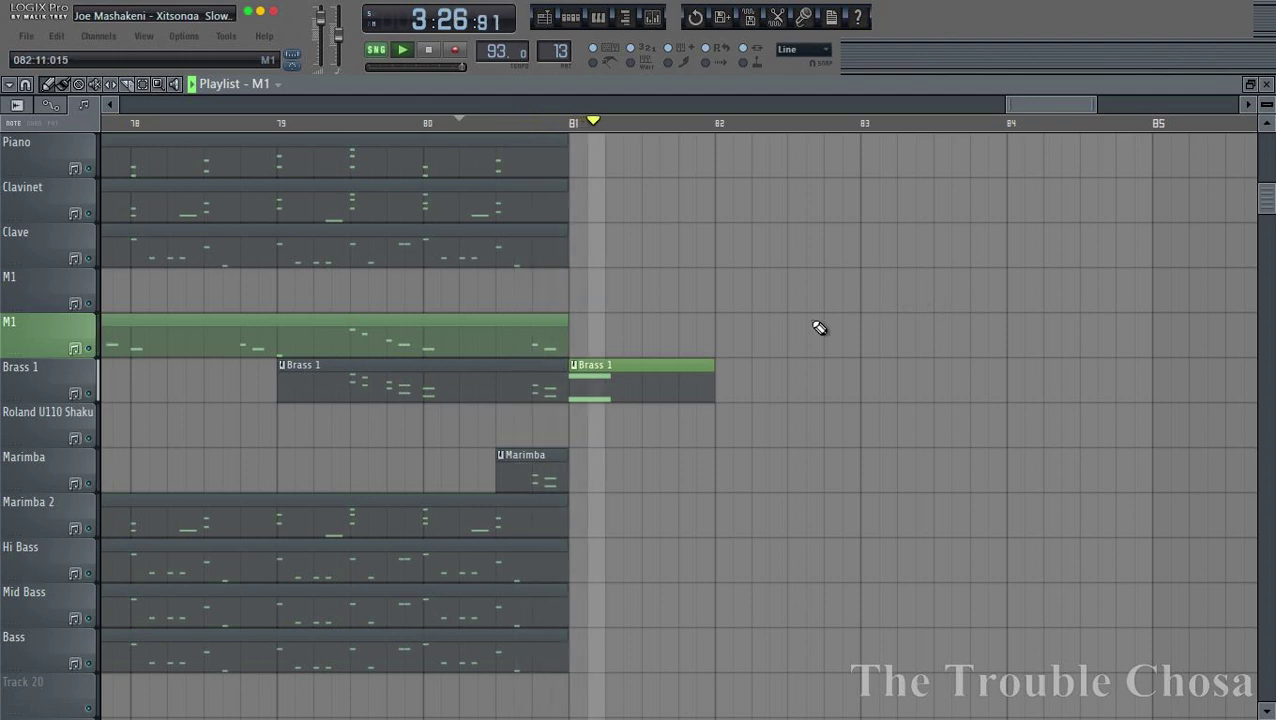
# Remove the Hi Bass, Mid Bass and Bass clips from the first four bars
pyautogui.scroll(-5, 817, 327)
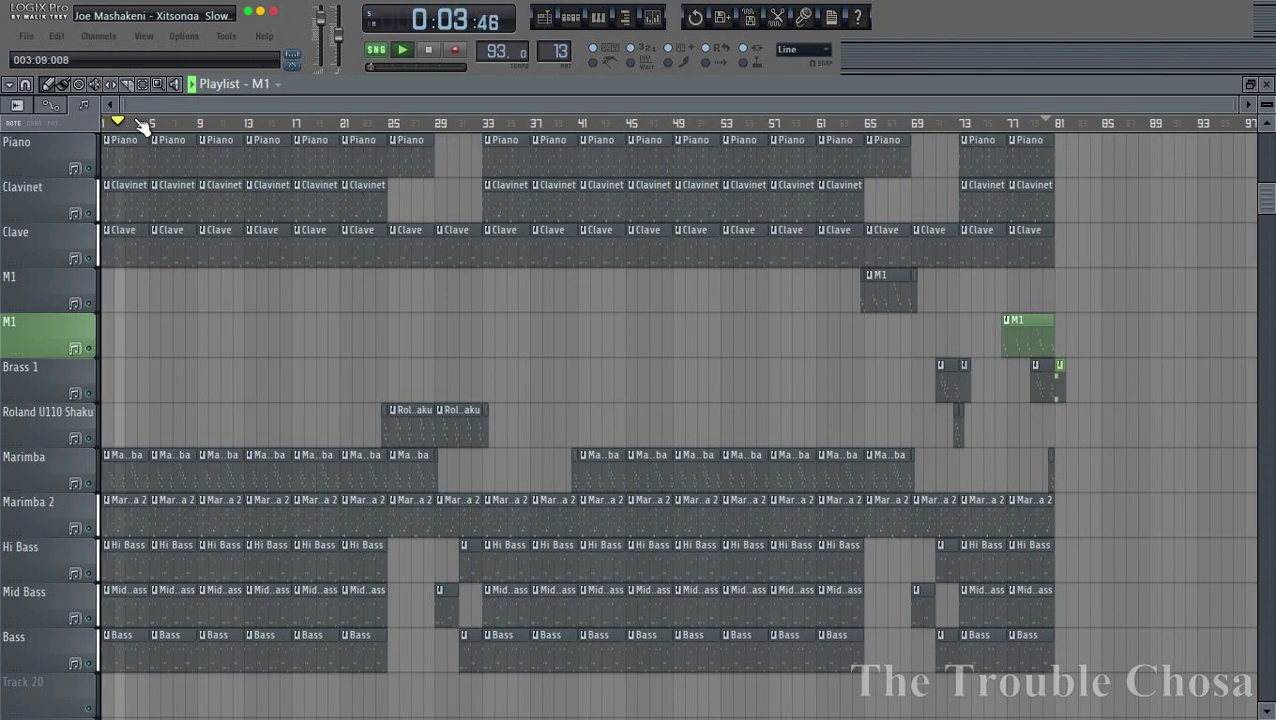
pyautogui.scroll(-4, 550, 248)
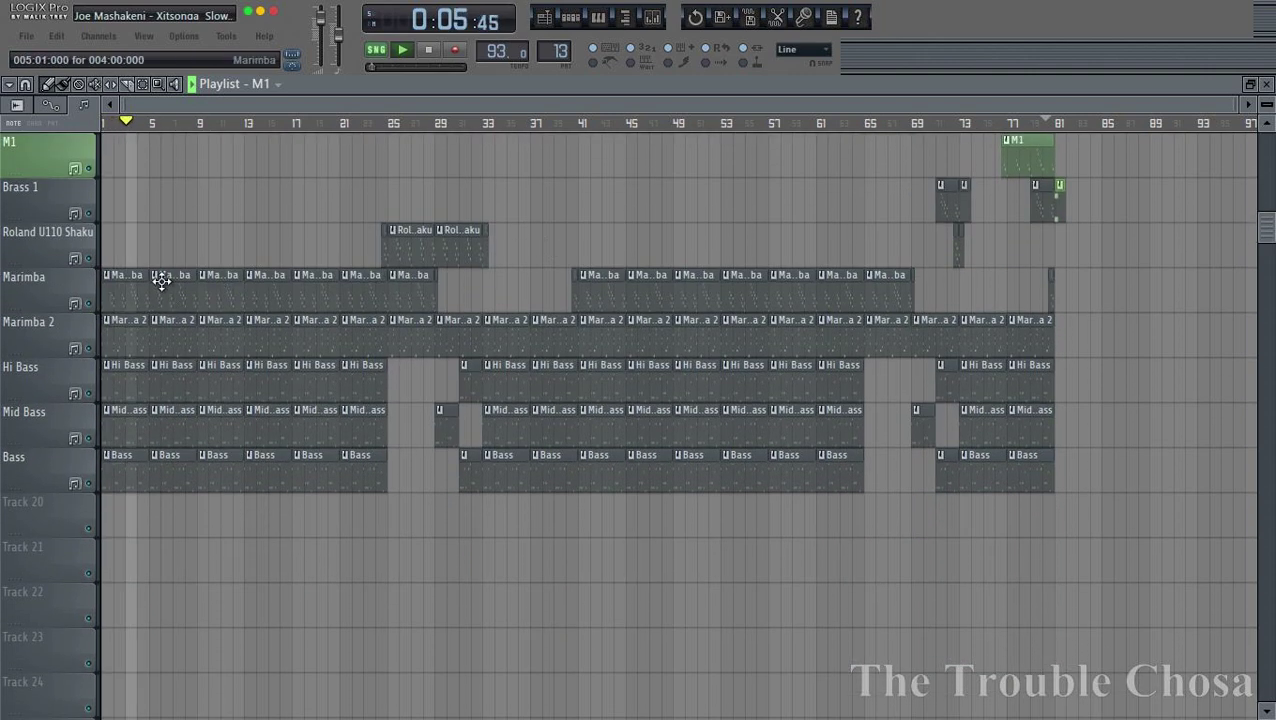
pyautogui.scroll(5, 137, 168)
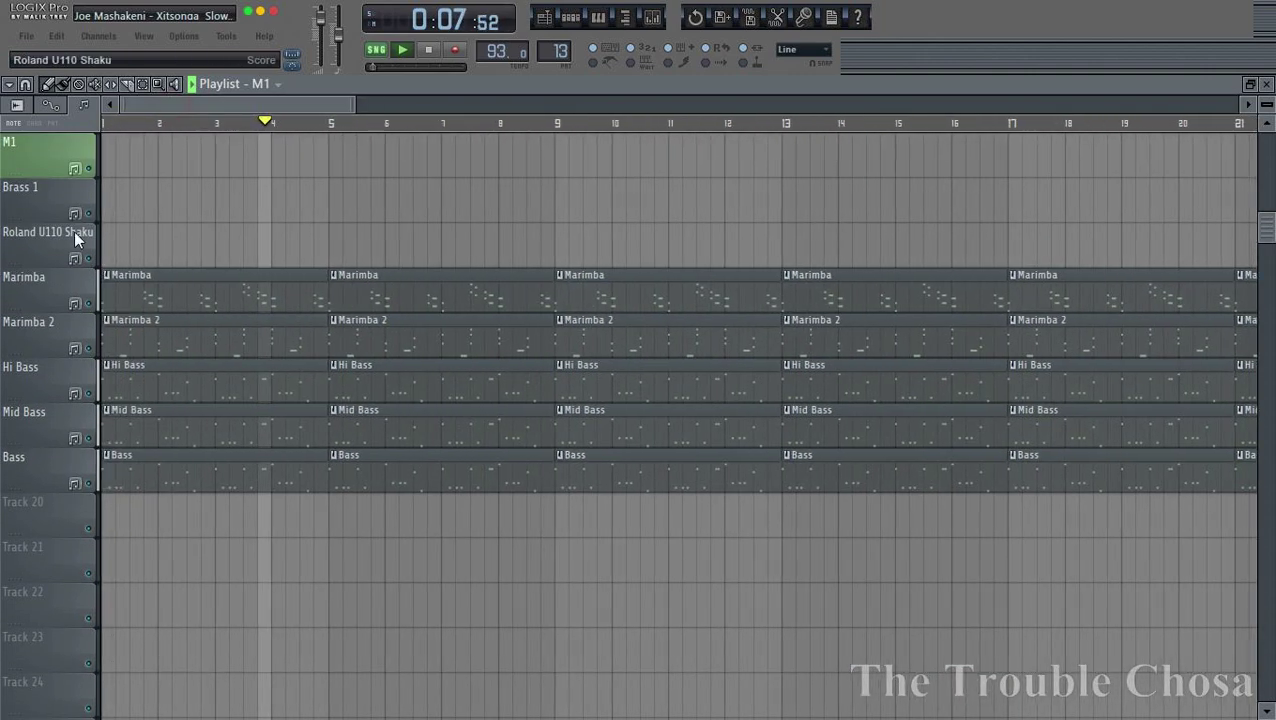
pyautogui.rightClick(171, 405)
pyautogui.press('space')
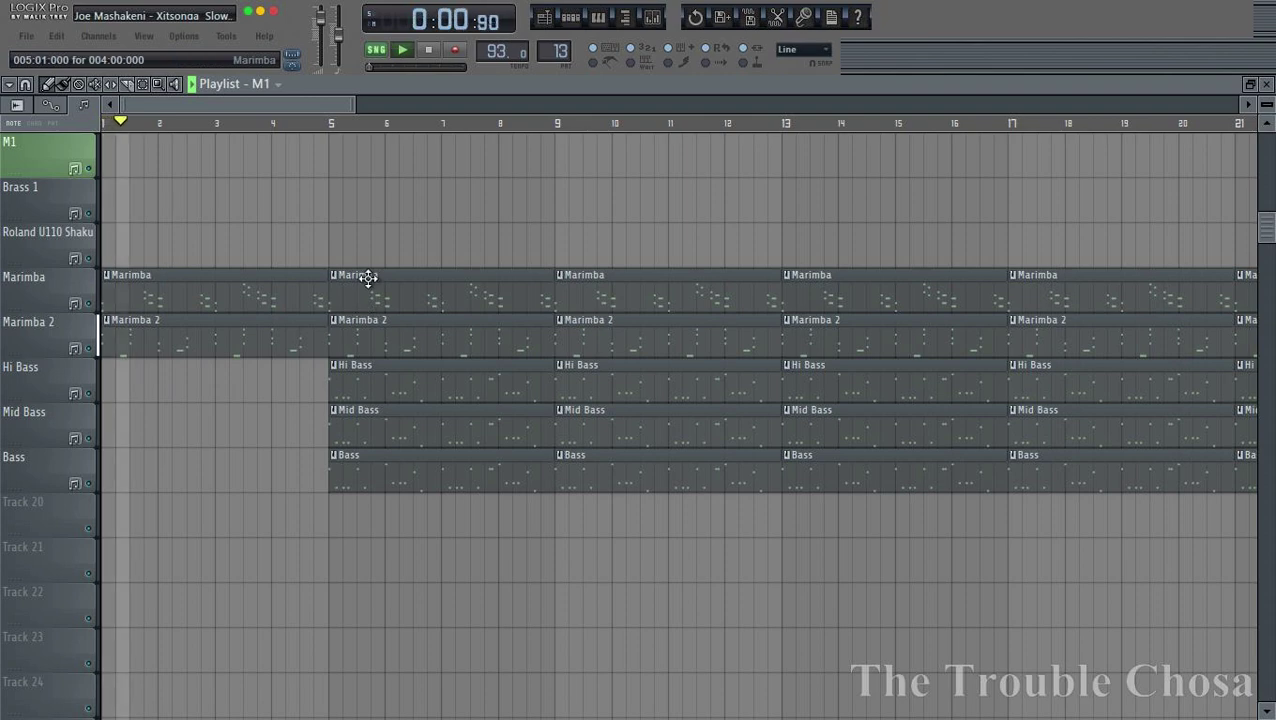
# Trim the first Marimba clip to start halfway through bar 1 and remove the Piano and Clavinet clips from bars 1 to 4
pyautogui.press('space')
pyautogui.press('space')
pyautogui.scroll(5, 300, 442)
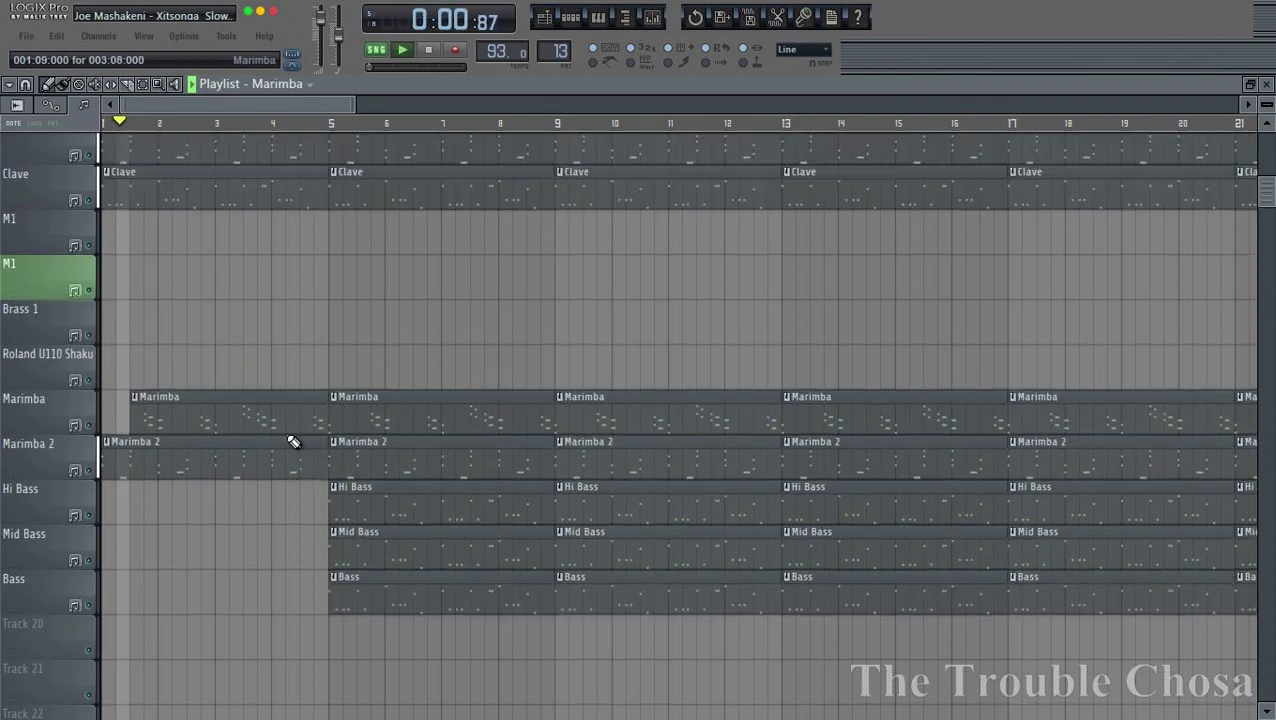
pyautogui.scroll(-2, 287, 425)
pyautogui.press('space')
pyautogui.scroll(4, 322, 375)
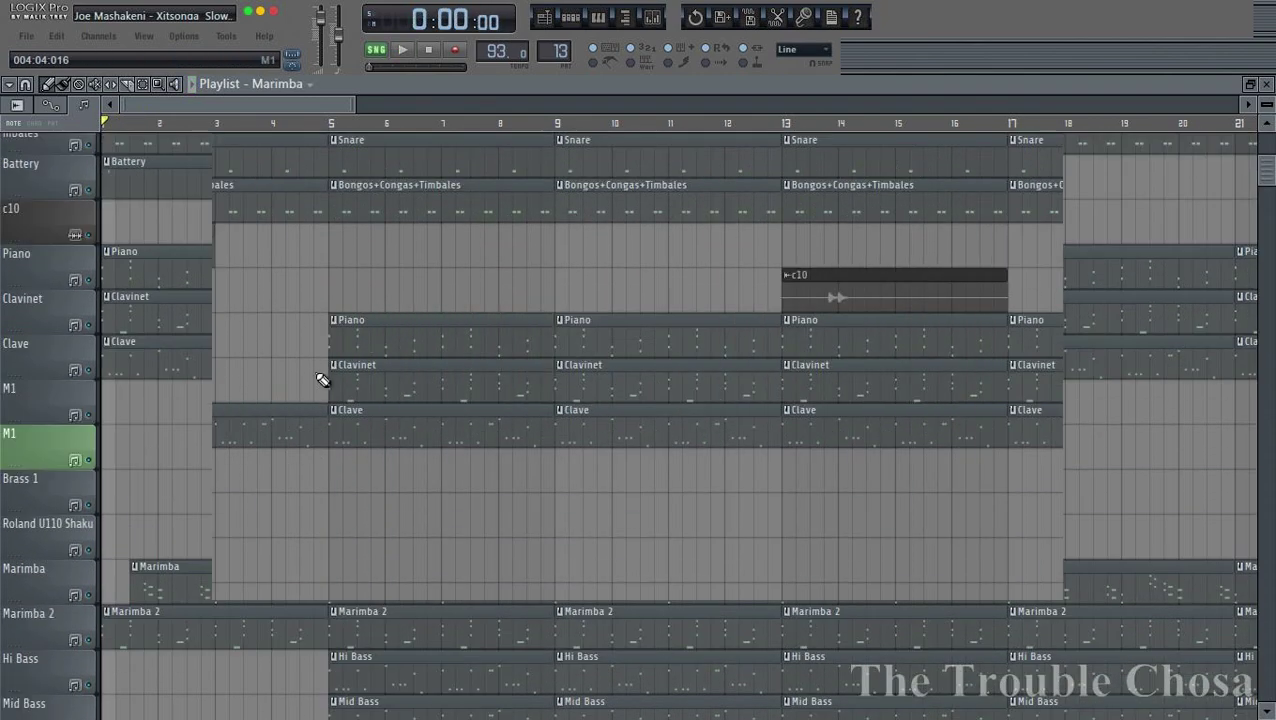
# Add a two-bar Hi Bass clip at bar 3 and a one-bar Bass clip at bar 4
pyautogui.scroll(-5, 362, 472)
pyautogui.click(370, 463)
pyautogui.click(305, 470)
pyautogui.press('space')
pyautogui.moveTo(303, 470); pyautogui.dragTo(219, 464)
pyautogui.scroll(4, 360, 528)
pyautogui.scroll(5, 360, 528)
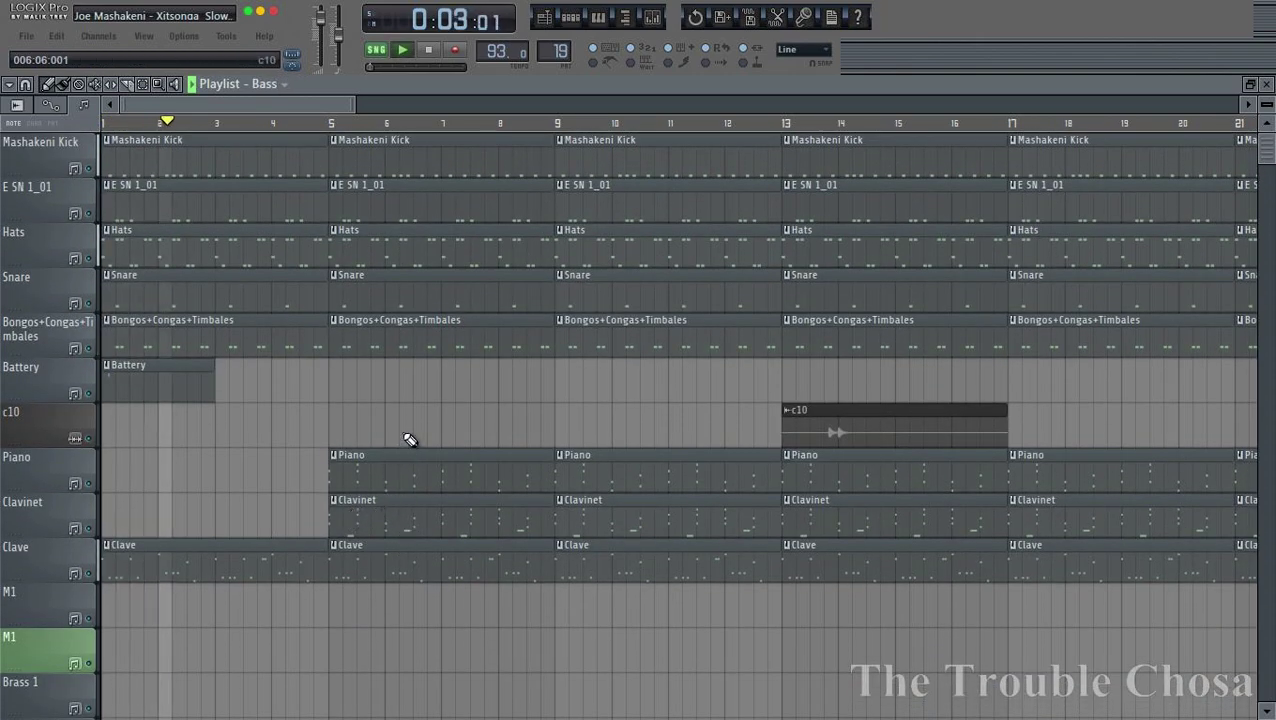
# Trim the first kick, E SN 1_01 and Hats clips to start at bar 2 and play back the intro
pyautogui.press('space')
pyautogui.press('space')
pyautogui.scroll(-2, 171, 370)
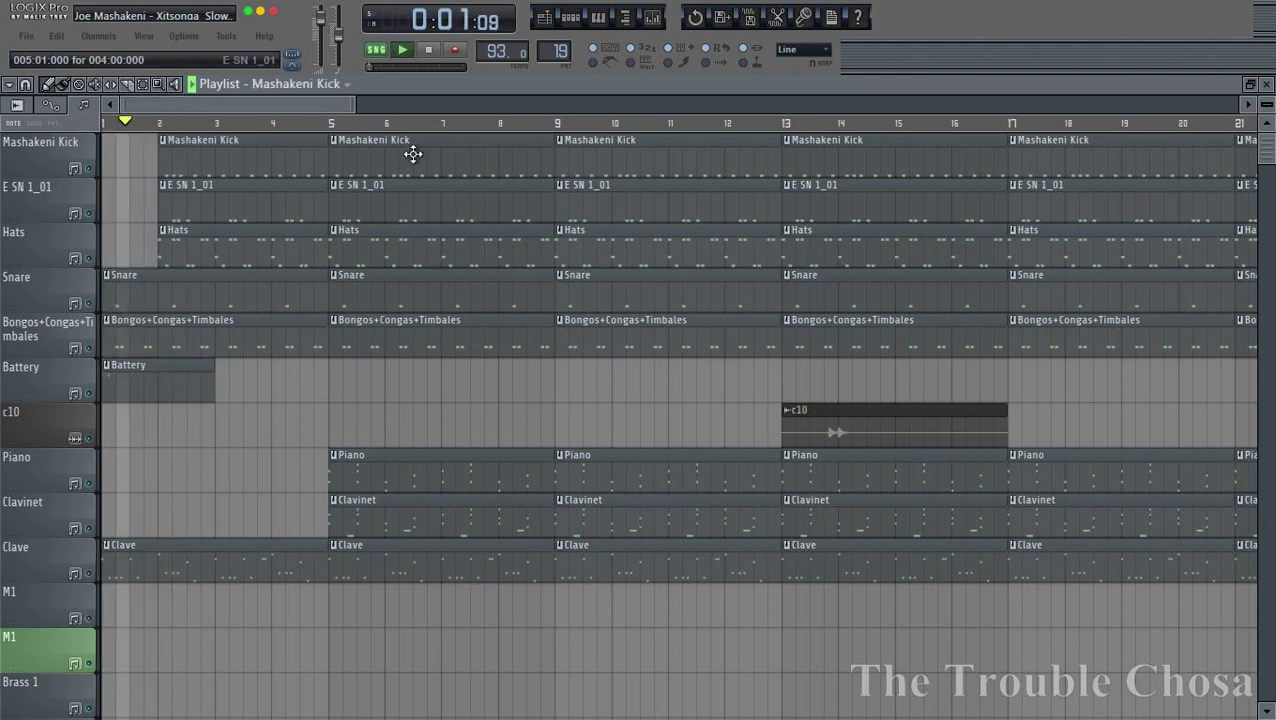
pyautogui.scroll(-2, 370, 128)
pyautogui.scroll(-2, 370, 128)
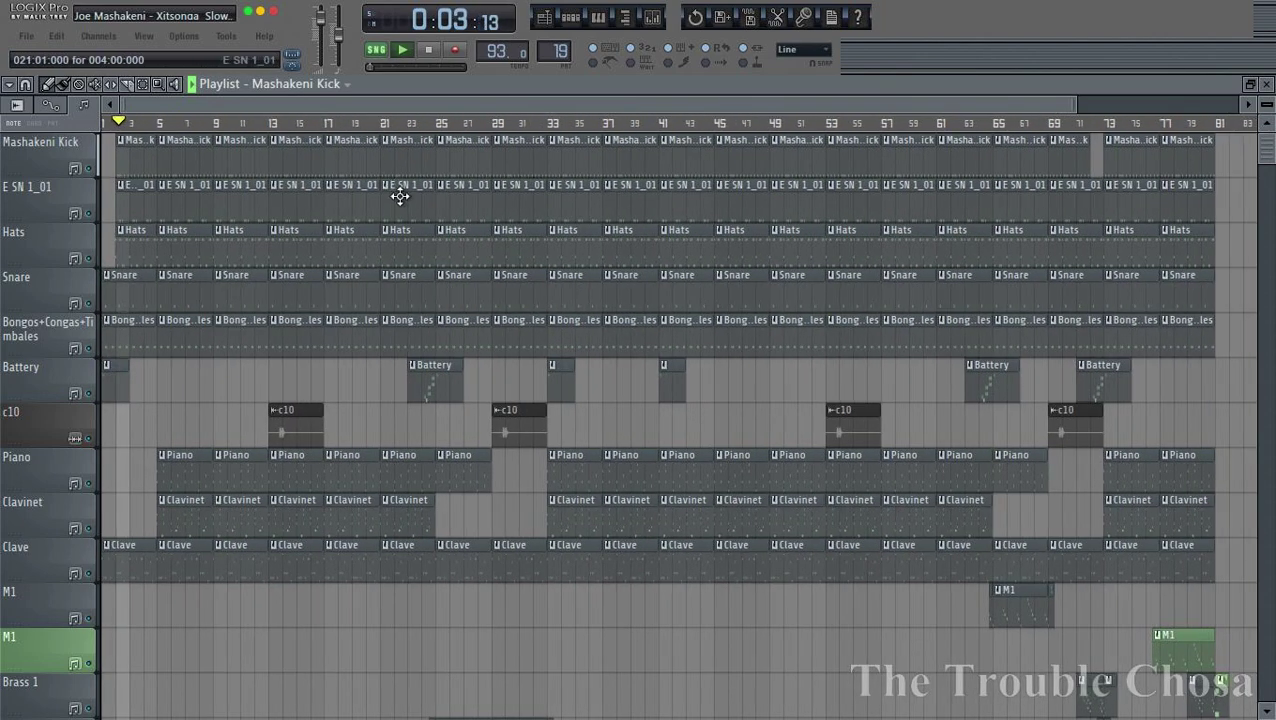
pyautogui.scroll(-11, 405, 205)
pyautogui.scroll(6, 407, 210)
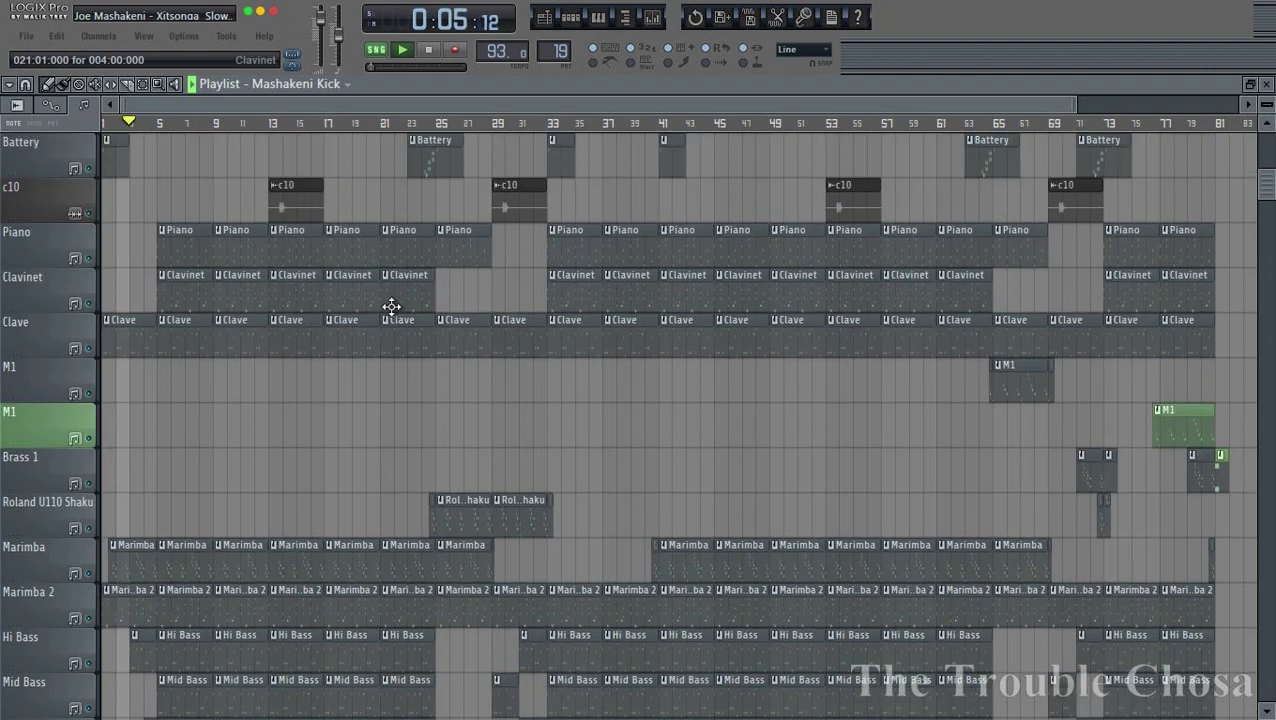
# Replace the two-bar Battery clip at bar 1 with a four-bar Battery fill clip at bar 3
pyautogui.press('space')
pyautogui.scroll(-4, 235, 235)
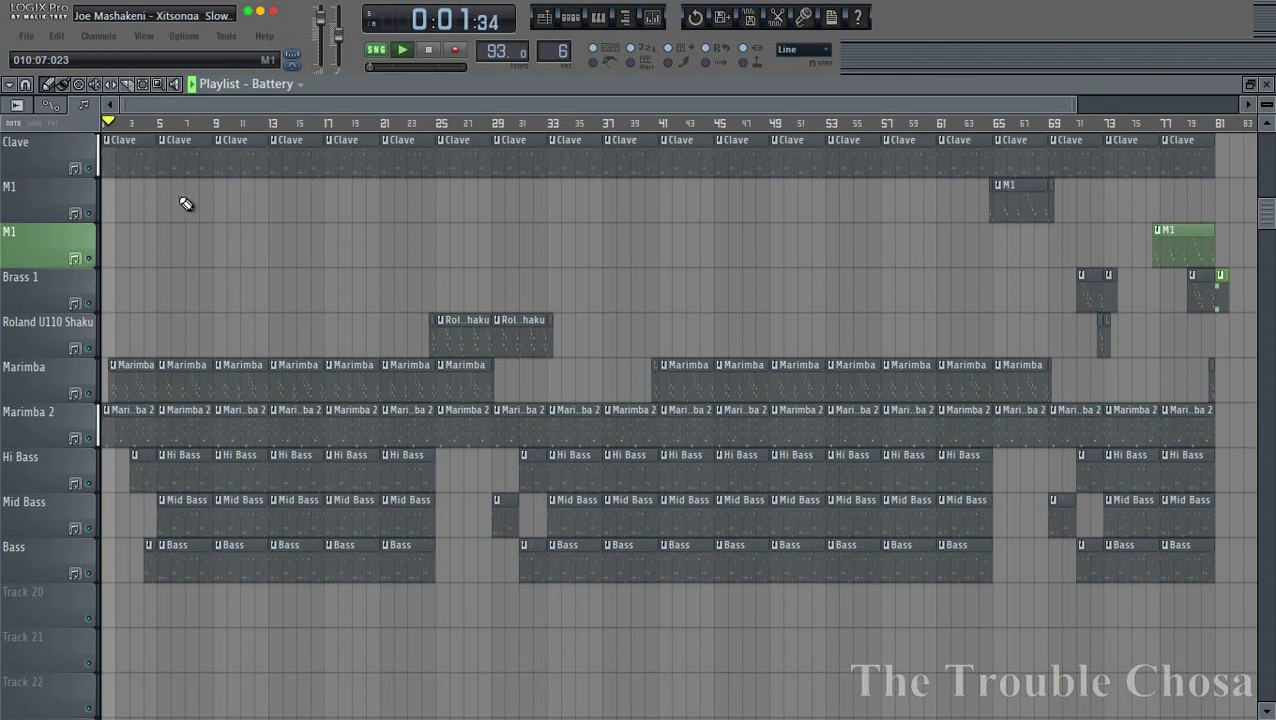
pyautogui.scroll(5, 150, 128)
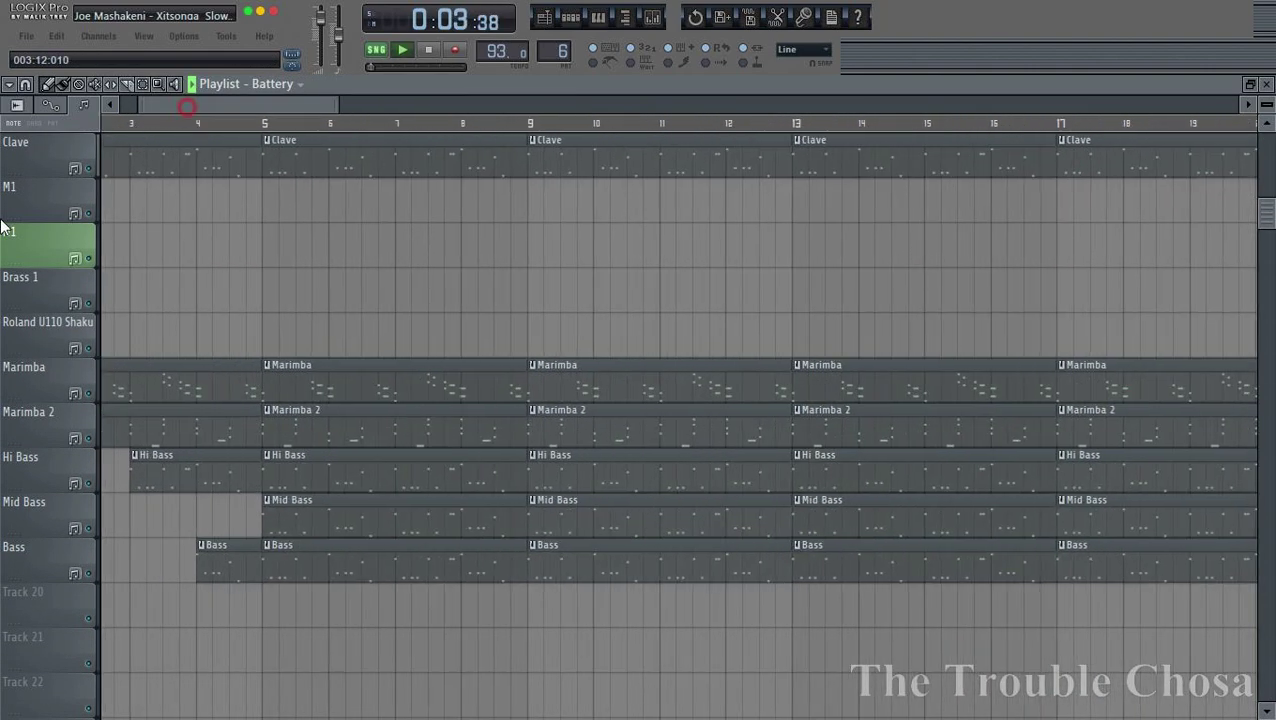
pyautogui.scroll(6, 555, 315)
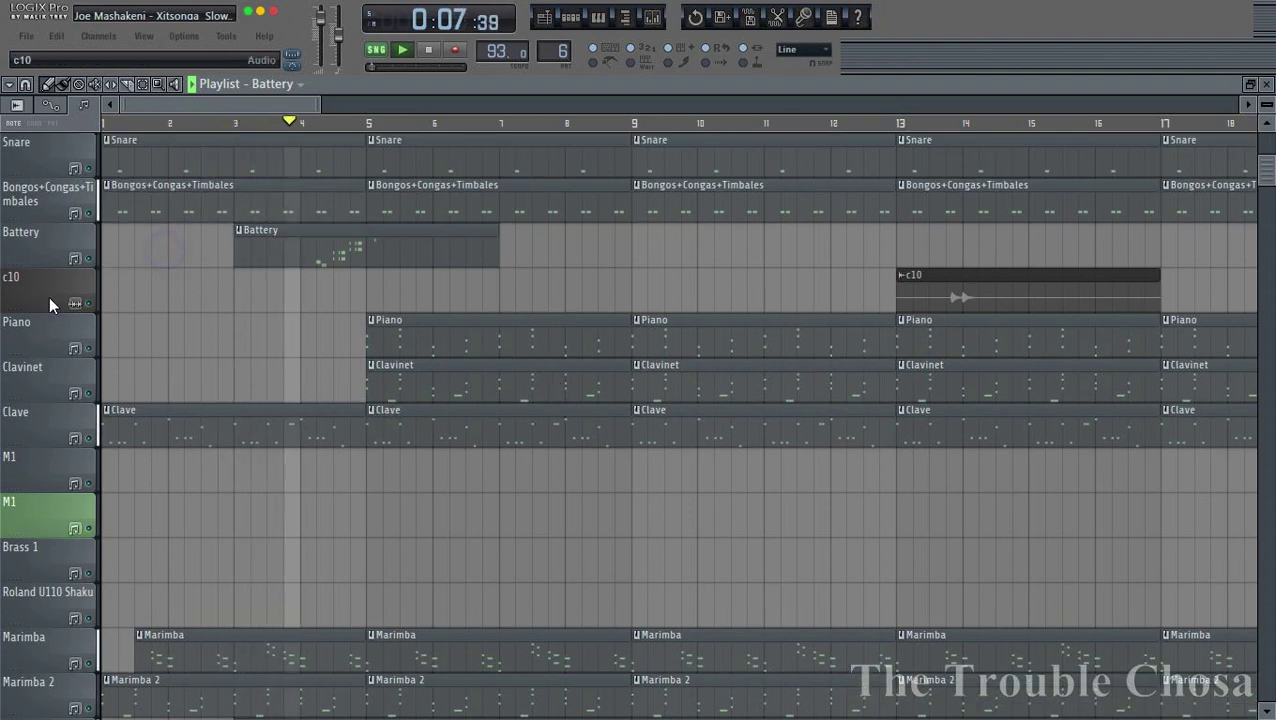
pyautogui.scroll(-5, 583, 450)
pyautogui.scroll(8, 583, 440)
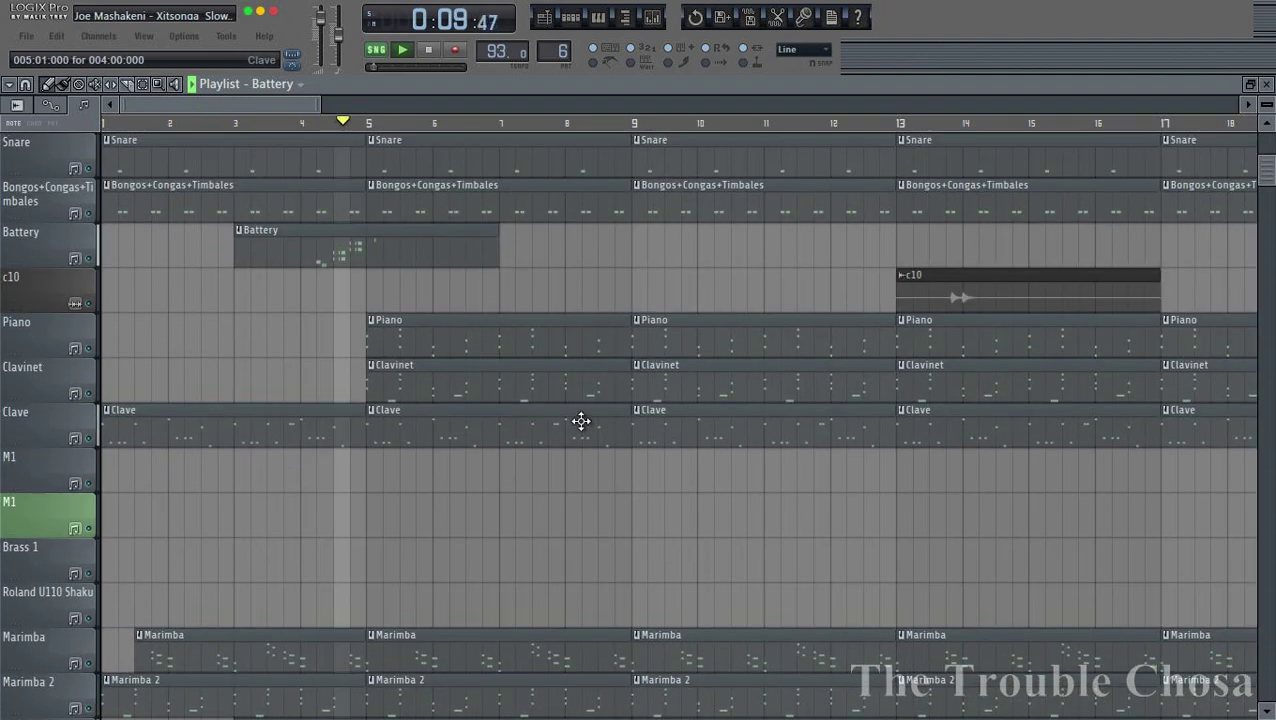
# Shorten the first kick clip to end at bar 4, leaving a one-bar gap, and listen to the intro
pyautogui.press('space')
pyautogui.press('space')
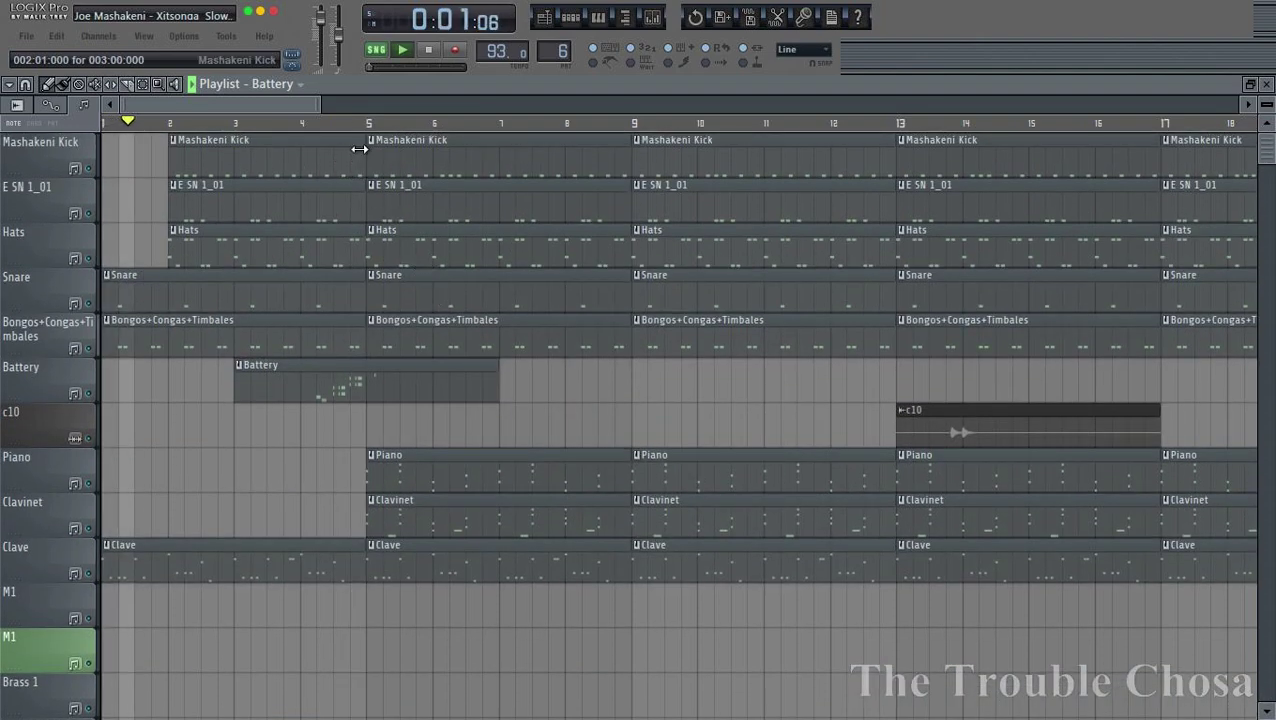
pyautogui.moveTo(364, 160); pyautogui.dragTo(298, 162)
pyautogui.scroll(-5, 318, 135)
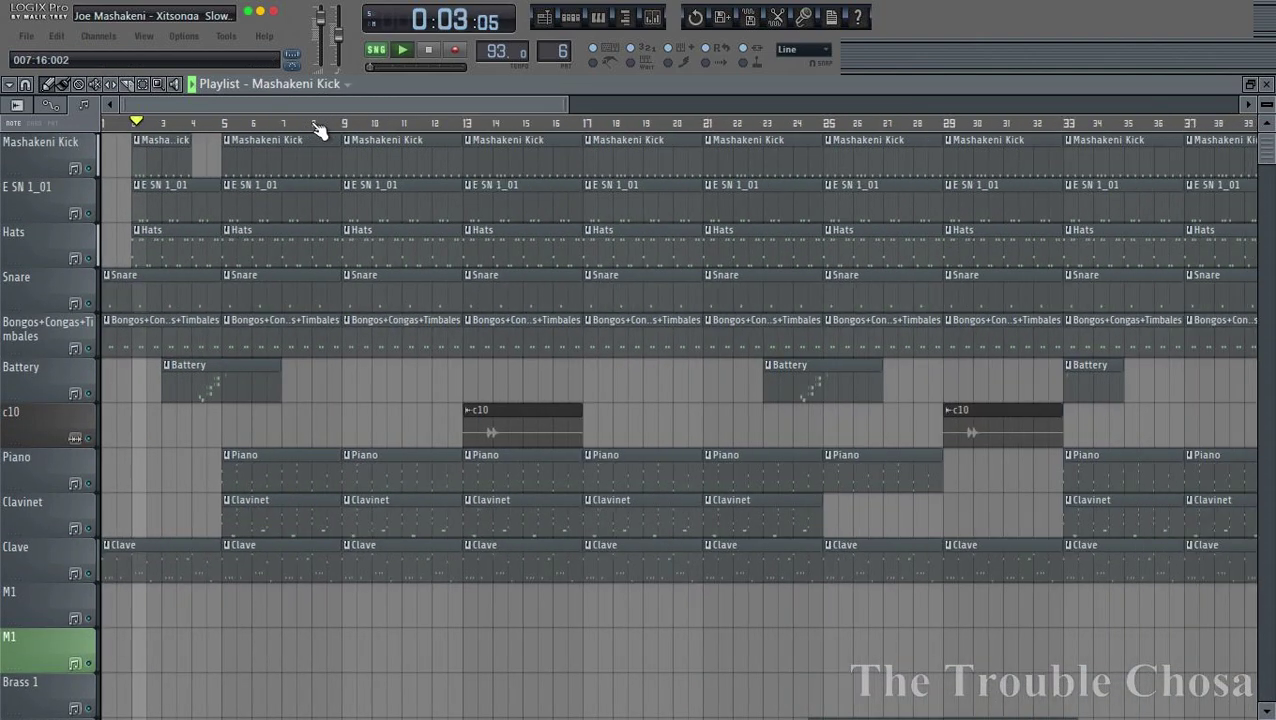
pyautogui.scroll(-7, 555, 444)
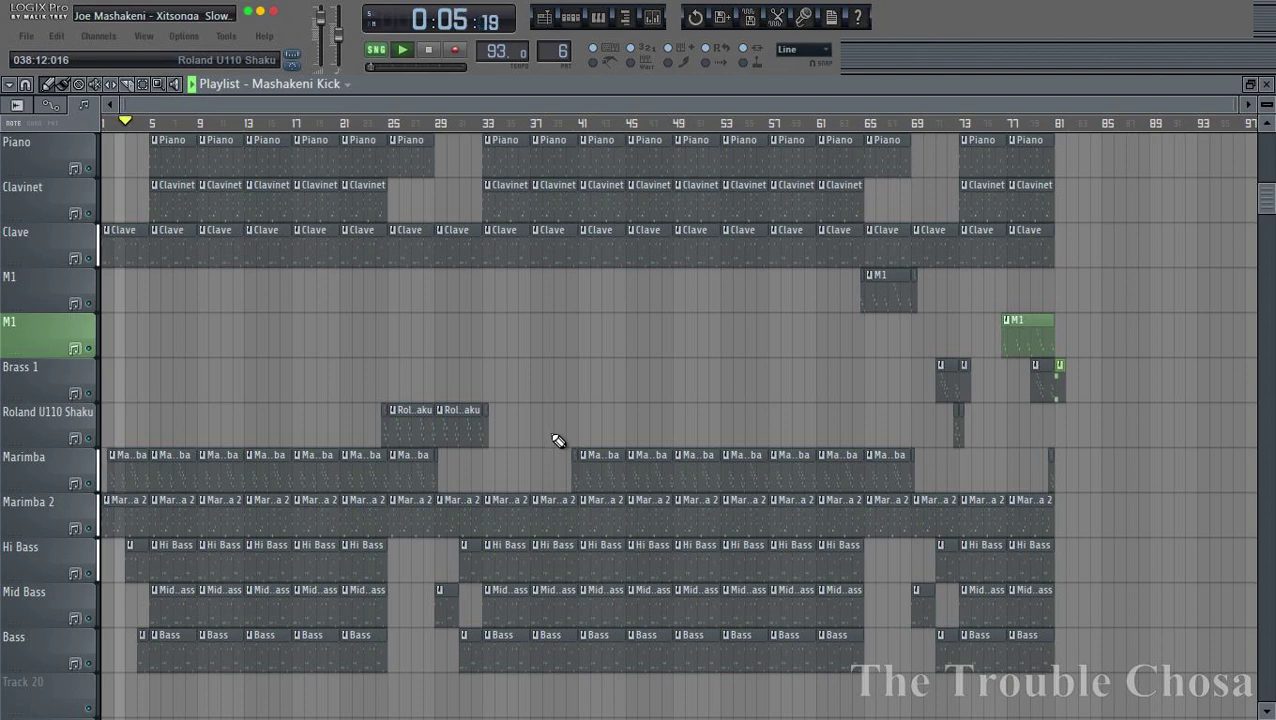
pyautogui.scroll(7, 570, 434)
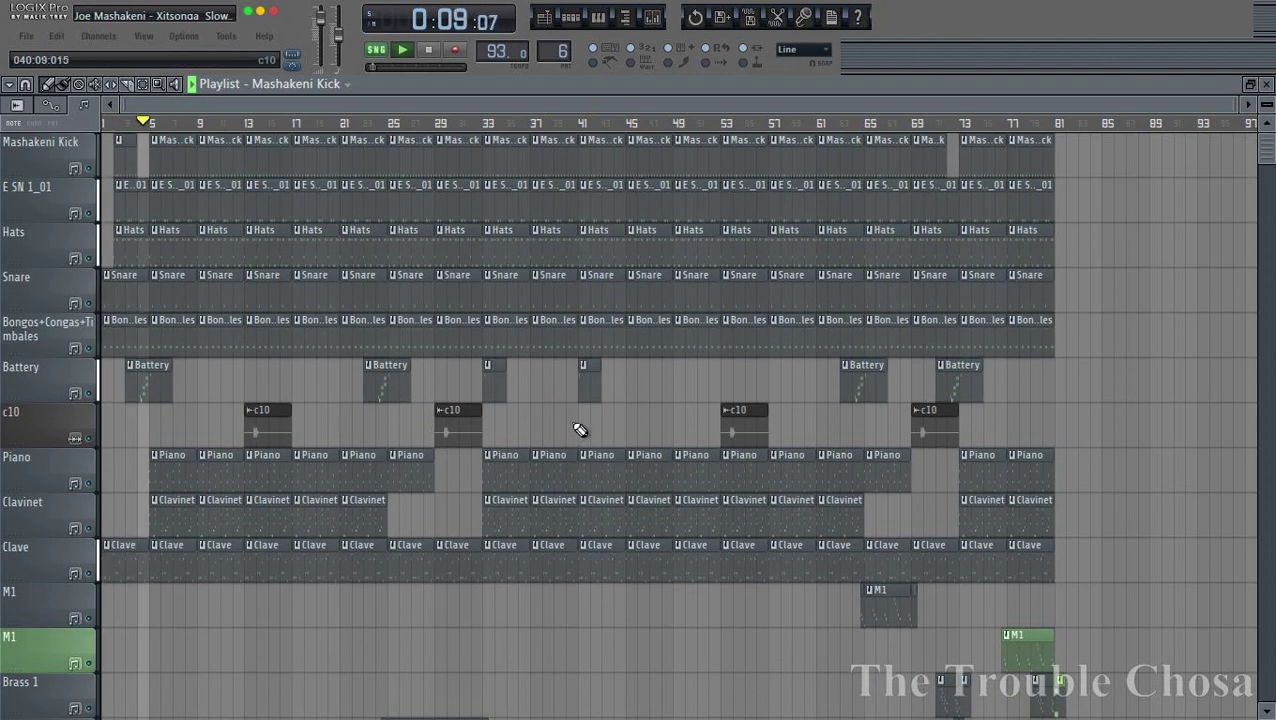
pyautogui.scroll(-13, 583, 428)
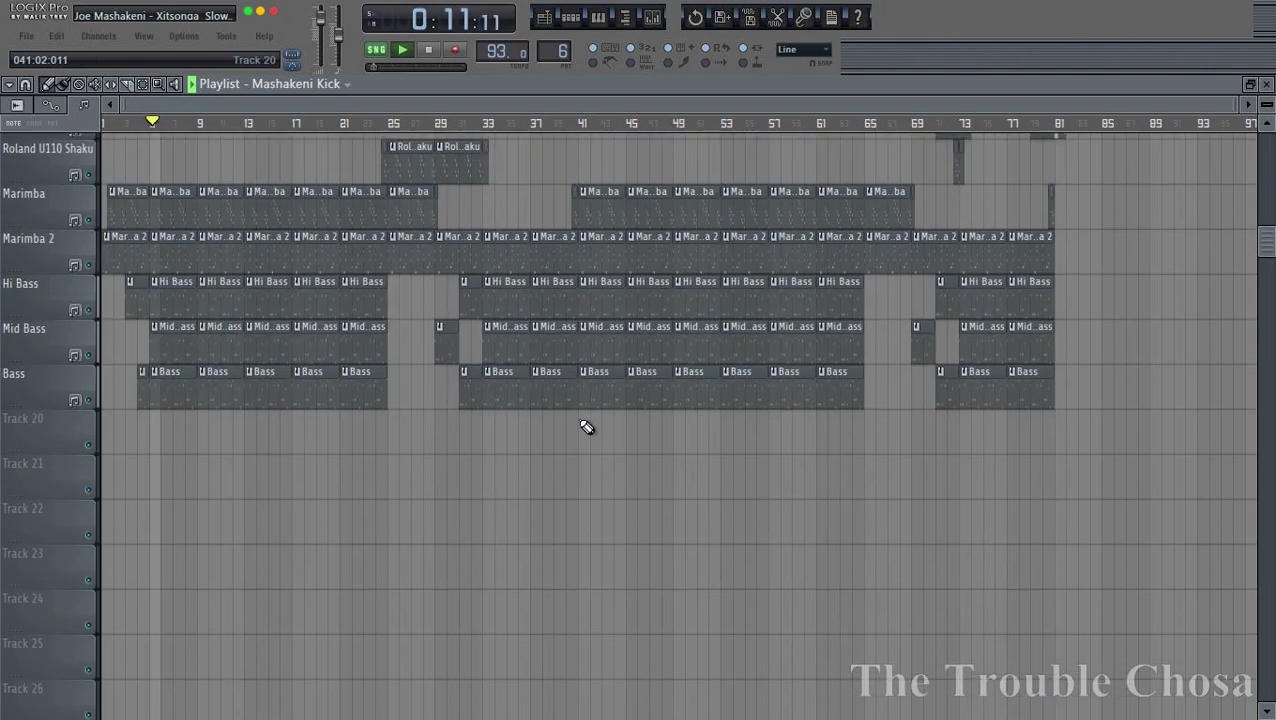
# Save the project under its current file name, replacing the existing FLP file
pyautogui.click(26, 36)
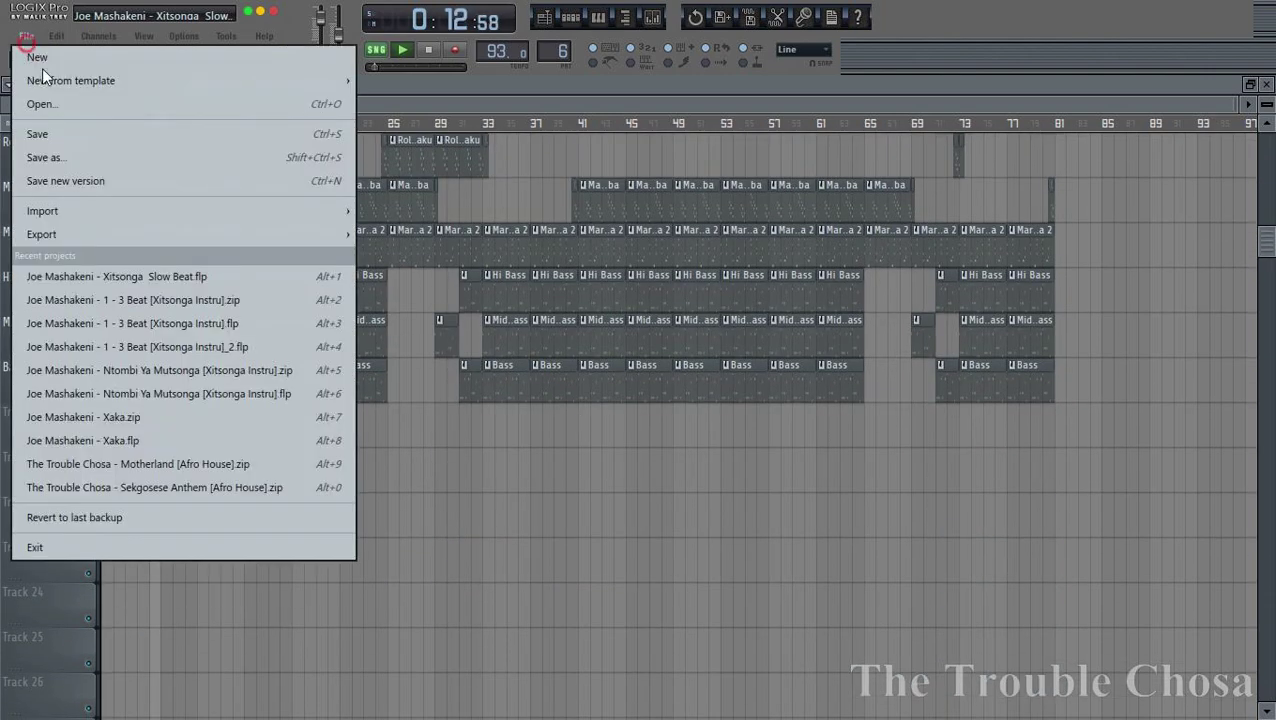
pyautogui.click(64, 160)
pyautogui.press('Return')
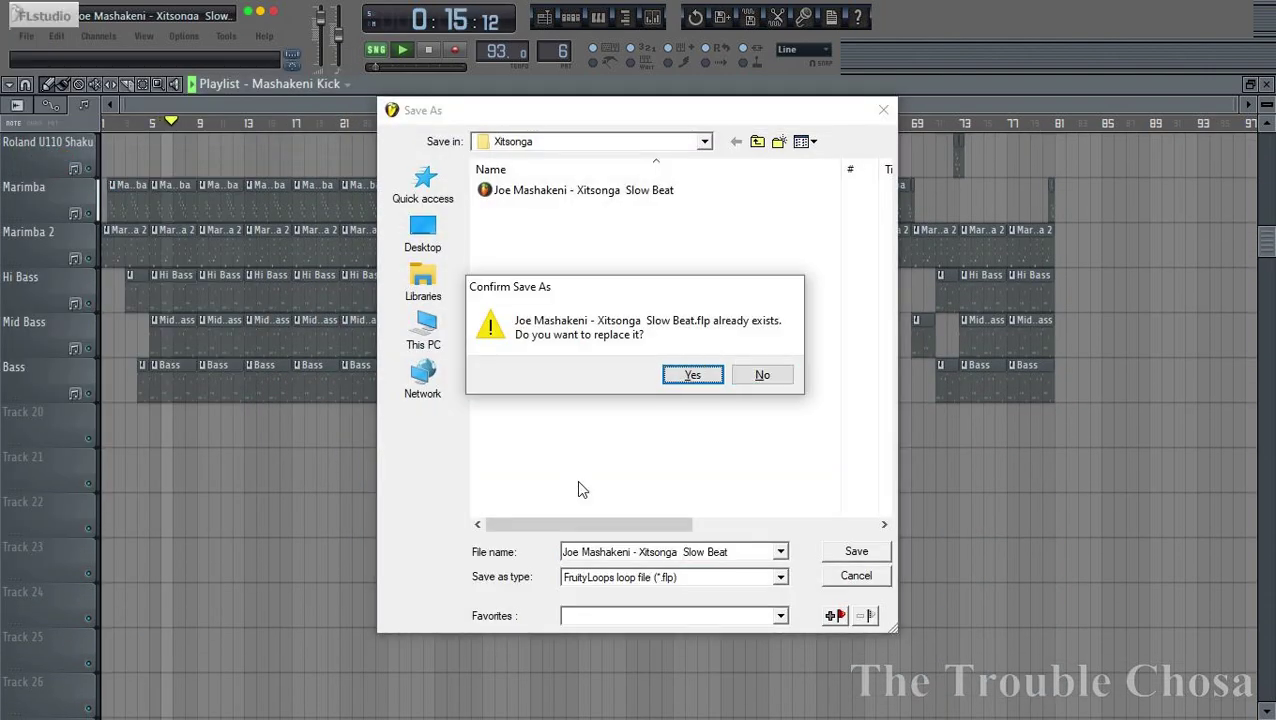
pyautogui.press('Return')
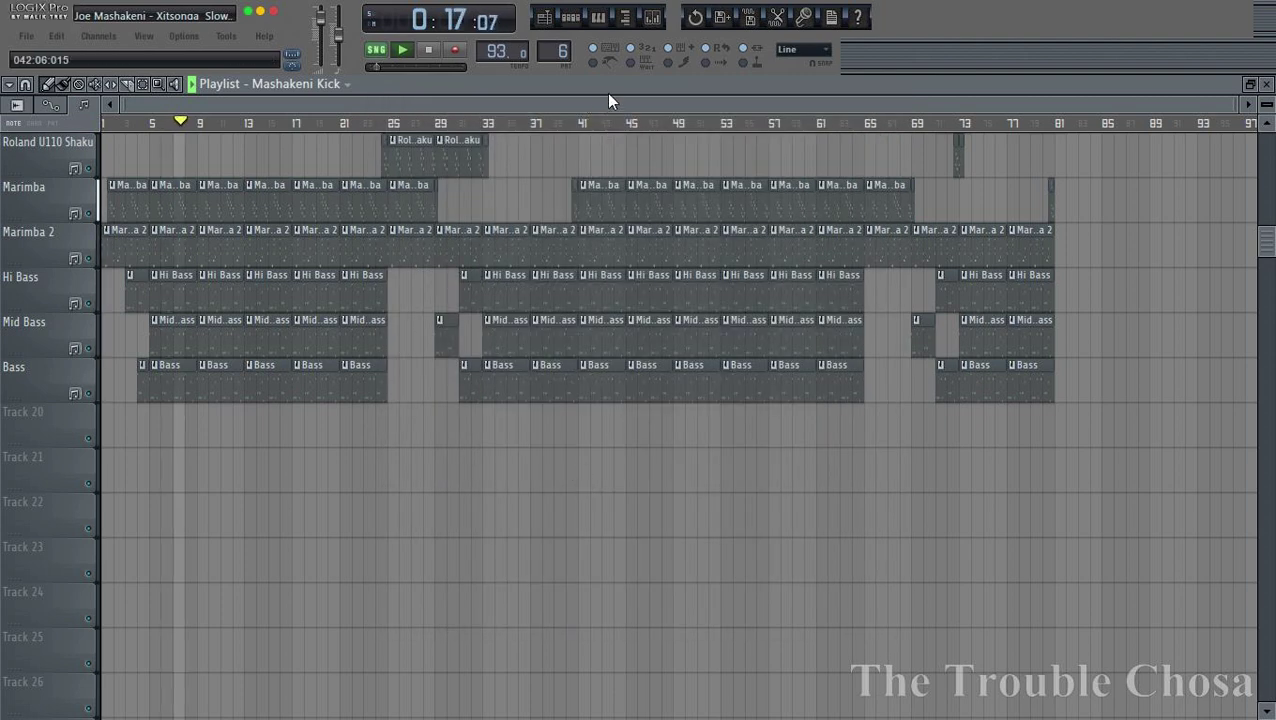
# Create an automation clip for the Master track's volume in the mixer and return to the playlist
pyautogui.click(652, 18)
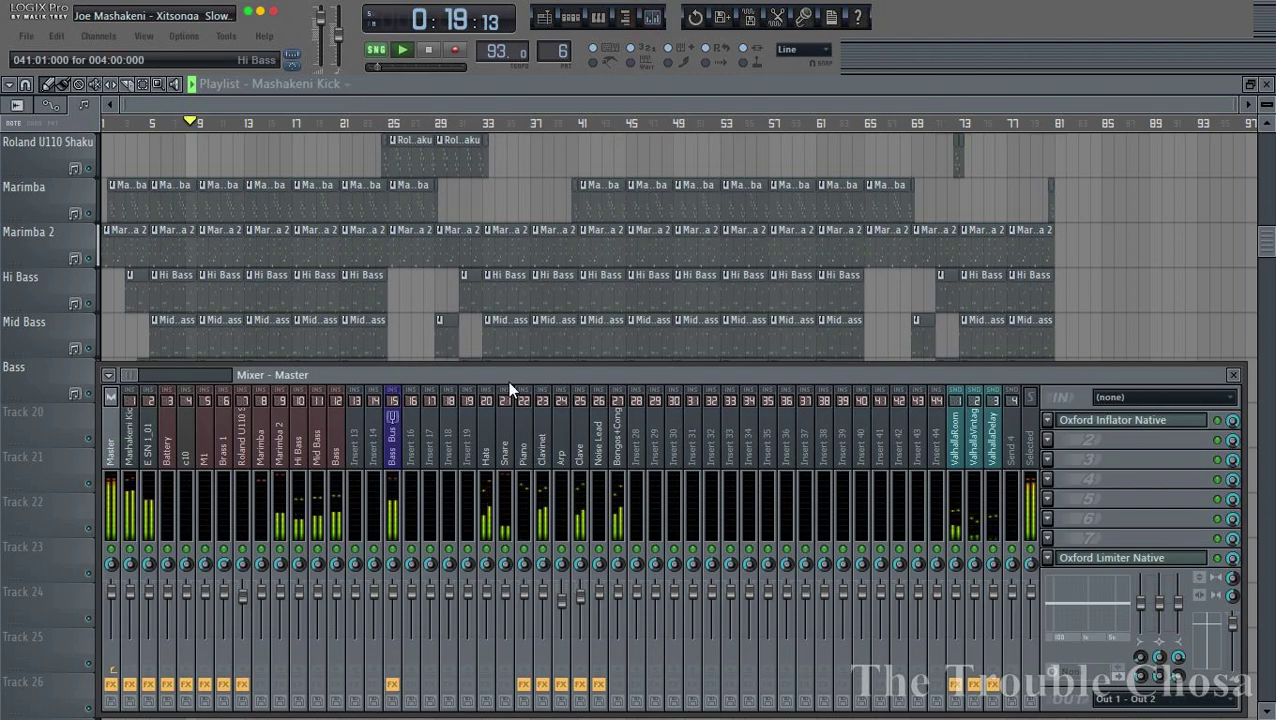
pyautogui.rightClick(115, 570)
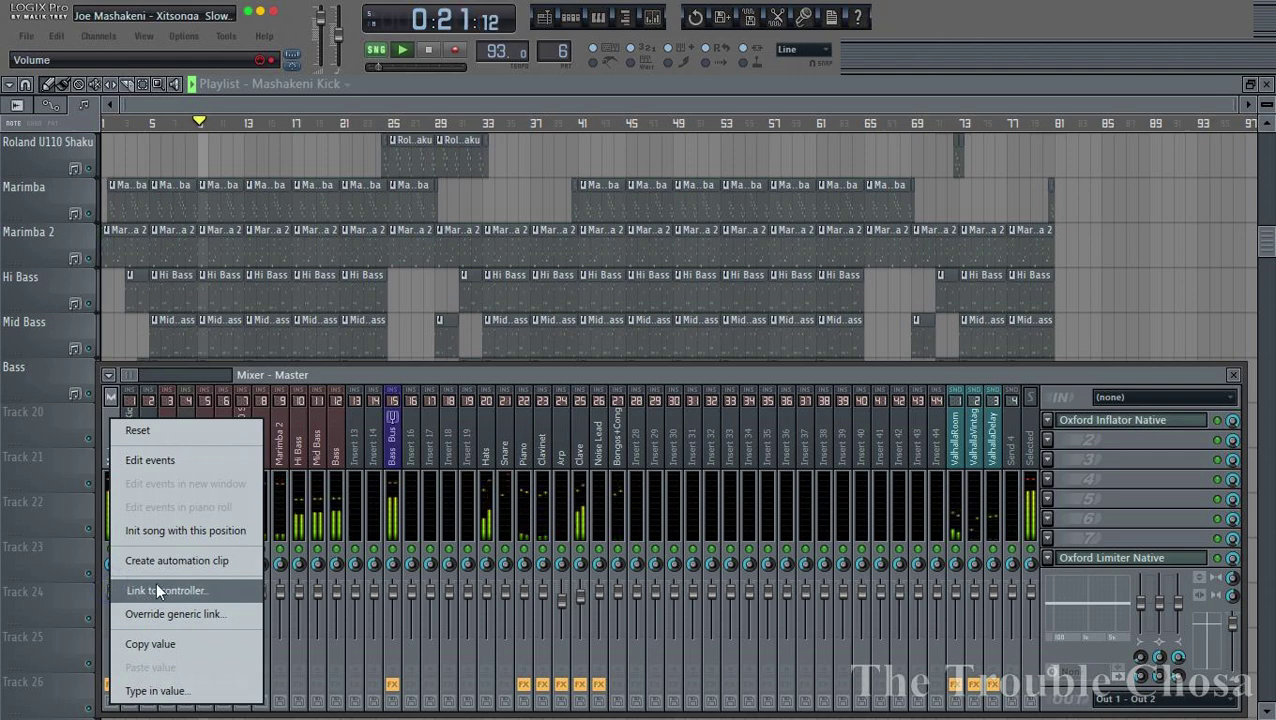
pyautogui.click(152, 561)
pyautogui.click(391, 105)
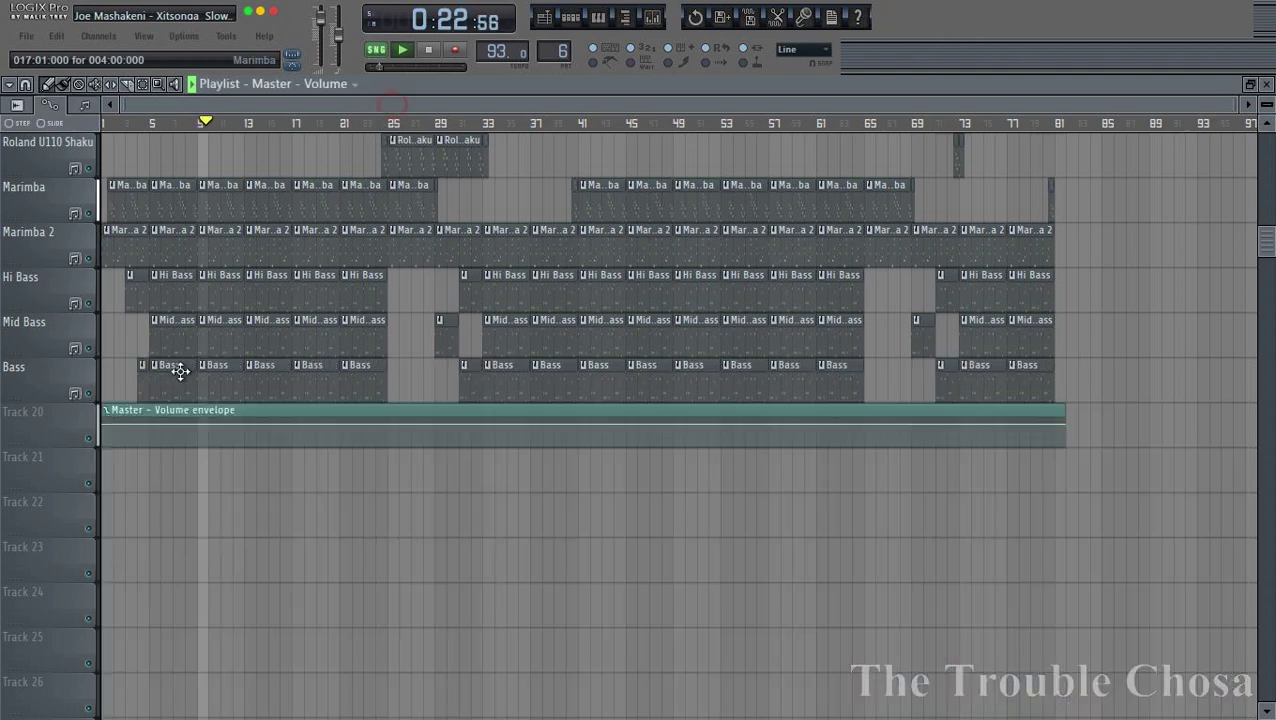
# Auto-name playlist track 20 after its Master volume automation clip and give the track an icon
pyautogui.rightClick(41, 425)
pyautogui.click(81, 348)
pyautogui.rightClick(44, 427)
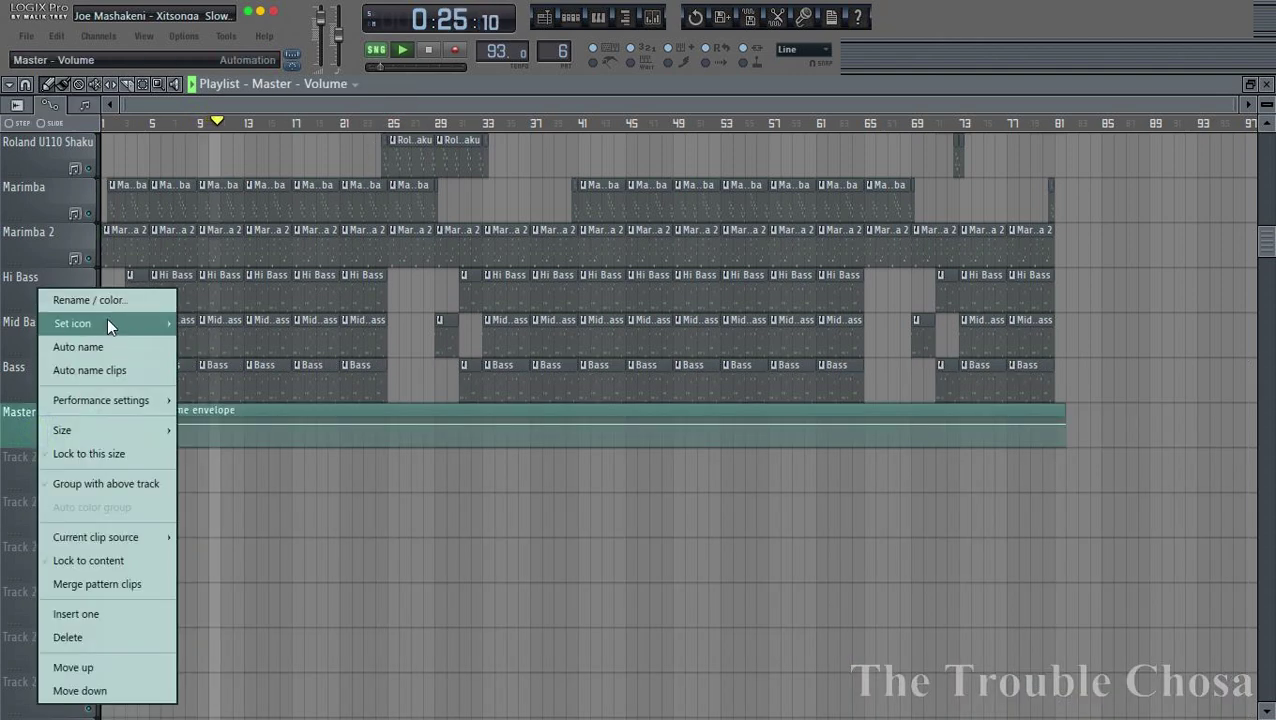
pyautogui.moveTo(107, 323)
pyautogui.click(334, 323)
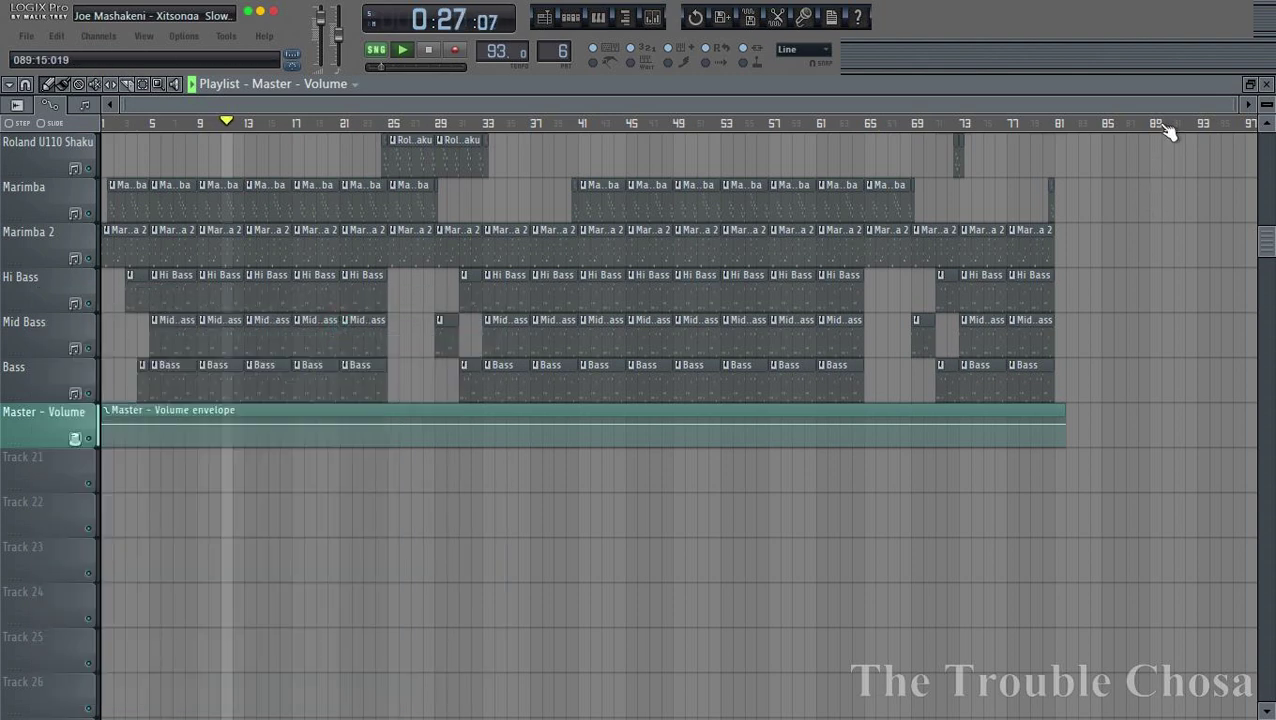
# Shape a Master volume fade-out from bar 81 down to zero at bar 82, extending the envelope slightly past bar 82
pyautogui.scroll(10, 1168, 133)
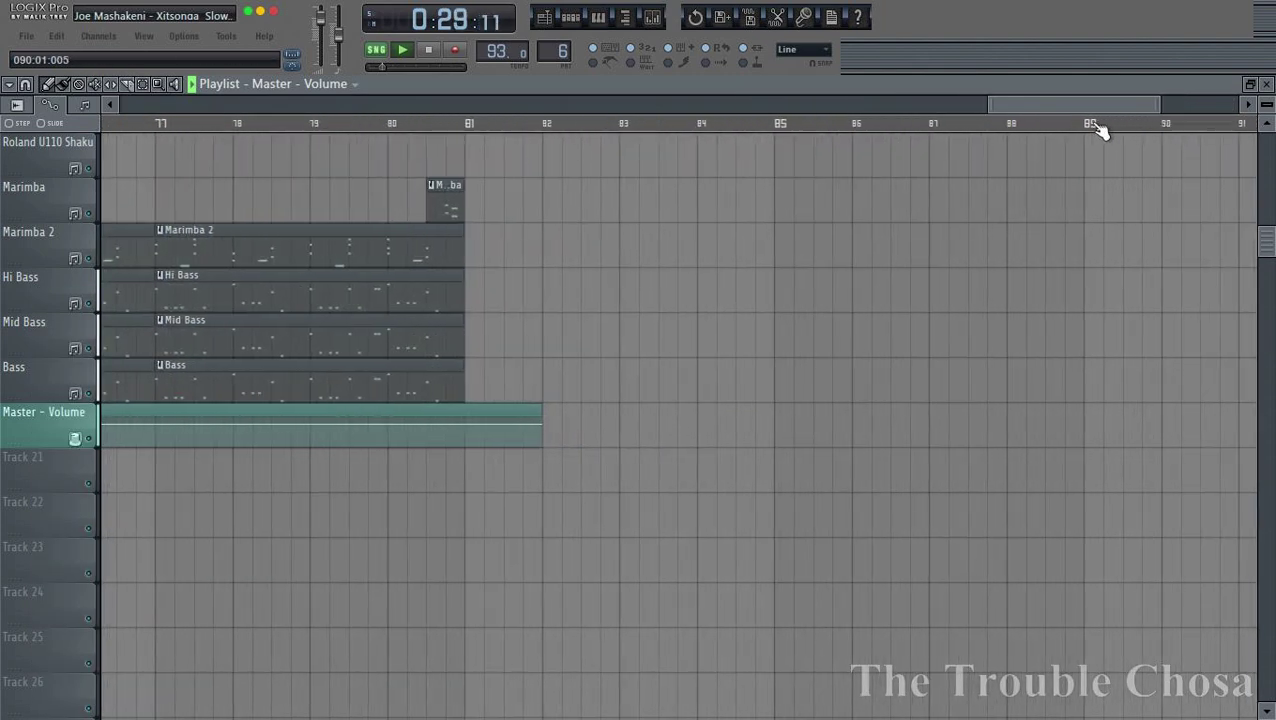
pyautogui.scroll(5, 507, 131)
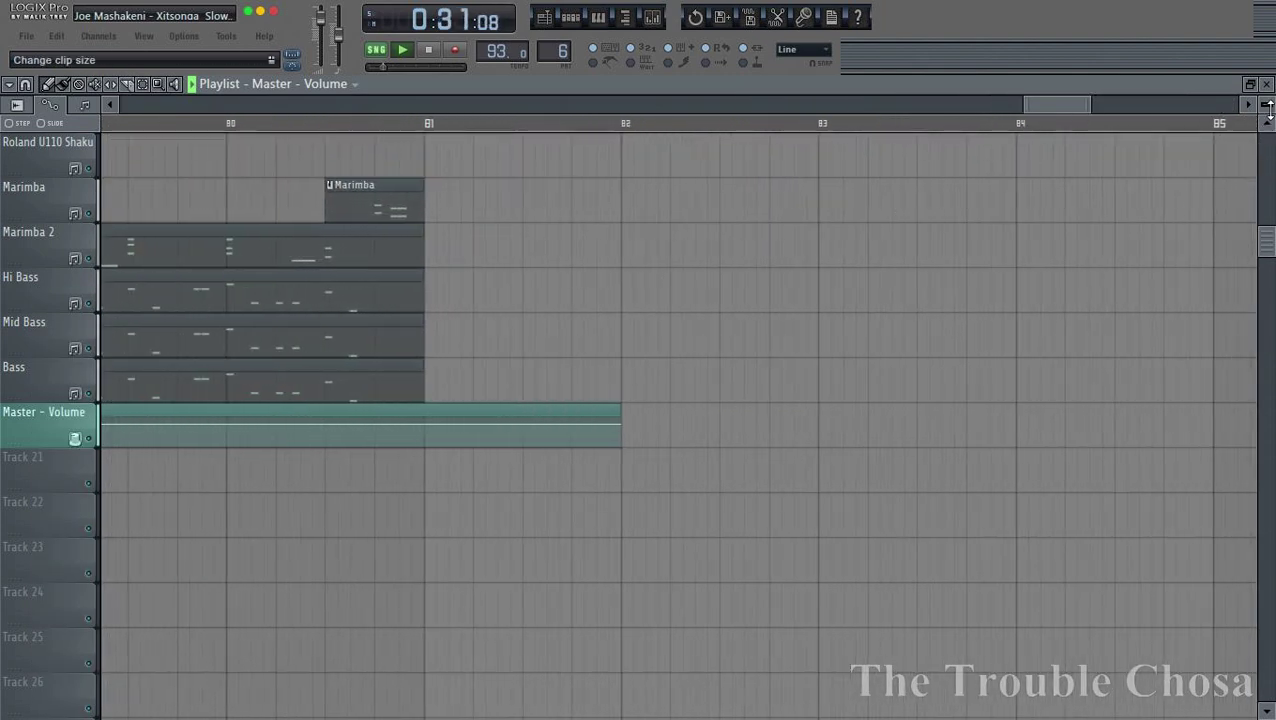
pyautogui.moveTo(1268, 108); pyautogui.dragTo(1266, 160)
pyautogui.scroll(-4, 1034, 305)
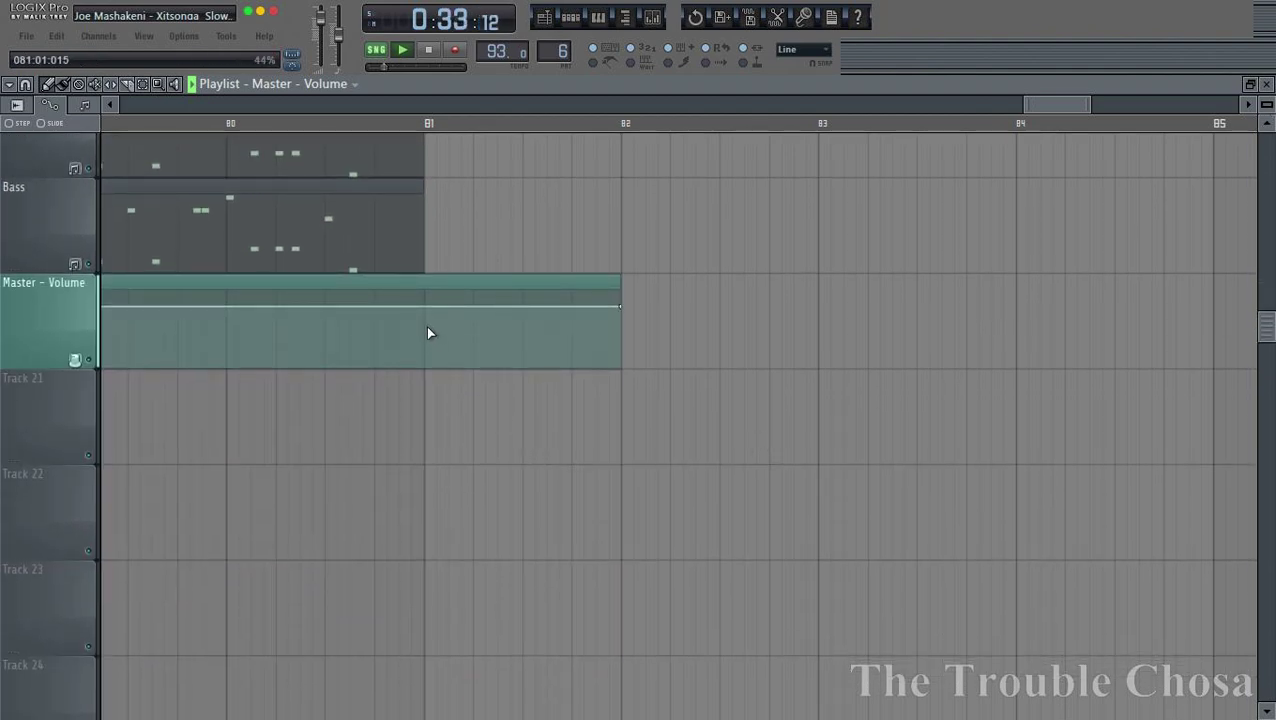
pyautogui.moveTo(1266, 104); pyautogui.dragTo(1266, 145)
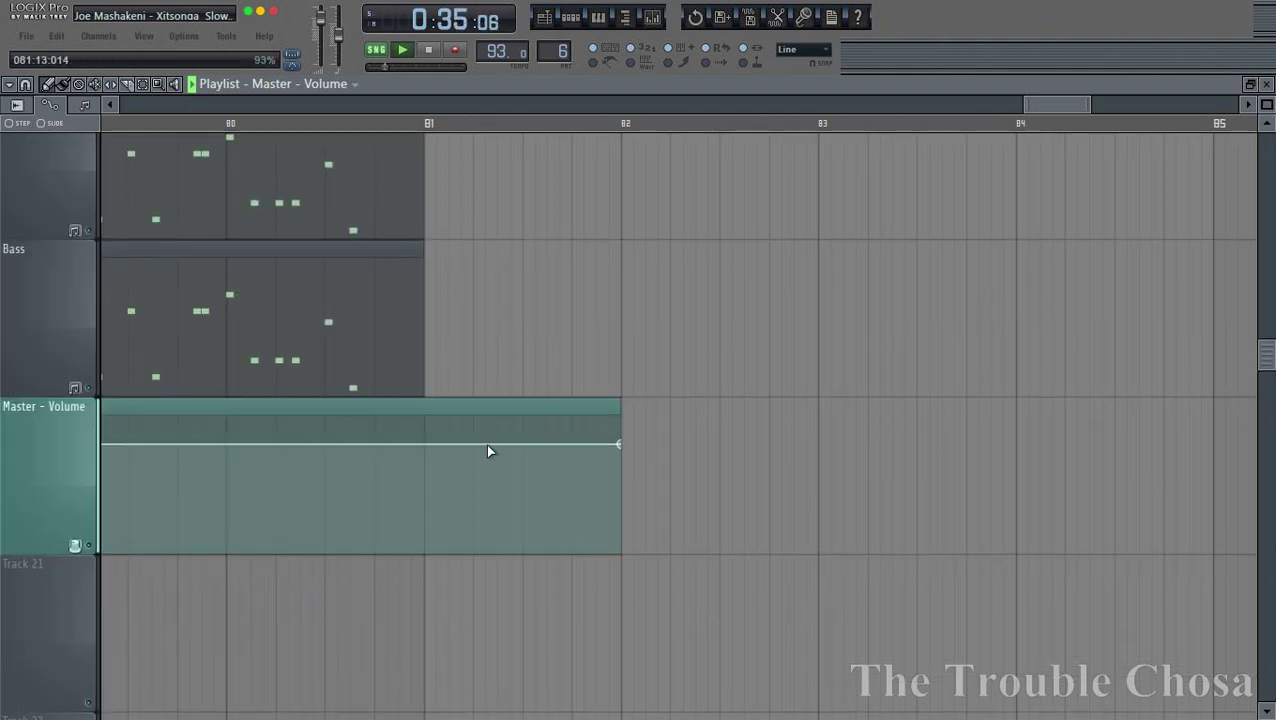
pyautogui.rightClick(426, 445)
pyautogui.rightClick(548, 445)
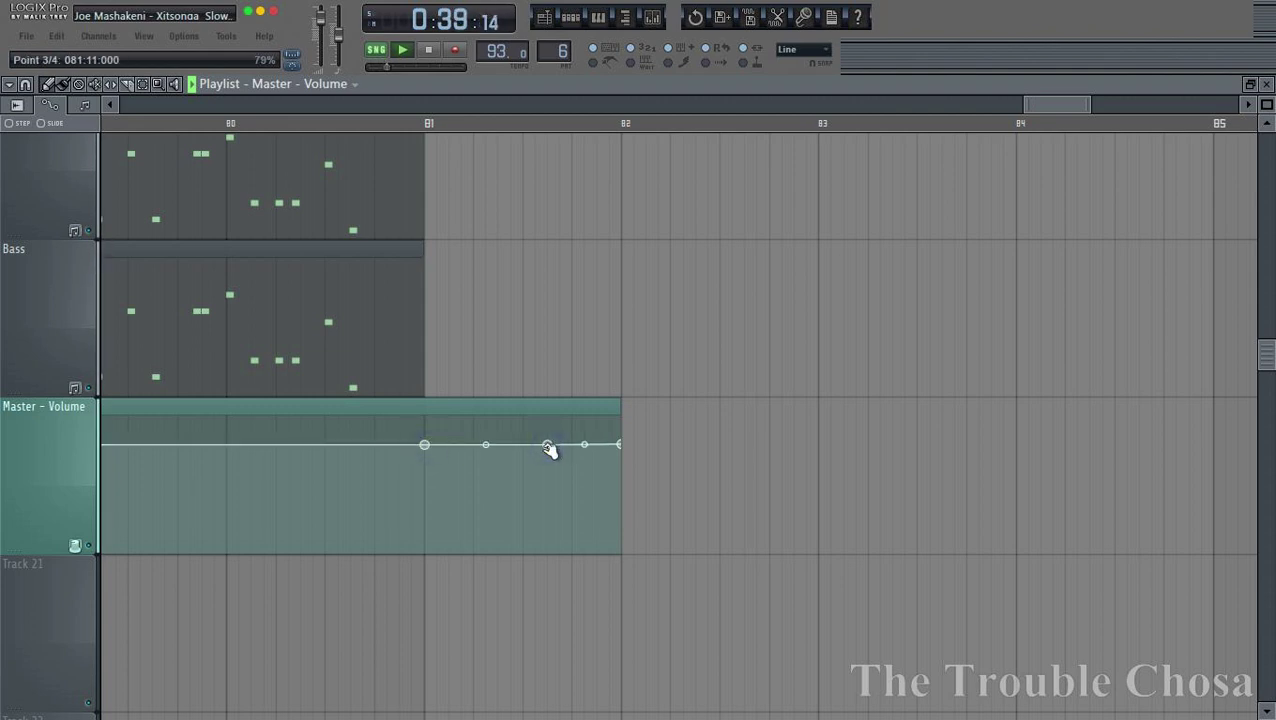
pyautogui.moveTo(548, 445); pyautogui.dragTo(621, 550)
pyautogui.moveTo(621, 446); pyautogui.dragTo(678, 572)
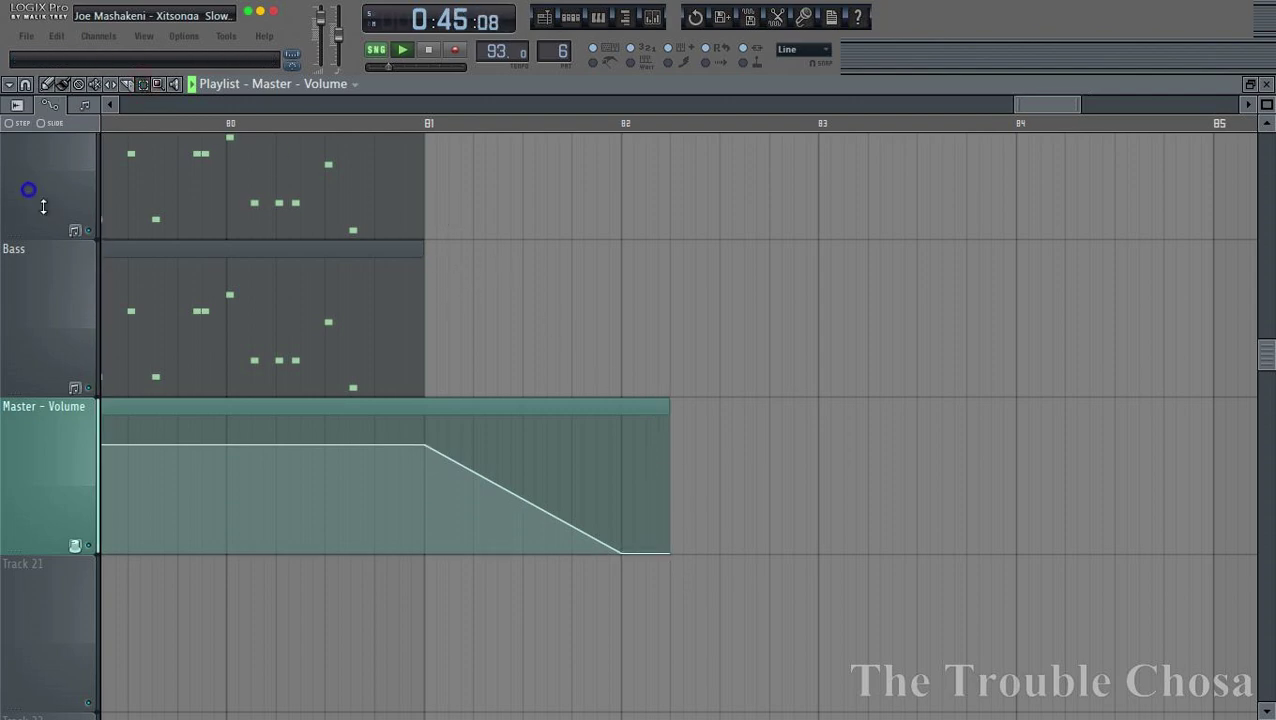
# Save the project as a zipped loop file (*.zip) under its current file name in the Xitsonga folder
pyautogui.scroll(-3, 43, 206)
pyautogui.scroll(-6, 43, 206)
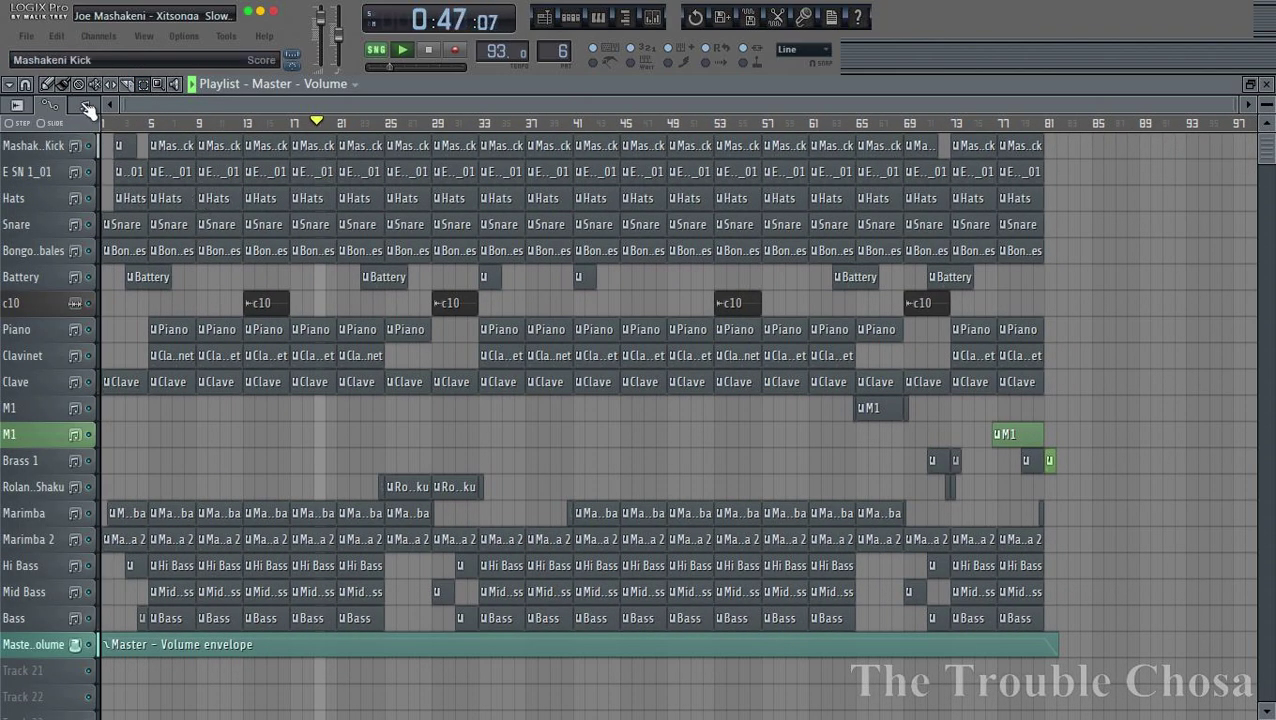
pyautogui.click(30, 40)
pyautogui.click(60, 157)
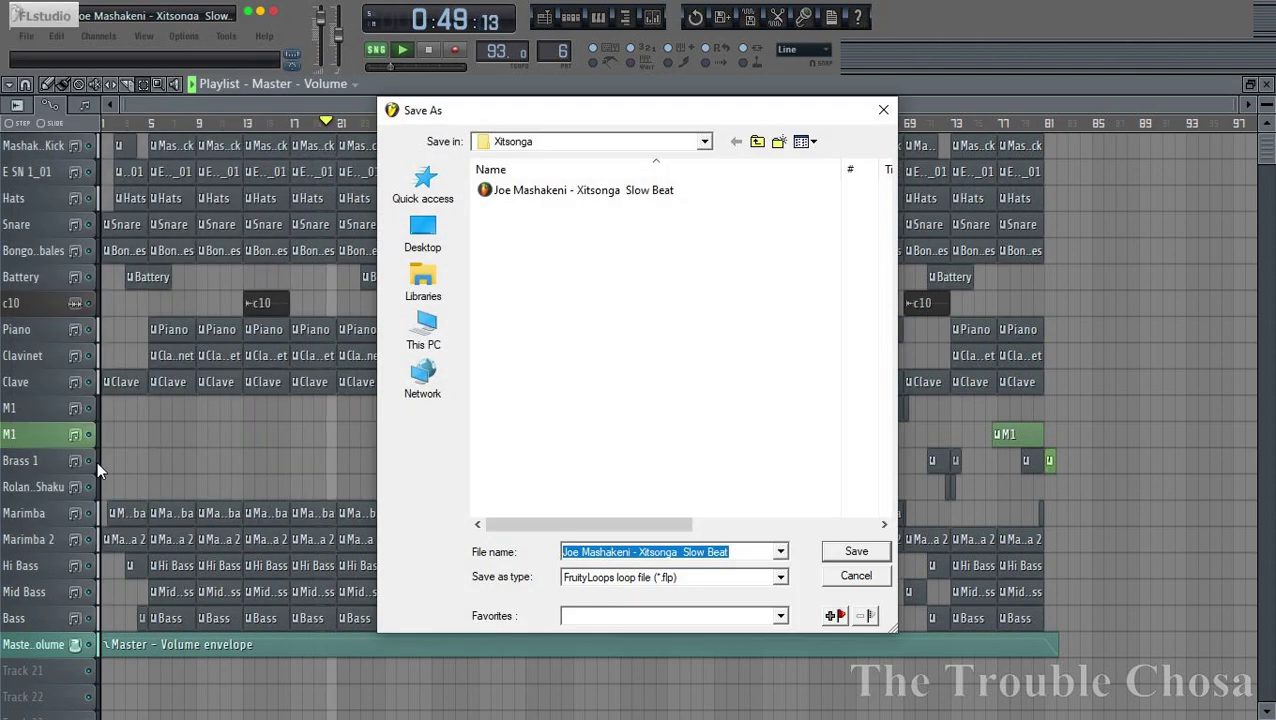
pyautogui.click(772, 578)
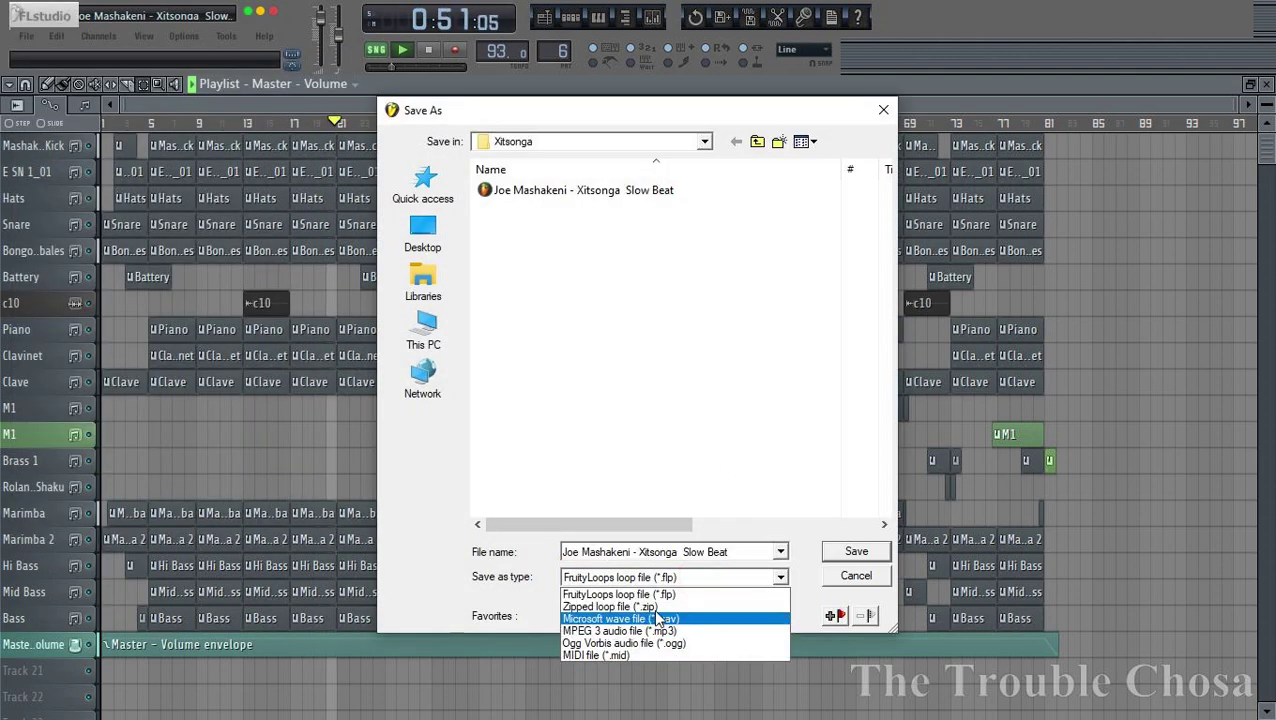
pyautogui.click(650, 608)
pyautogui.click(850, 551)
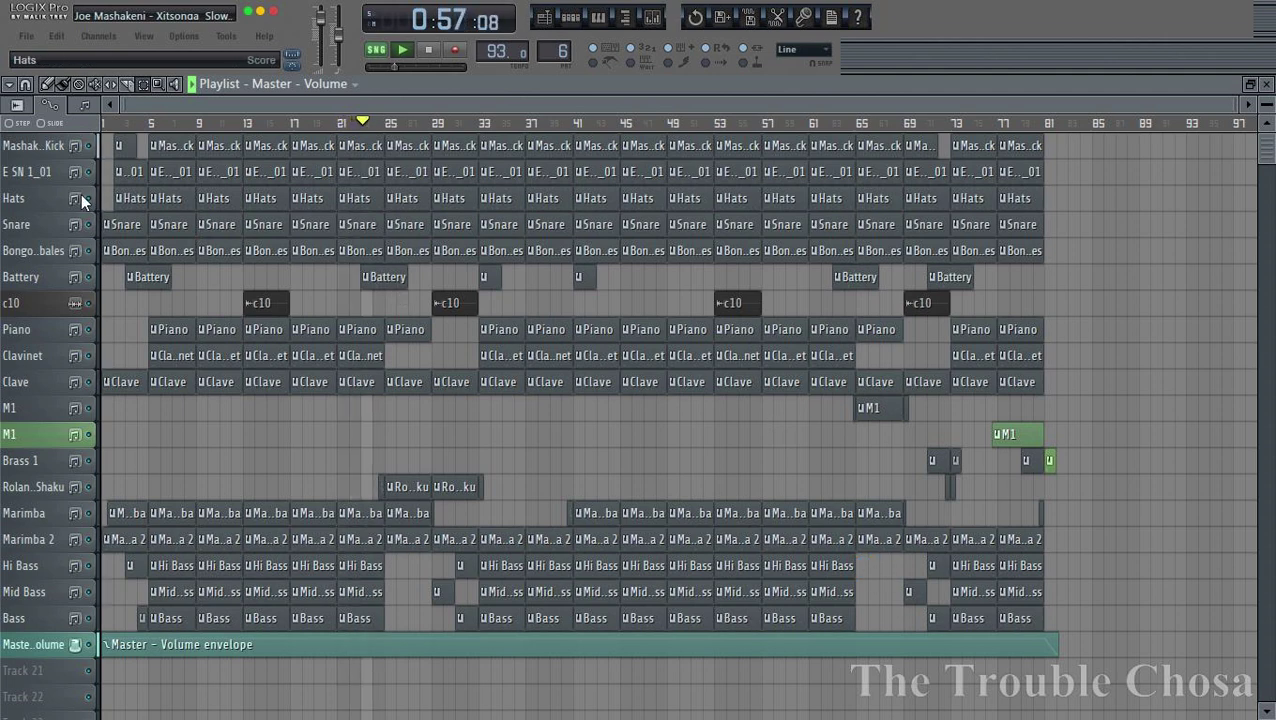
# Delete the Xitsonga Slow Beat FLP file from the Xitsonga folder using the Open dialog, without opening any project
pyautogui.click(26, 36)
pyautogui.moveTo(32, 208)
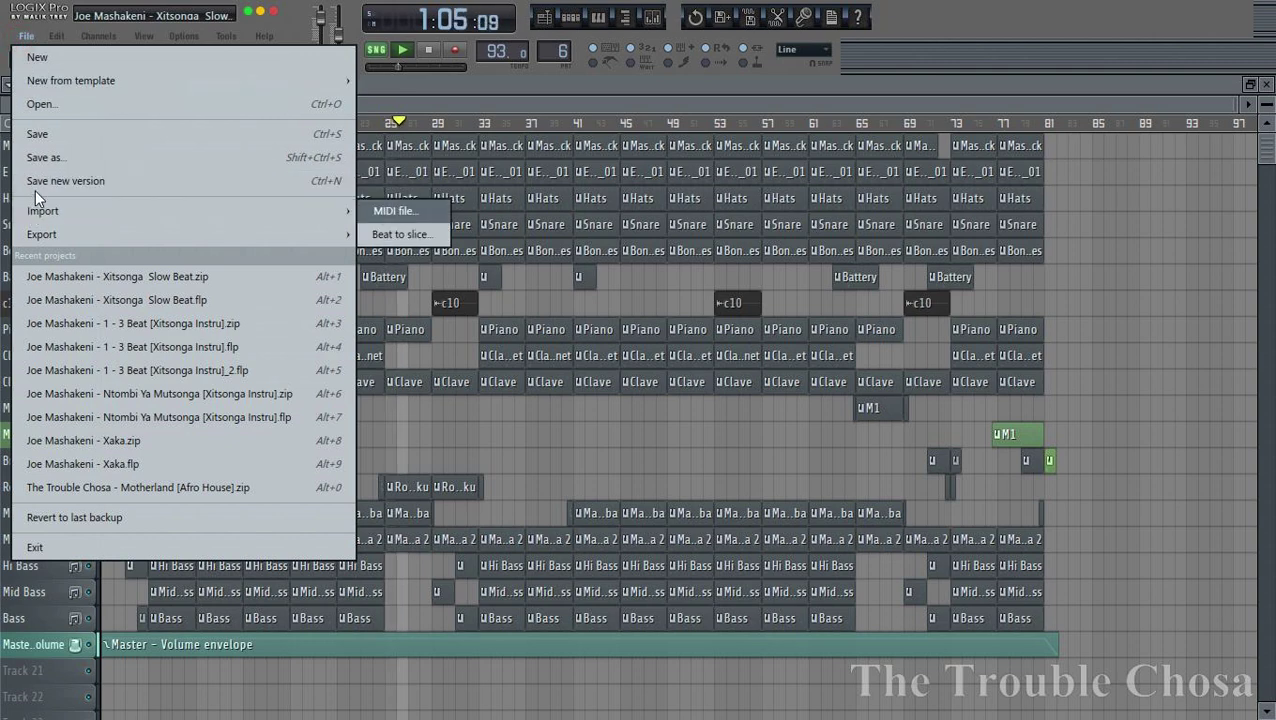
pyautogui.click(42, 104)
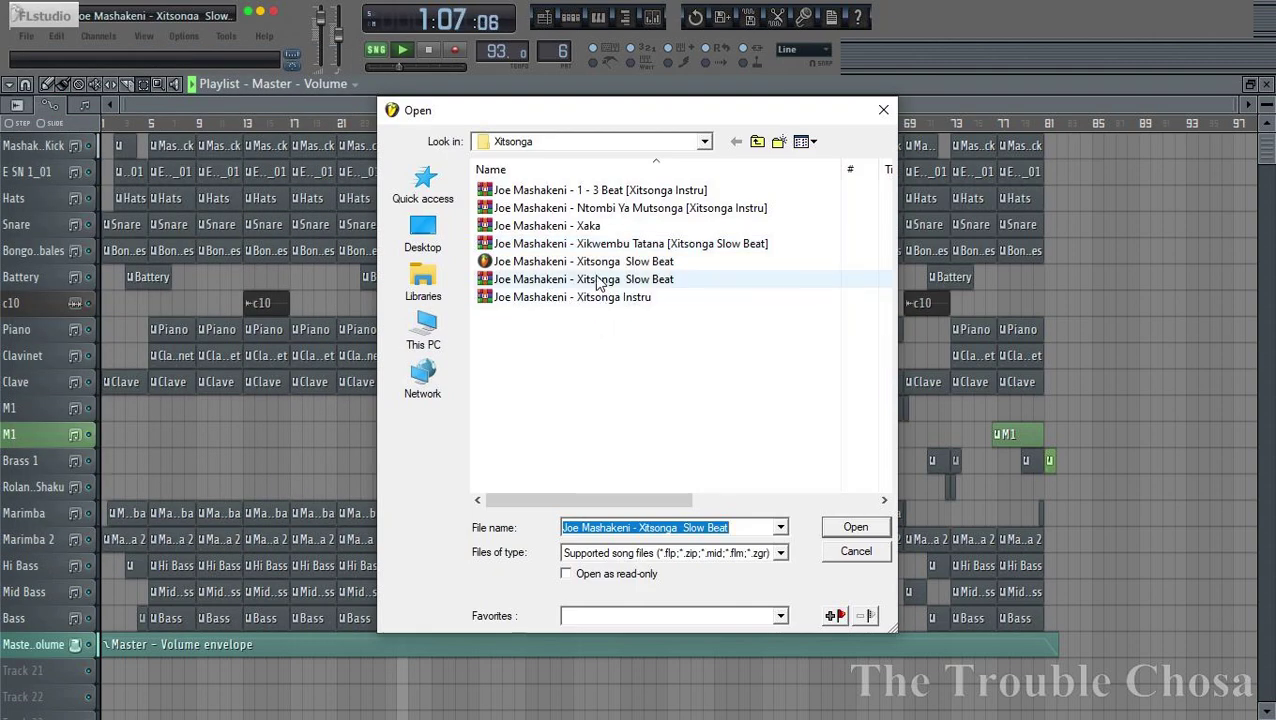
pyautogui.rightClick(629, 267)
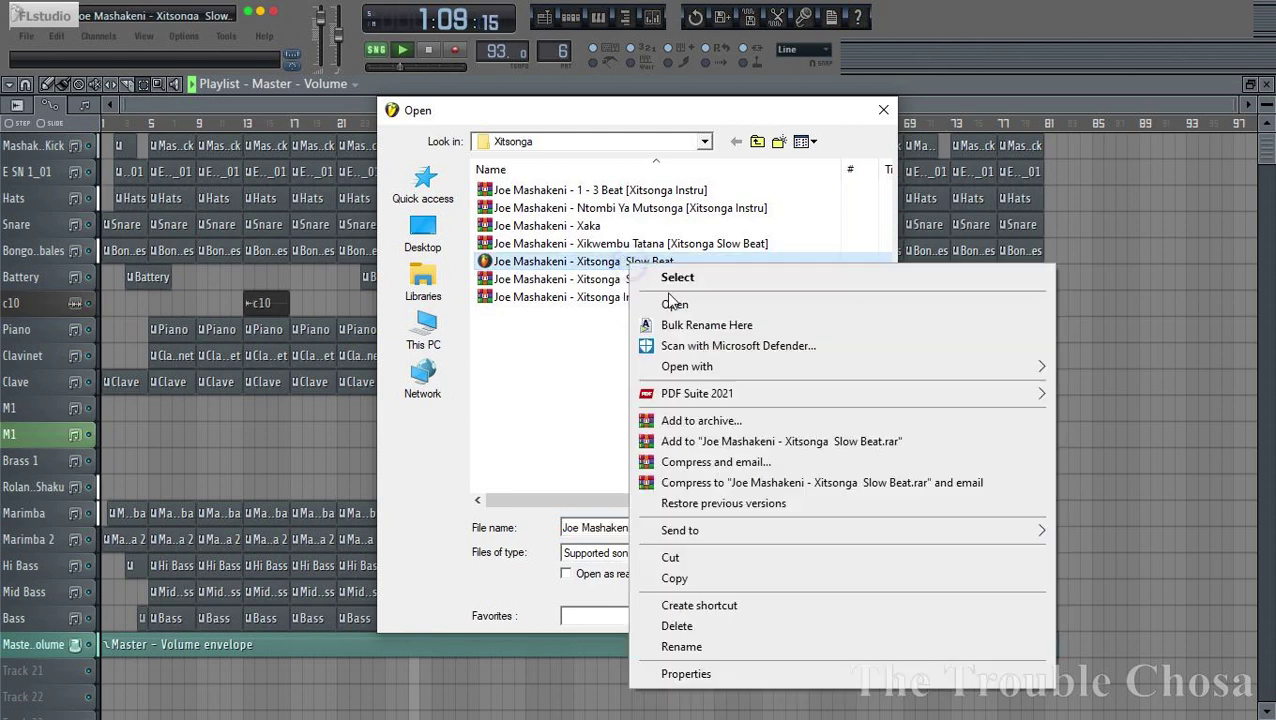
pyautogui.click(677, 626)
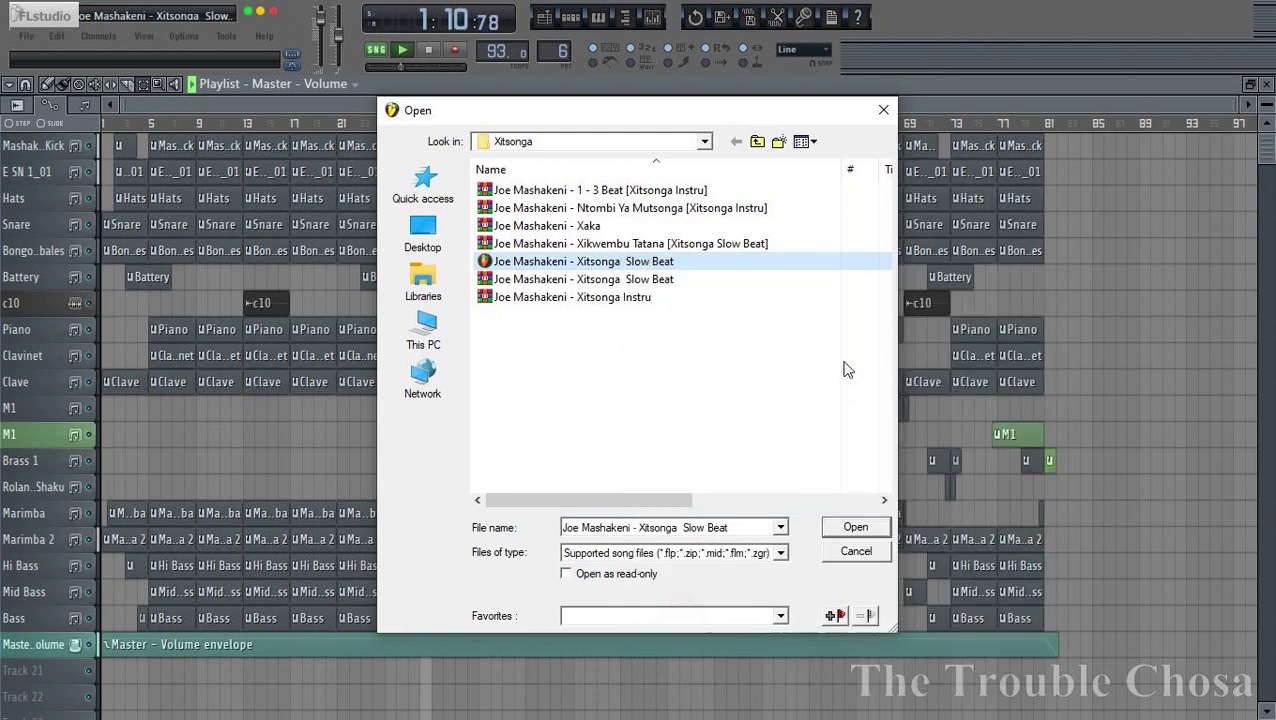
pyautogui.click(884, 110)
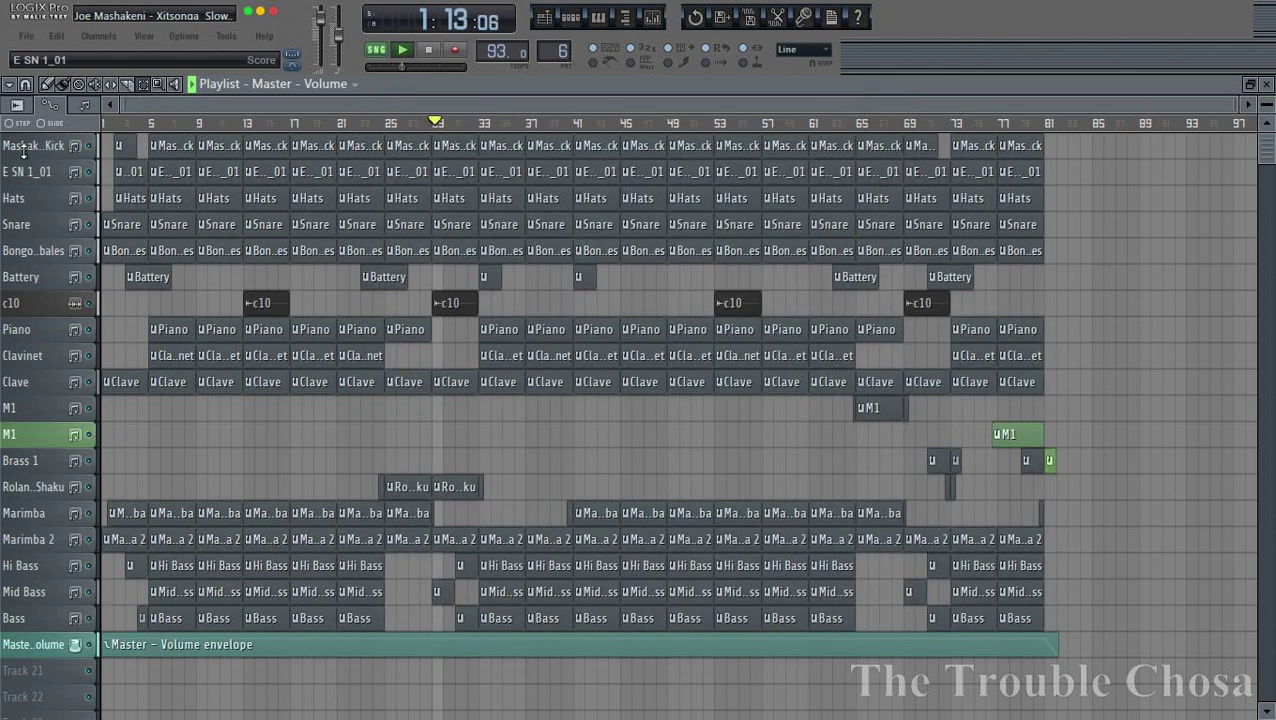
# Save the project again as a zipped loop file under the same name, replacing the existing ZIP
pyautogui.click(26, 36)
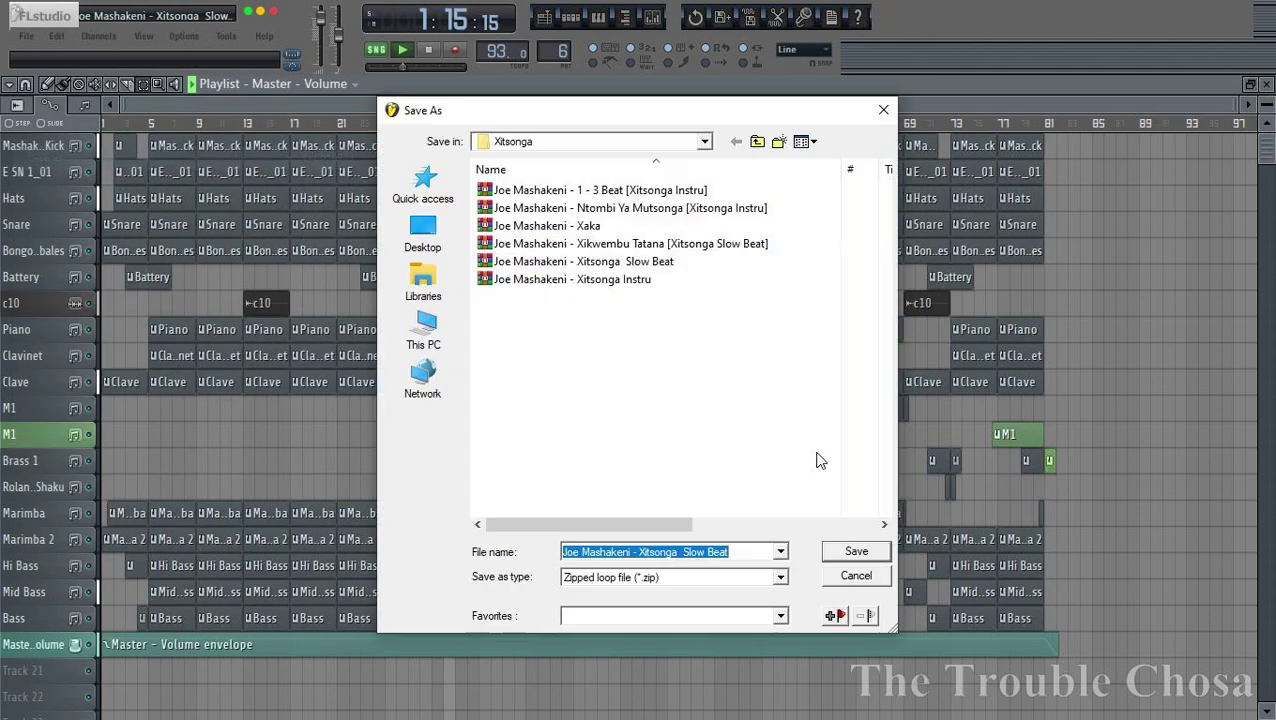
pyautogui.click(860, 552)
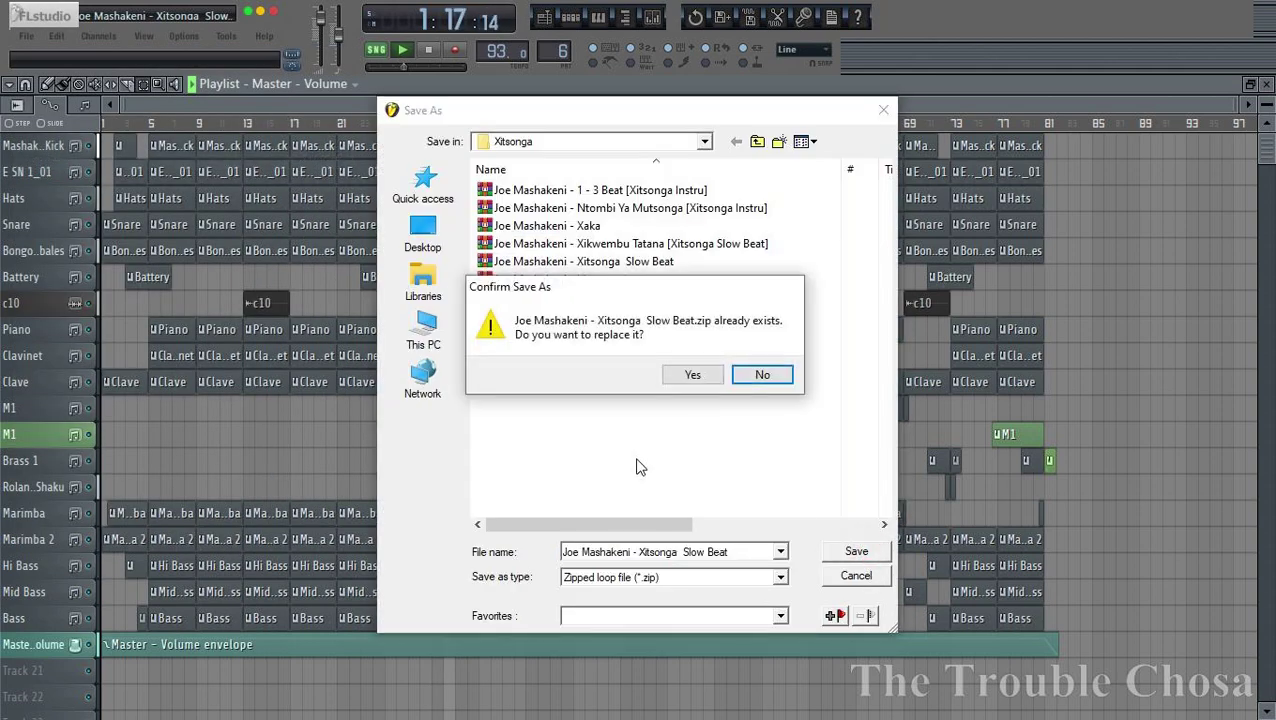
pyautogui.click(692, 373)
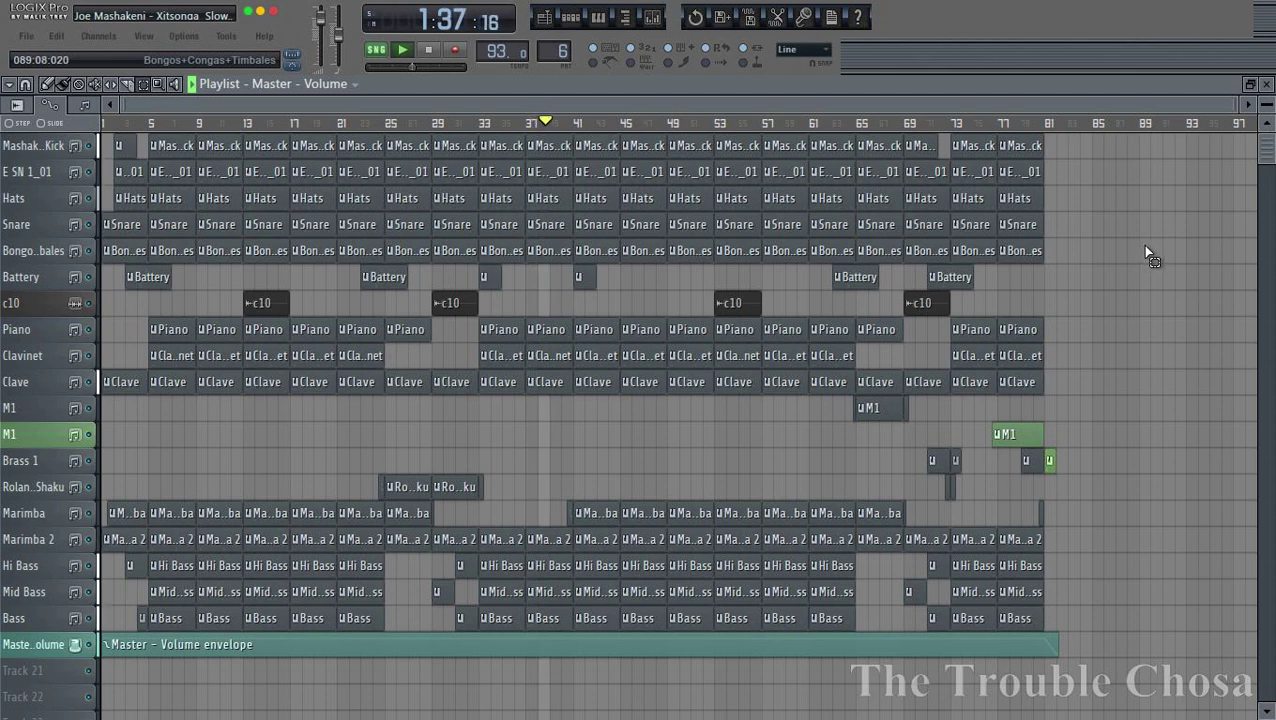
# Overwrite the Xitsonga Slow Beat ZIP once more with the current project
pyautogui.click(26, 36)
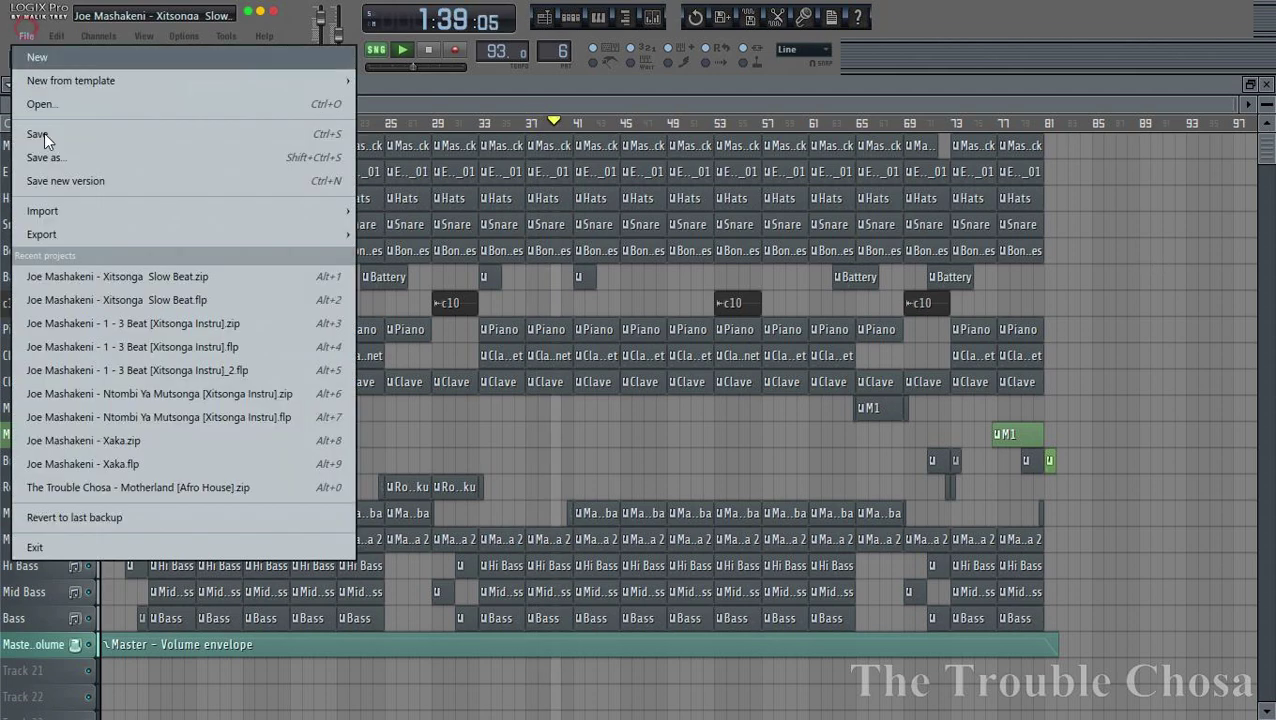
pyautogui.click(44, 157)
pyautogui.press('Return')
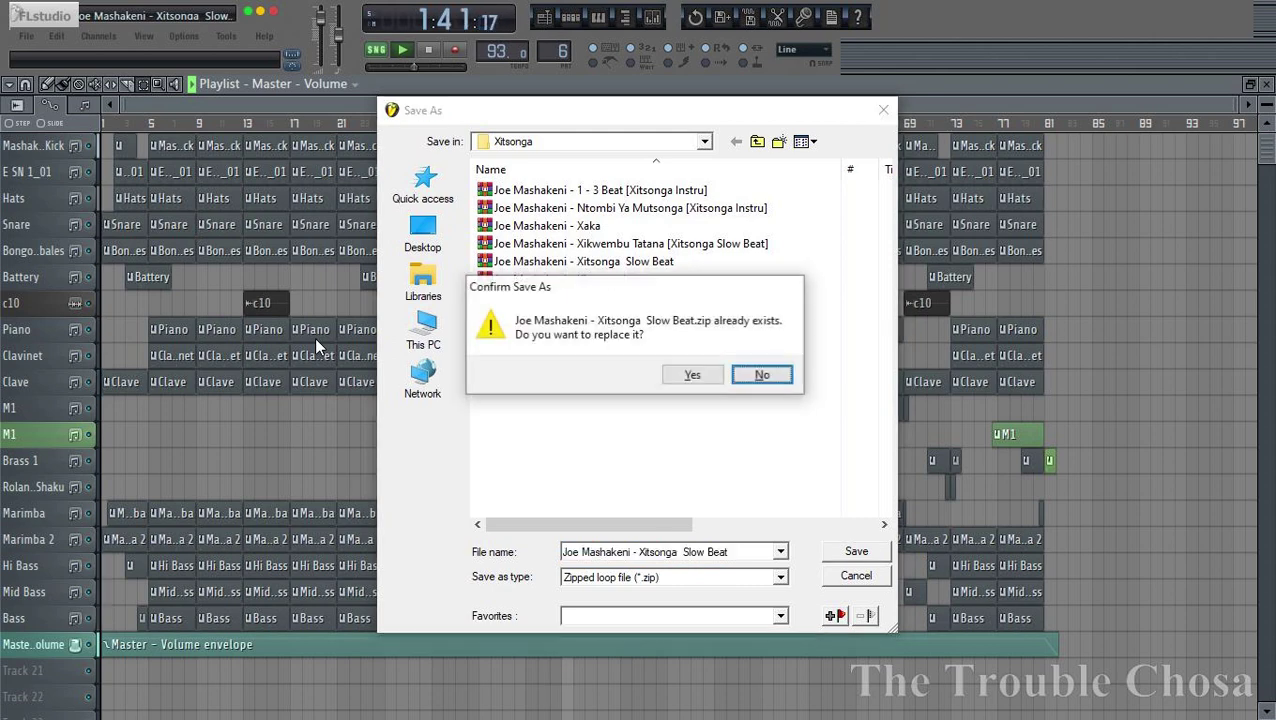
pyautogui.press('Left')
pyautogui.press('Return')
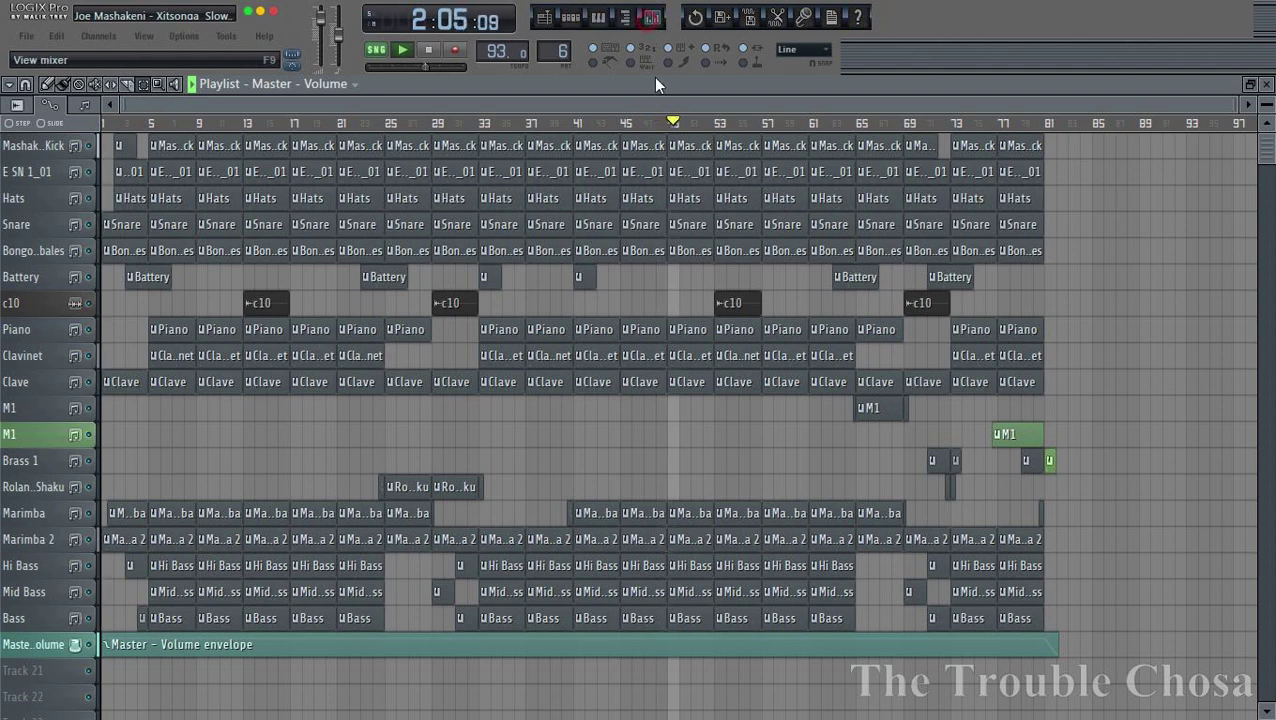
# Show the mixer and re-save the project with it open, replacing the existing Xitsonga Slow Beat ZIP
pyautogui.click(652, 18)
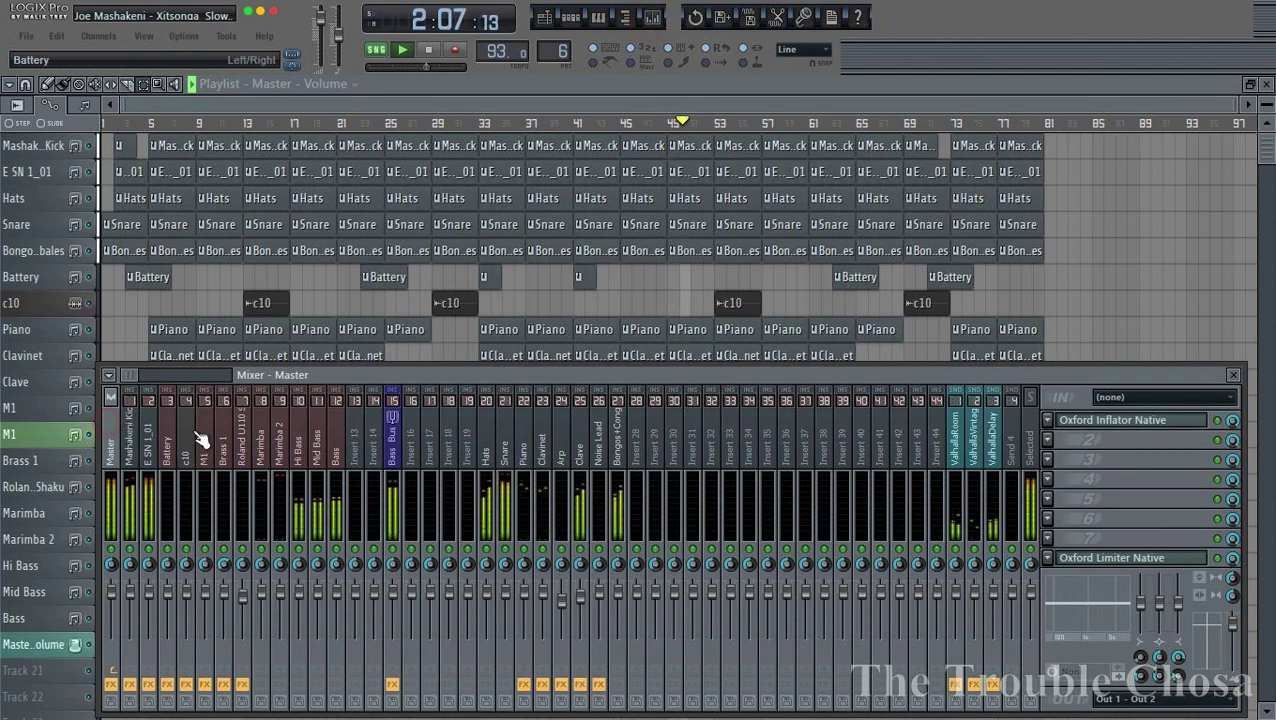
pyautogui.click(27, 37)
pyautogui.click(52, 155)
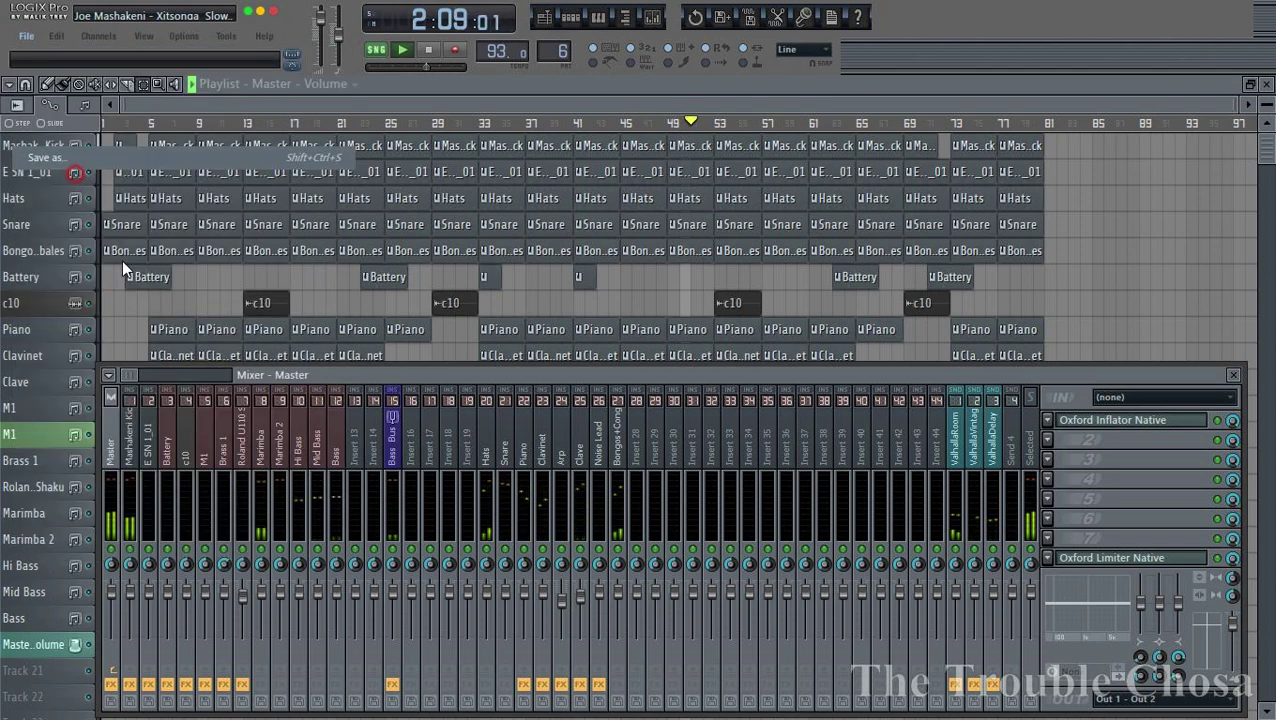
pyautogui.press('Return')
pyautogui.press('Left')
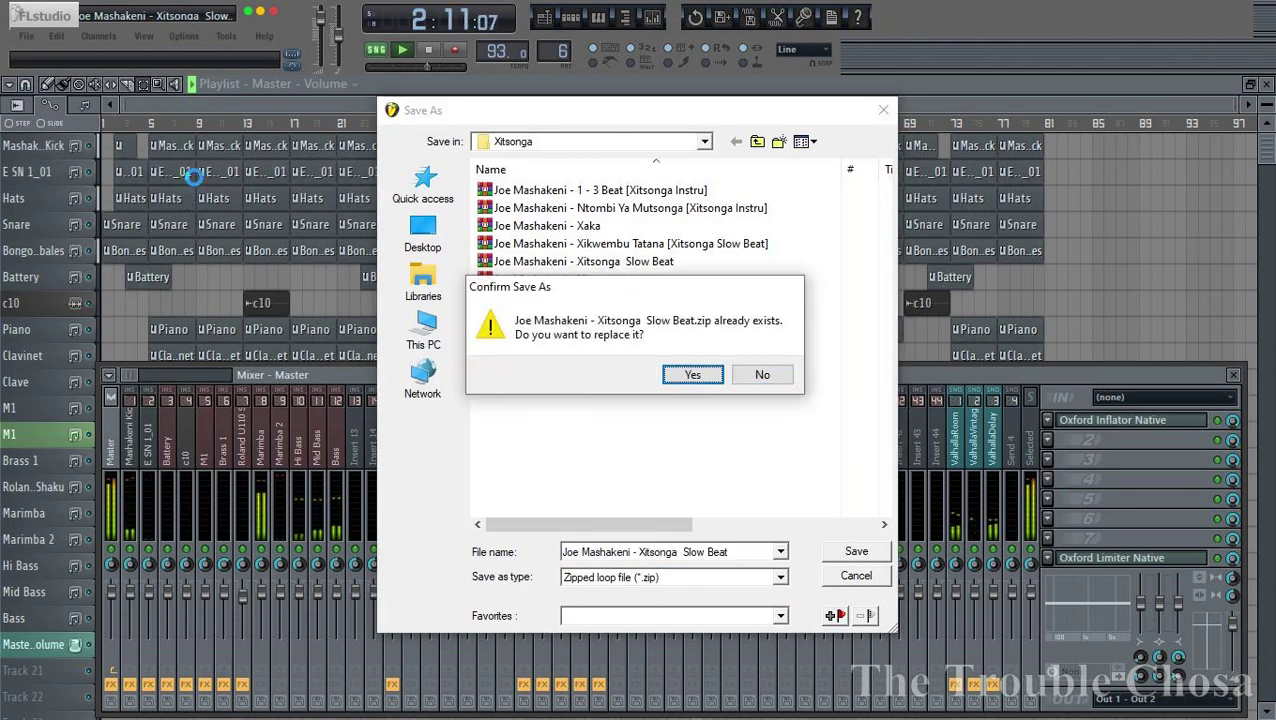
pyautogui.press('Return')
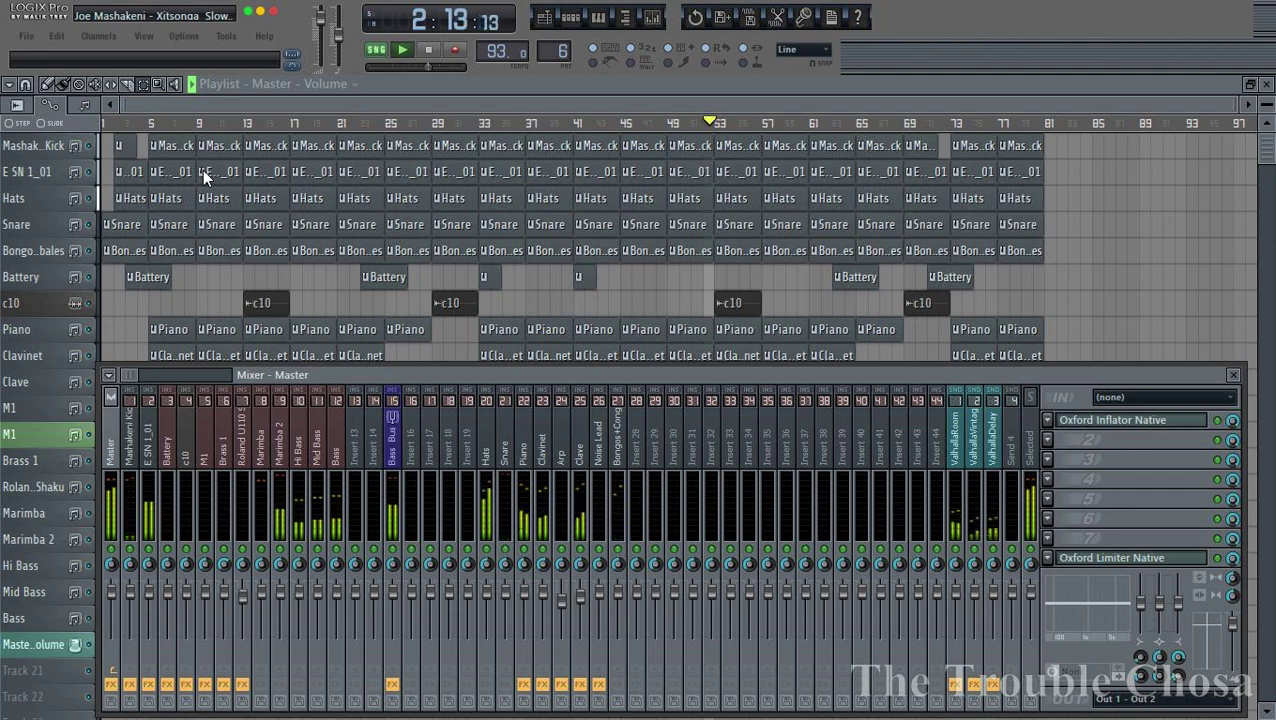